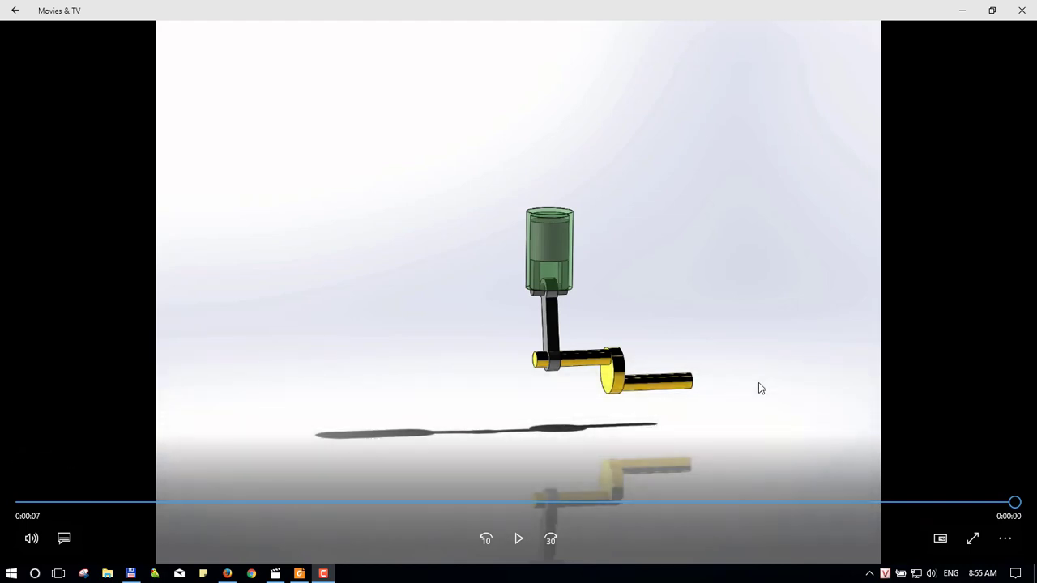
- Replay the Assem1 crank-piston animation, then bring the motion-study tutorial PDF to the front
left_click(520, 541)
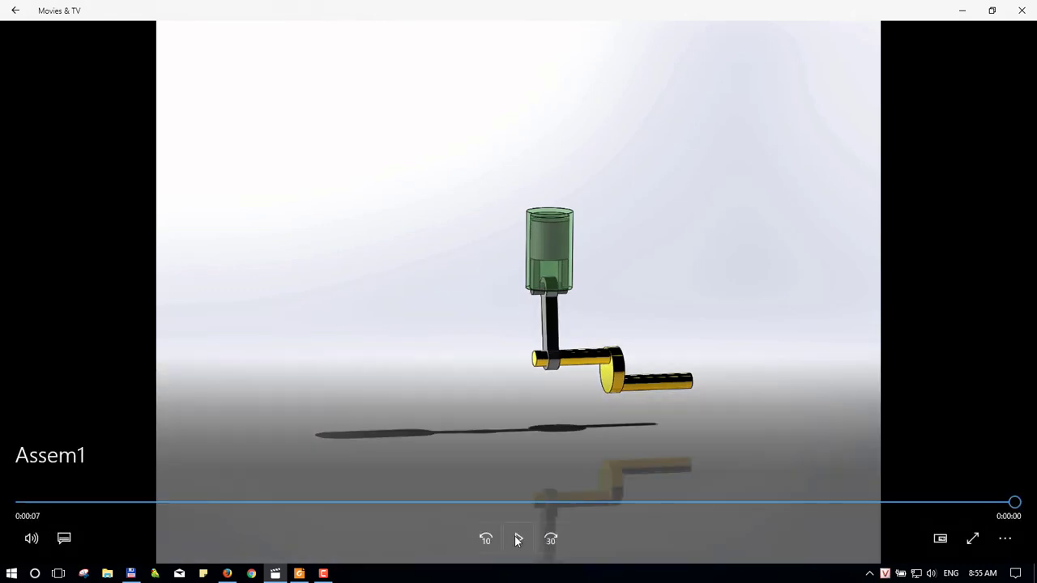
left_click(299, 574)
- Scroll up the tutorial PDF to the Crankshaft sketch instructions
scroll(715, 238, "up", 4)
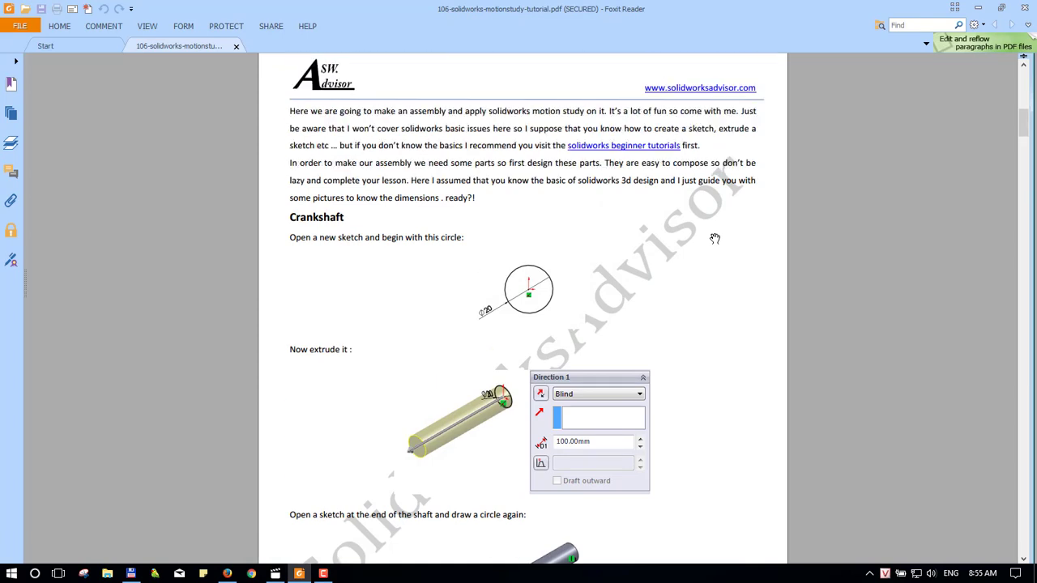
scroll(715, 238, "up", 3)
scroll(715, 238, "up", 3)
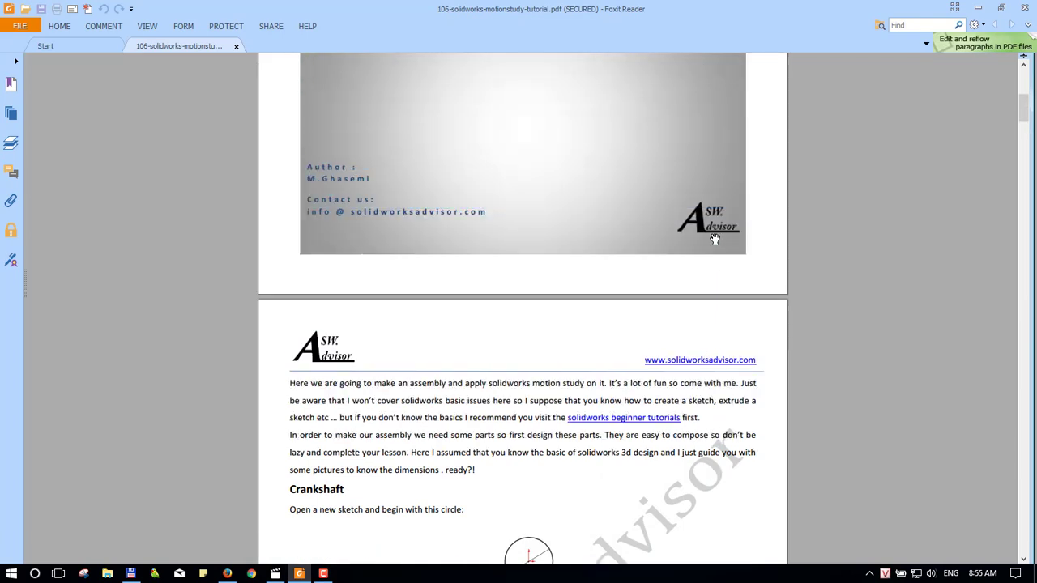
scroll(715, 239, "up", 3)
scroll(713, 229, "up", 1)
- Scroll down to the extrude step and launch SOLIDWORKS 2017 from the Start menu
scroll(713, 230, "down", 5)
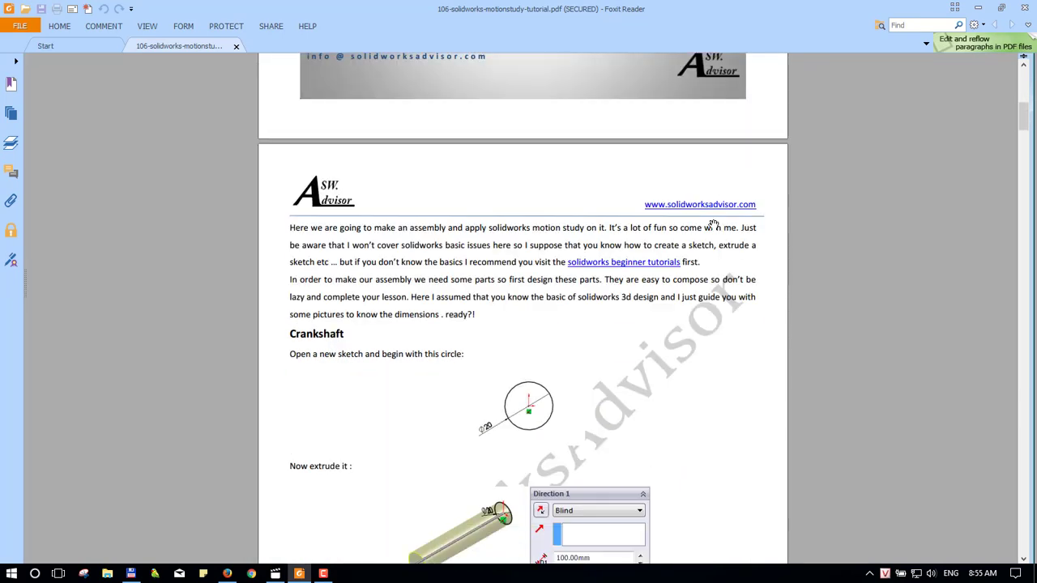
scroll(713, 227, "down", 5)
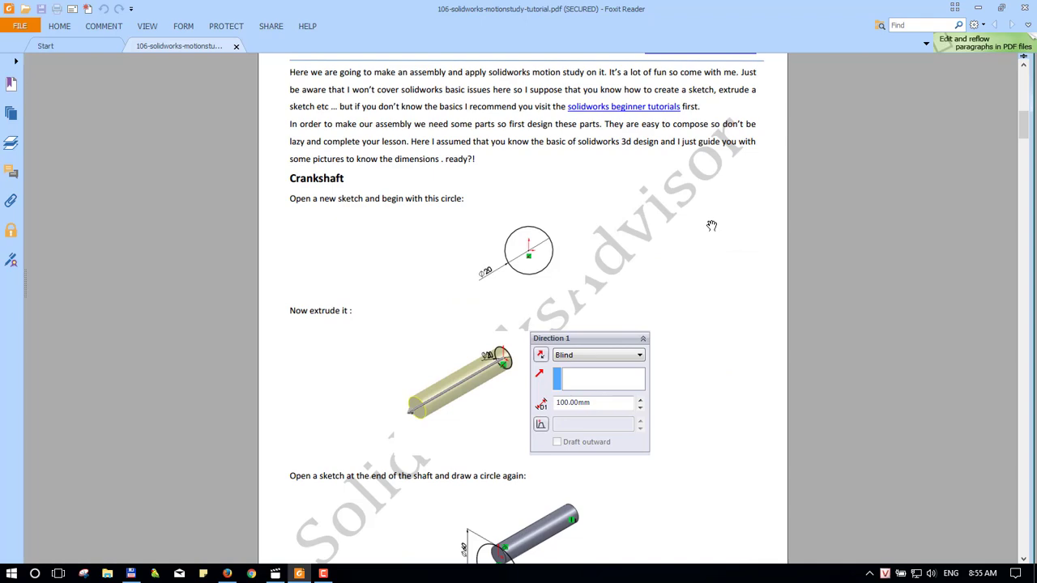
scroll(711, 226, "down", 3)
scroll(666, 262, "down", 1)
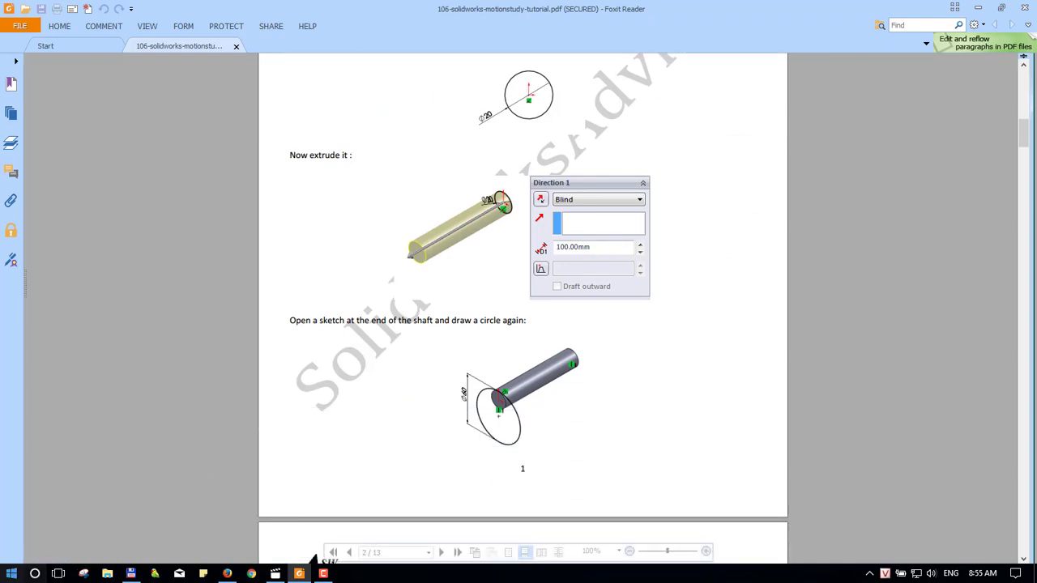
left_click(11, 574)
left_click(301, 238)
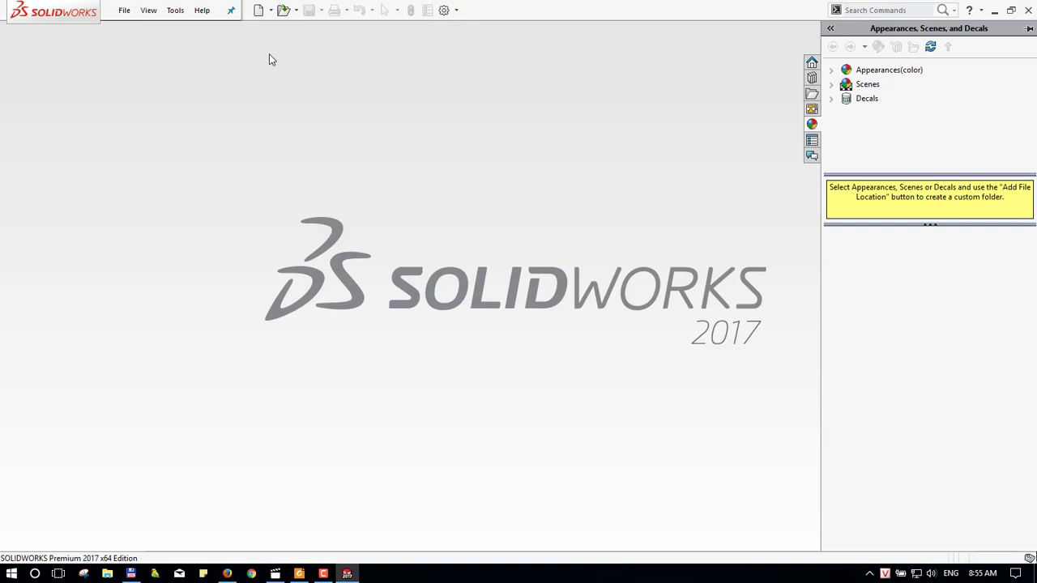
- Create a new blank Part document (Part1) and switch back to the tutorial PDF
key("ctrl+n")
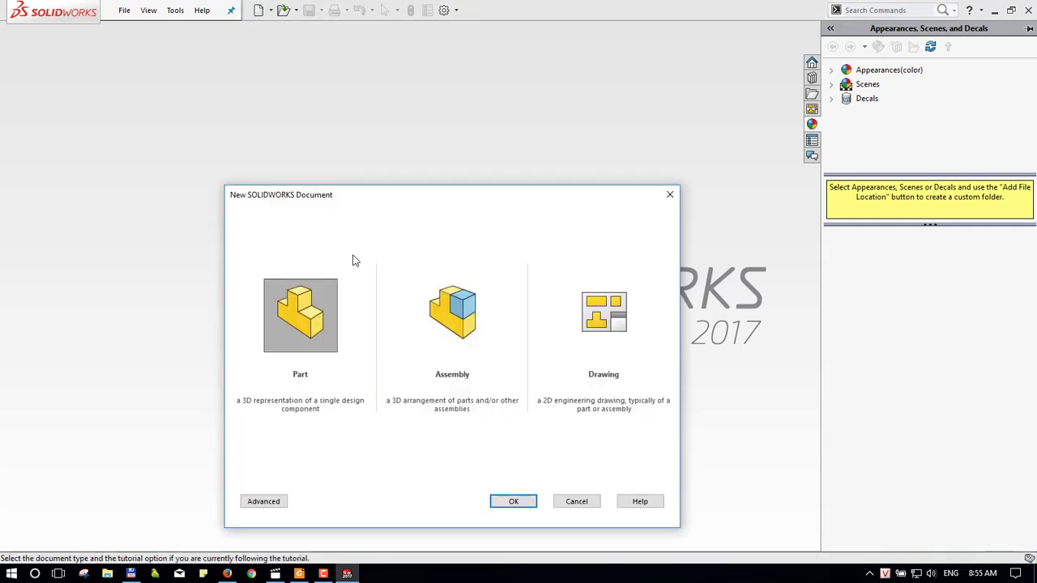
left_click(515, 502)
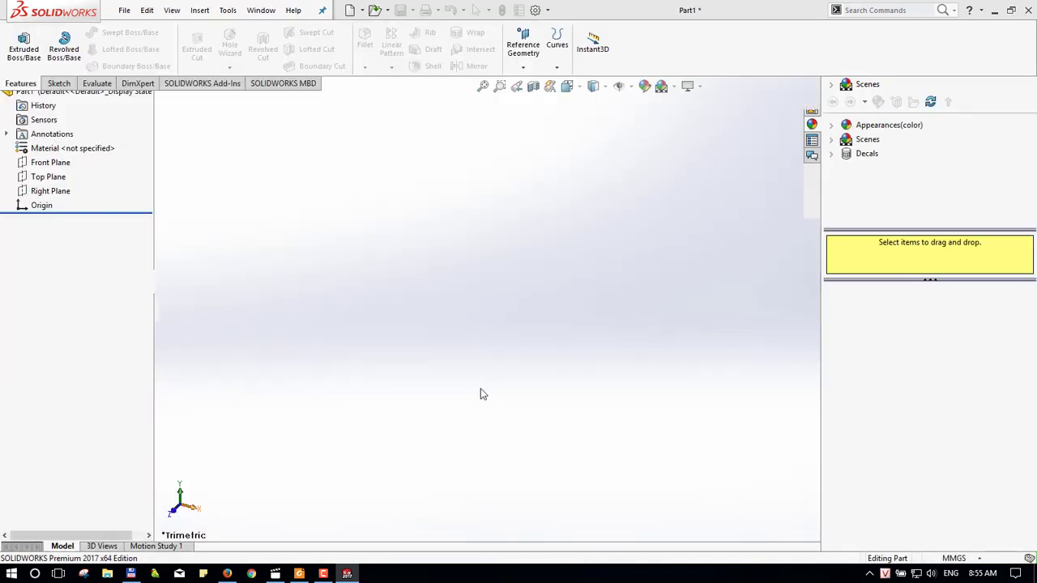
key("alt+Tab")
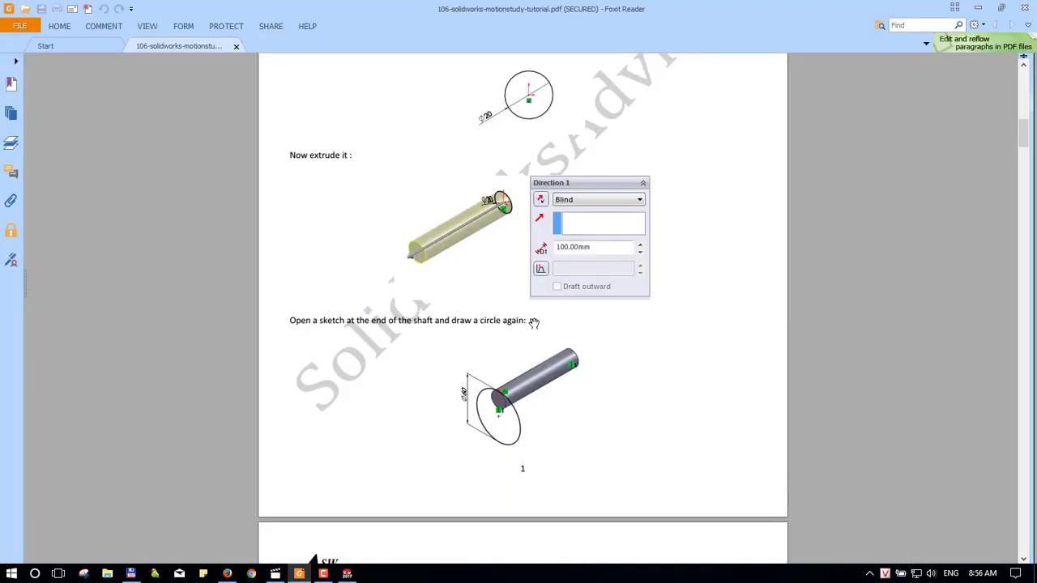
- Check the tutorial's Ø20 circle and 100 mm Blind extrude steps, then return to SOLIDWORKS Part1
scroll(543, 316, "up", 5)
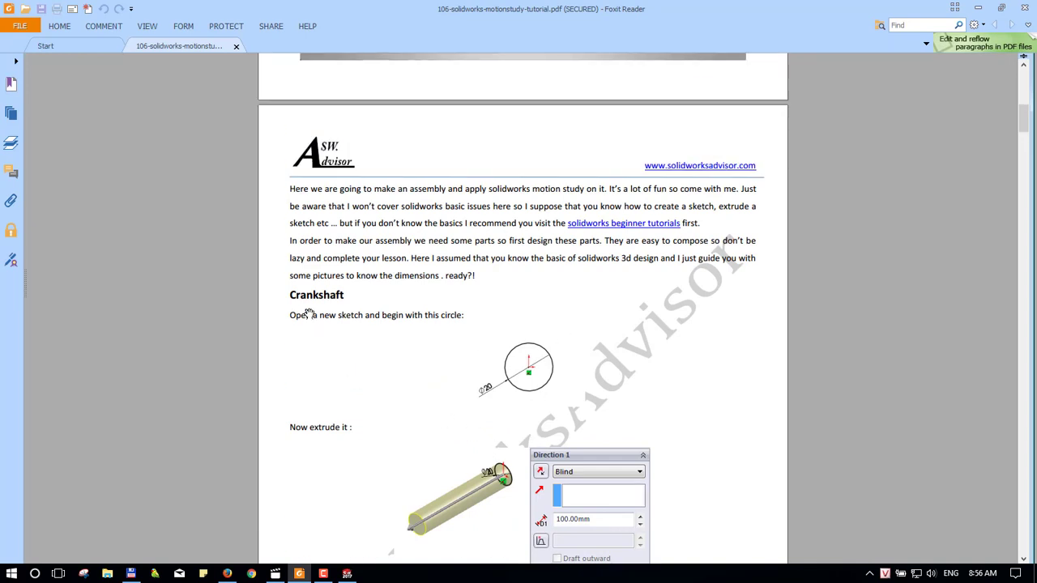
scroll(447, 332, "down", 3)
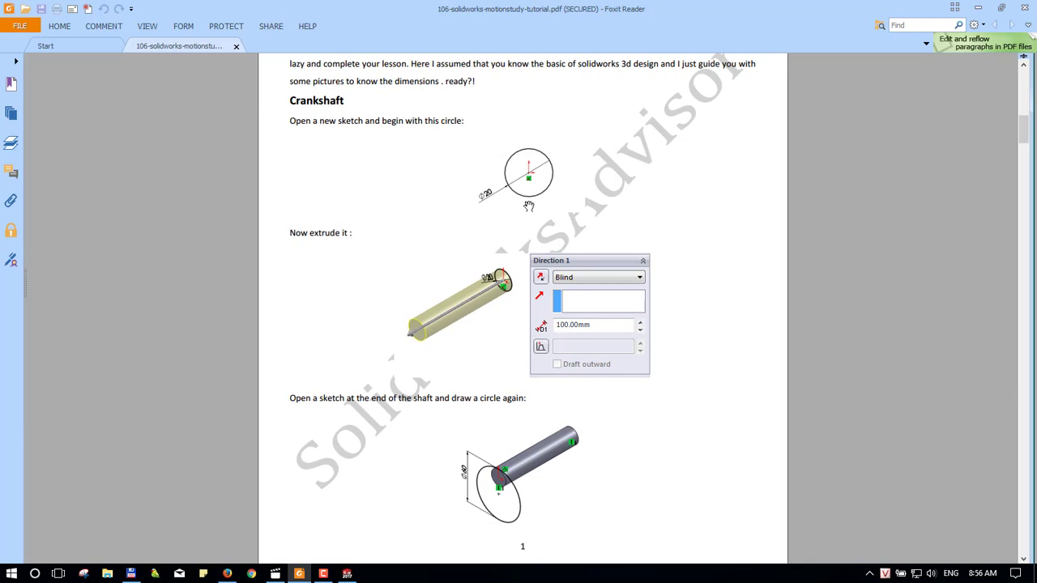
key("alt+Tab")
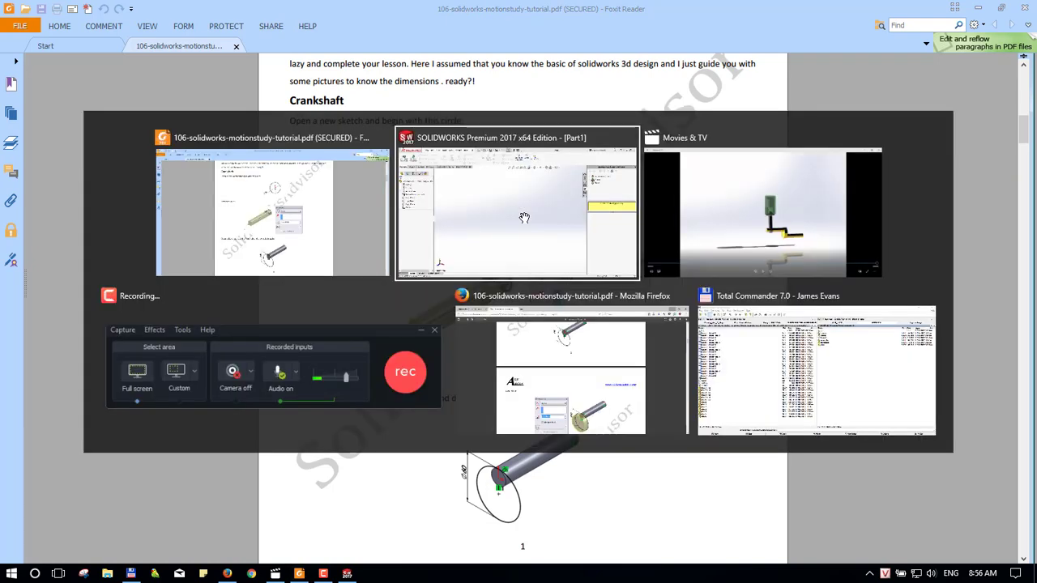
left_click(360, 222)
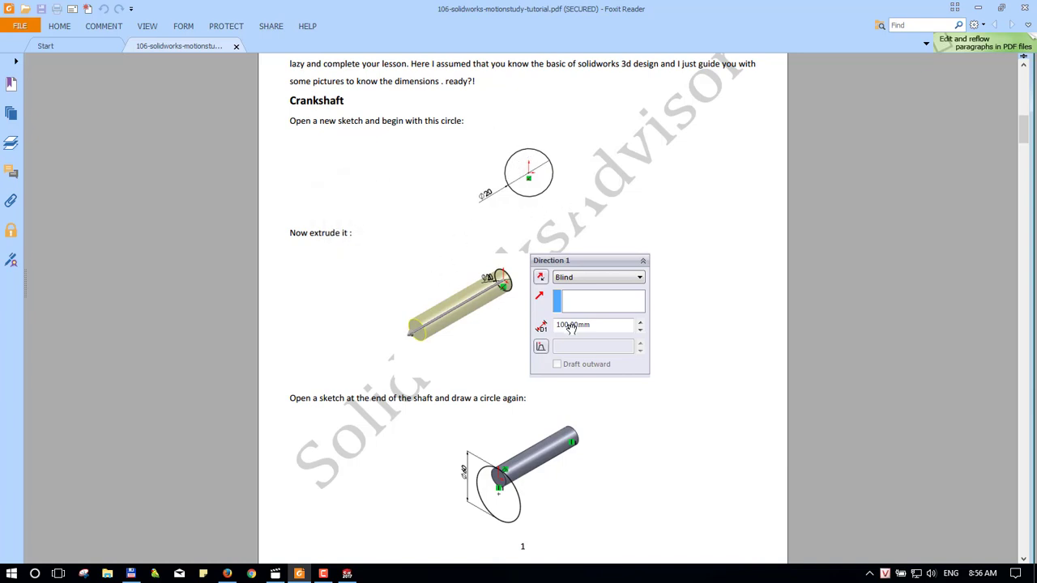
key("alt+Tab")
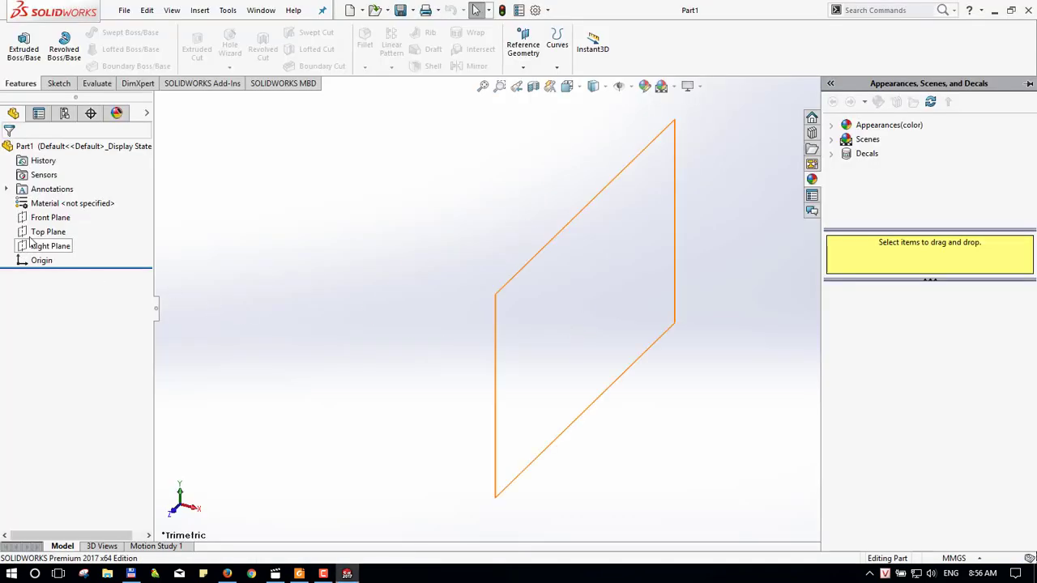
- Sketch a 20 mm diameter circle centred on the origin of the Right Plane
left_click(45, 245)
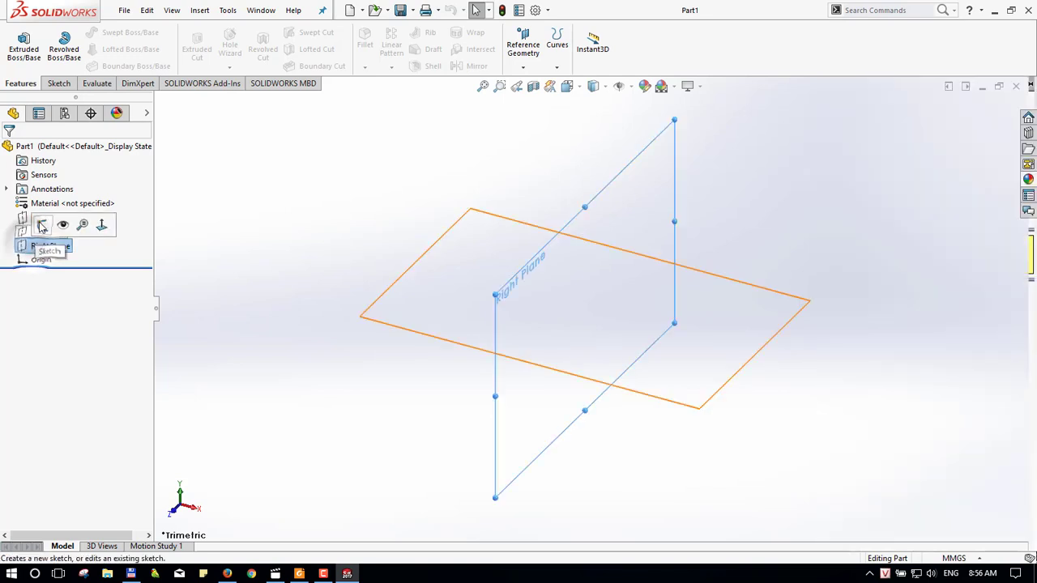
left_click(37, 225)
right_click_drag(571, 338, 590, 322)
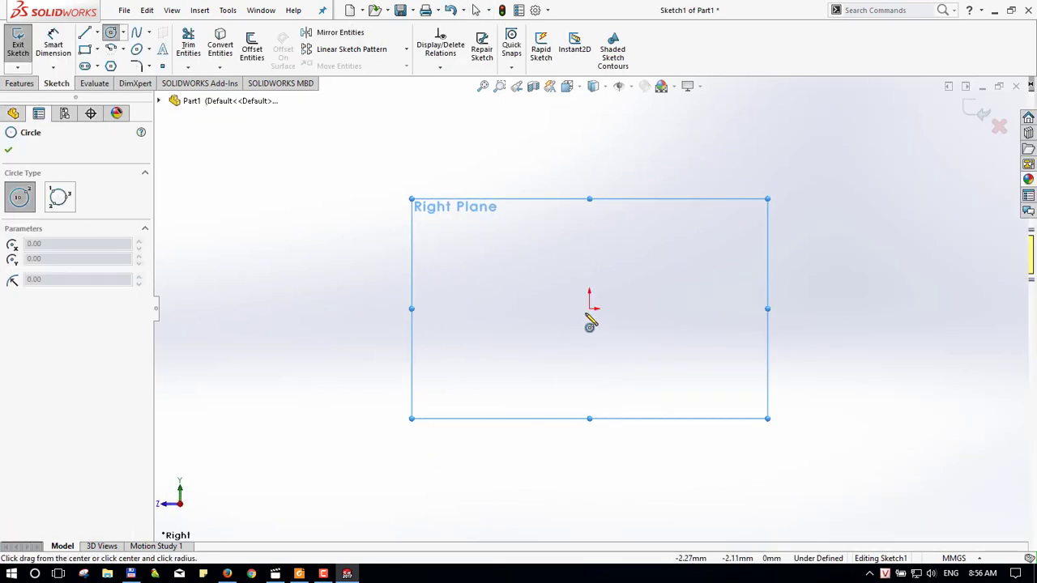
left_click_drag(589, 308, 621, 343)
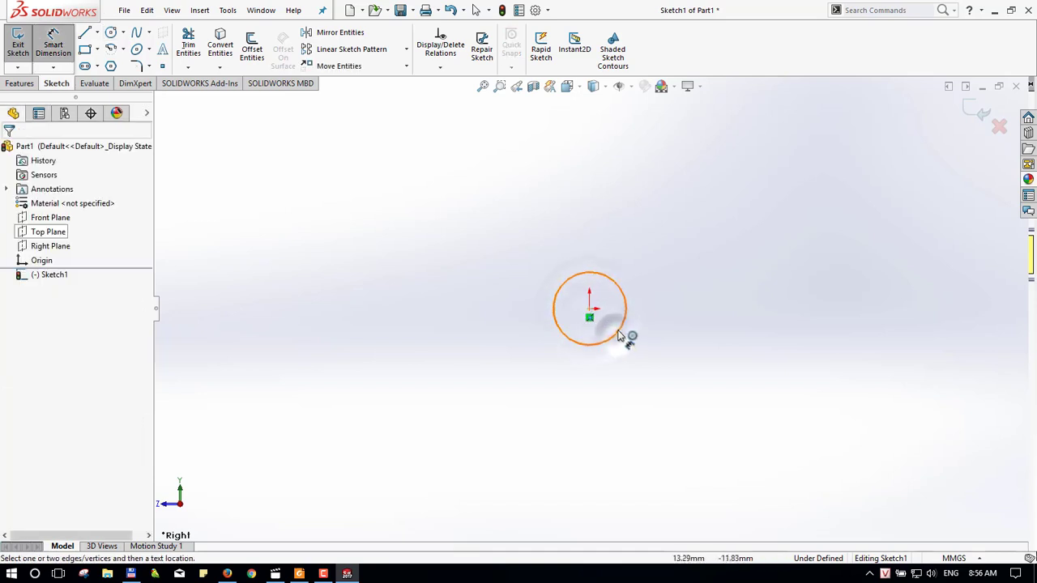
right_click_drag(627, 338, 667, 335)
left_click(694, 328)
type("20")
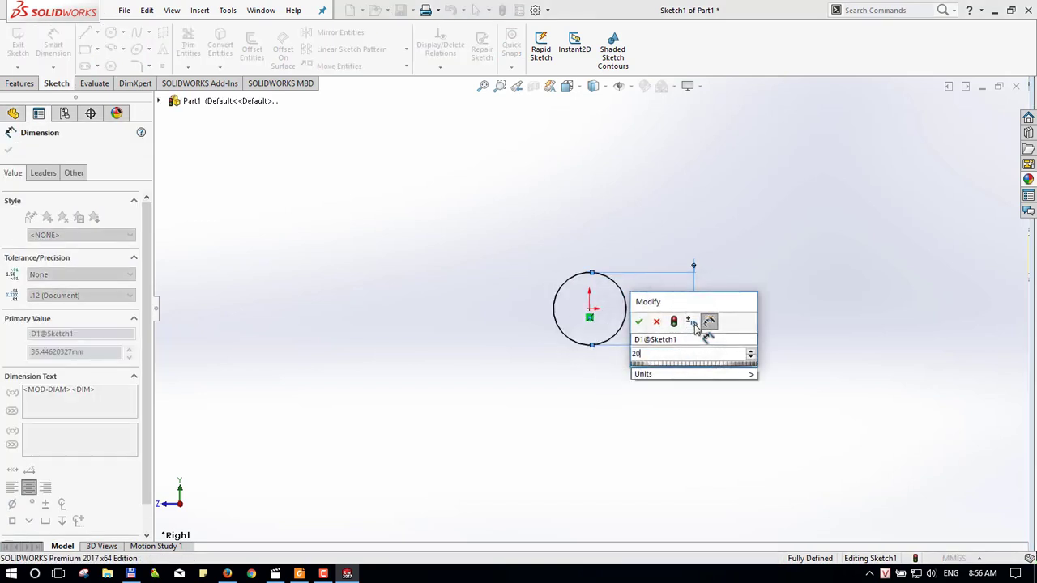
key("Return")
- Extrude the circle 100 mm Blind into a shaft, orbit to its end, and return to the tutorial
right_click_drag(694, 328, 694, 336)
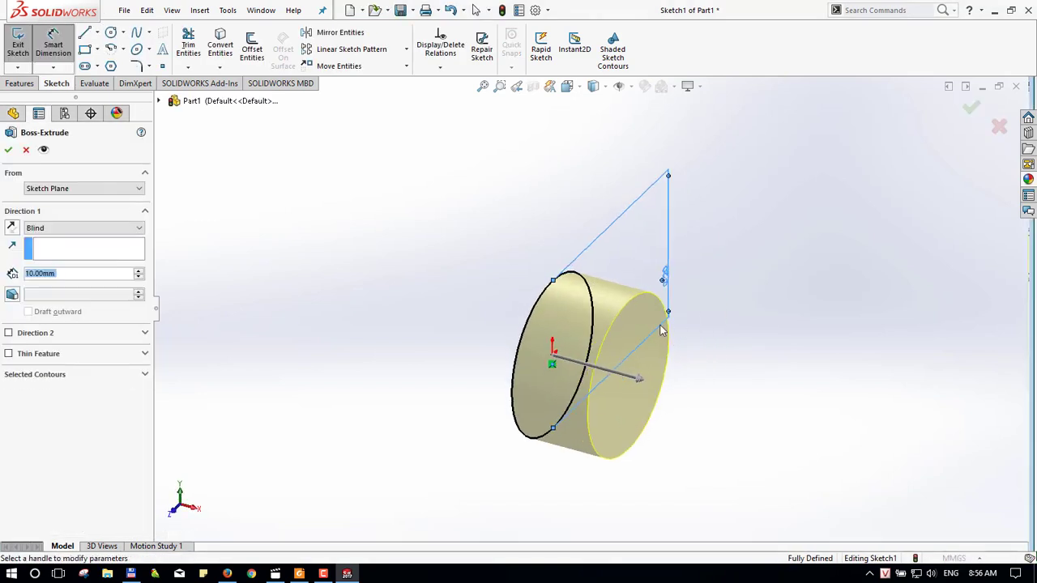
type("100")
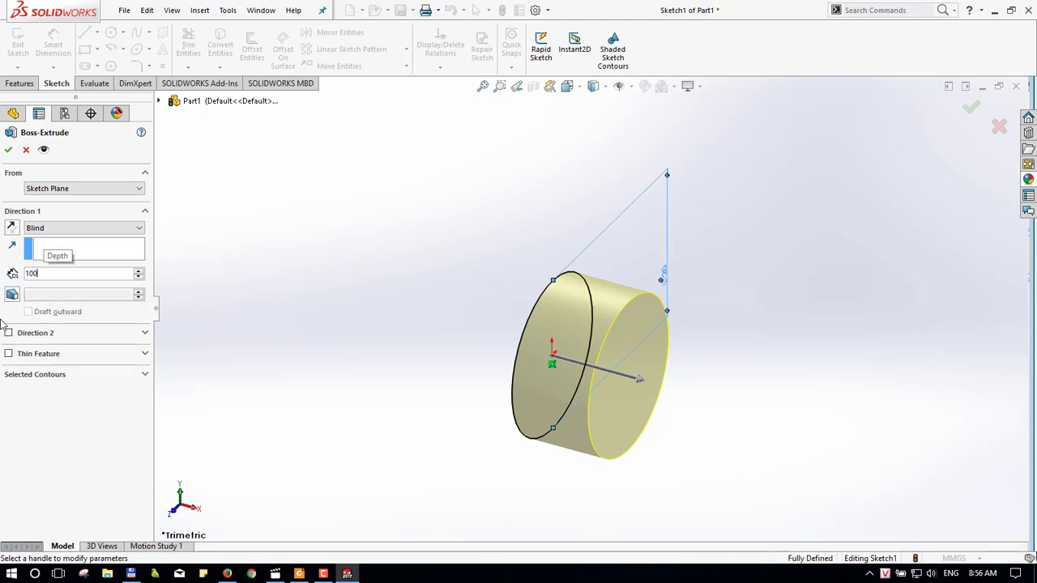
key("Return")
key("Return")
scroll(567, 422, "down", 5)
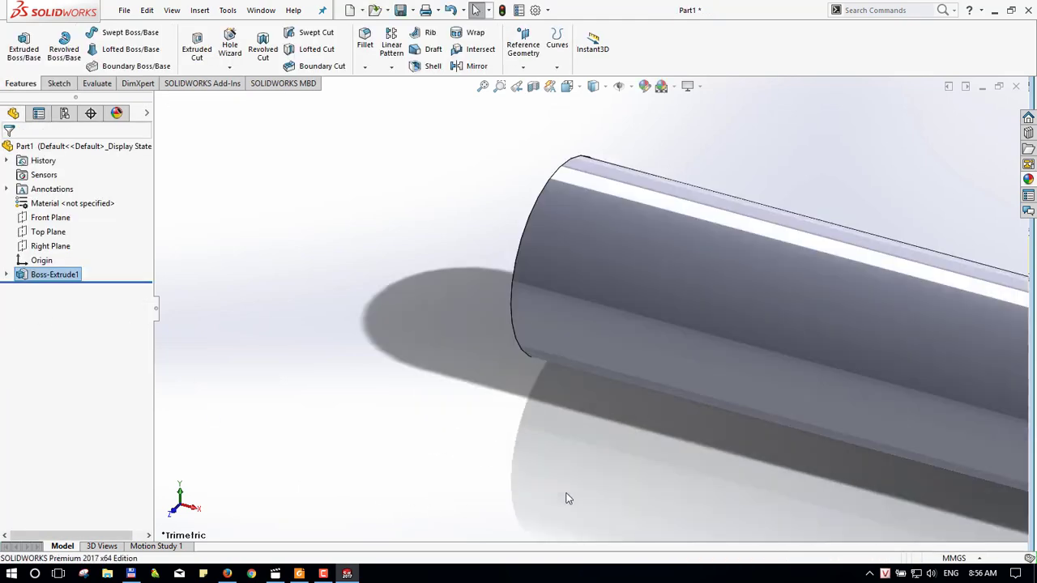
scroll(616, 373, "up", 6)
scroll(649, 348, "up", 5)
scroll(678, 319, "down", 2)
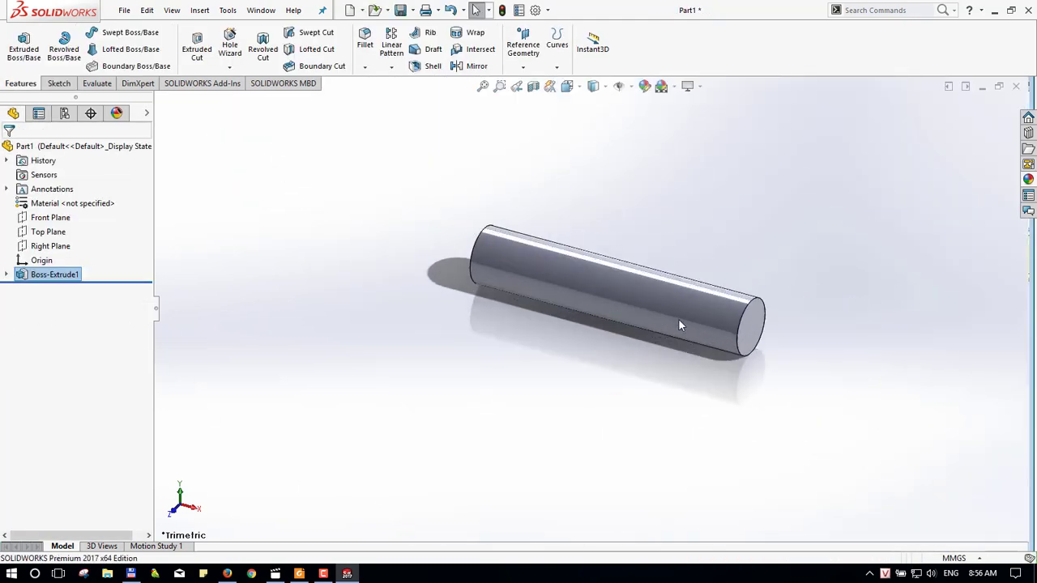
mouse_move(678, 320)
middle_mouse_down()
mouse_move(774, 353)
mouse_move(697, 319)
mouse_move(655, 281)
mouse_move(673, 326)
mouse_move(613, 266)
mouse_move(662, 246)
mouse_move(666, 267)
middle_mouse_up()
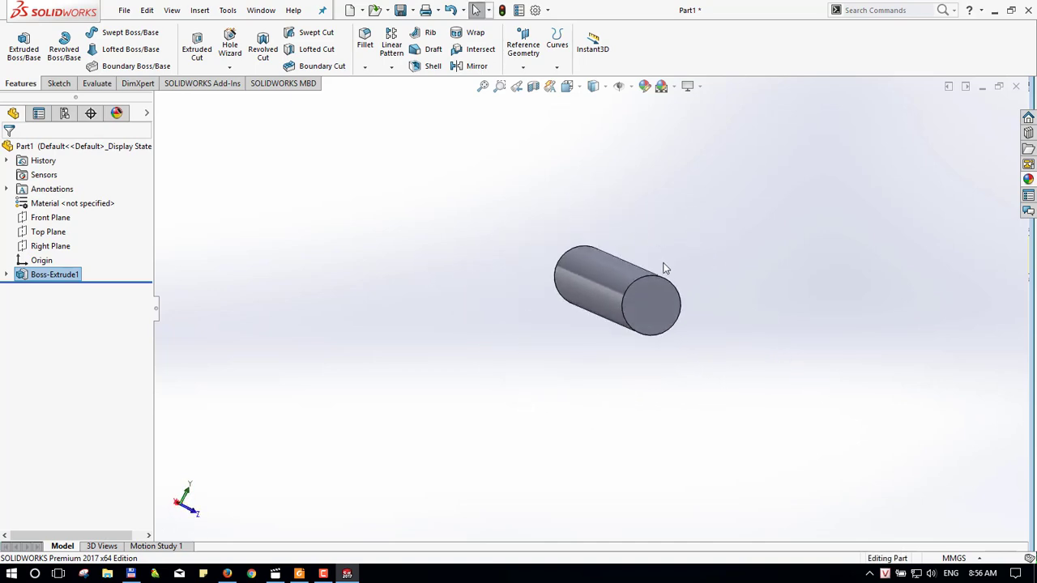
key("alt+Tab")
scroll(520, 328, "down", 3)
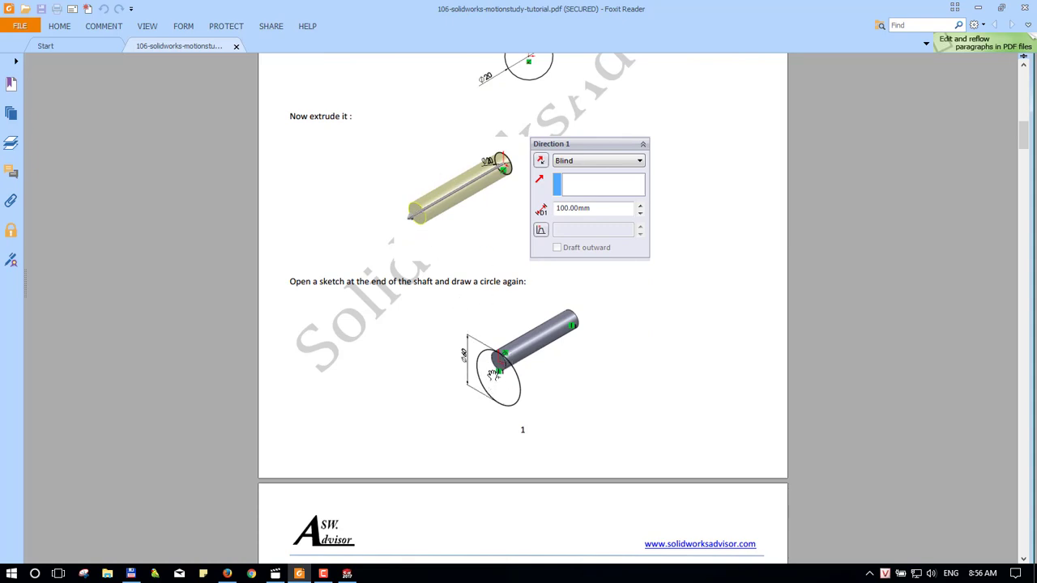
- Start a sketch on the shaft's end face and draw a larger circle centred below the origin
key("alt+Tab")
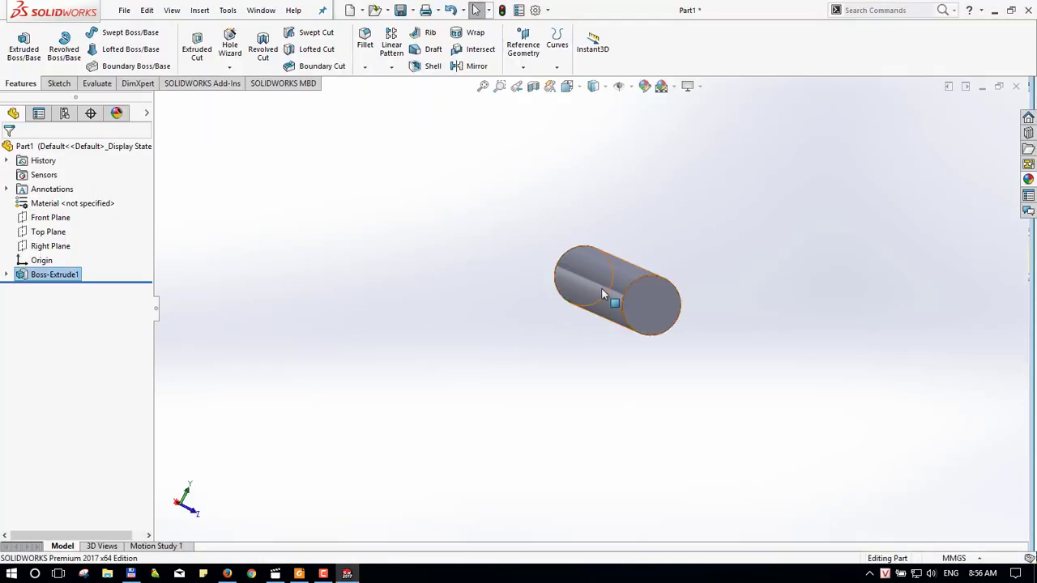
middle_click_drag(603, 308, 690, 338)
mouse_move(514, 346)
middle_mouse_down()
mouse_move(590, 375)
mouse_move(545, 304)
middle_mouse_up()
left_click(544, 303)
left_click(596, 241)
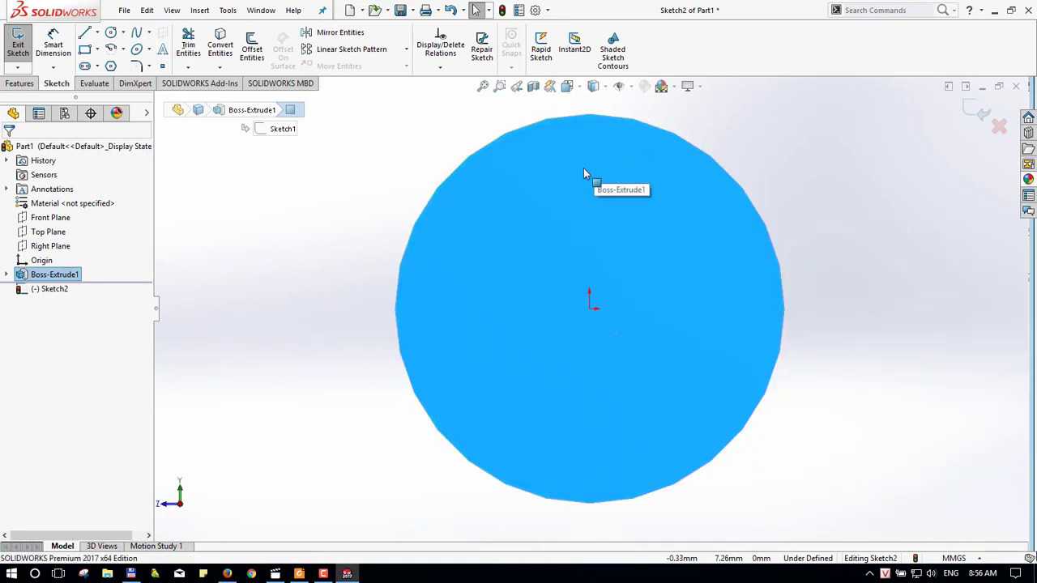
key("c")
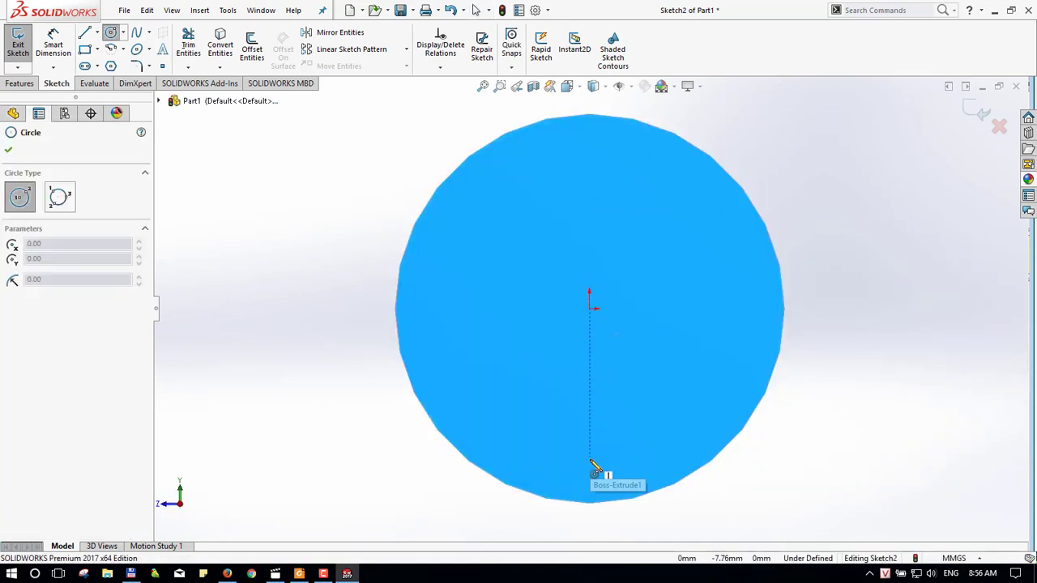
left_click(589, 459)
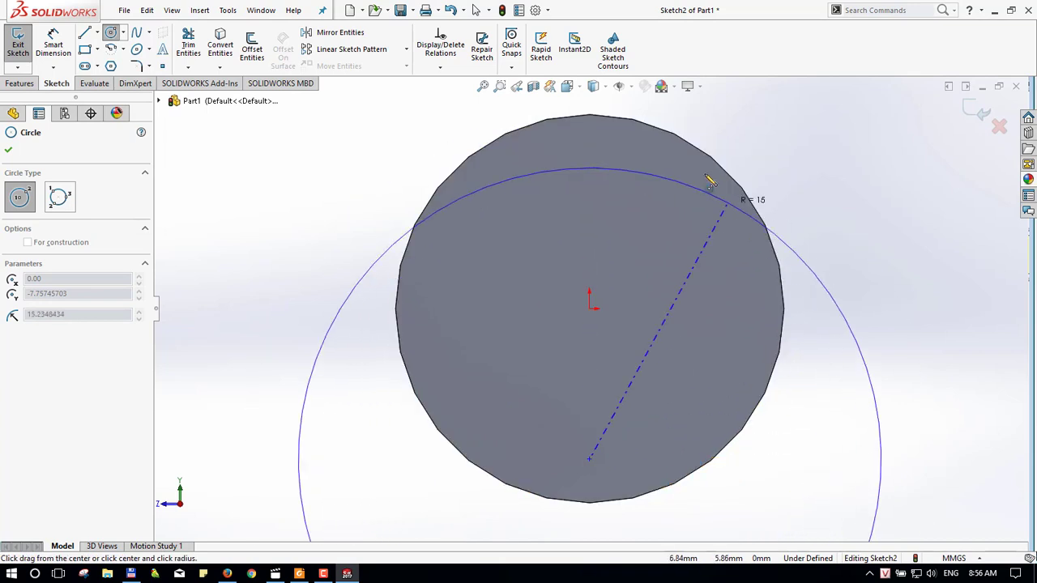
left_click(609, 121)
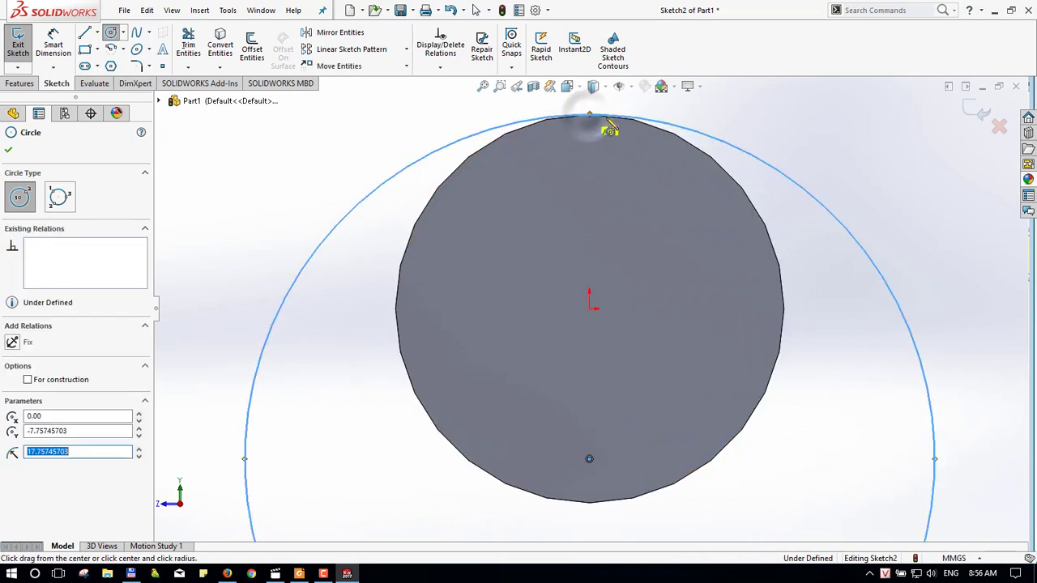
- Dimension the outer circle's diameter to 60 mm
key("d")
scroll(704, 200, "down", 3)
scroll(709, 204, "up", 5)
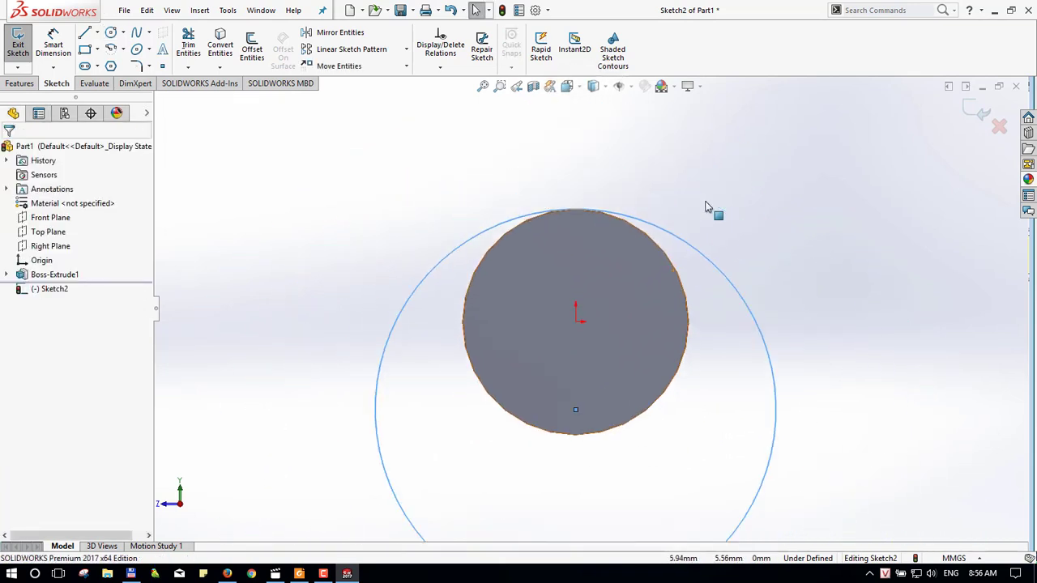
left_click(711, 261)
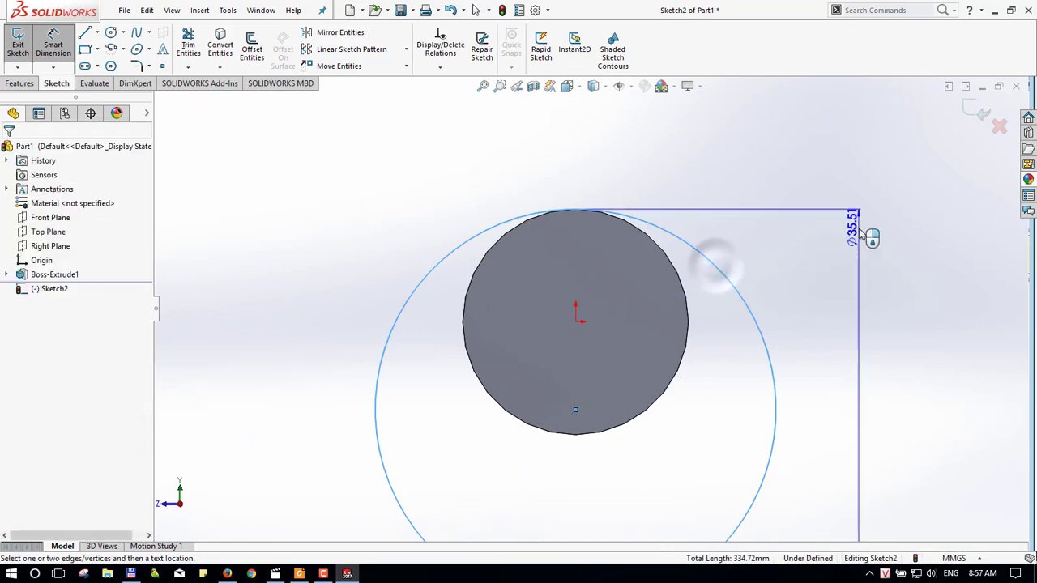
left_click(859, 231)
type("60")
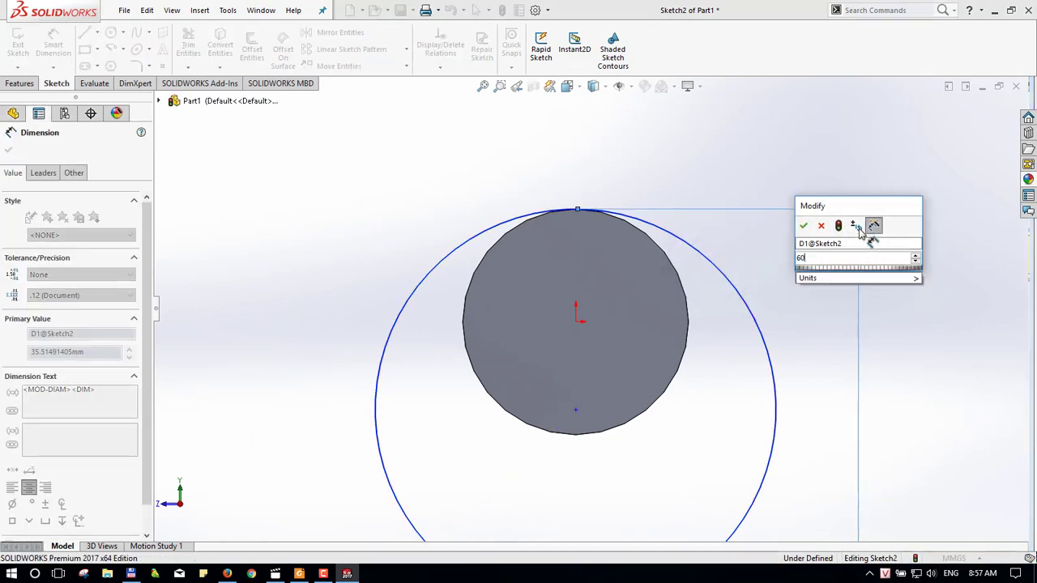
key("Return")
scroll(850, 237, "up", 3)
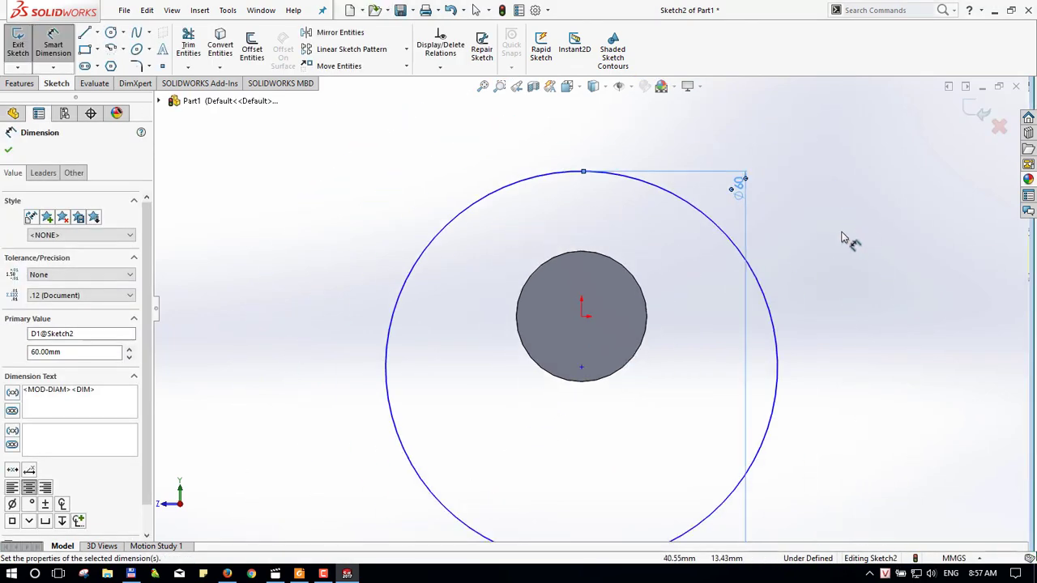
scroll(725, 254, "up", 3)
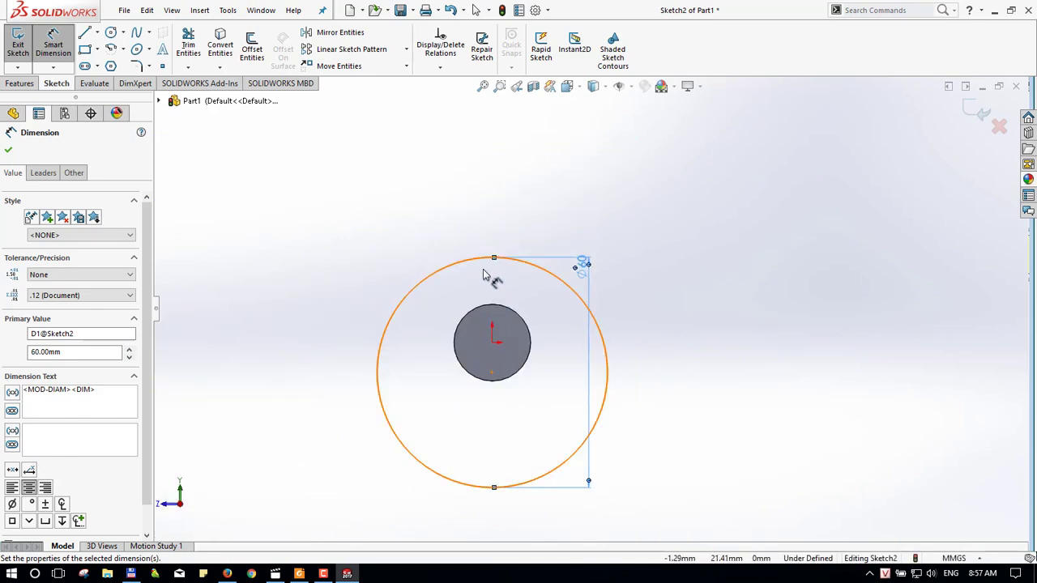
key("Escape")
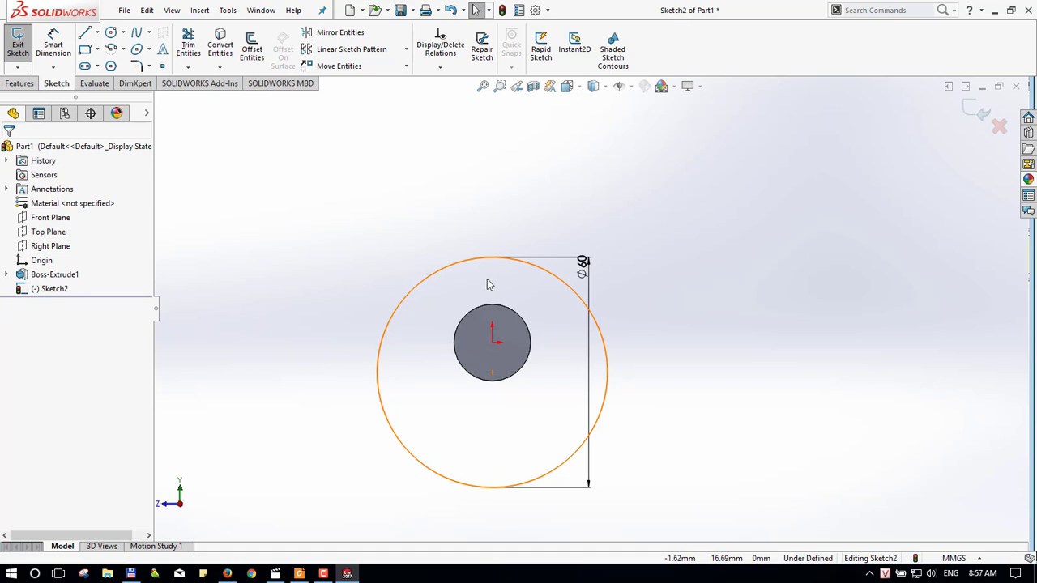
- Make the outer circle tangent to the shaft's end edge
left_click(526, 263)
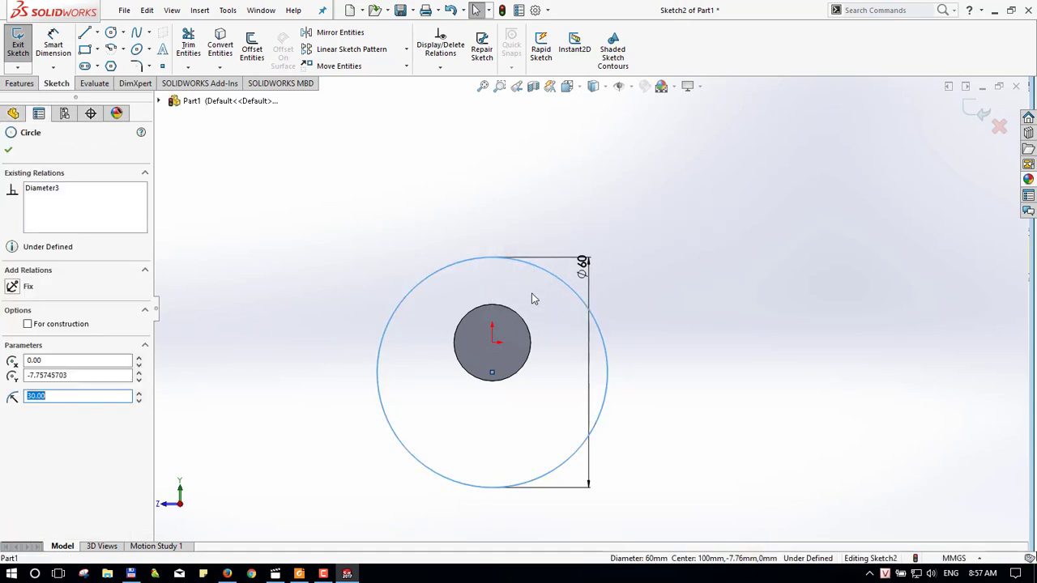
left_click(508, 313, "ctrl")
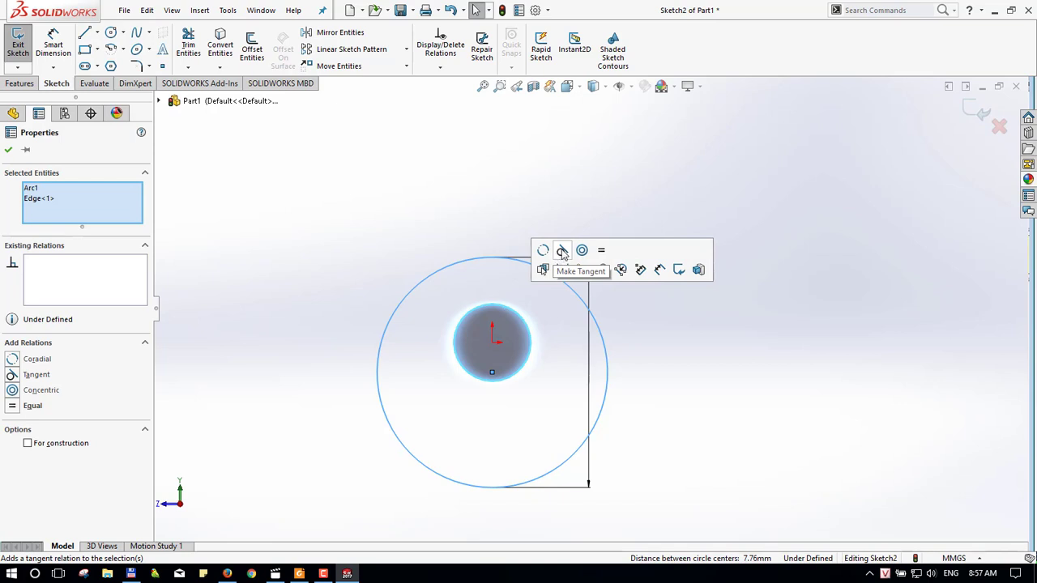
left_click(563, 252)
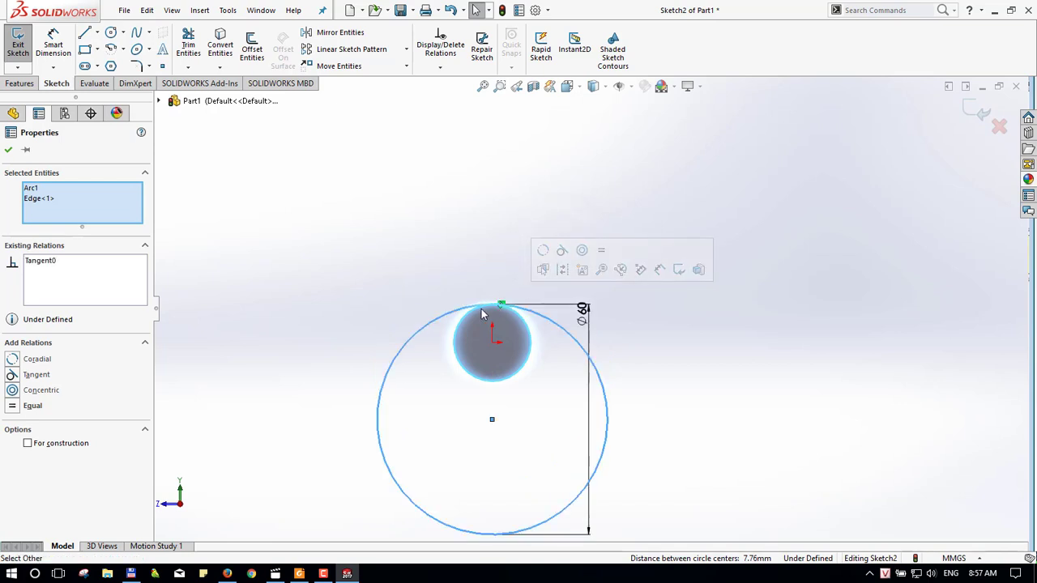
left_click(624, 314)
scroll(549, 425, "down", 1)
scroll(549, 425, "up", 4)
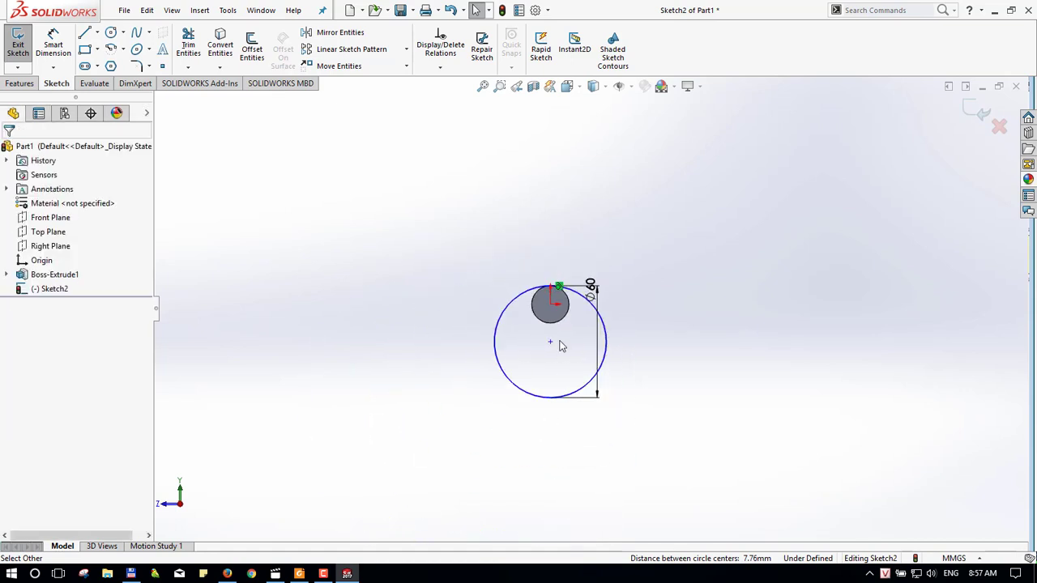
key("alt+Tab")
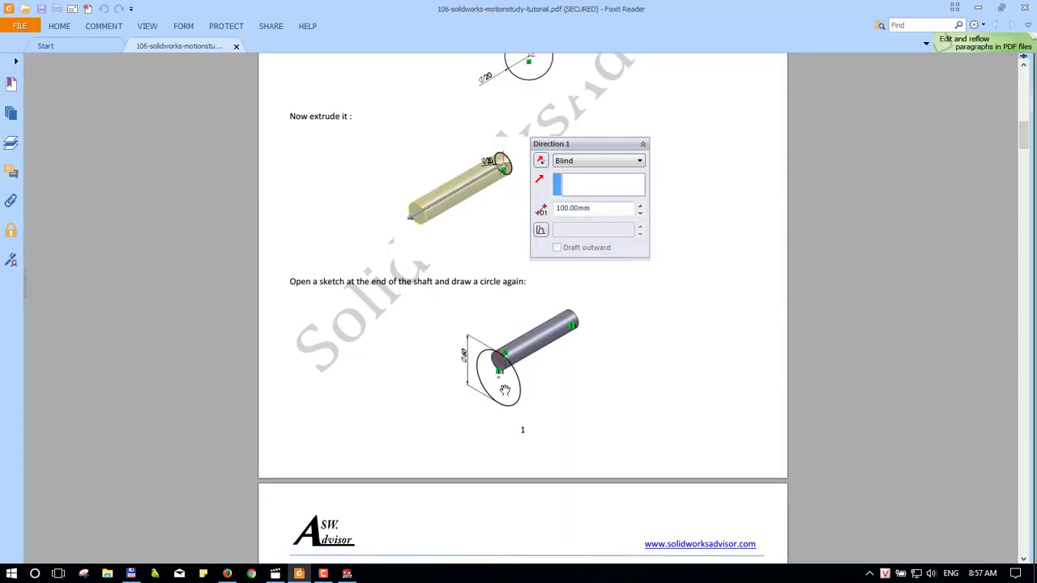
- Set the Boss-Extrude depth to 15 mm to form the disc, then orbit to face the disc
scroll(504, 390, "down", 3)
scroll(505, 387, "down", 3)
key("alt+Tab")
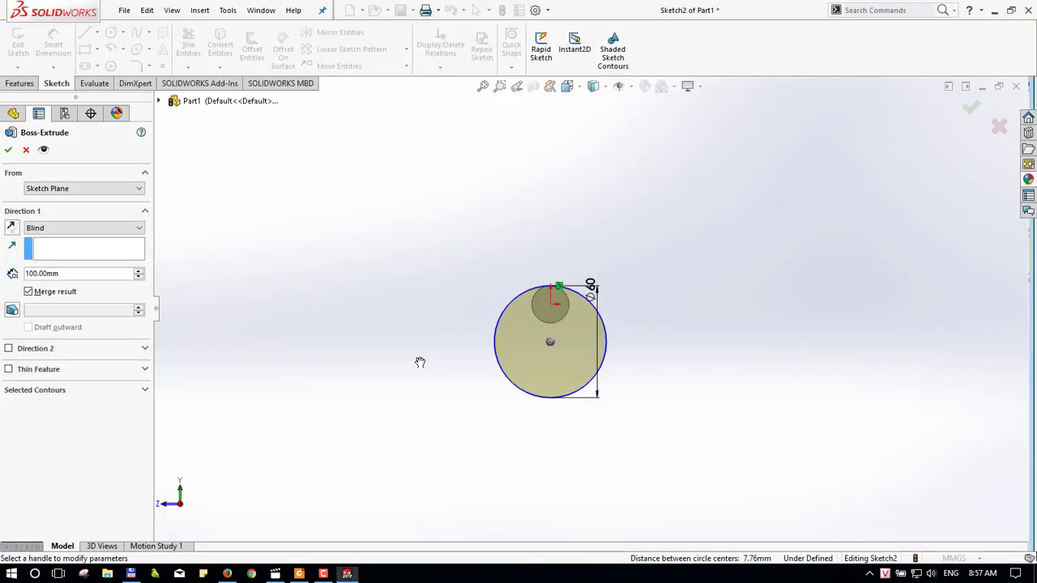
double_click(73, 274)
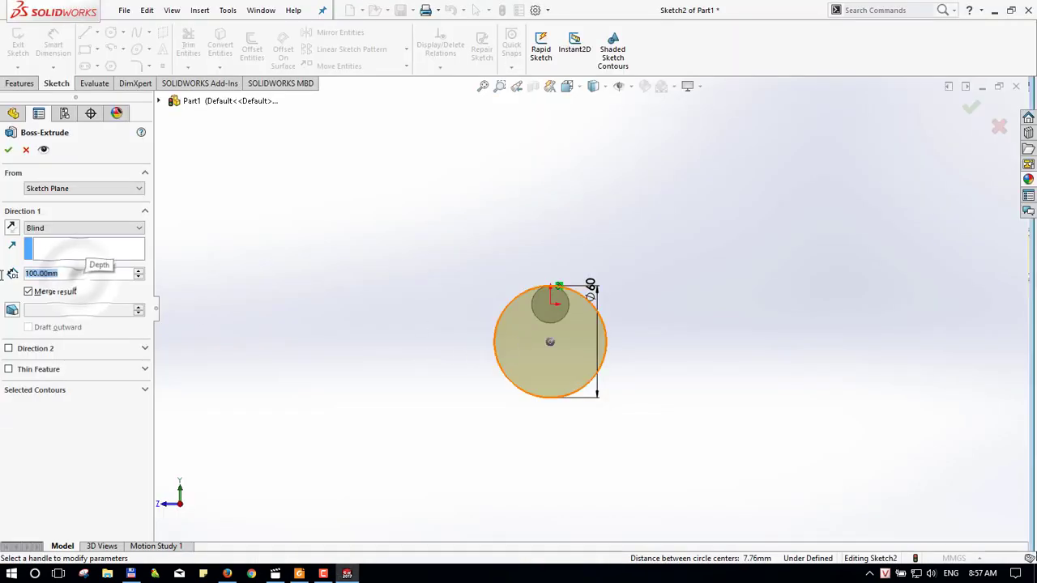
type("15")
key("Return")
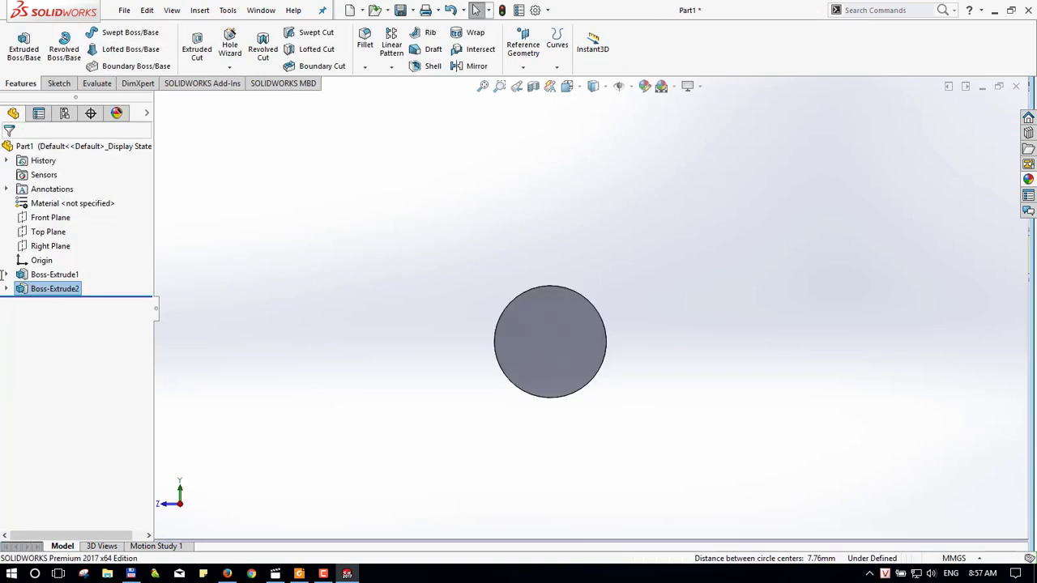
mouse_move(598, 275)
middle_mouse_down()
mouse_move(442, 285)
mouse_move(597, 289)
mouse_move(672, 271)
mouse_move(542, 254)
mouse_move(543, 312)
mouse_move(514, 358)
middle_mouse_up()
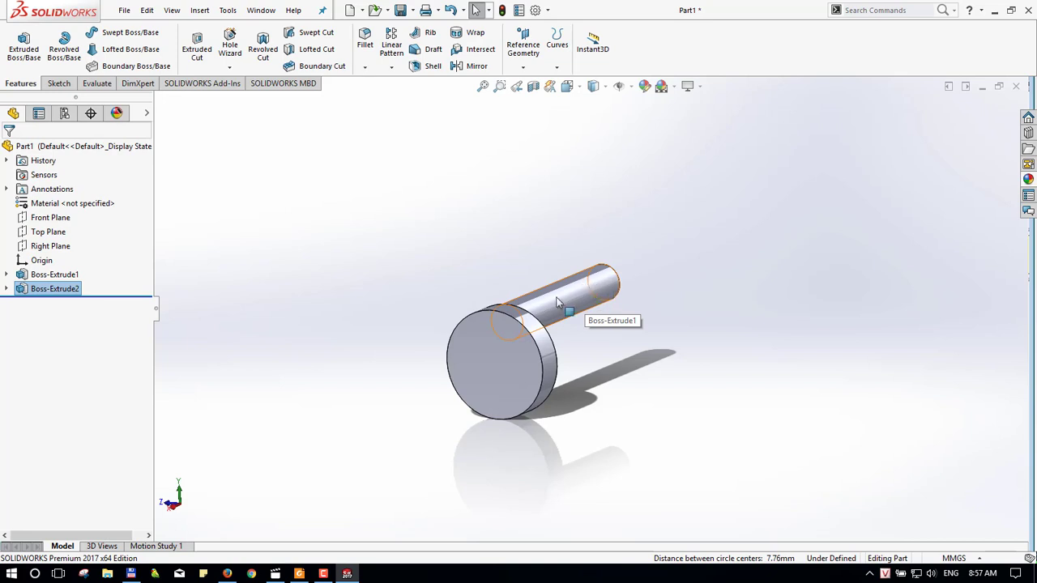
mouse_move(557, 303)
middle_mouse_down()
mouse_move(530, 372)
mouse_move(583, 374)
middle_mouse_up()
middle_click(626, 360)
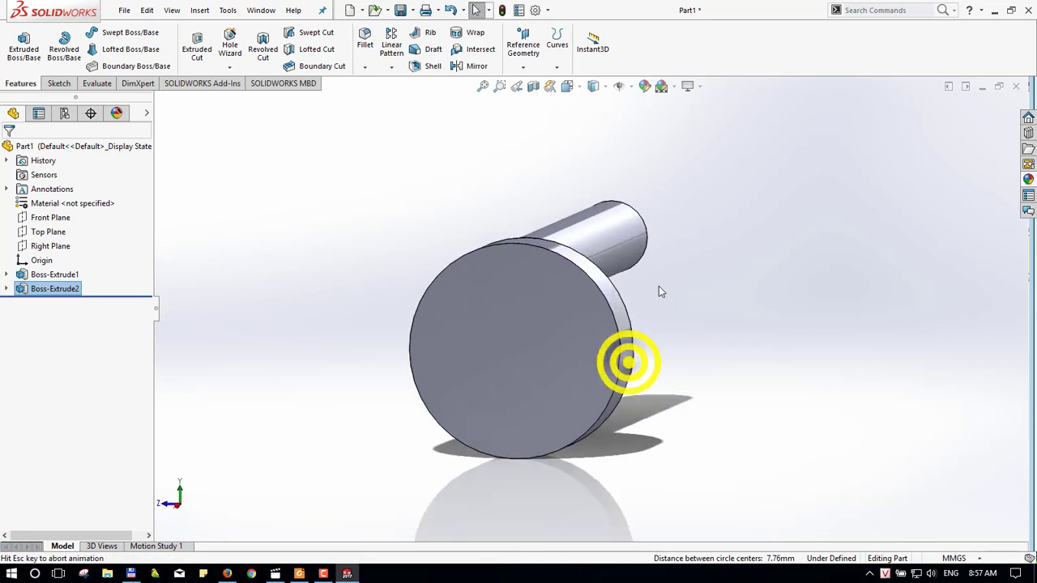
- Start a new sketch, Sketch3, on the disc's flat face
scroll(605, 282, "down", 3)
scroll(604, 282, "up", 4)
left_click(596, 305)
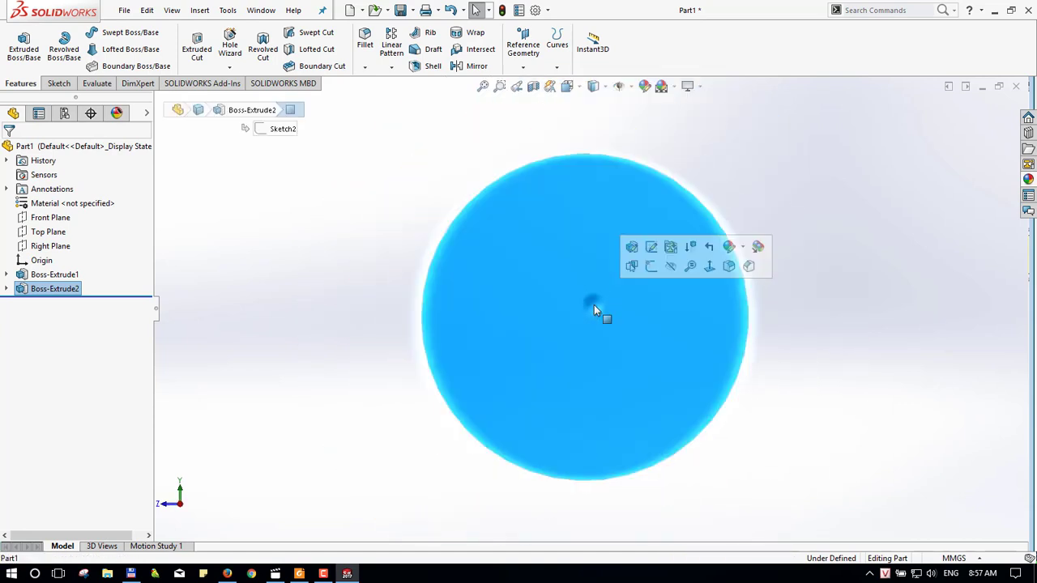
left_click(652, 267)
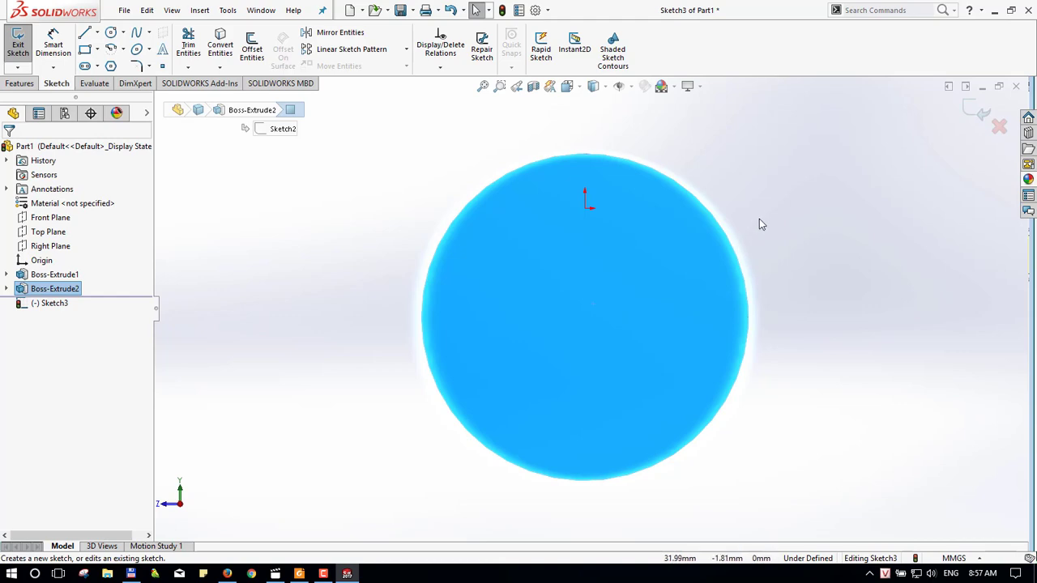
middle_click_drag(730, 204, 566, 212)
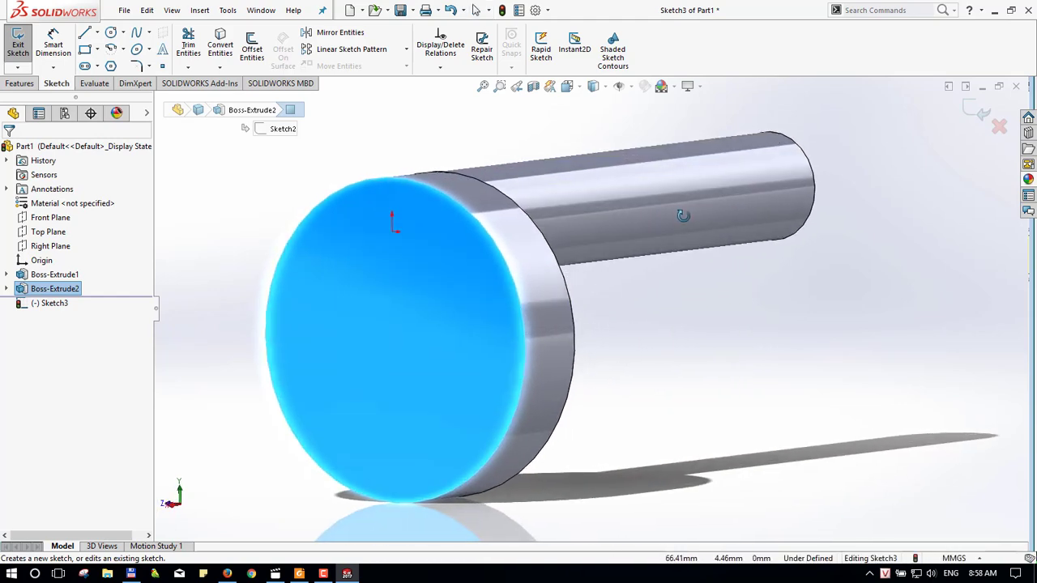
- Hide and re-show Boss-Extrude2, face the disc, and begin a vertical line at the origin
left_click(20, 290)
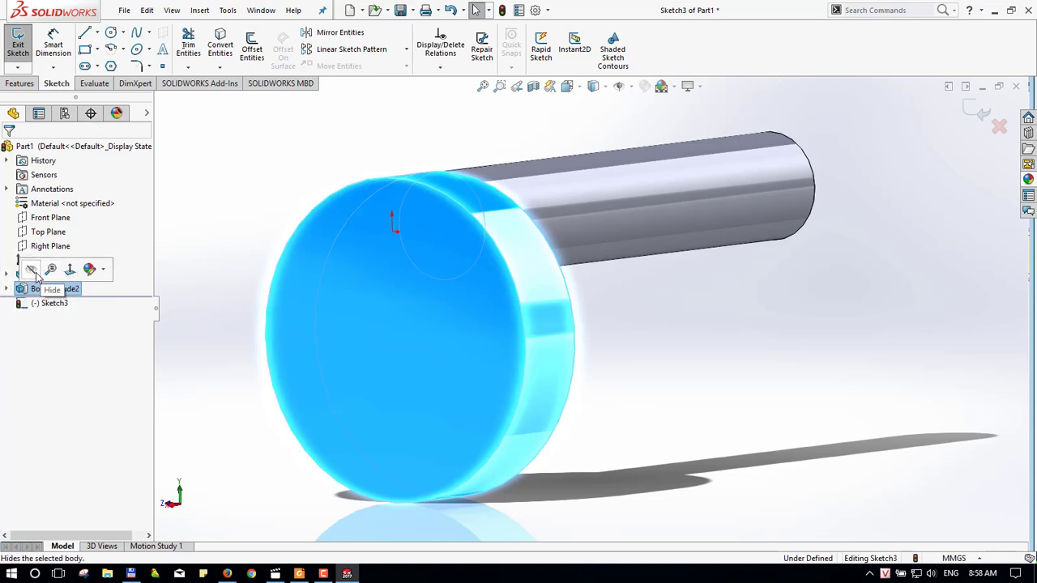
left_click(31, 270)
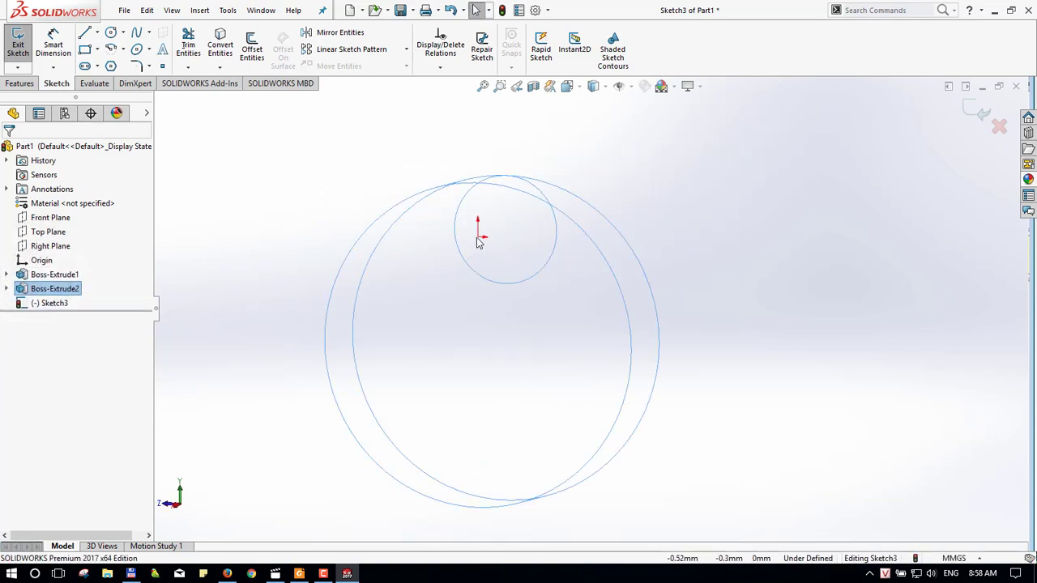
left_click(32, 292)
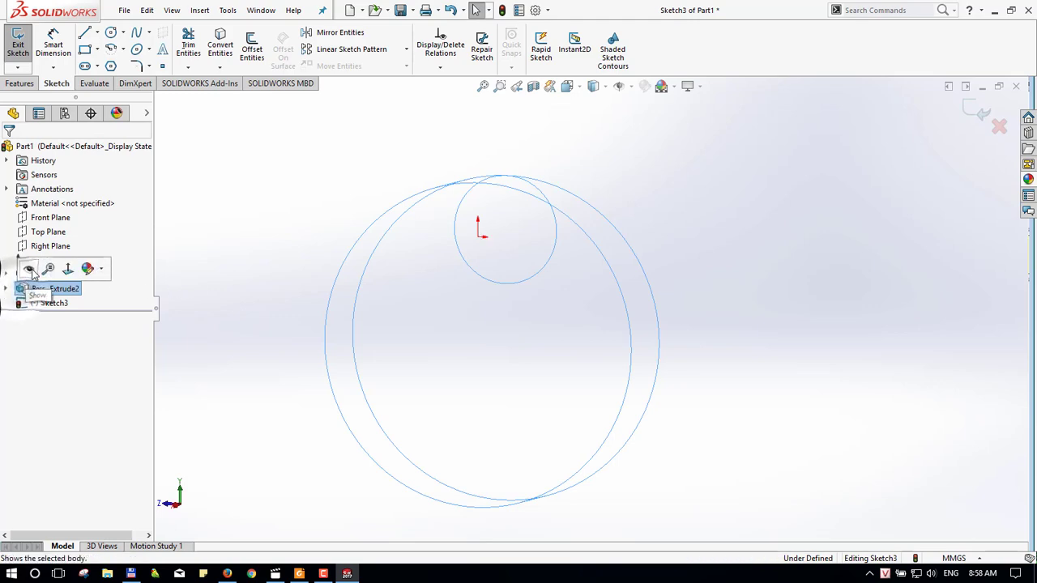
left_click(31, 269)
middle_click_drag(583, 236, 663, 218)
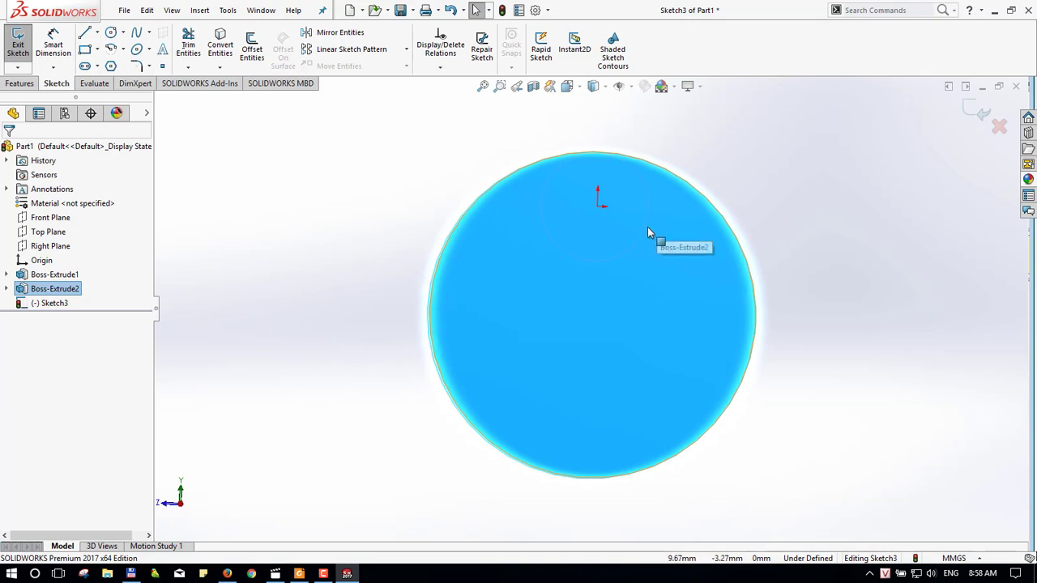
key("l")
left_click(599, 208)
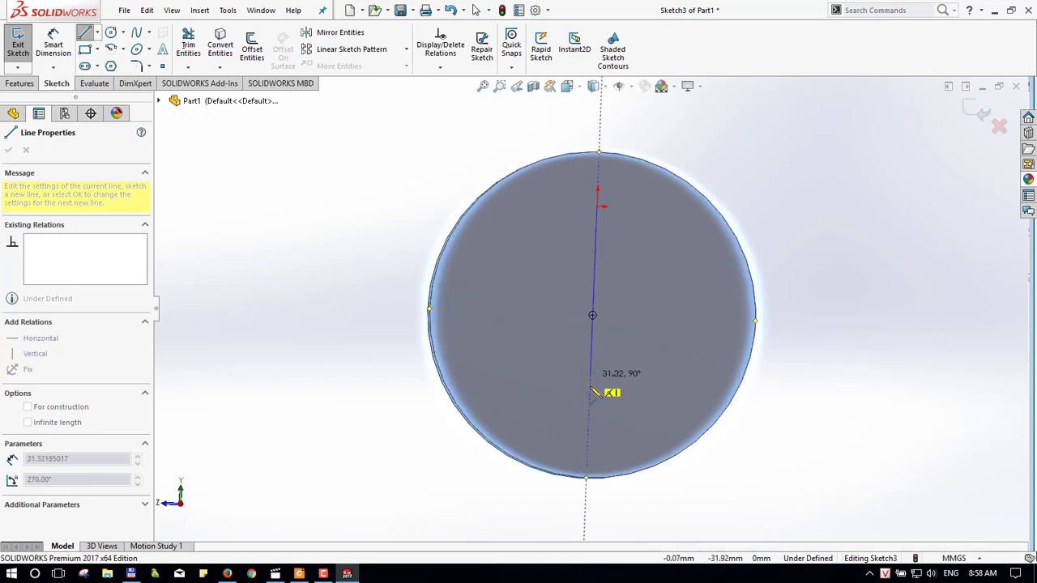
- End the vertical line near the disc's bottom and draw a small circle centred on it
left_click(587, 452)
key("Escape")
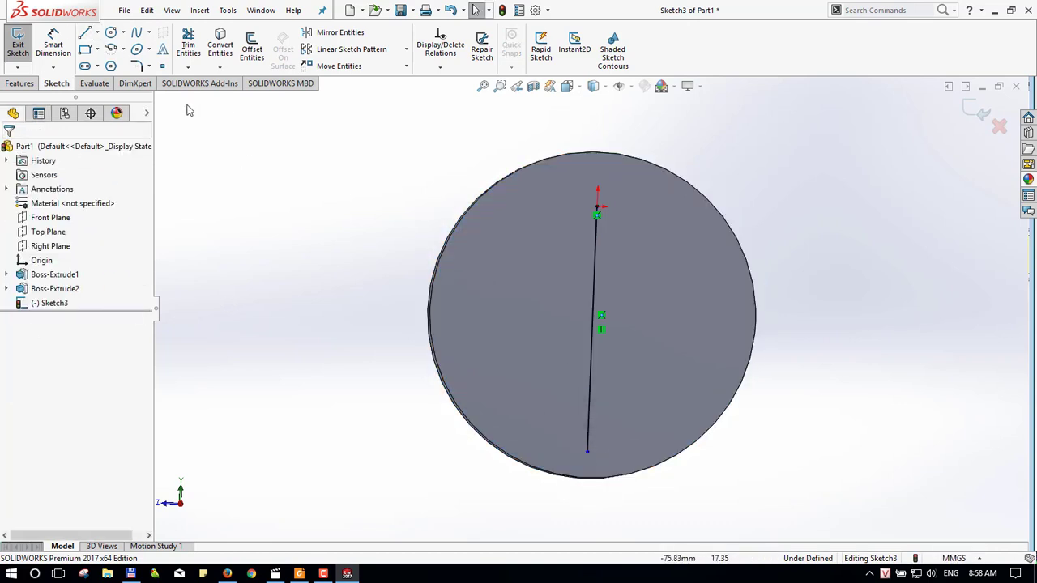
right_click_drag(504, 278, 511, 324)
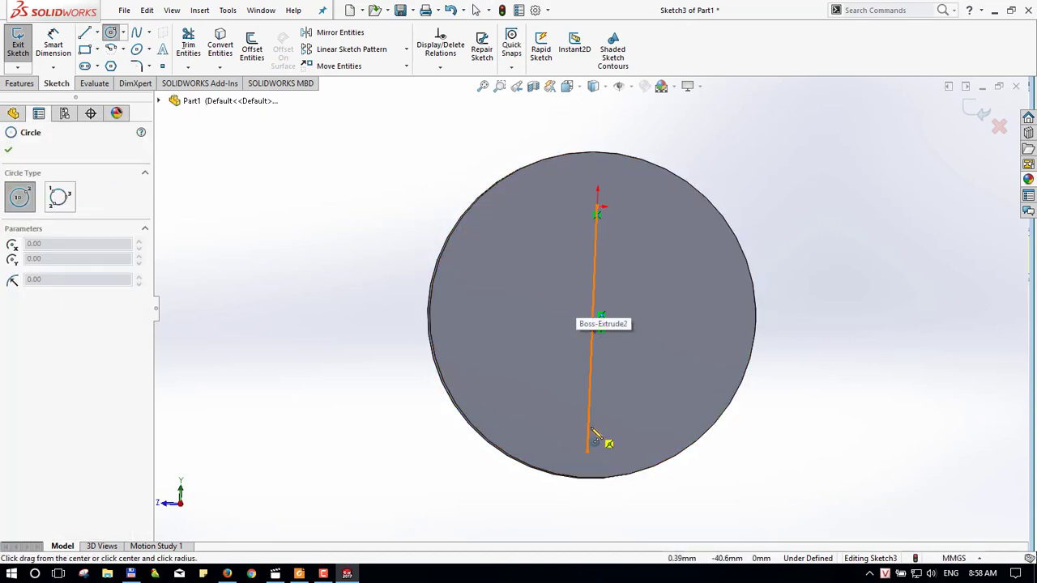
left_click(588, 424)
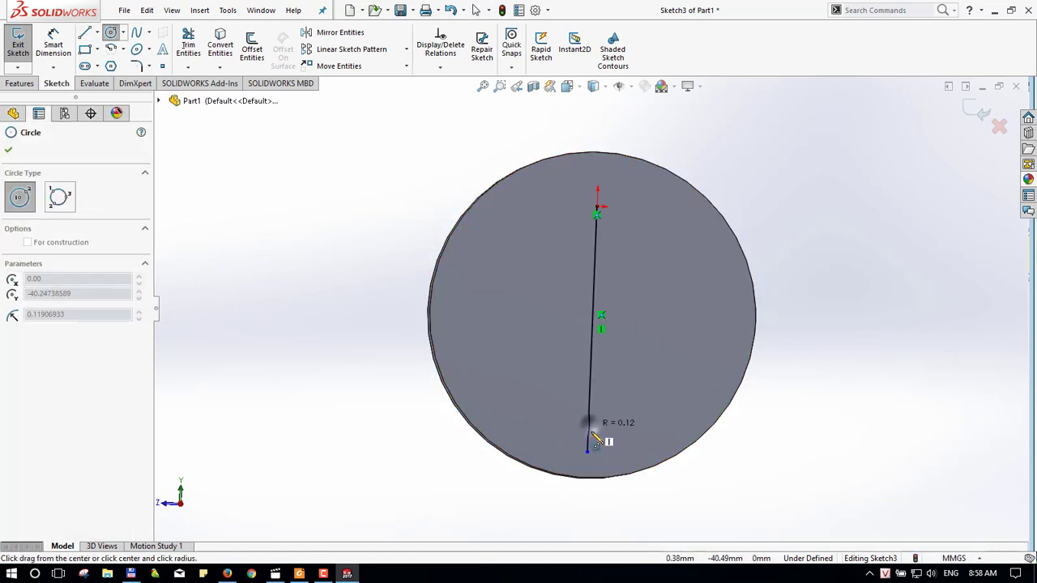
left_click(588, 479)
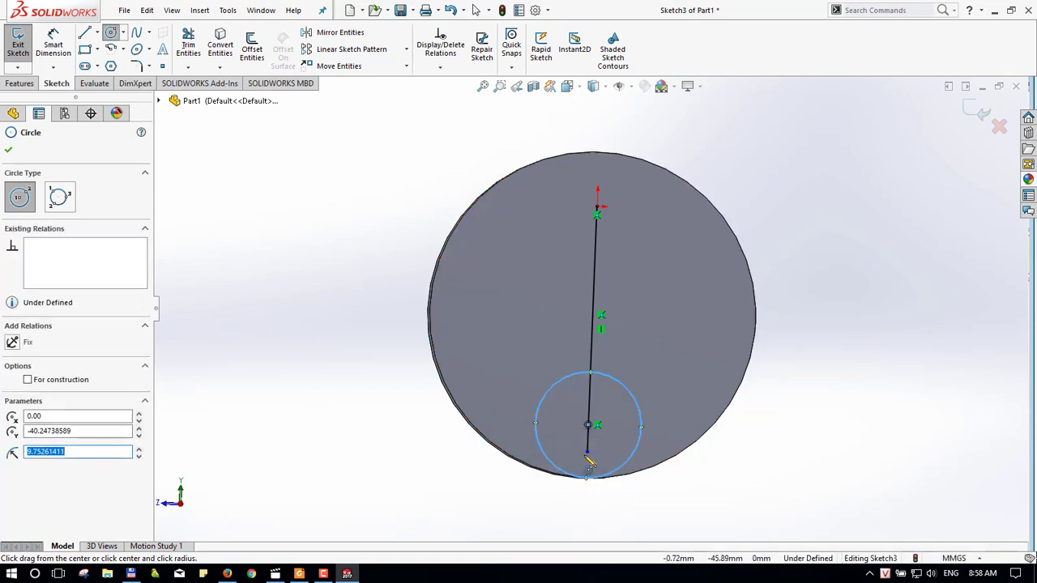
- Dimension the small circle's diameter to 20 mm
key("Escape")
right_click_drag(638, 474, 640, 428)
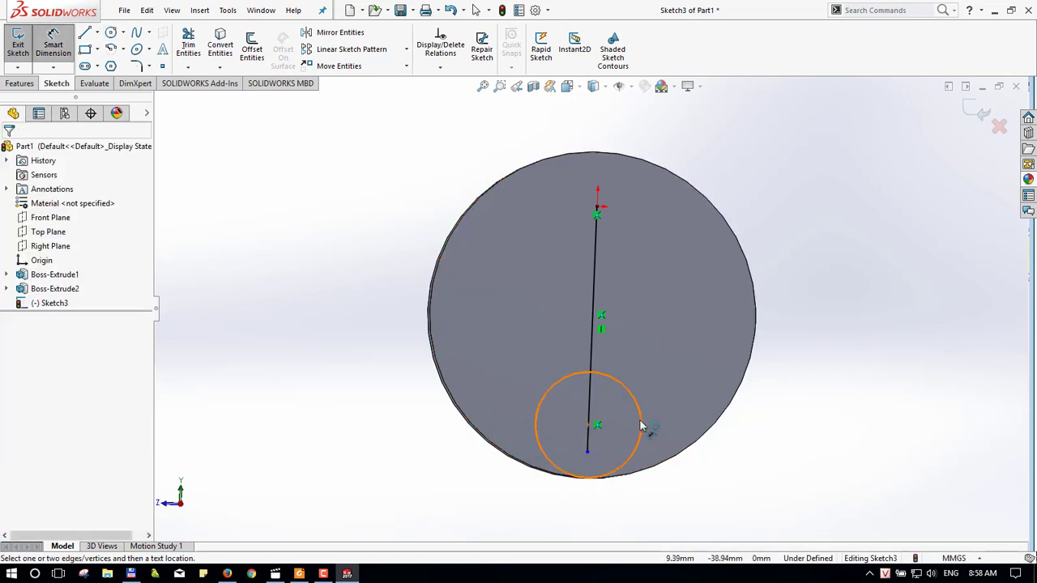
left_click(640, 426)
left_click(835, 393)
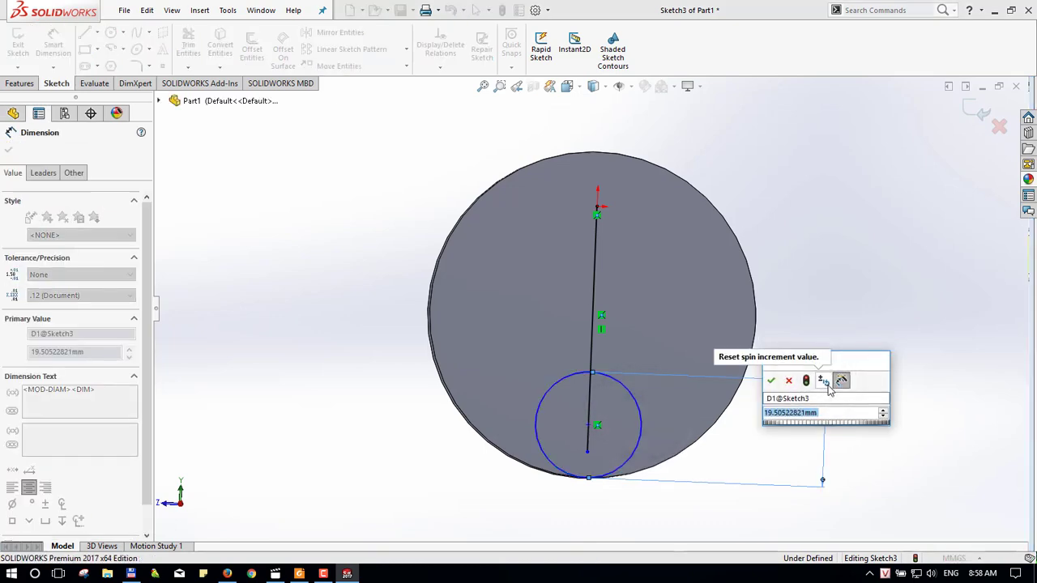
key("alt+Tab")
scroll(798, 393, "down", 3)
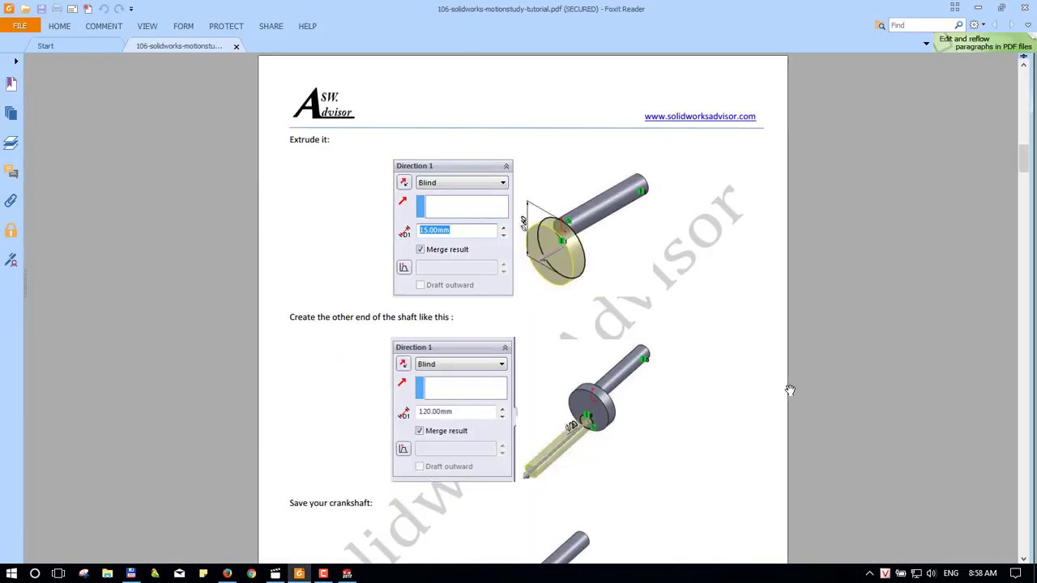
key("alt+Tab")
type("20")
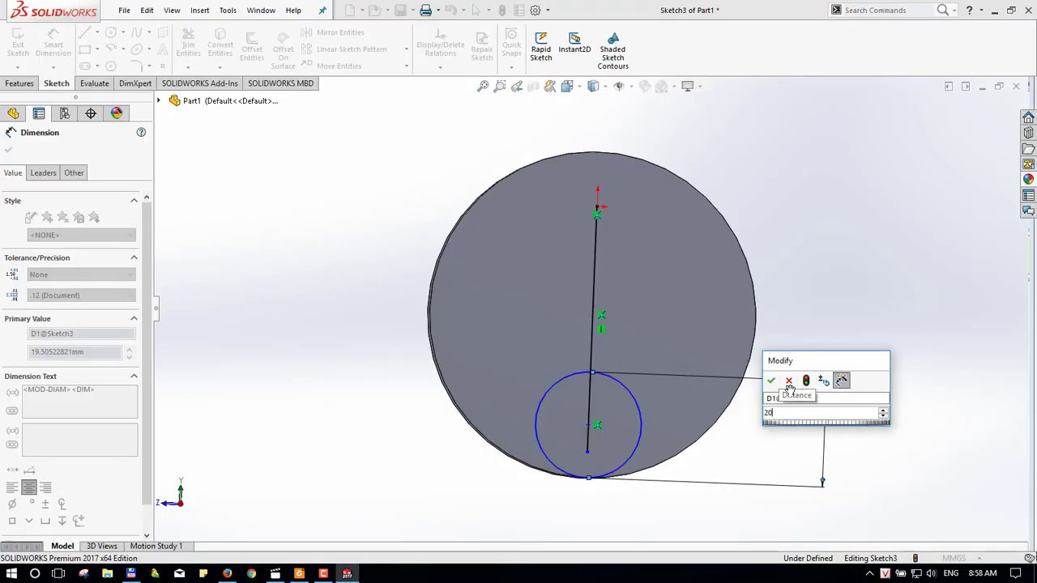
key("Return")
scroll(633, 387, "down", 2)
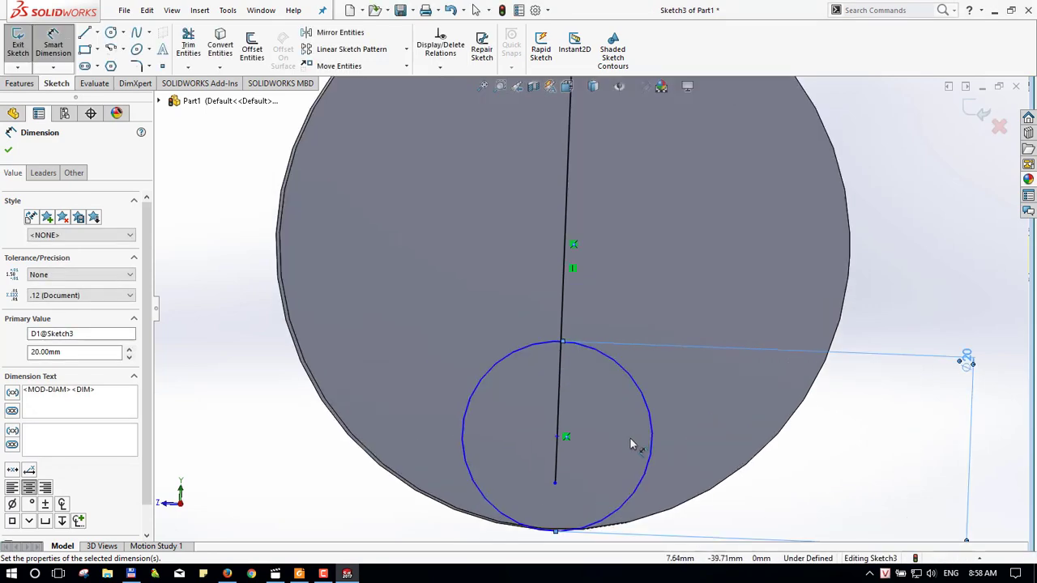
scroll(629, 444, "up", 3)
scroll(591, 435, "down", 3)
scroll(588, 364, "down", 2)
scroll(583, 347, "down", 1)
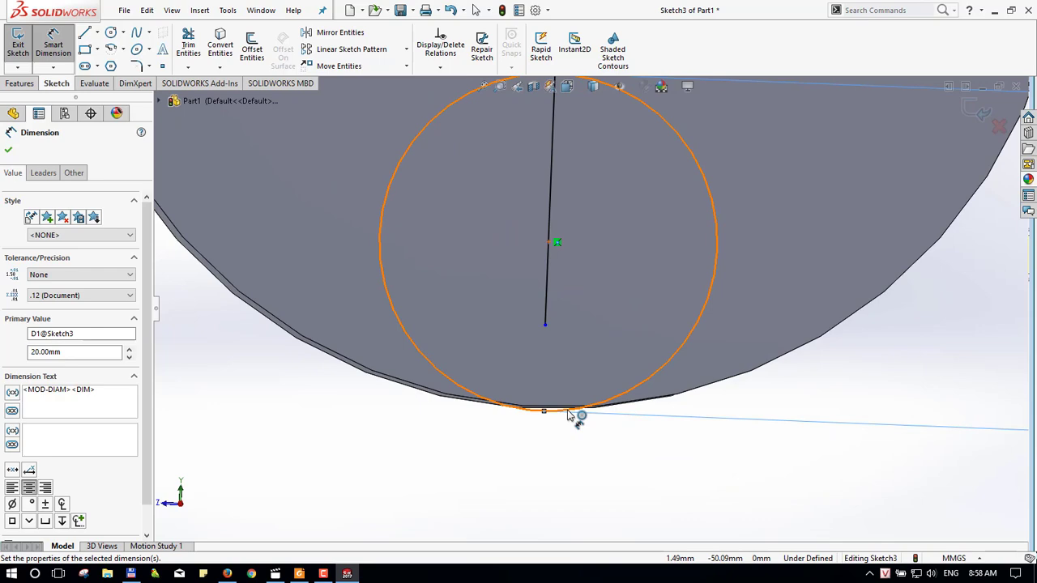
key("Escape")
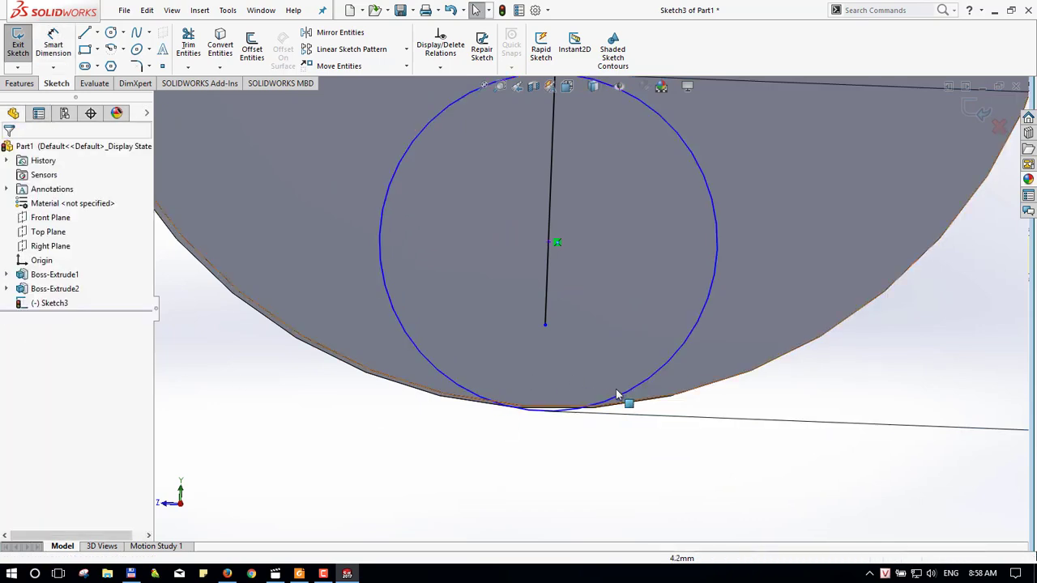
- Add a tangent relation between the 20 mm circle and the disc's outer edge
left_click(618, 400)
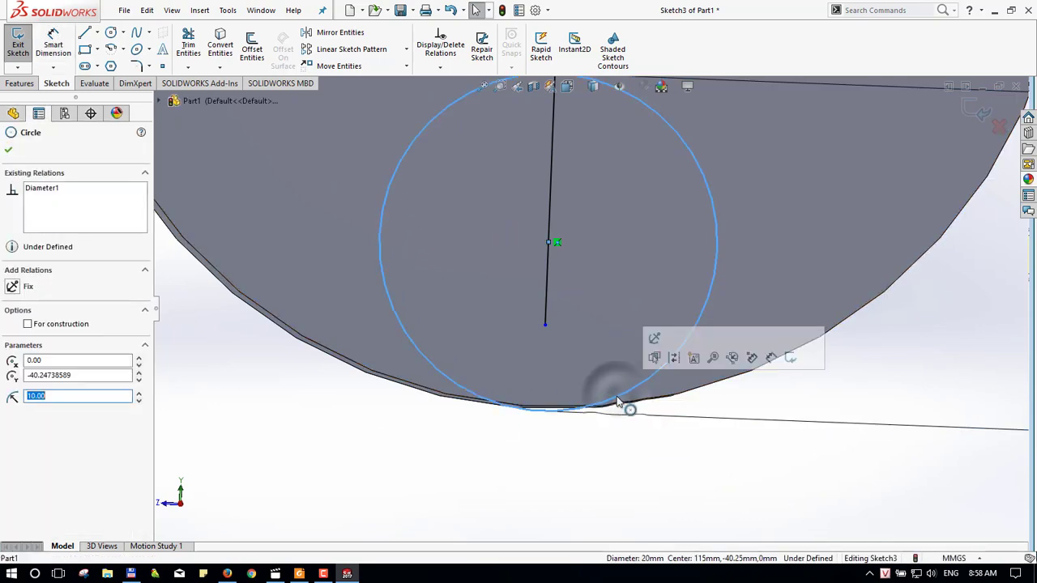
left_click(659, 404, "ctrl")
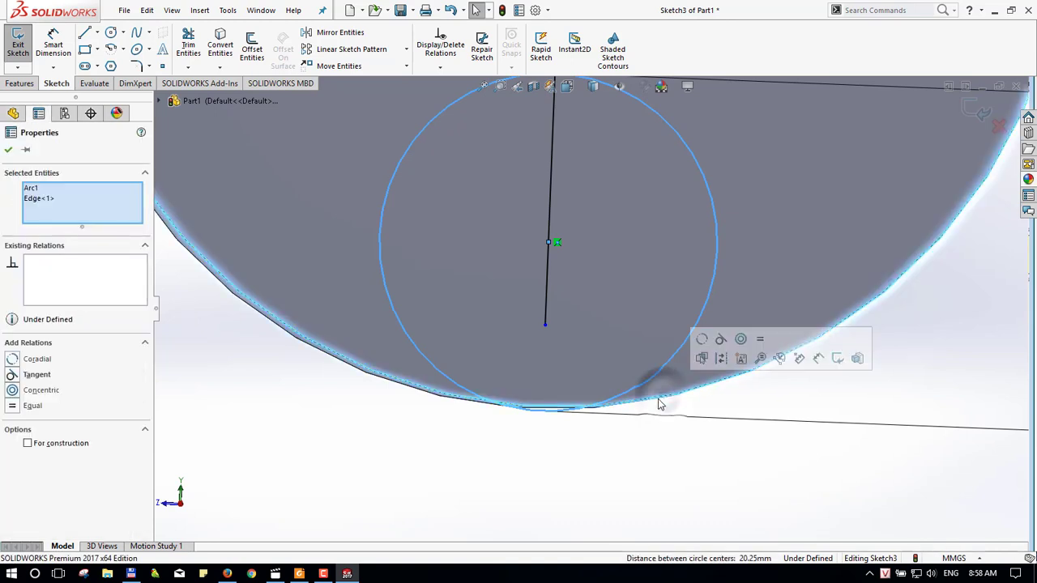
left_click(721, 338)
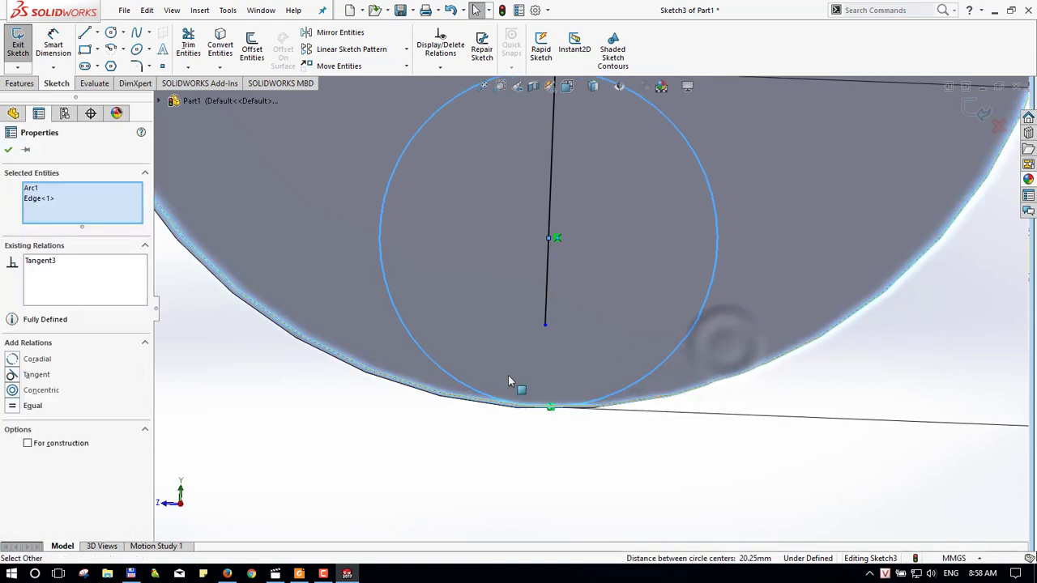
scroll(549, 247, "up", 2)
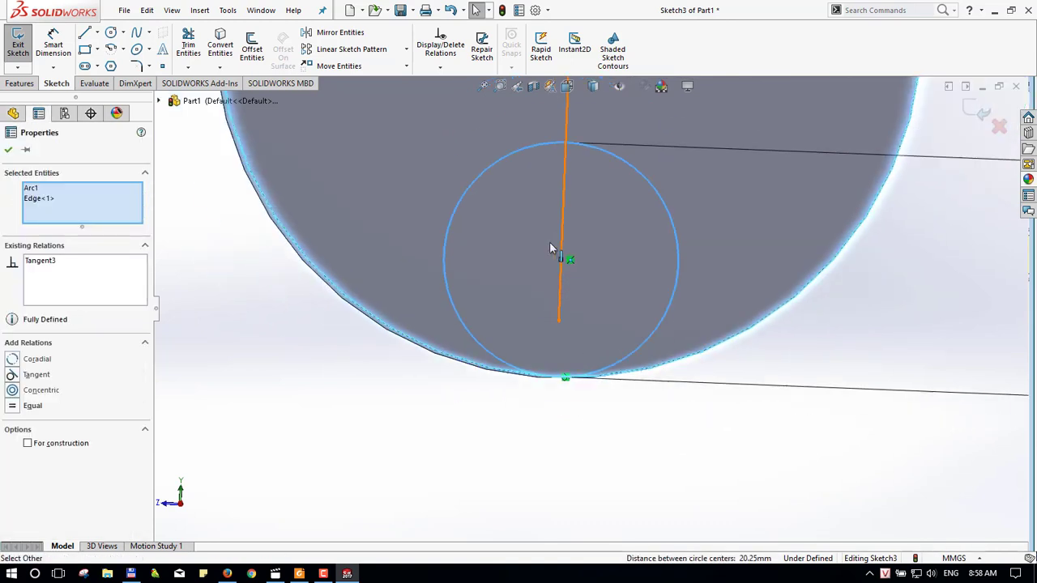
scroll(557, 249, "up", 2)
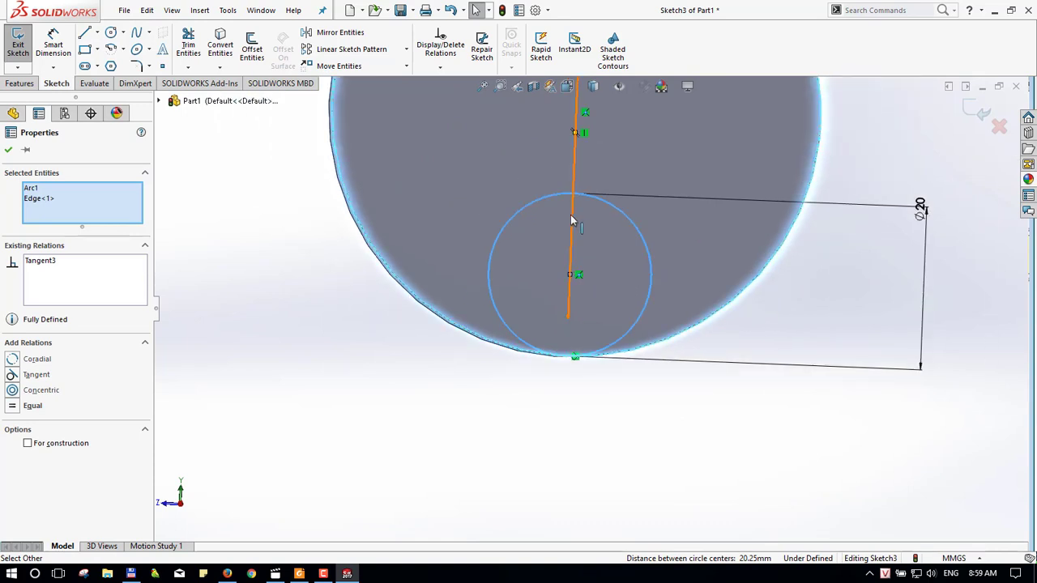
scroll(588, 308, "up", 2)
scroll(588, 292, "down", 2)
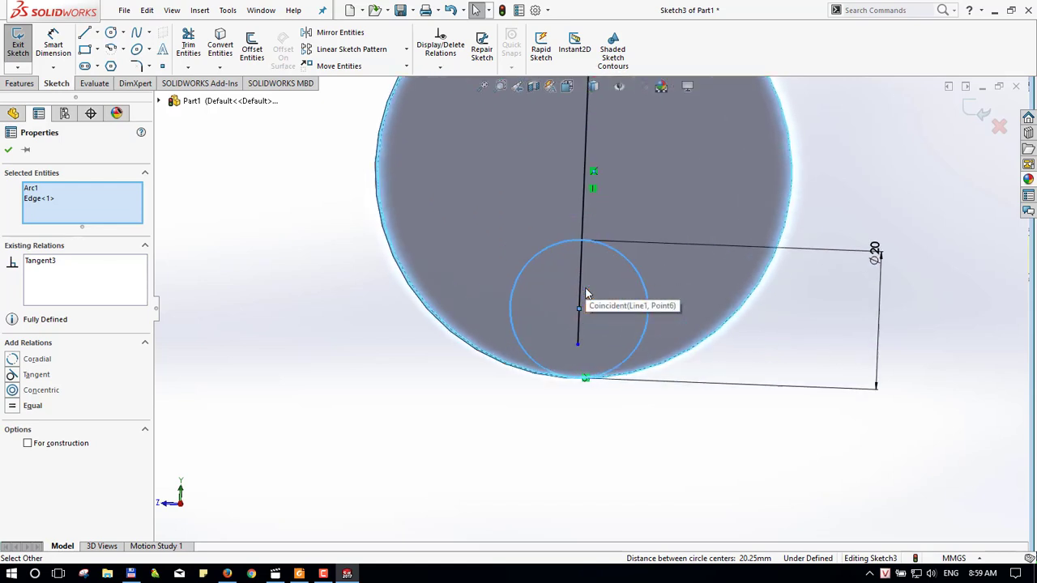
scroll(578, 300, "down", 4)
scroll(551, 344, "up", 4)
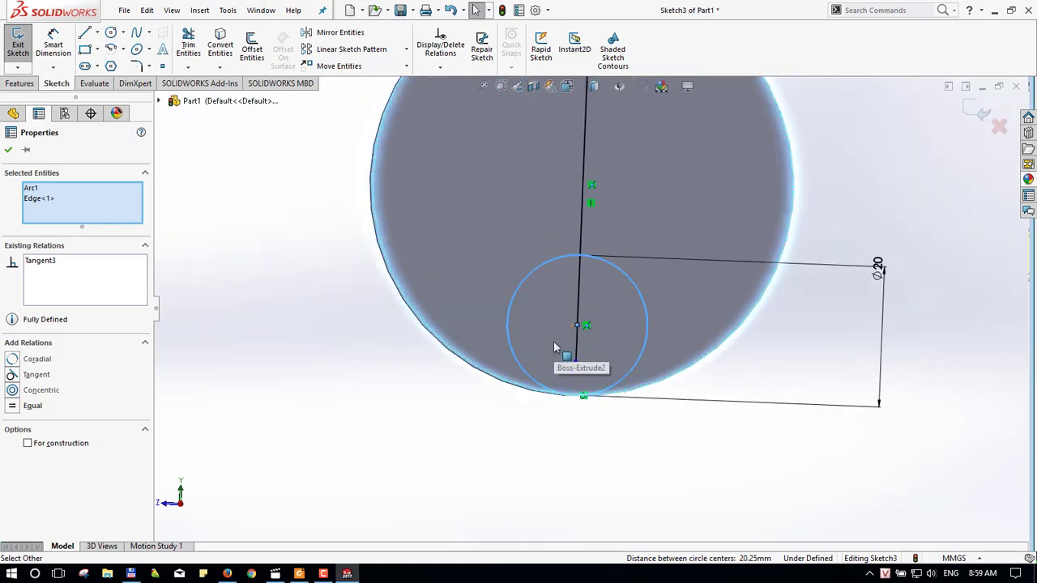
scroll(558, 347, "up", 3)
scroll(563, 340, "up", 1)
- Extrude the small offset circle region 100 mm into a shaft, creating Boss-Extrude3
key("e")
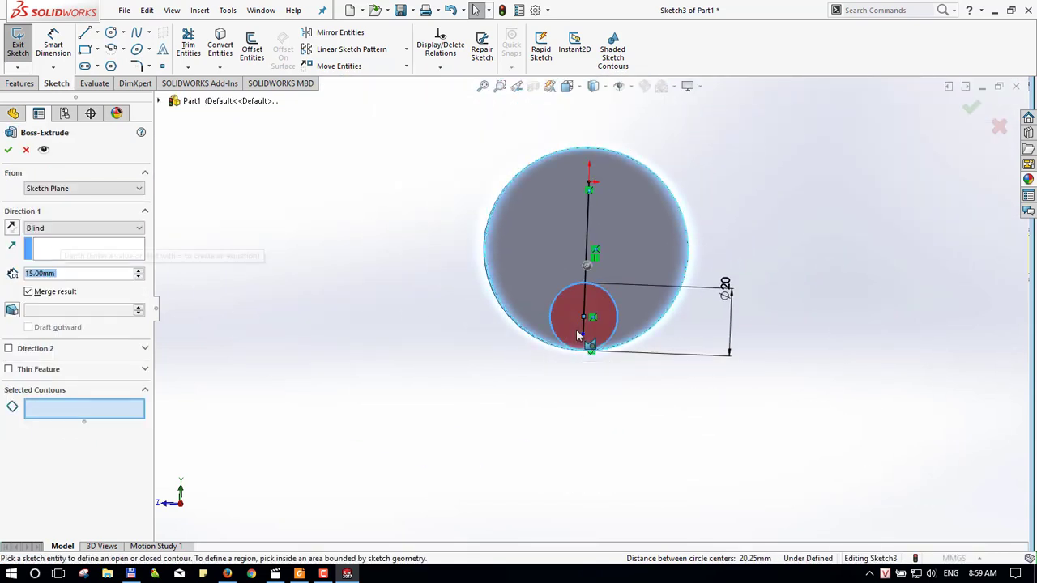
type("100")
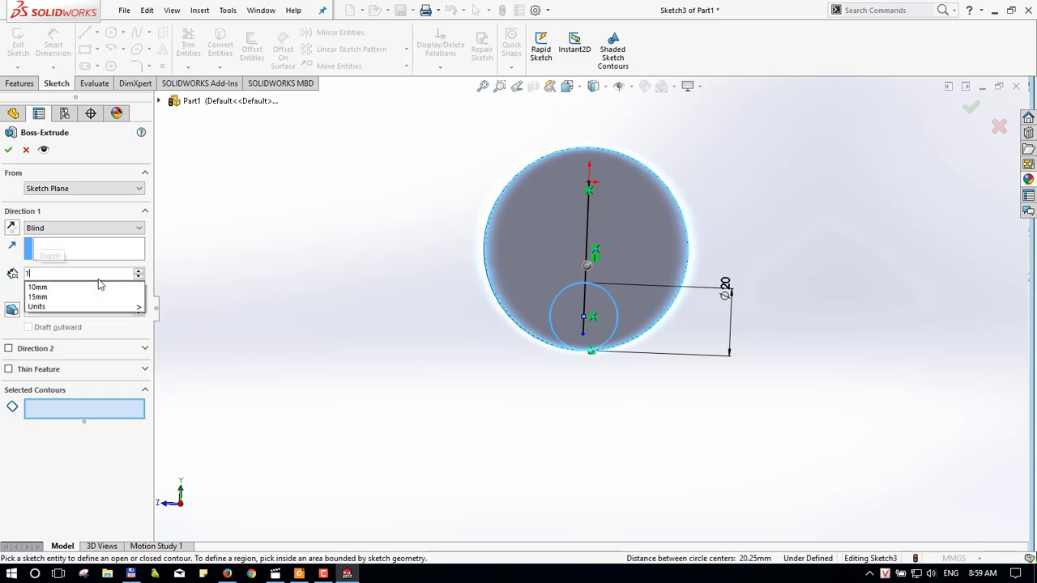
key("Return")
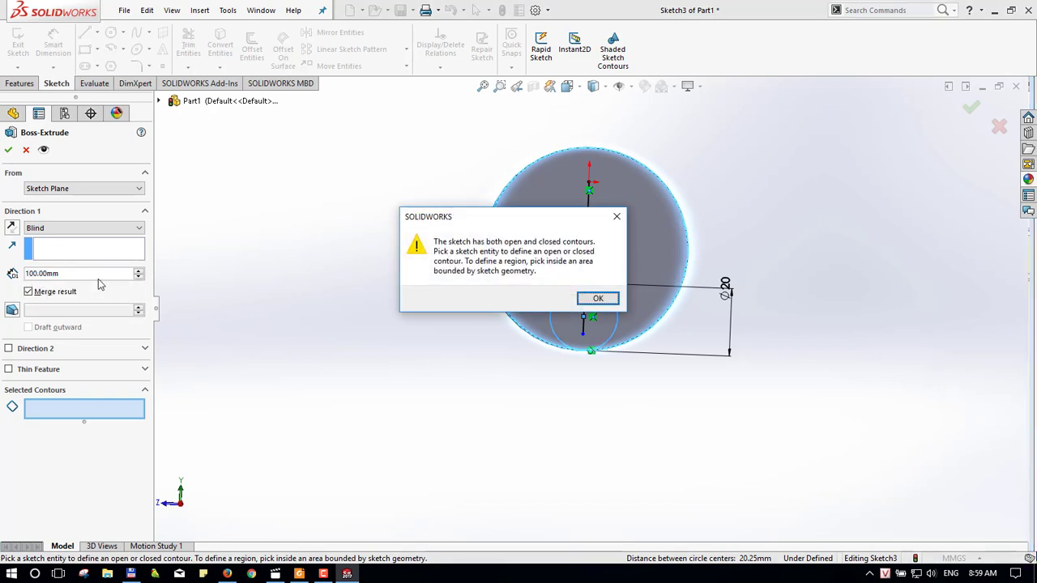
left_click(611, 300)
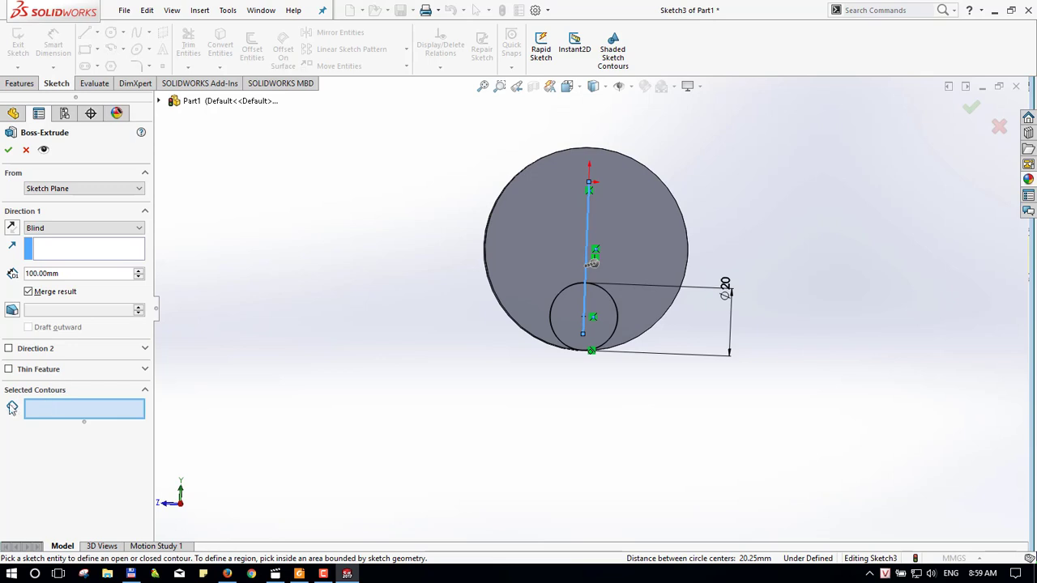
left_click(571, 310)
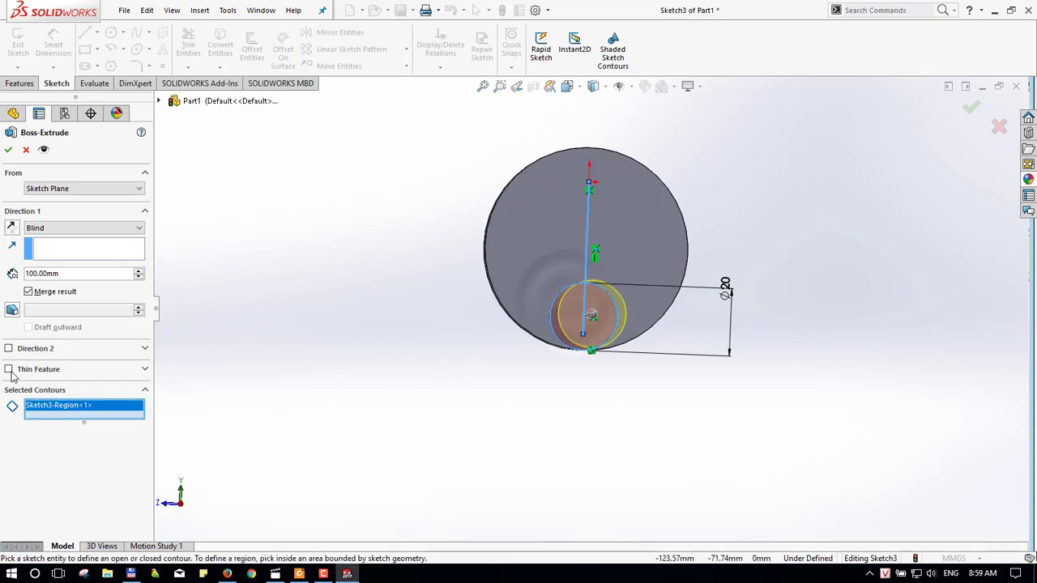
left_click(971, 107)
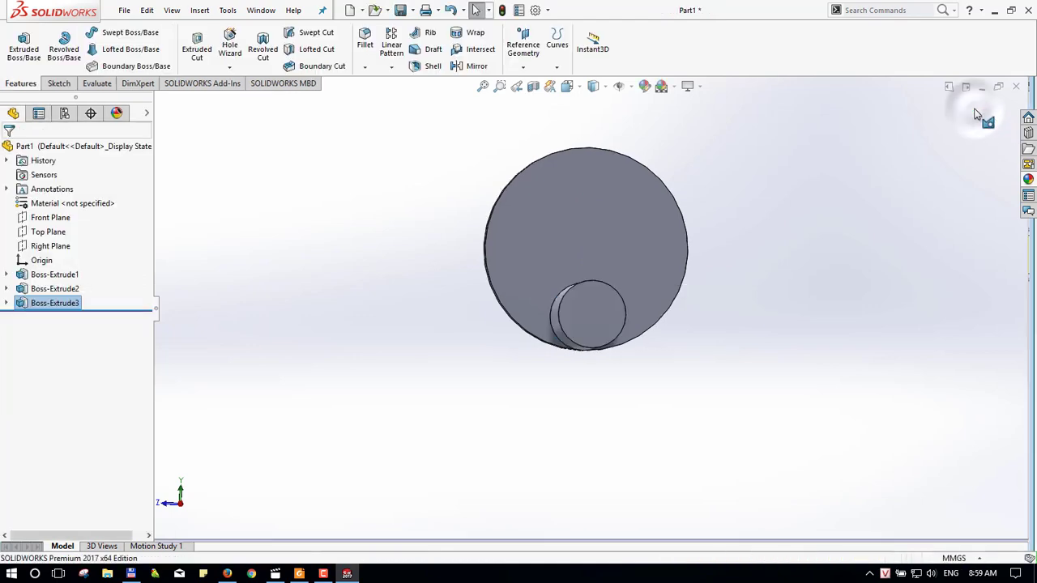
mouse_move(652, 335)
middle_mouse_down()
mouse_move(591, 333)
mouse_move(661, 276)
mouse_move(621, 280)
mouse_move(641, 277)
middle_mouse_up()
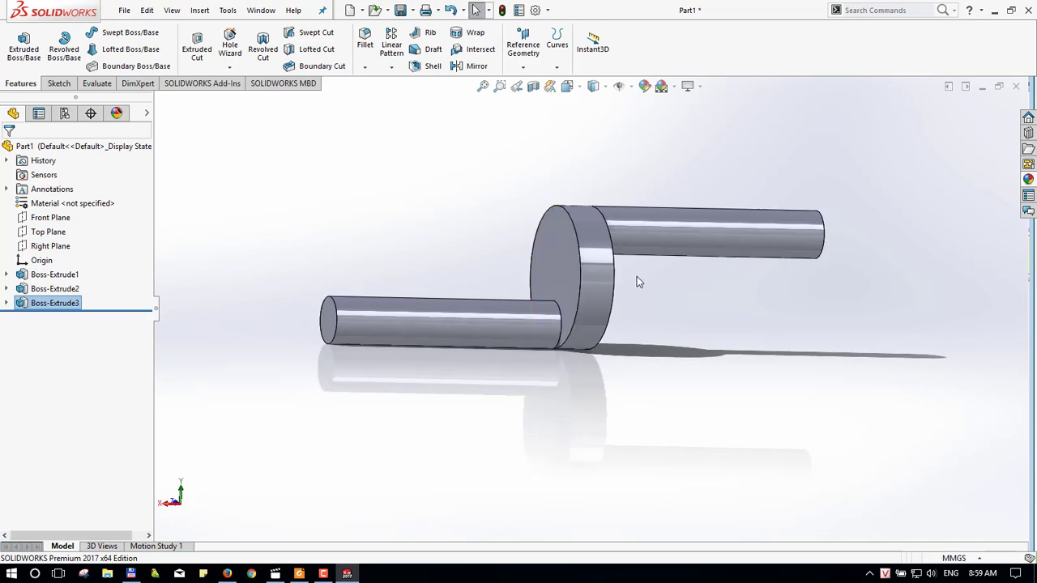
- Start saving the part and browse to D:\SolidWork Document\model
key("ctrl+s")
scroll(73, 137, "down", 2)
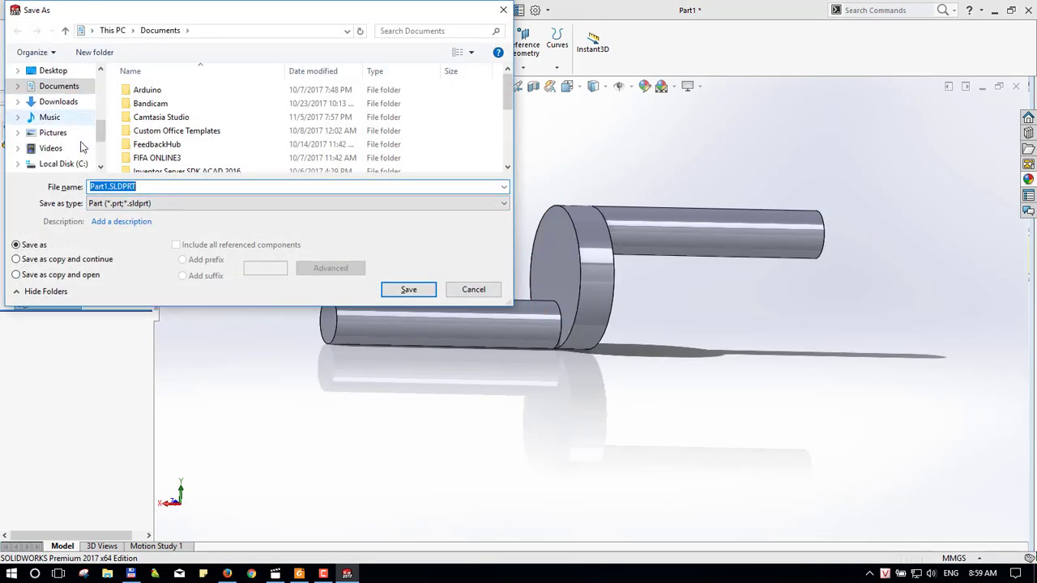
scroll(56, 144, "down", 1)
scroll(65, 148, "down", 1)
left_click(65, 148)
scroll(174, 109, "down", 3)
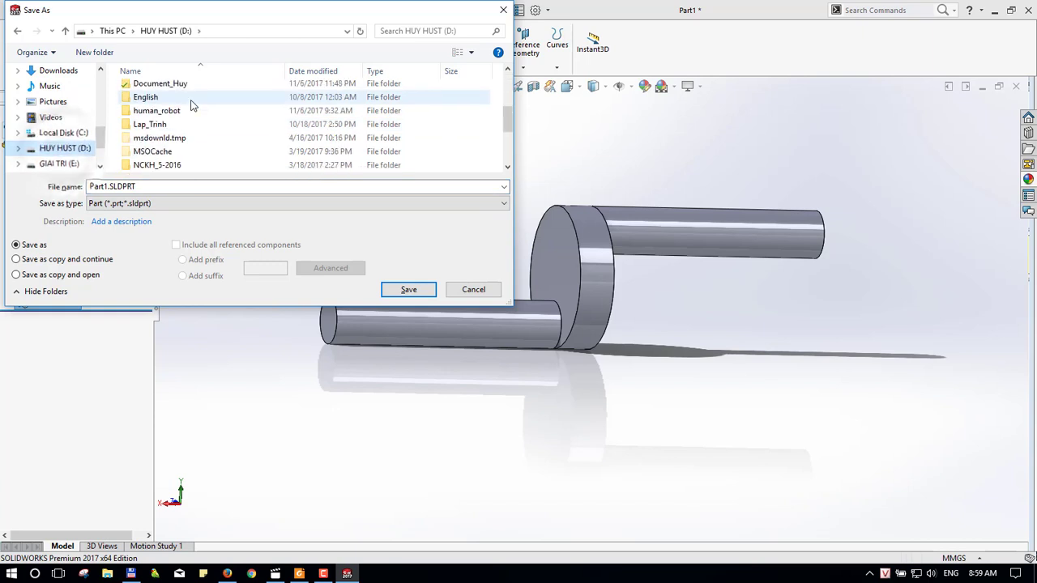
scroll(186, 121, "down", 3)
double_click(186, 138)
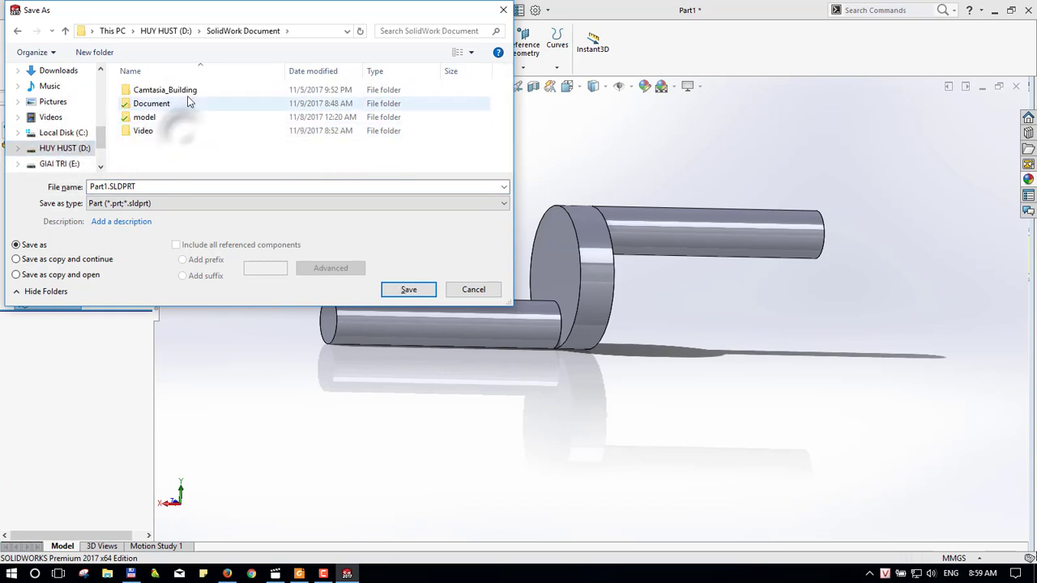
double_click(192, 118)
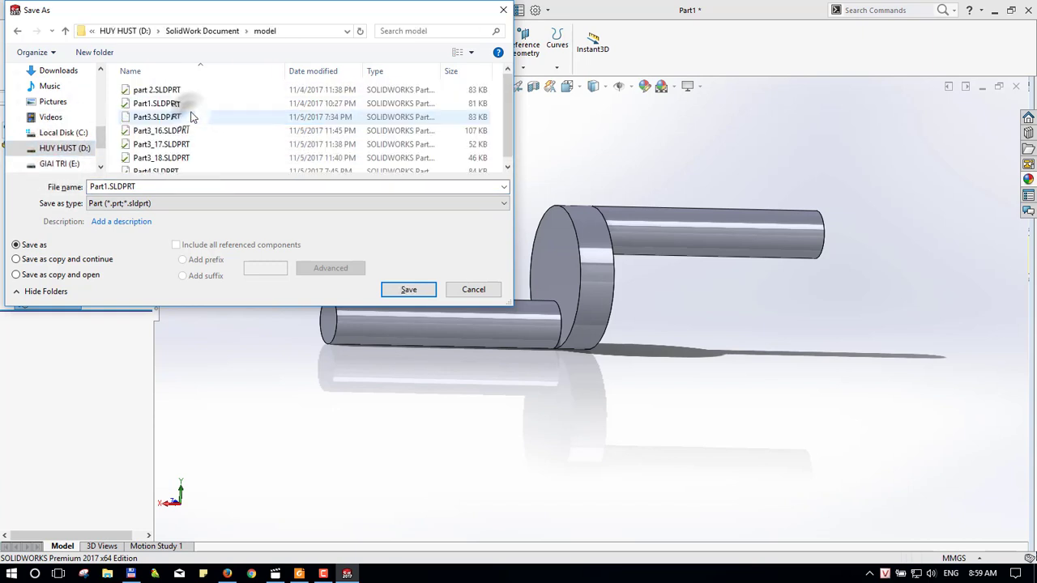
- Create a new animate1 folder there and save the part as TayQuay.SLDPRT
left_click(102, 57)
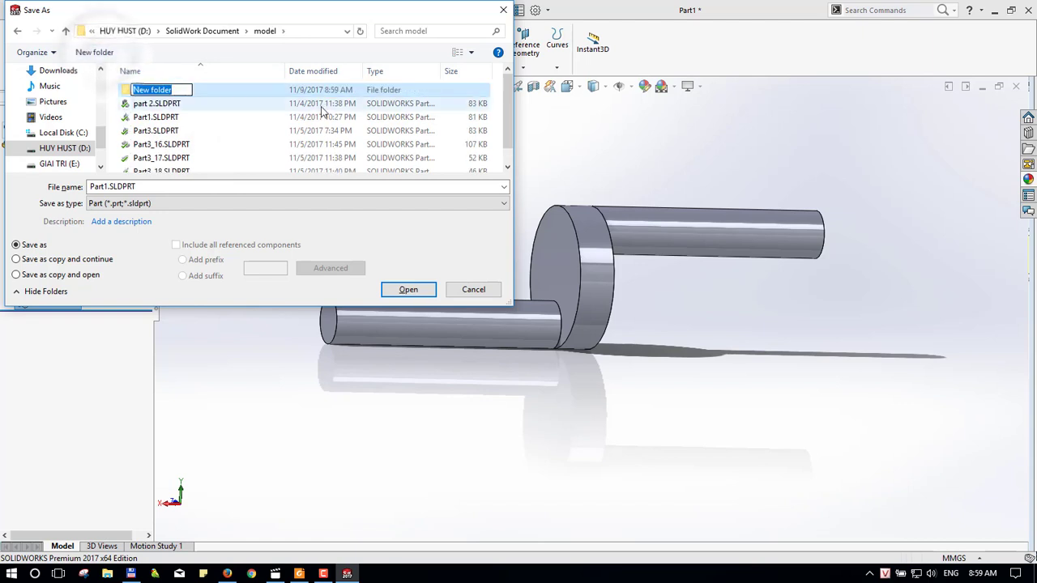
type("animate1")
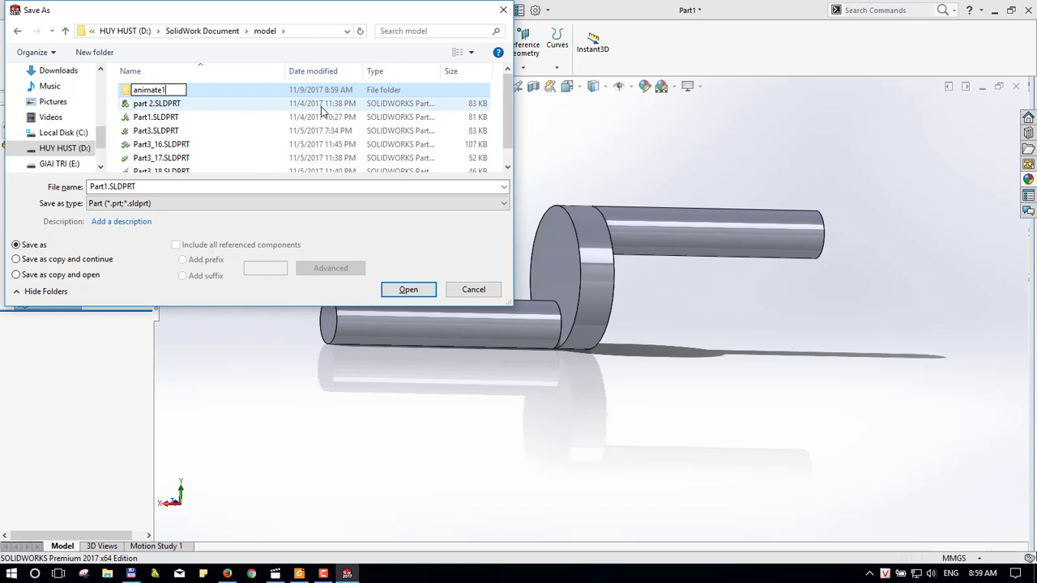
key("Return")
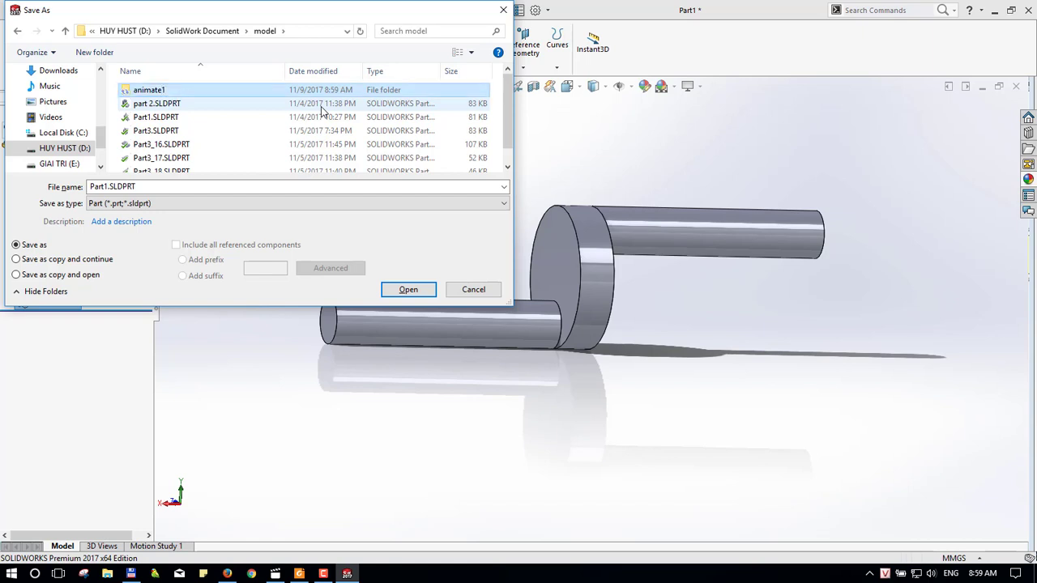
key("Return")
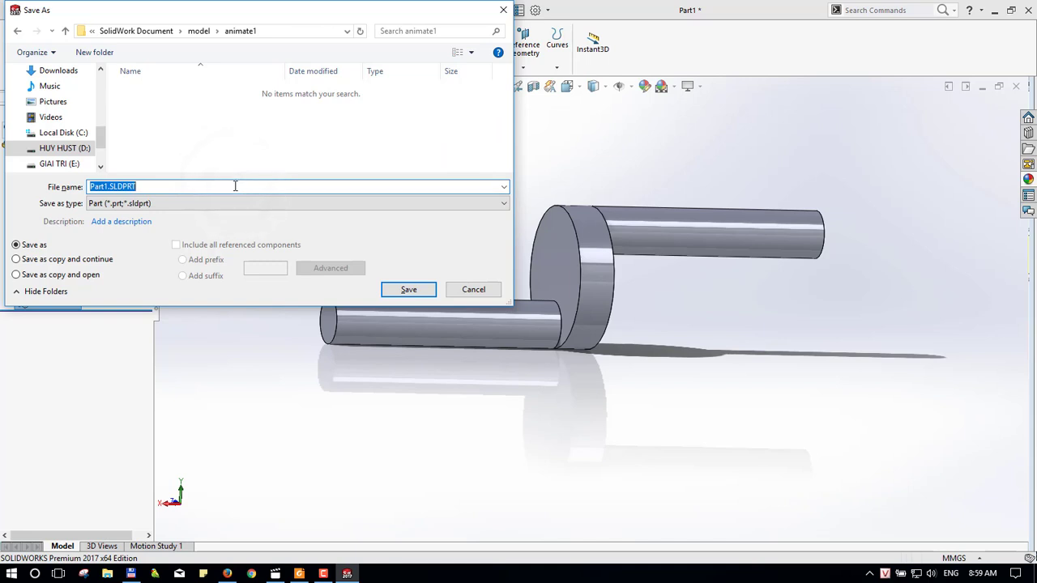
type("TayQuay")
key("Return")
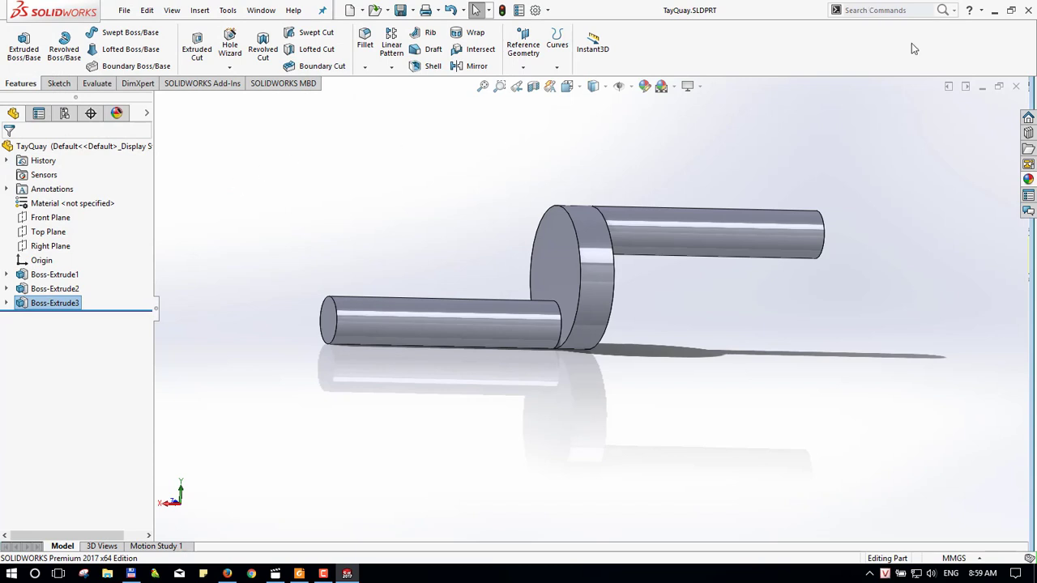
- Close TayQuay and start a new part document
left_click(1018, 87)
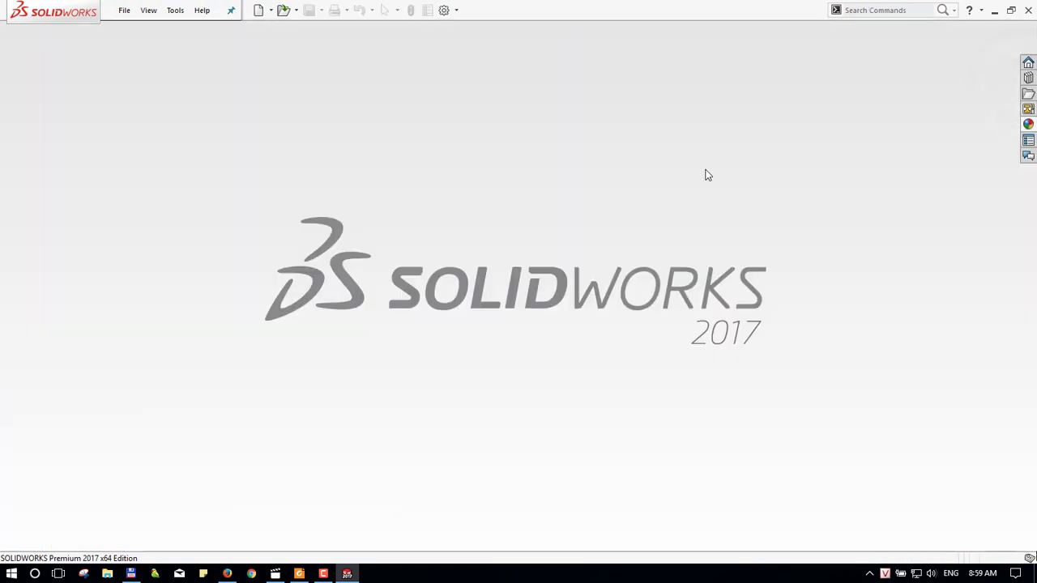
key("ctrl+n")
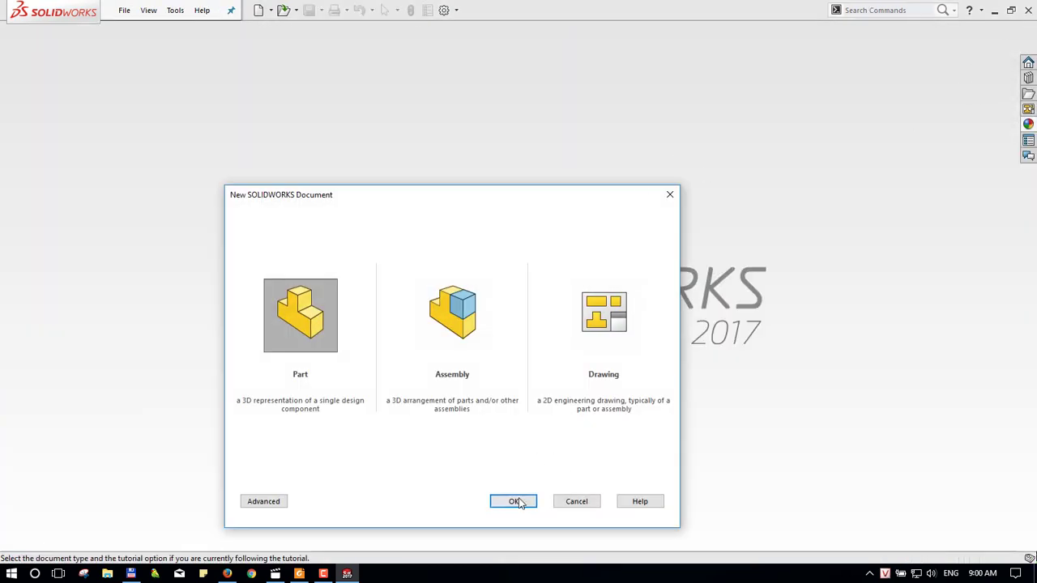
left_click(519, 502)
- Switch to the tutorial PDF in Foxit Reader
key("alt+Tab")
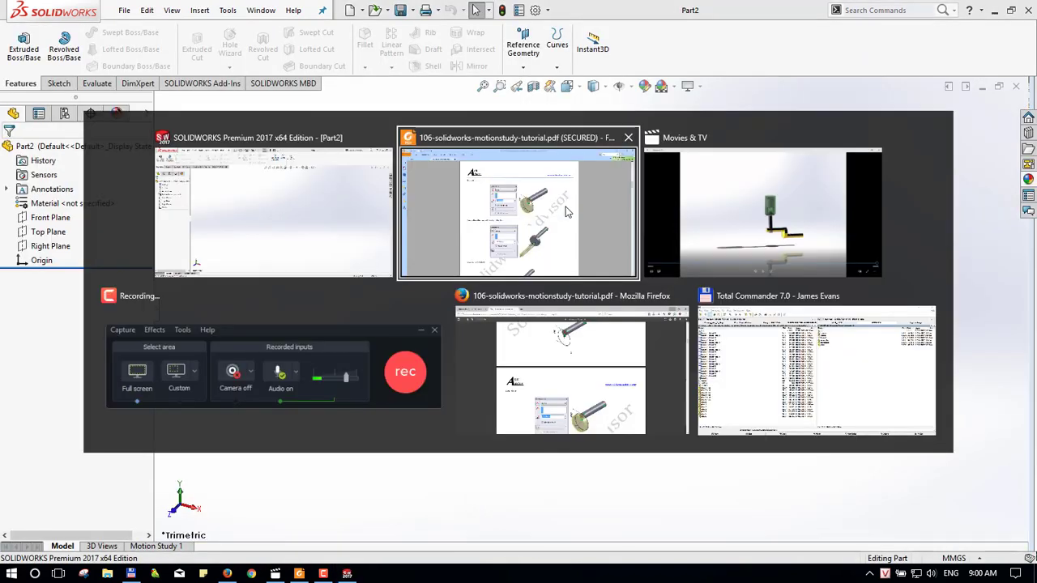
left_click(567, 212)
scroll(568, 227, "down", 5)
- Scroll the tutorial to the Cylinder section's 100 mm extrude and 5 mm shell, then return to SOLIDWORKS
scroll(567, 226, "down", 5)
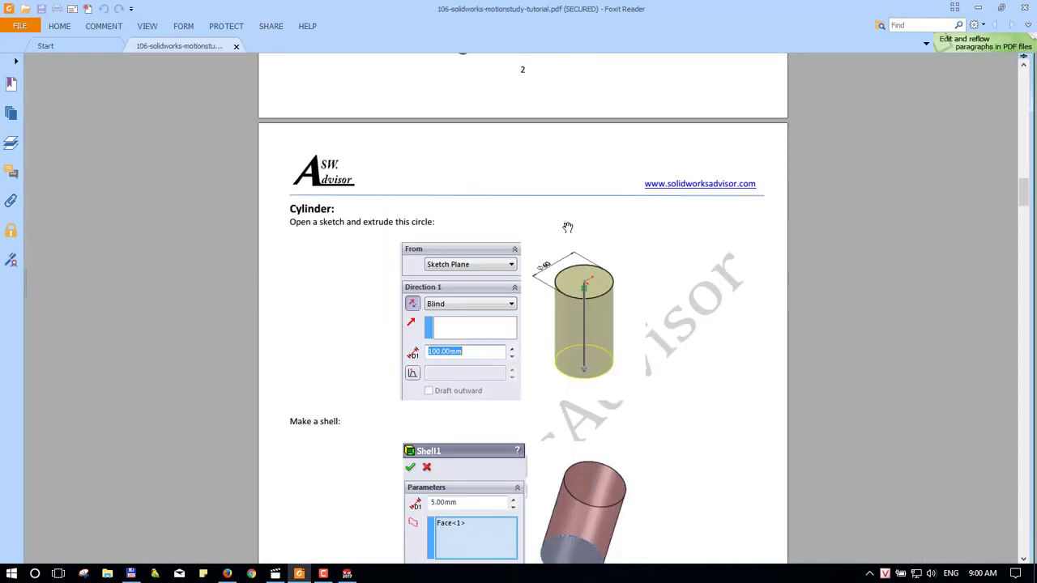
scroll(568, 228, "down", 2)
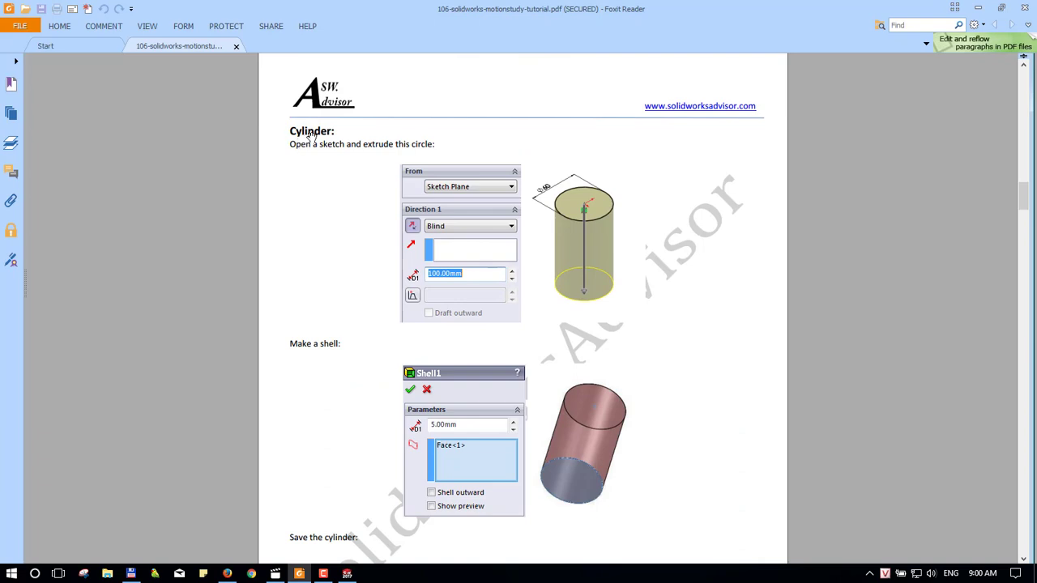
scroll(586, 257, "down", 1)
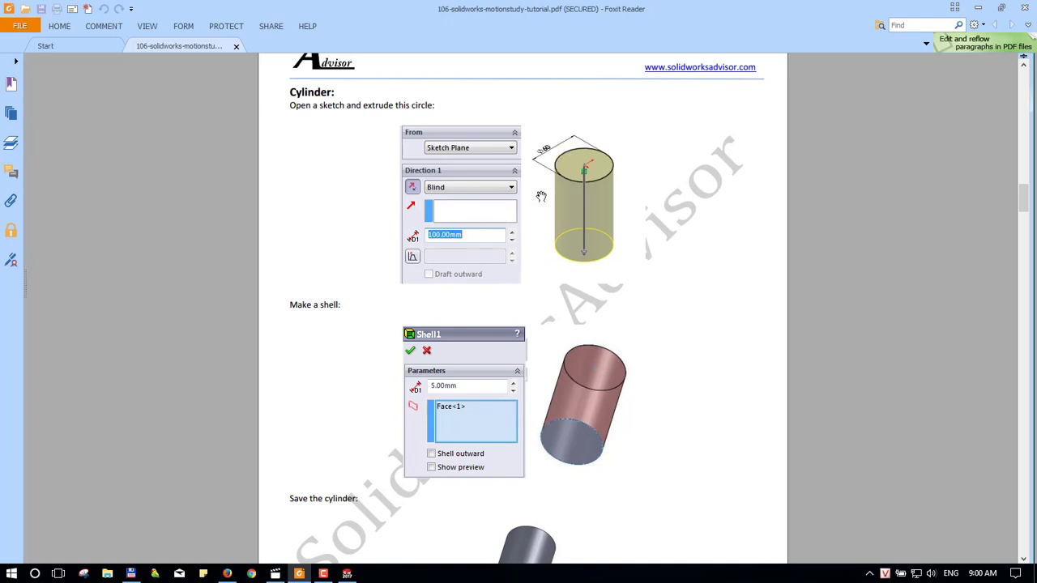
key("alt+Tab")
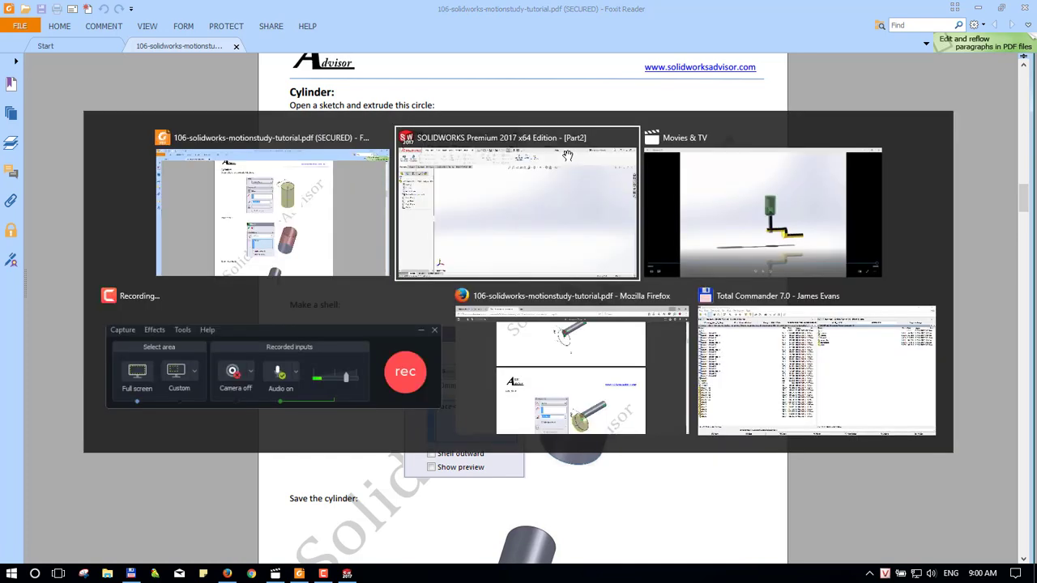
- Sketch a Ø60 circle centred on the origin of the Top Plane
left_click(42, 233)
left_click(62, 215)
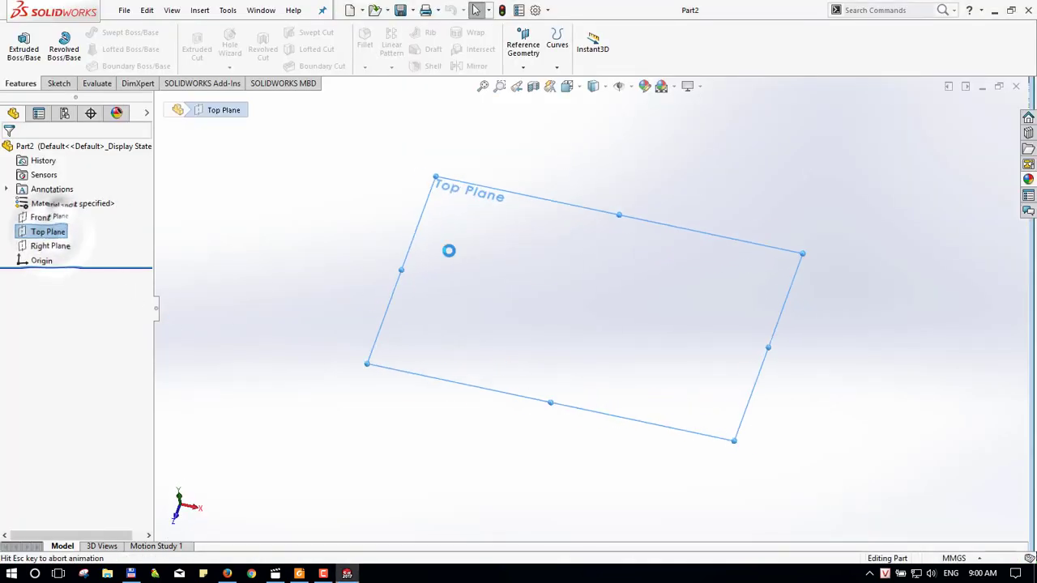
key("c")
left_click(592, 316)
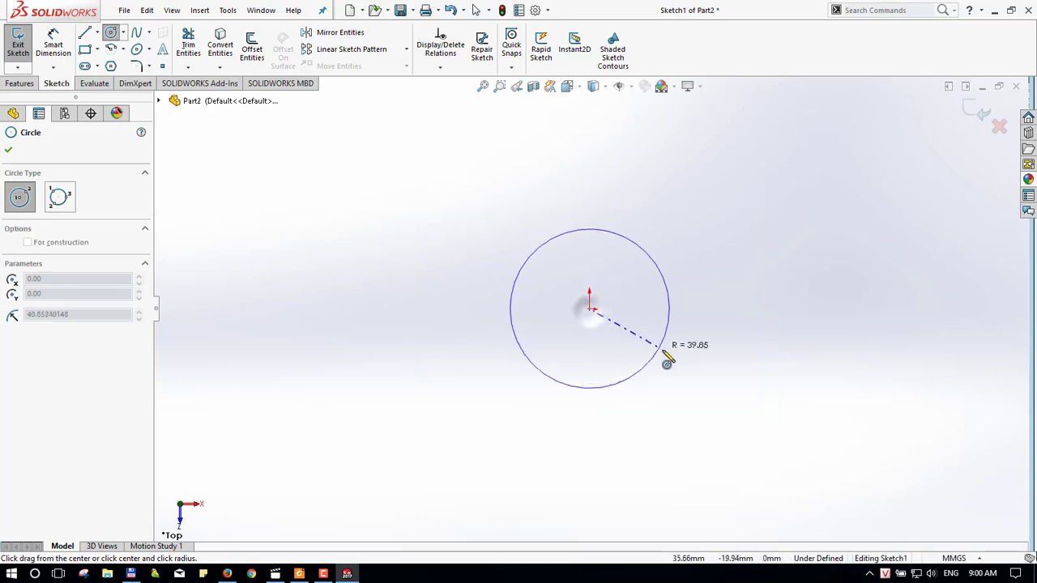
left_click(664, 352)
key("d")
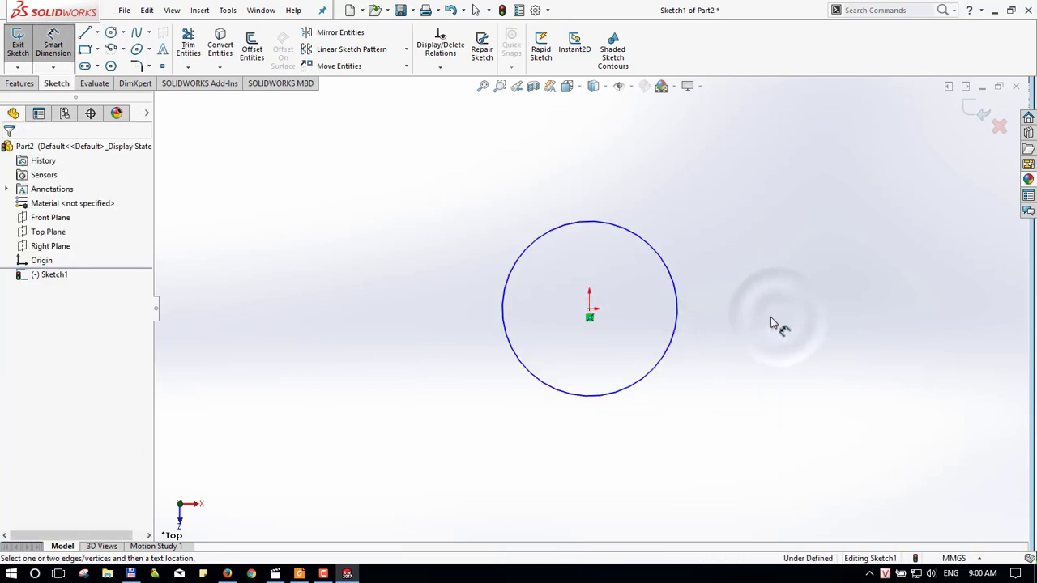
left_click(679, 307)
left_click(798, 290)
type("60")
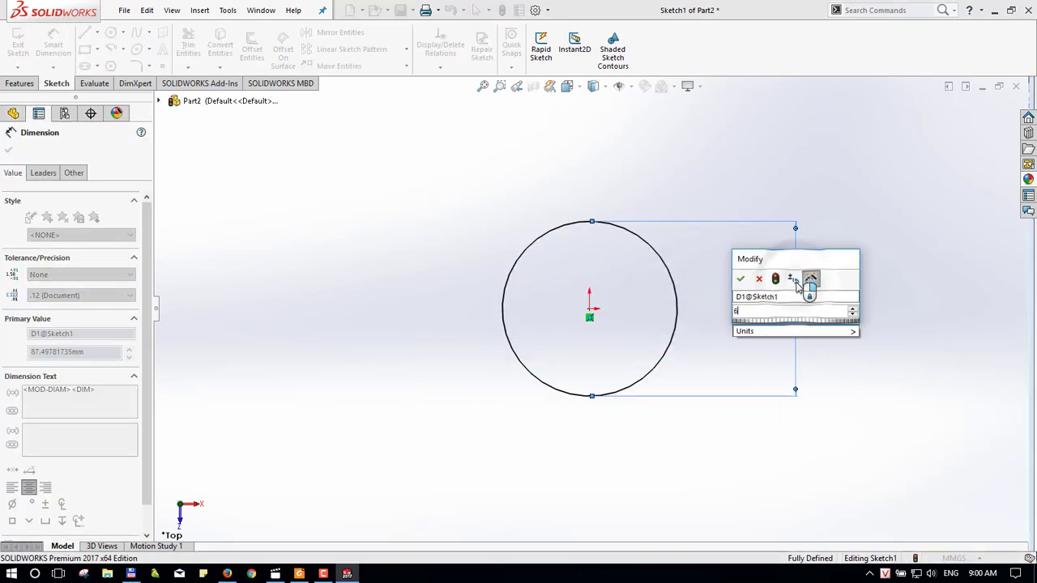
key("Return")
- Extrude the circle 100 mm into a cylinder, Boss-Extrude1
type("e")
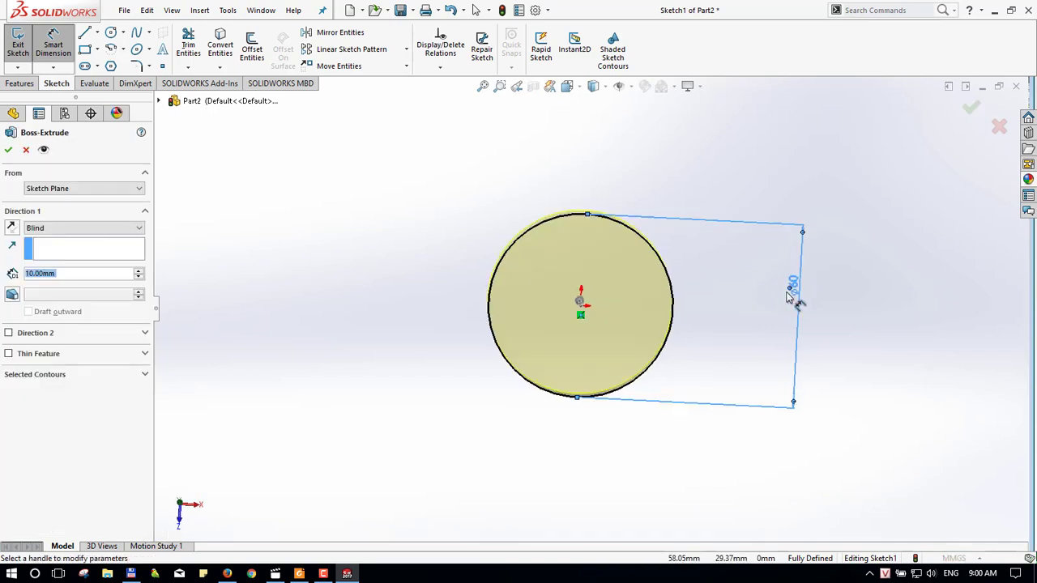
type("100")
key("Return")
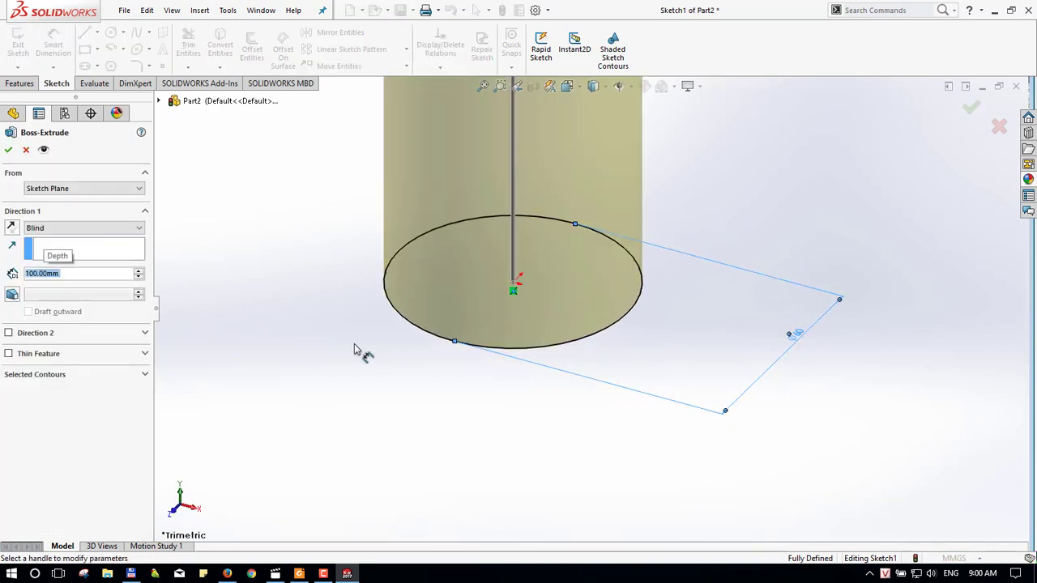
key("f")
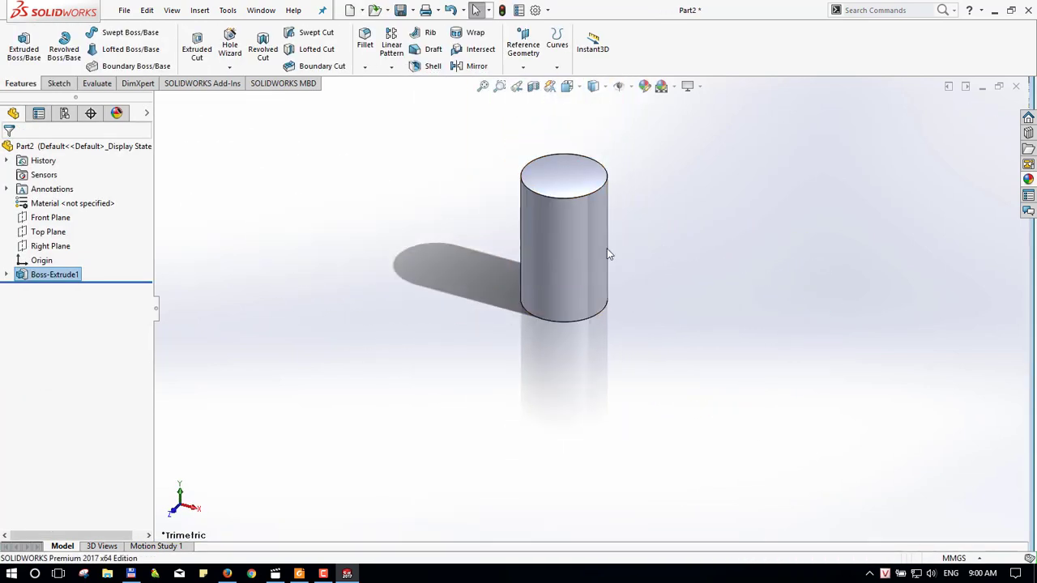
mouse_move(606, 249)
middle_mouse_down()
mouse_move(523, 219)
mouse_move(507, 198)
middle_mouse_up()
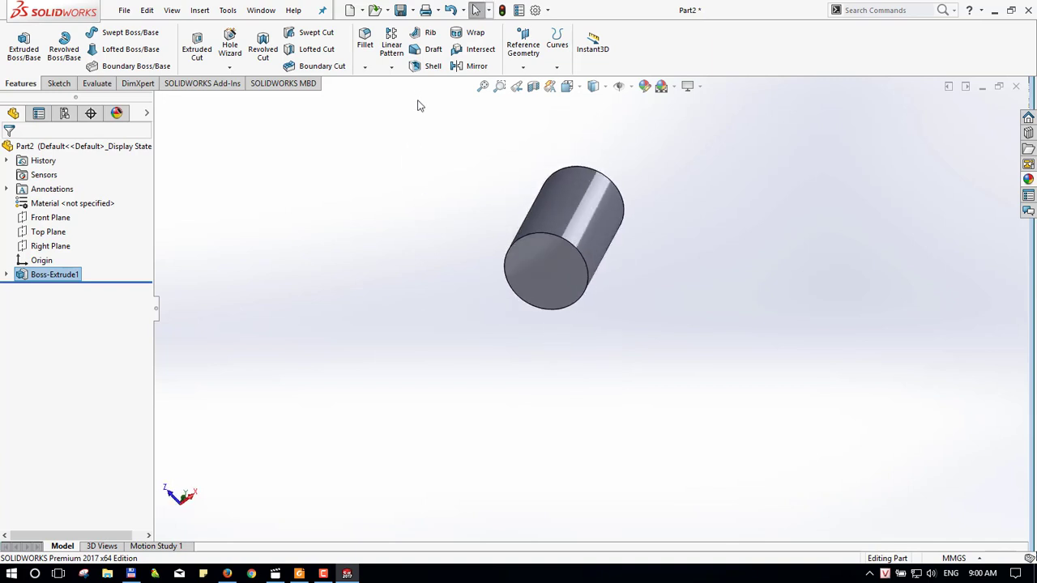
- Set up a 5 mm shell removing the cylinder's bottom end face, with preview on
left_click(427, 70)
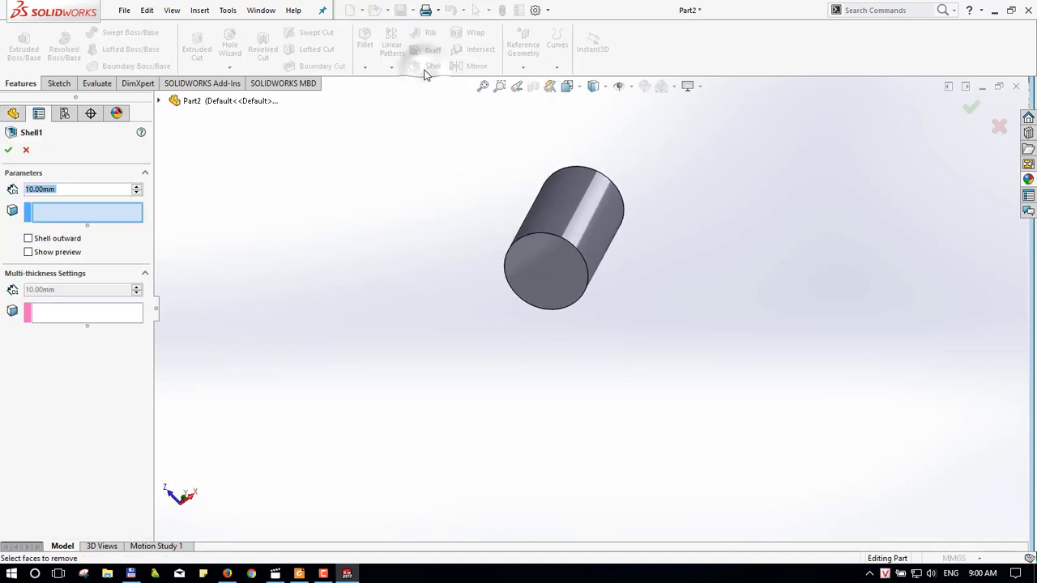
middle_click_drag(540, 270, 609, 254)
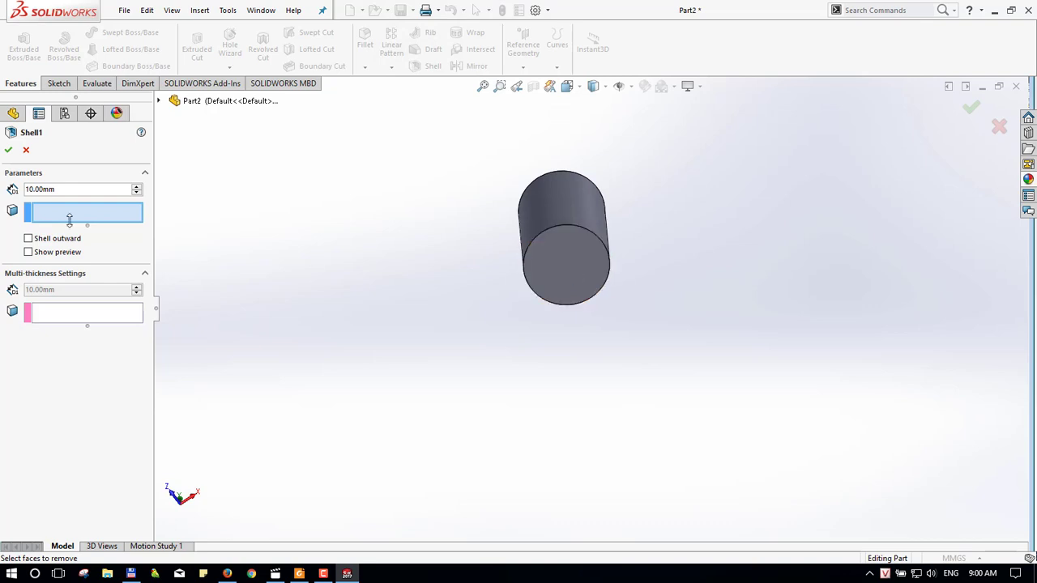
left_click(45, 211)
left_click(552, 243)
mouse_move(546, 261)
middle_mouse_down()
mouse_move(542, 400)
mouse_move(538, 389)
middle_mouse_up()
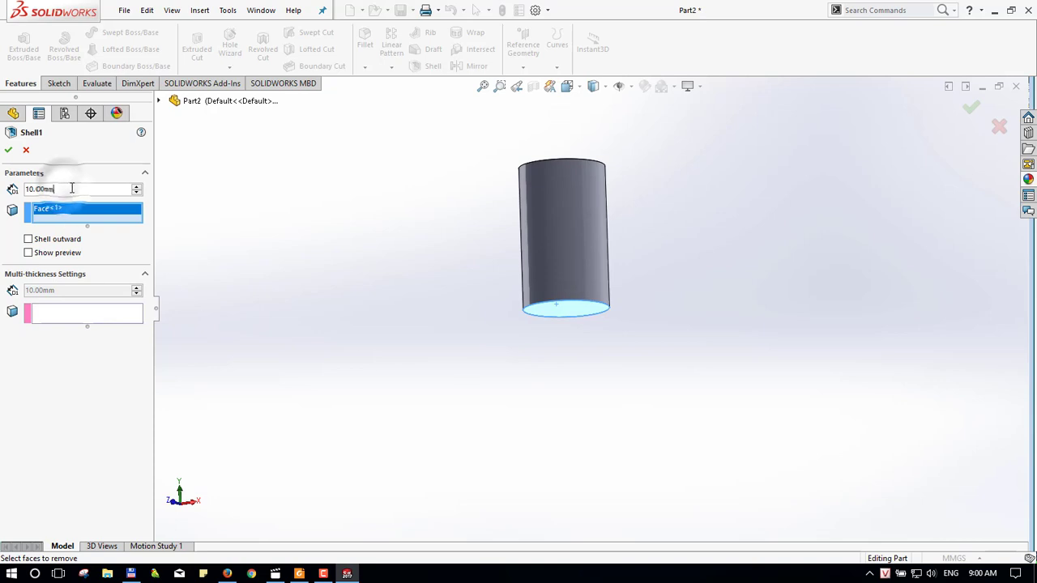
left_click_drag(72, 189, 12, 188)
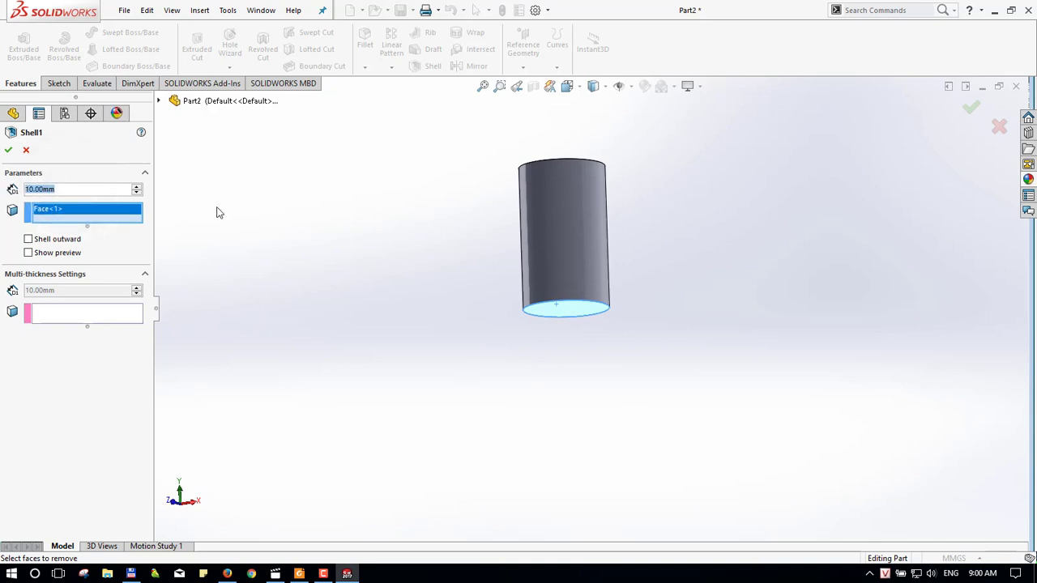
type("5")
key("Return")
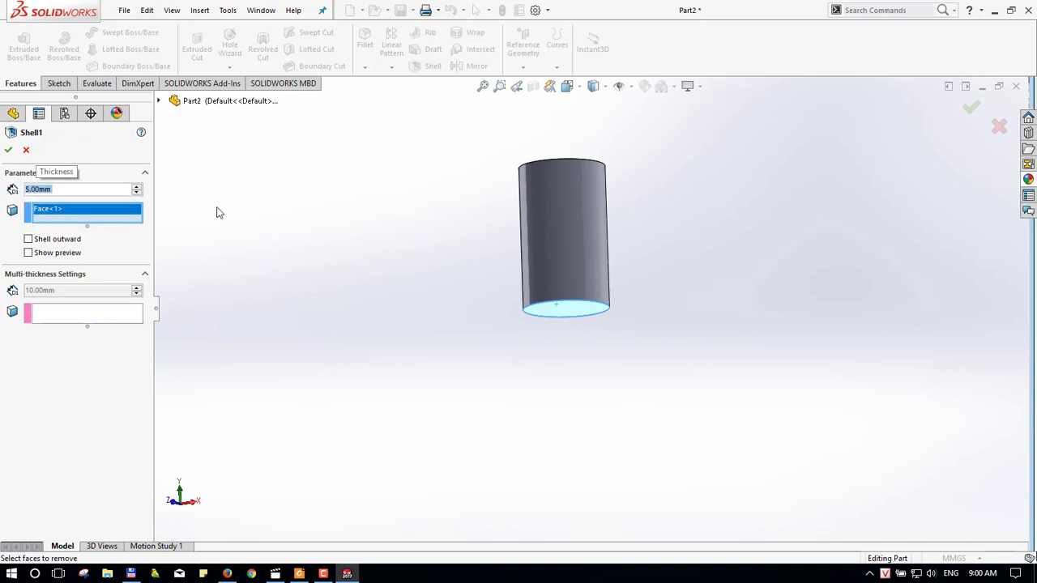
left_click(34, 256)
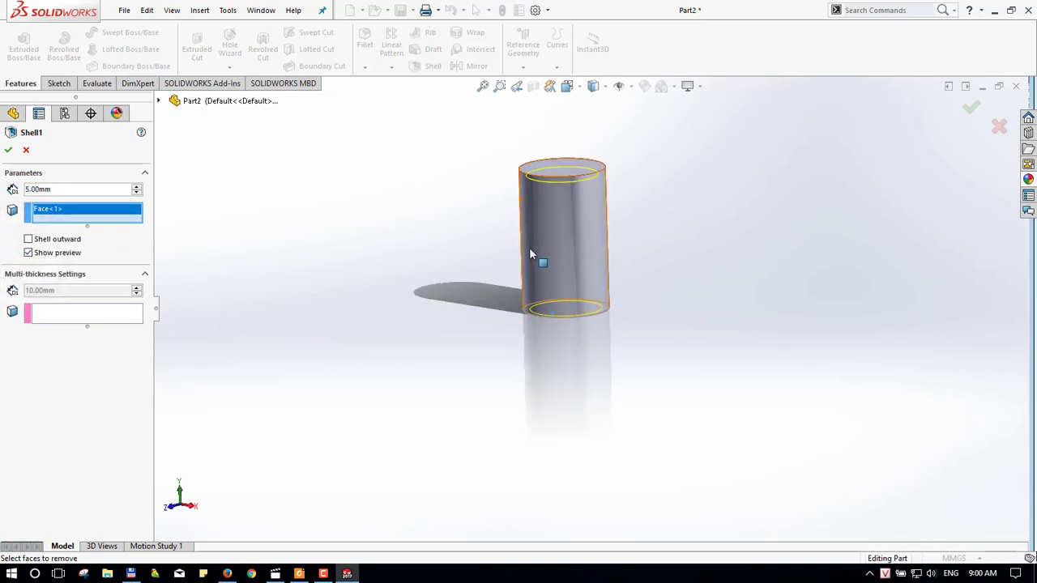
middle_click_drag(531, 254, 515, 226)
- Accept Shell1 and inspect the hollow cylinder's inside with a section view
left_click(9, 151)
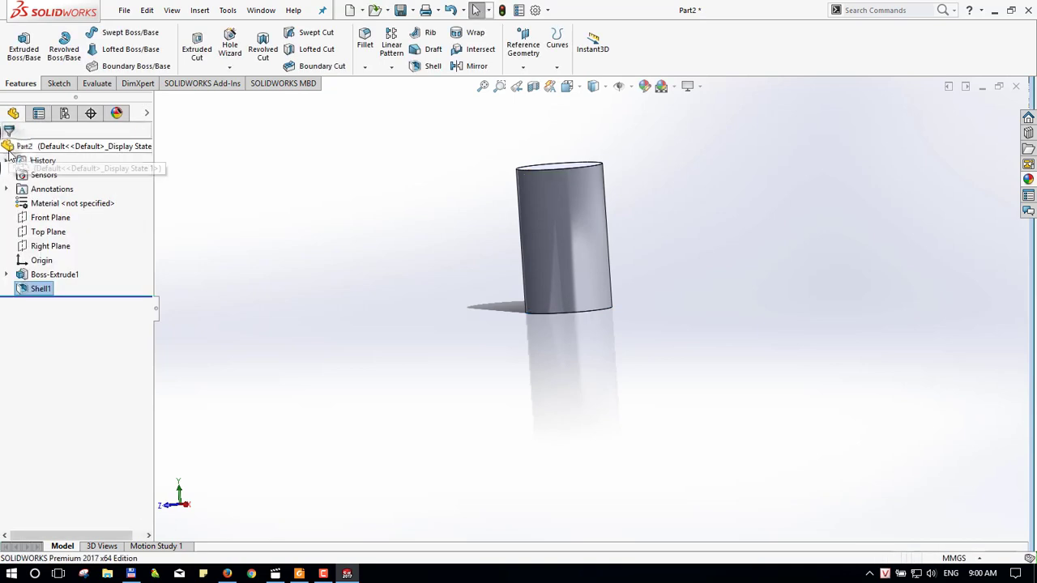
mouse_move(510, 312)
middle_mouse_down()
mouse_move(501, 206)
mouse_move(597, 99)
middle_mouse_up()
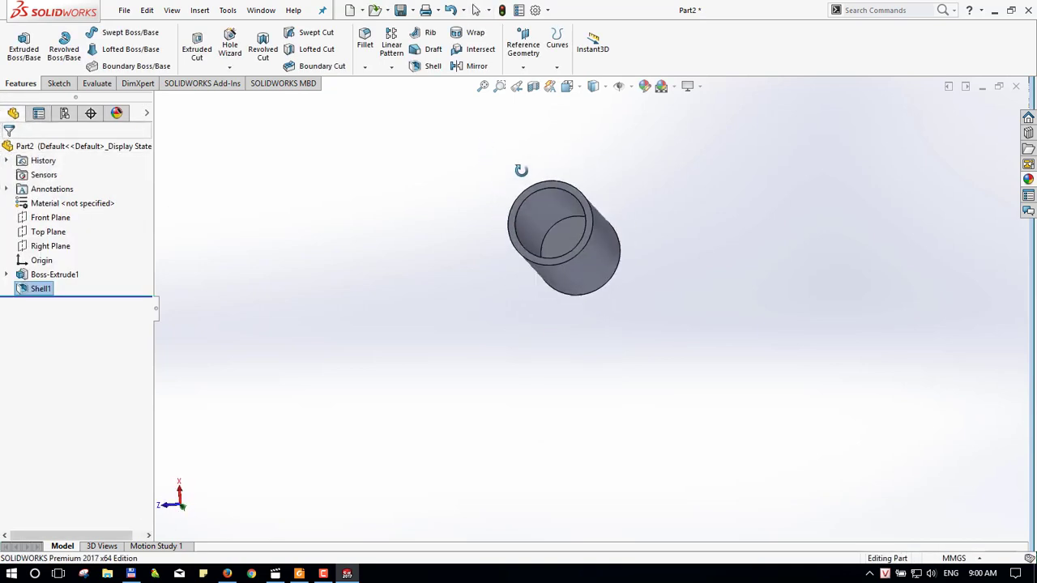
left_click(604, 87)
left_click(582, 88)
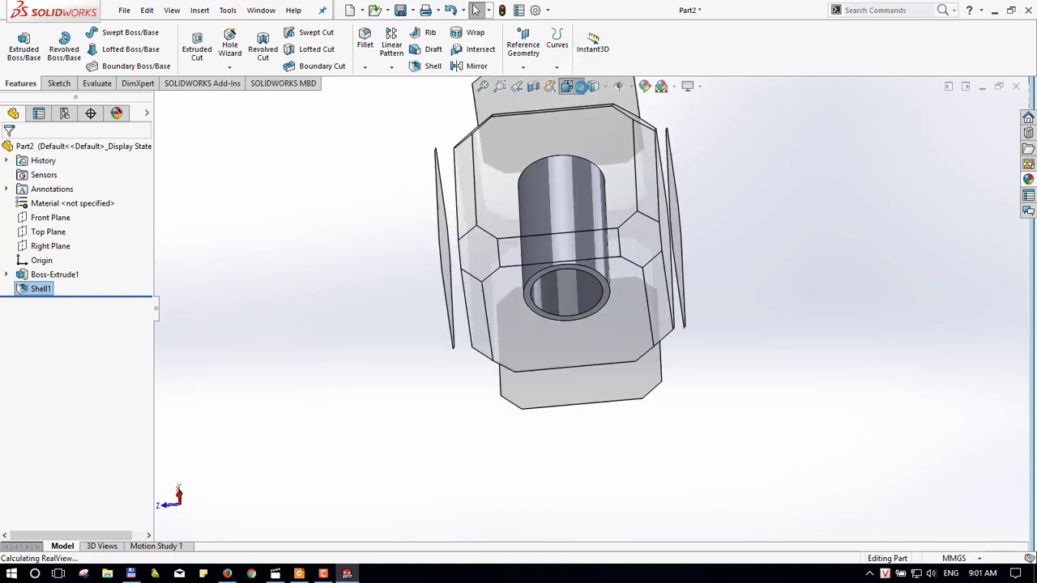
left_click(669, 86)
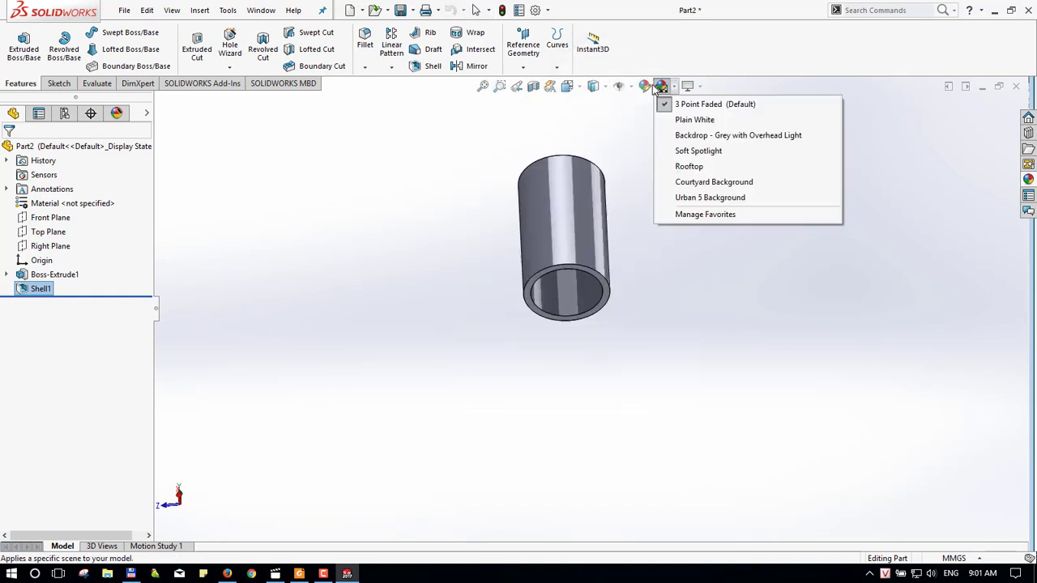
left_click(534, 88)
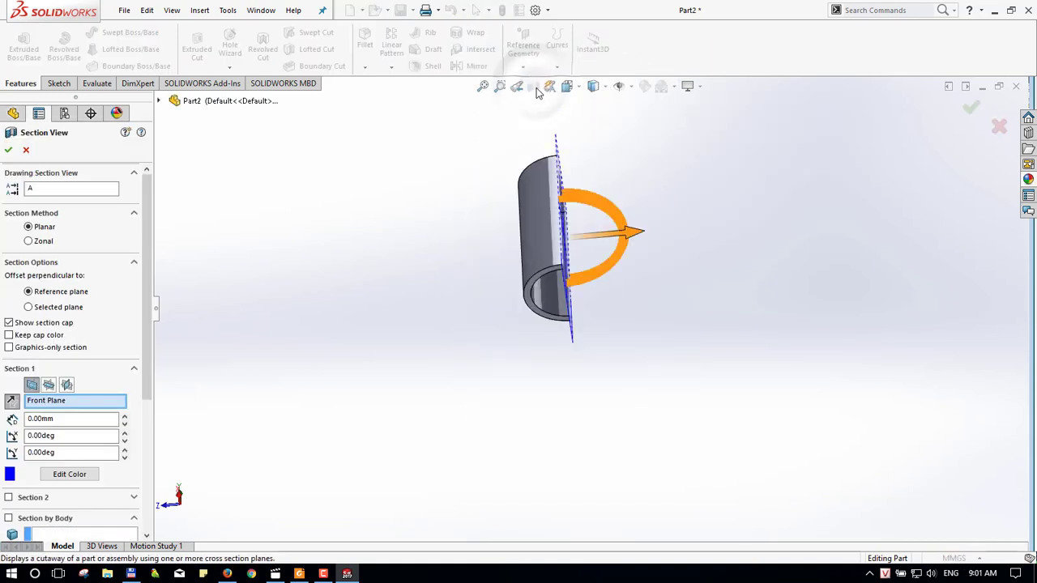
mouse_move(486, 307)
middle_mouse_down()
mouse_move(449, 353)
mouse_move(608, 241)
middle_mouse_up()
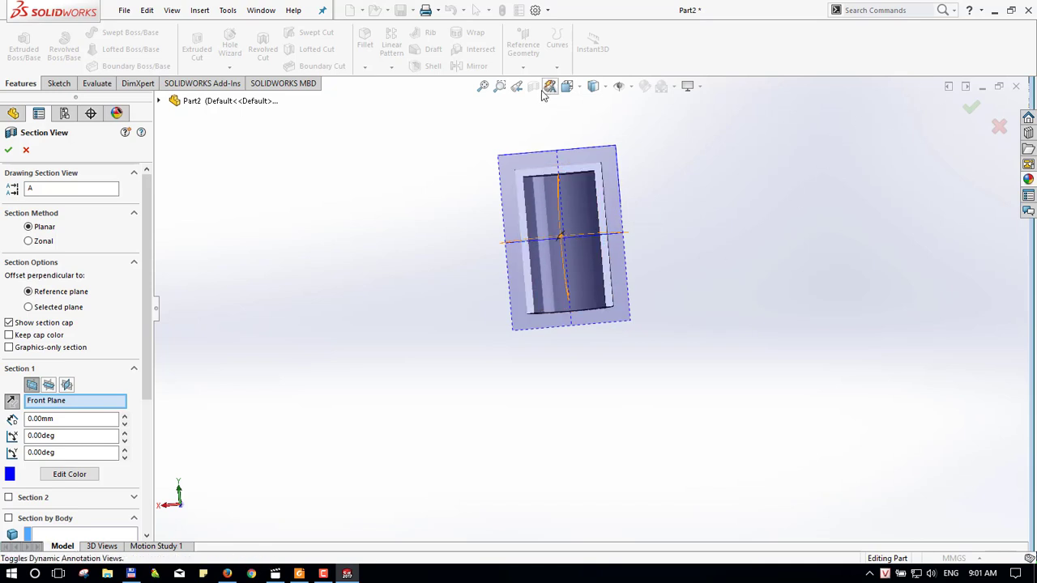
key("Escape")
middle_click_drag(637, 216, 635, 202)
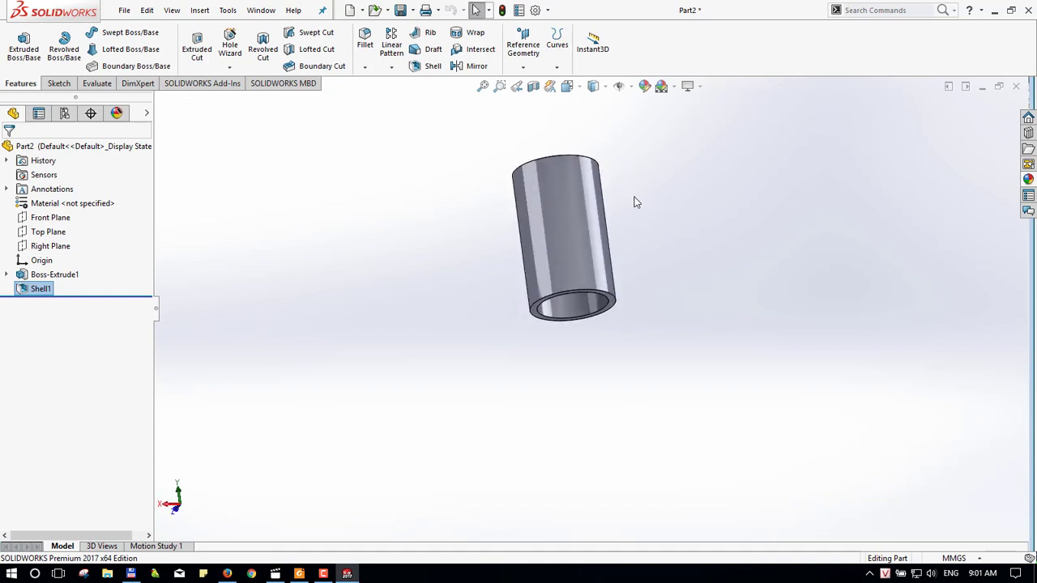
- Save the part as XyLanh.SLDPRT
key("ctrl+s")
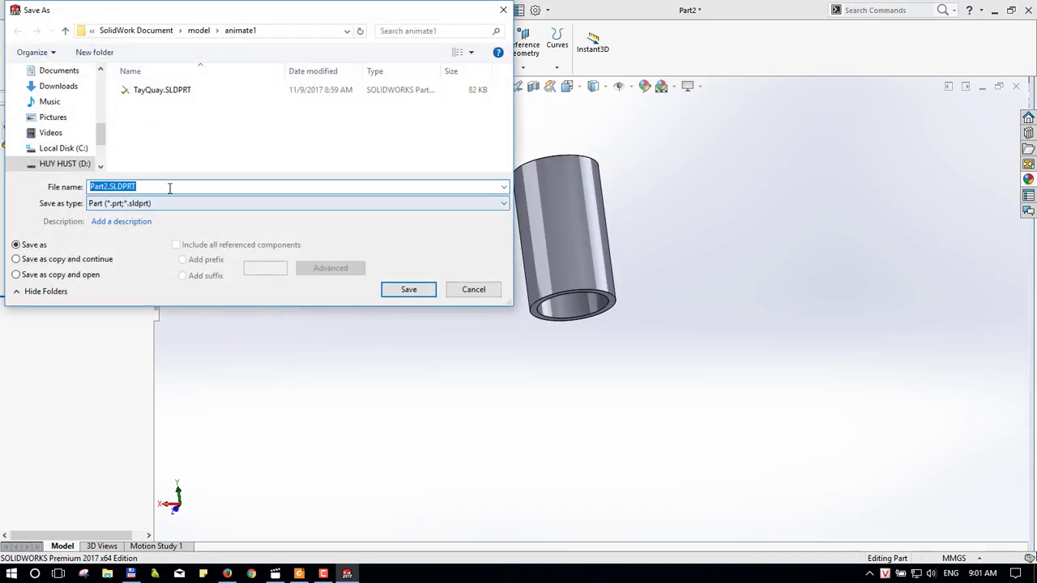
type("XyLanh")
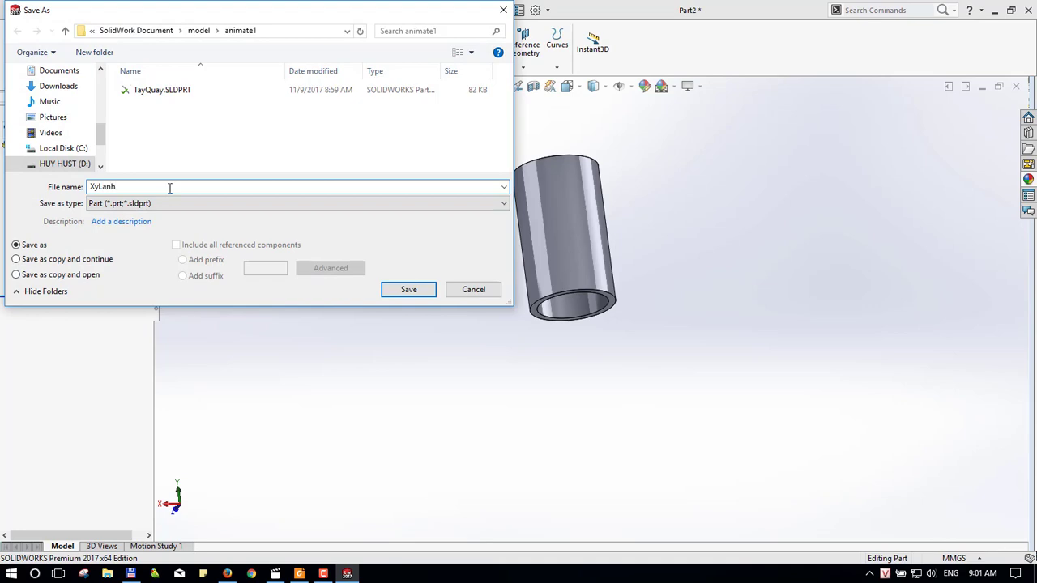
key("Return")
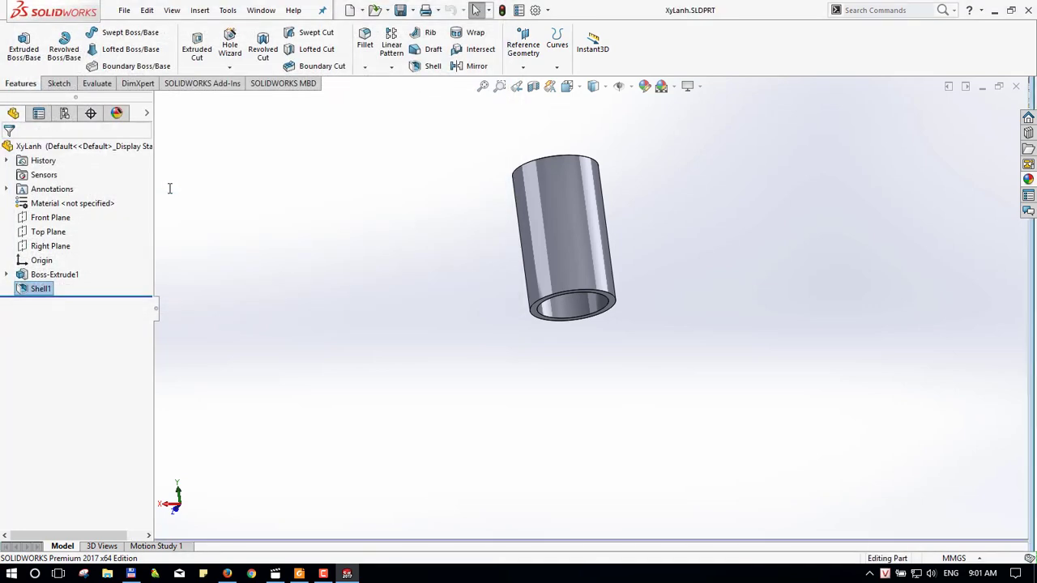
- Scroll the tutorial to the Piston section's 50 mm extrude, then return to SOLIDWORKS
key("alt+Tab")
scroll(377, 220, "down", 4)
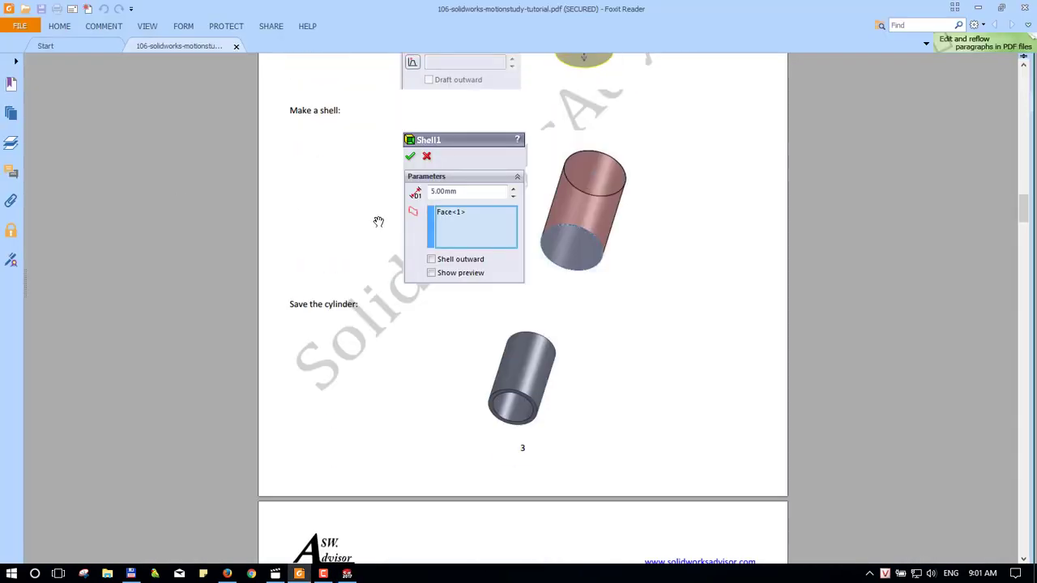
scroll(378, 220, "down", 5)
scroll(443, 220, "down", 3)
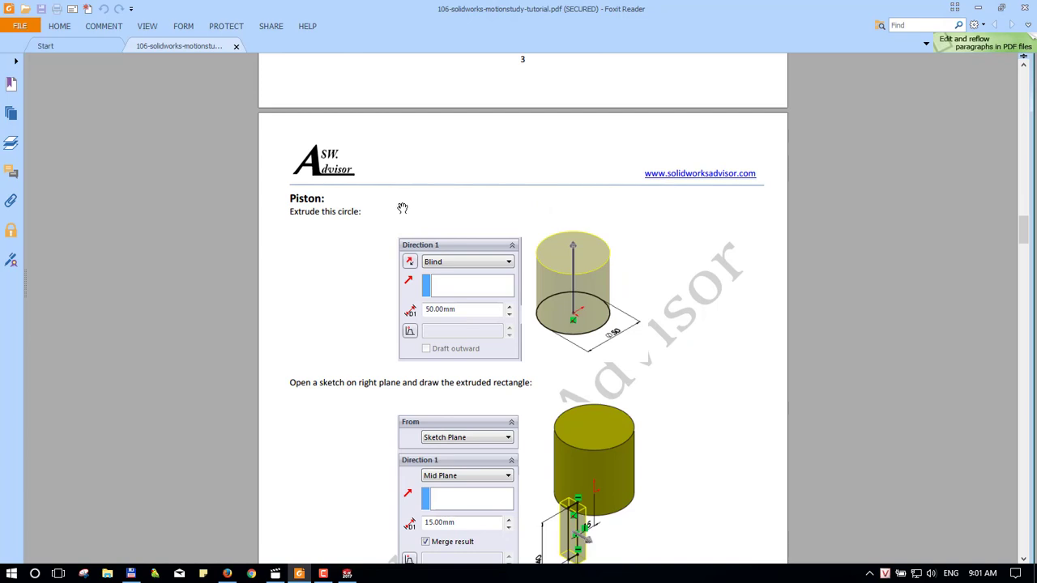
scroll(403, 208, "down", 1)
scroll(465, 200, "down", 1)
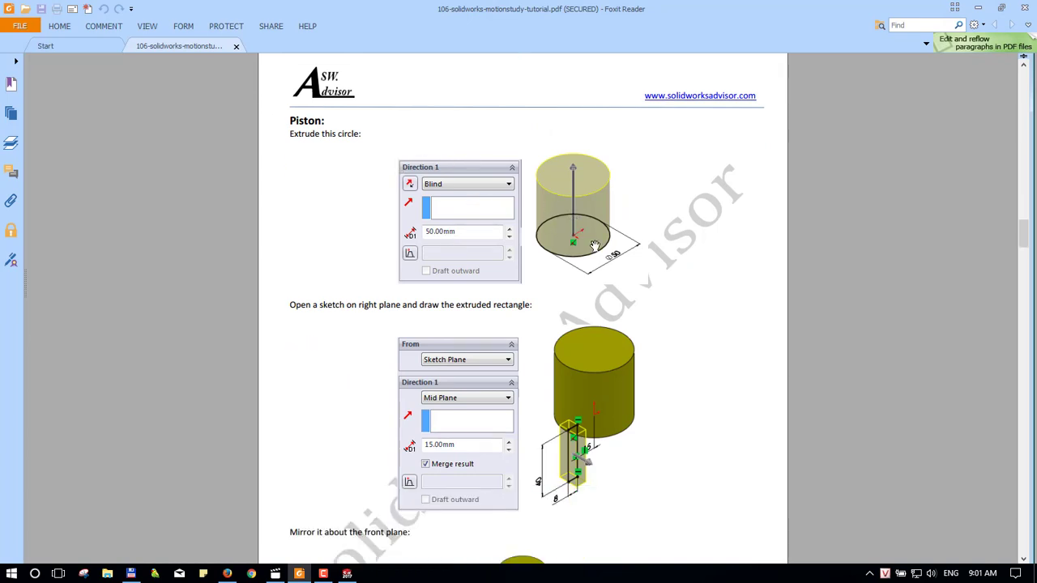
scroll(454, 235, "down", 1)
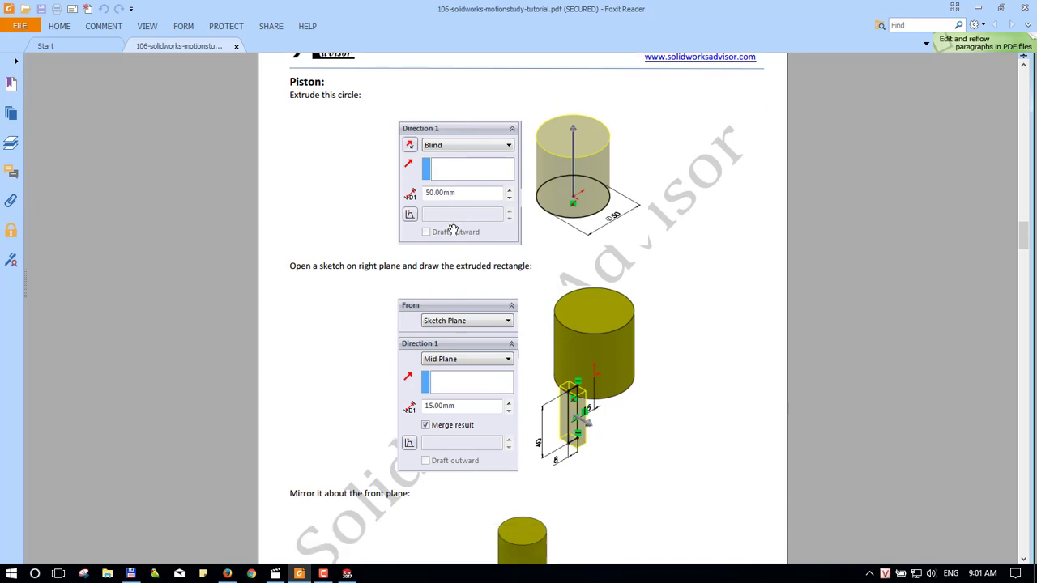
scroll(461, 251, "up", 1)
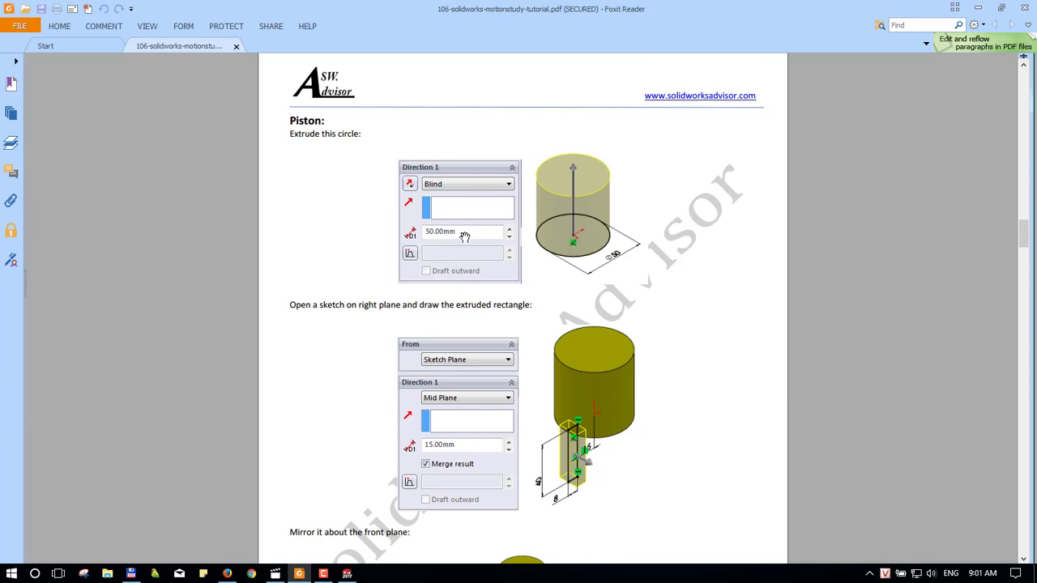
key("alt+Tab")
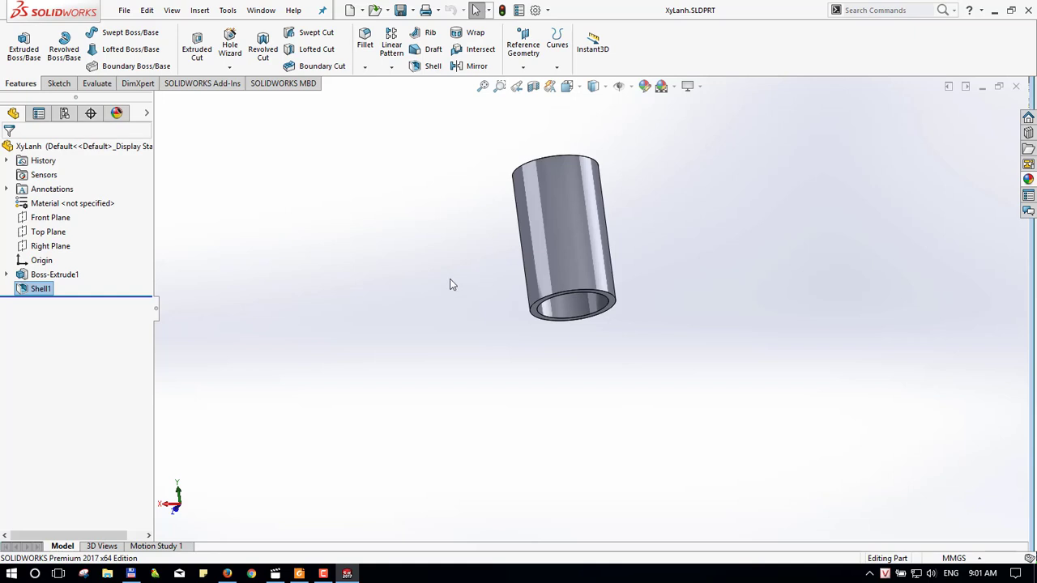
- Close the cylinder part and start a new part document
key("ctrl+w")
key("ctrl+n")
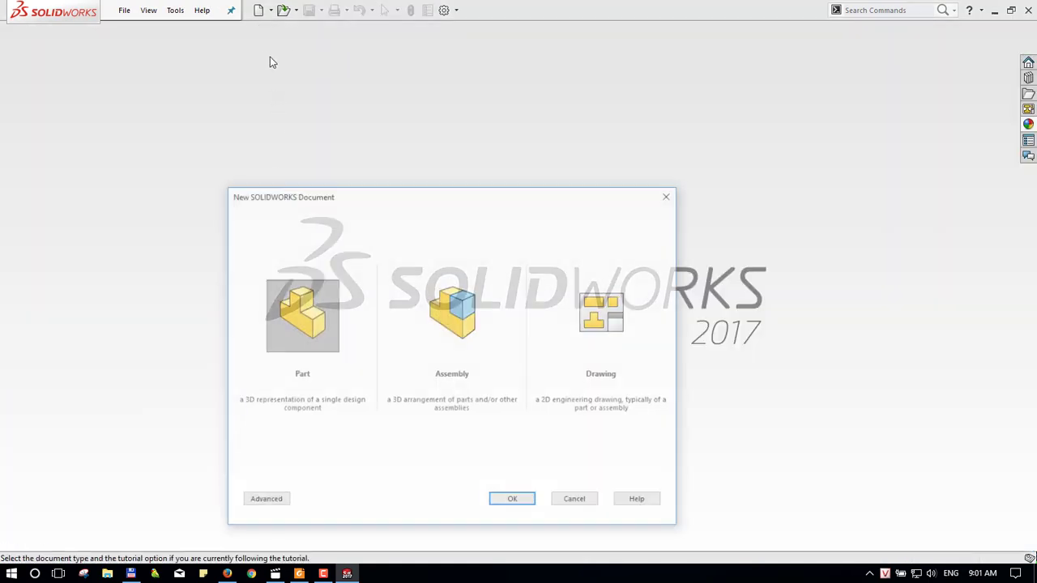
left_click(514, 503)
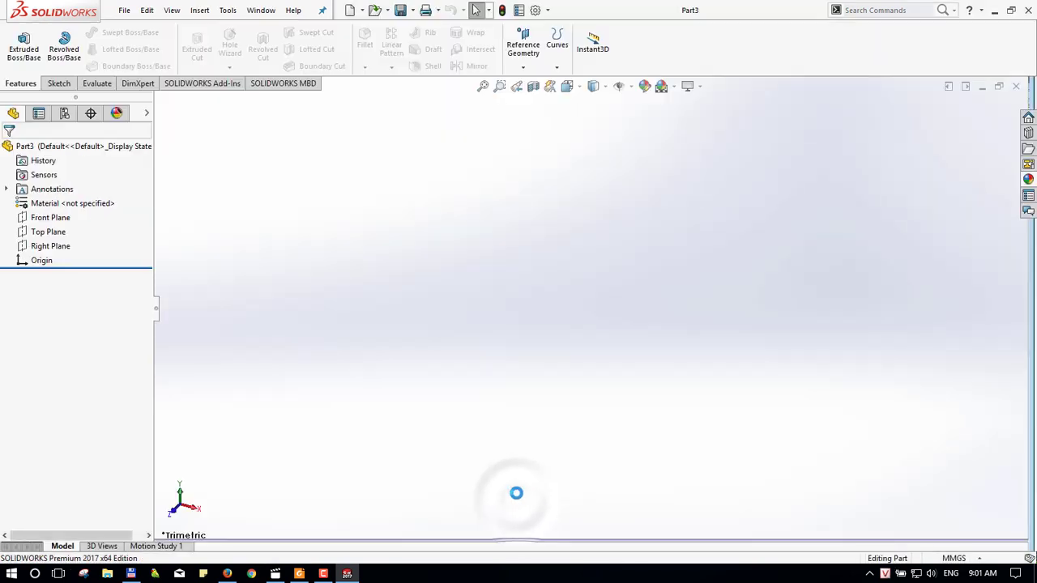
- Sketch a Ø50 circle centred on the origin of the Top Plane
left_click(48, 232)
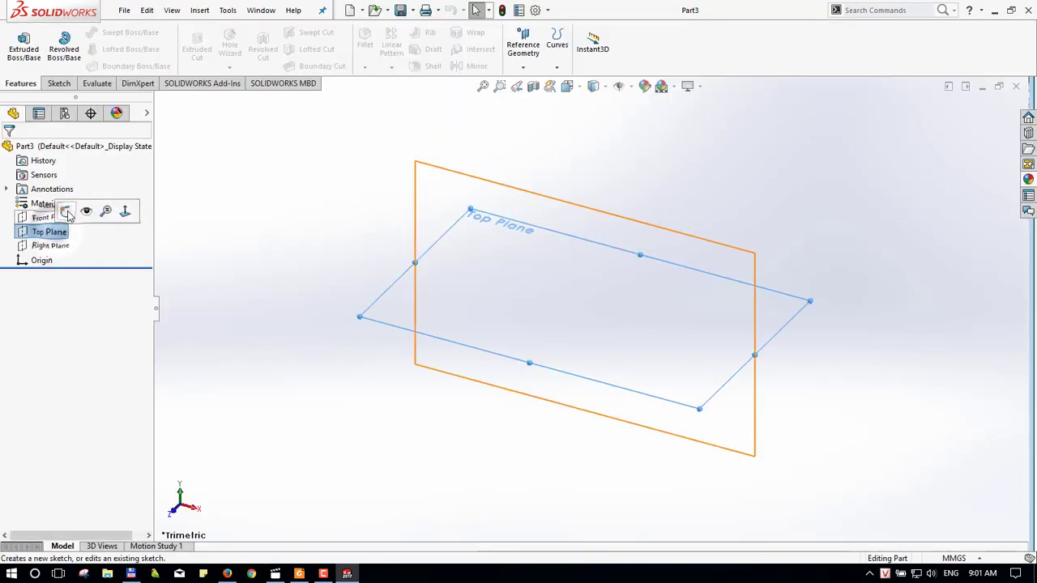
left_click(81, 211)
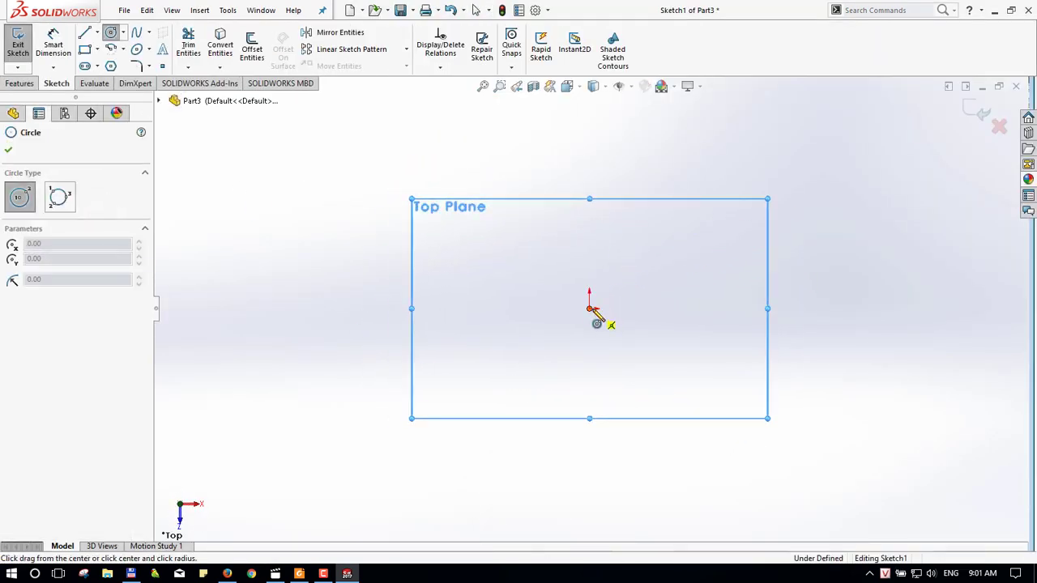
left_click(589, 308)
left_click(650, 355)
right_click_drag(651, 354, 659, 347)
left_click(659, 346)
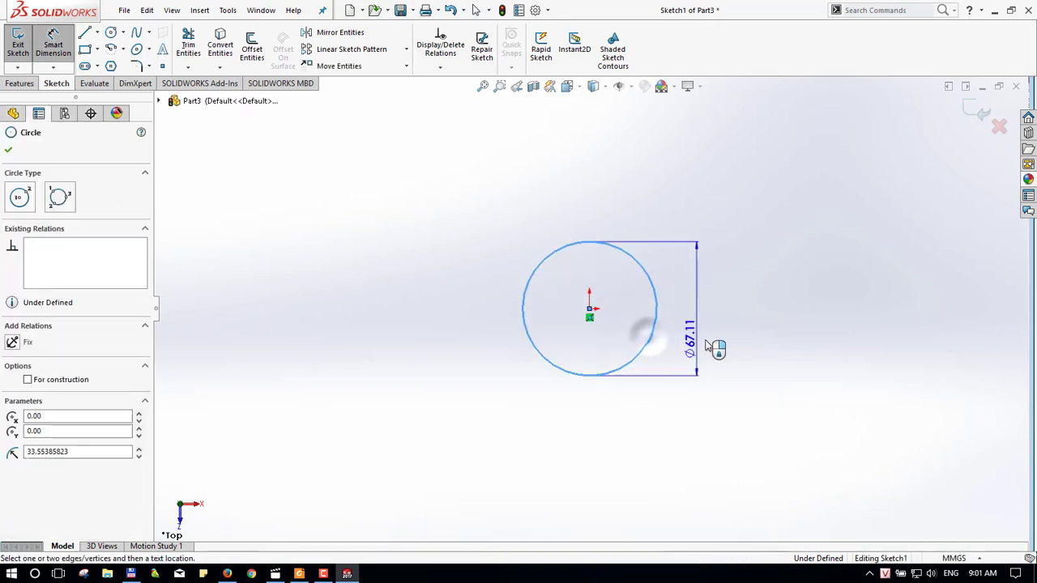
left_click(716, 326)
type("50")
key("Return")
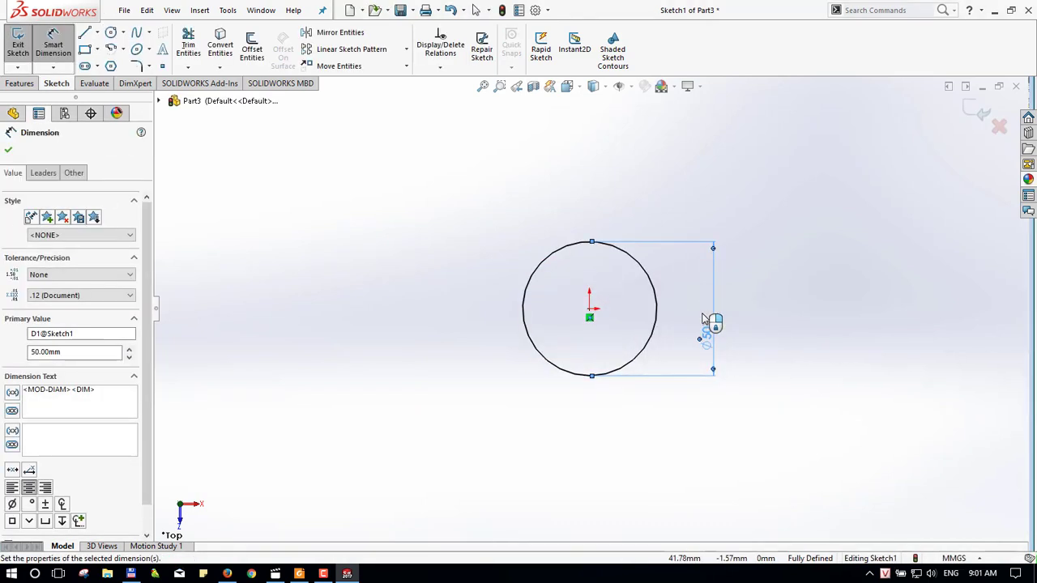
- Preview a 15 mm extrusion of the circle and check the tutorial PDF
right_click_drag(704, 317, 630, 338)
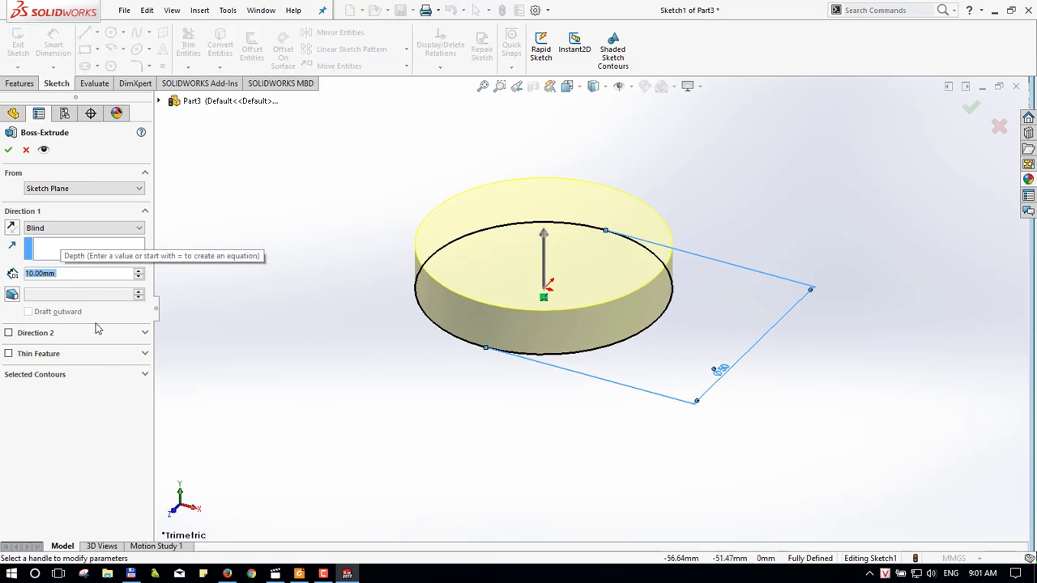
type("15")
key("Return")
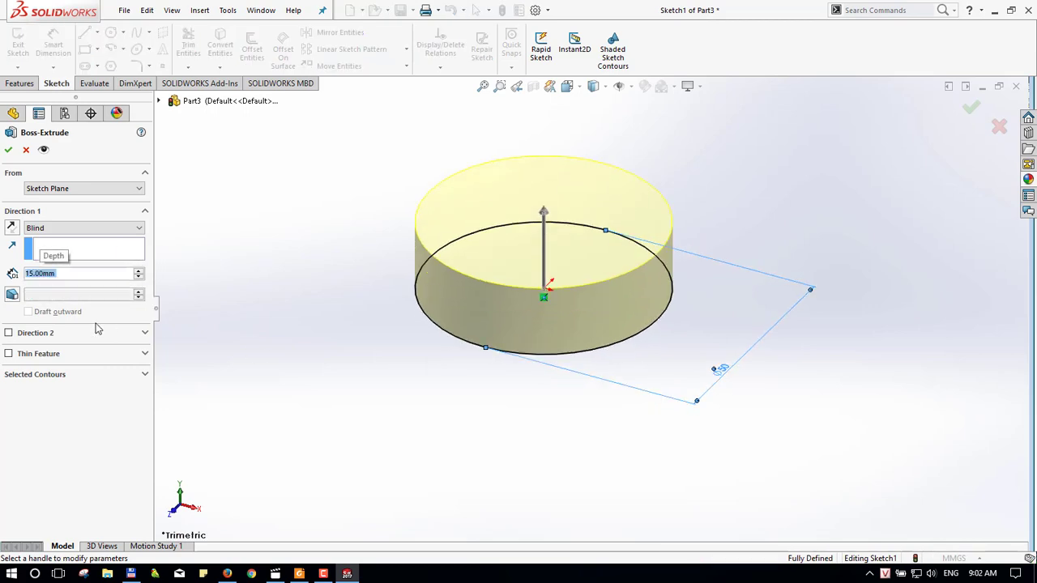
key("alt+Tab")
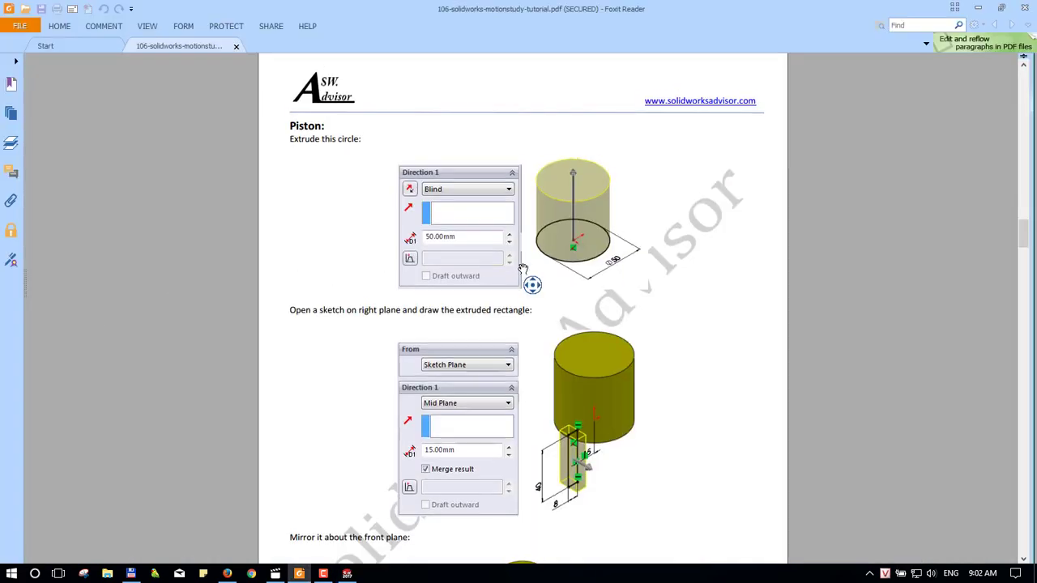
- Read through the tutorial's Piston page, then return to the 15 mm extrusion preview
scroll(524, 277, "up", 3)
scroll(523, 275, "up", 4)
scroll(527, 280, "down", 3)
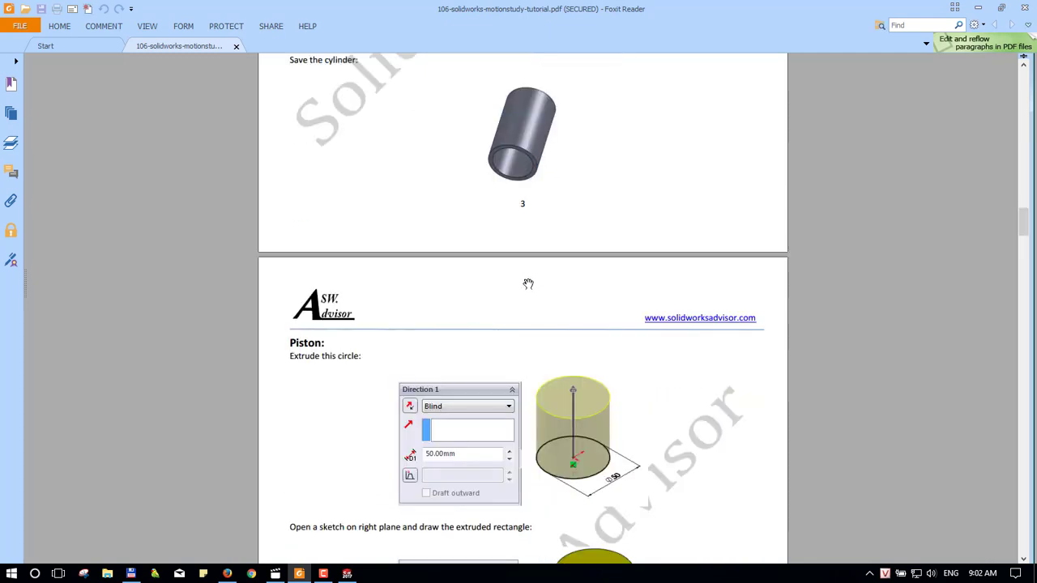
scroll(528, 284, "down", 3)
scroll(527, 285, "down", 1)
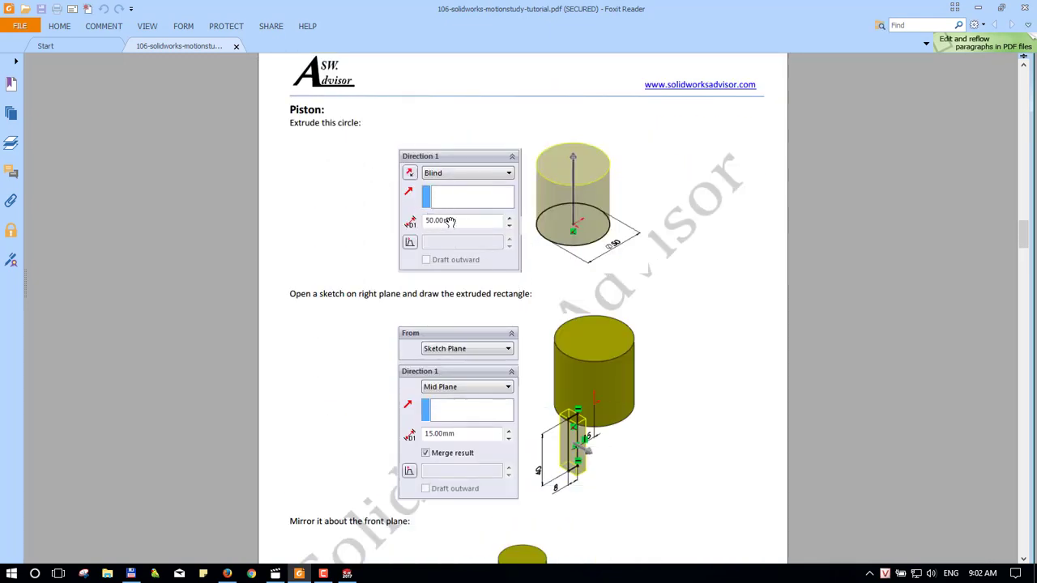
scroll(475, 228, "down", 1)
scroll(475, 228, "down", 1)
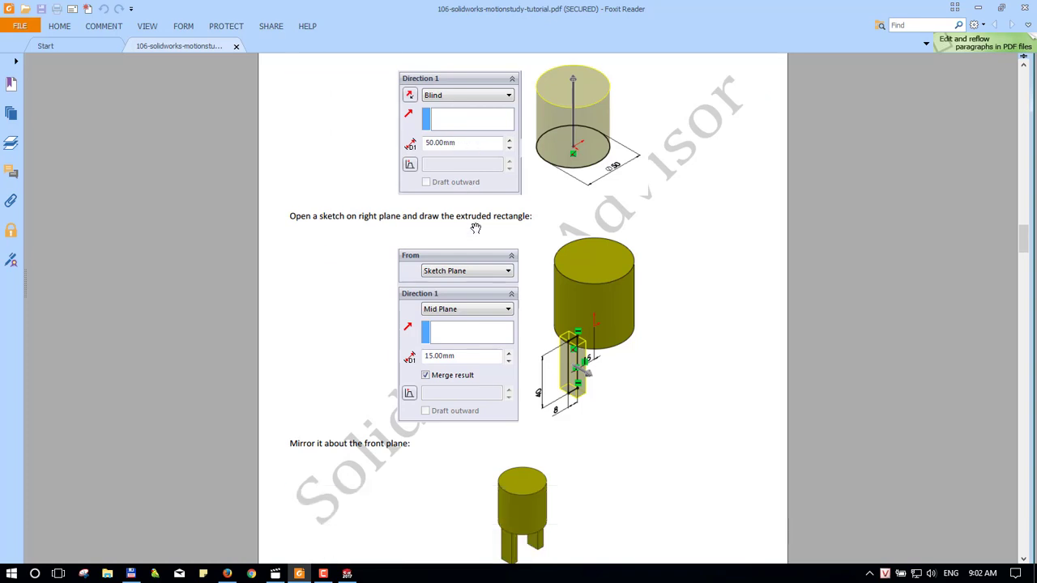
scroll(476, 227, "down", 1)
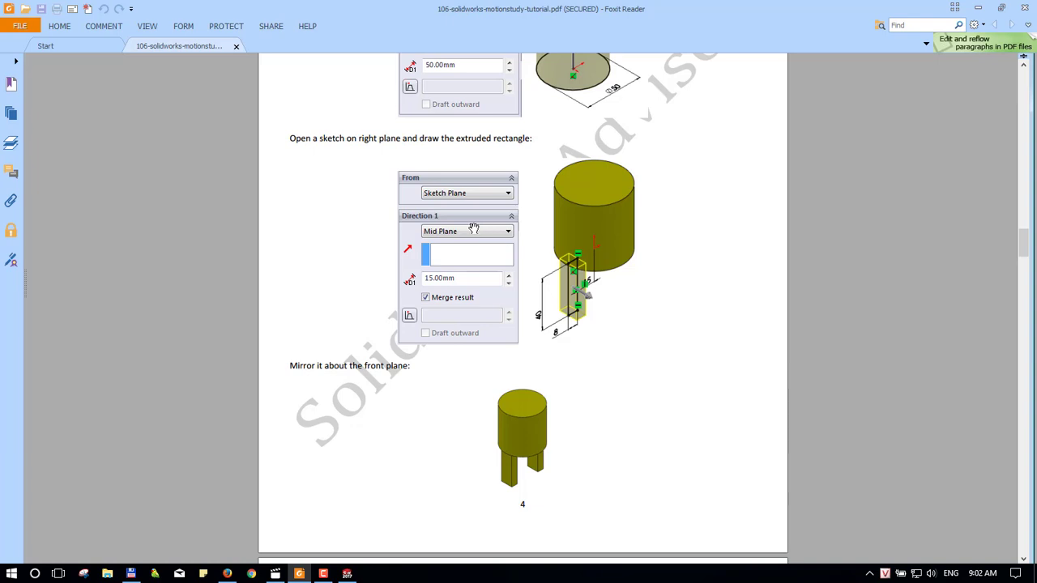
scroll(474, 228, "up", 2)
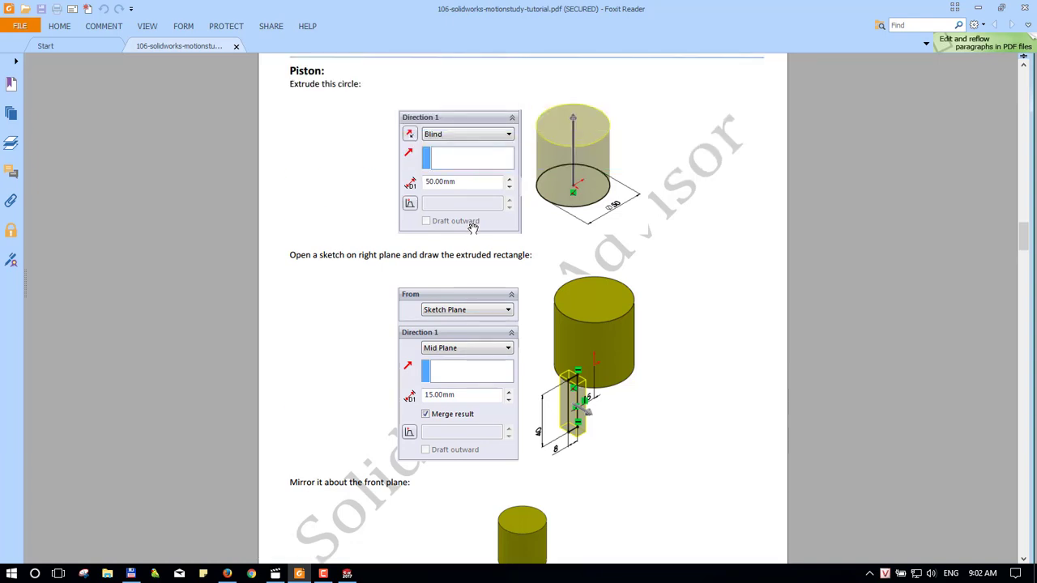
scroll(472, 229, "up", 1)
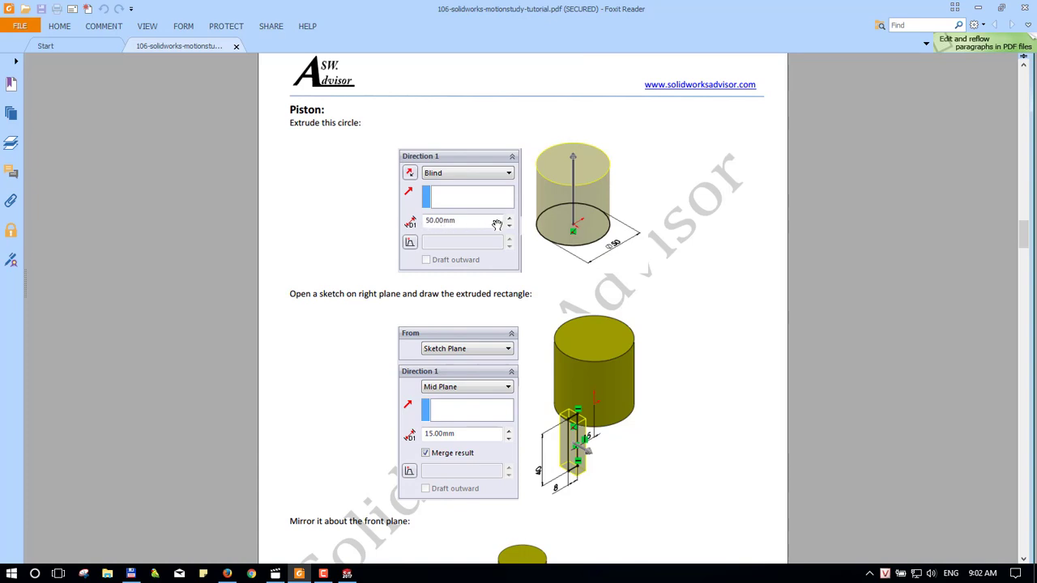
key("alt+Tab")
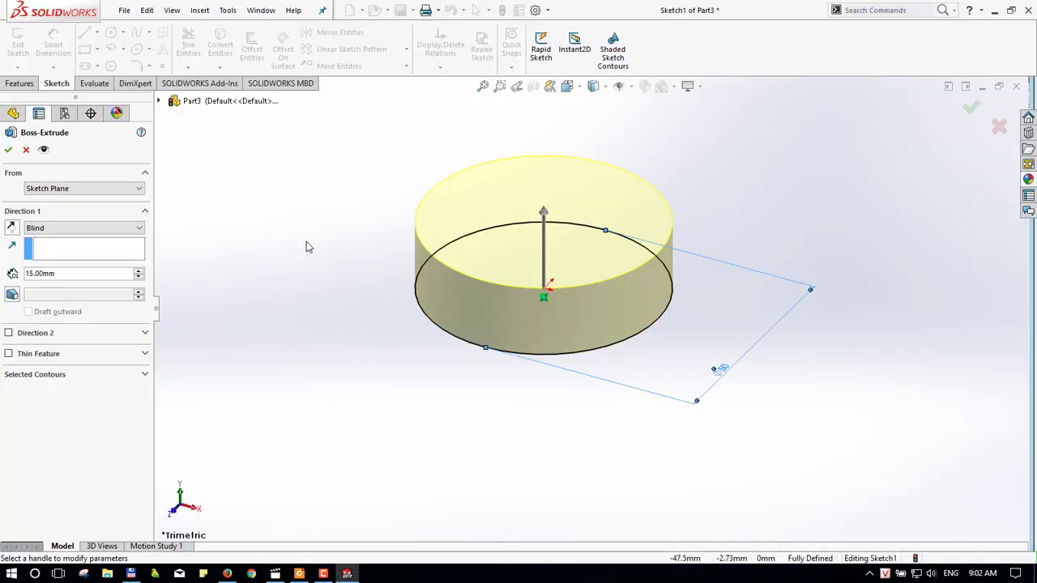
- Enter the new depth and create the piston body Boss-Extrude1 from the 50 mm circle
type("150")
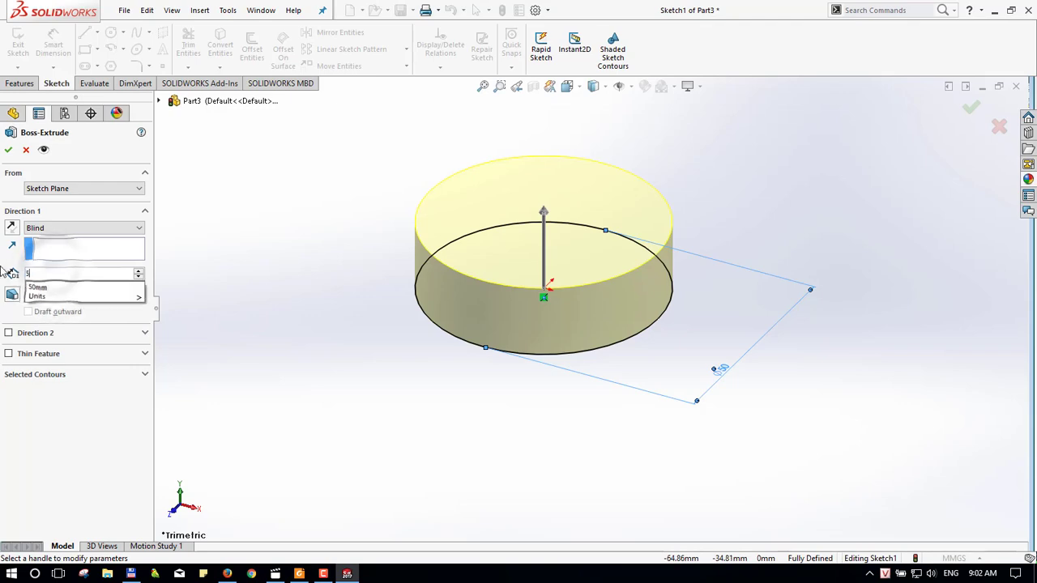
key("Return")
scroll(510, 206, "up", 3)
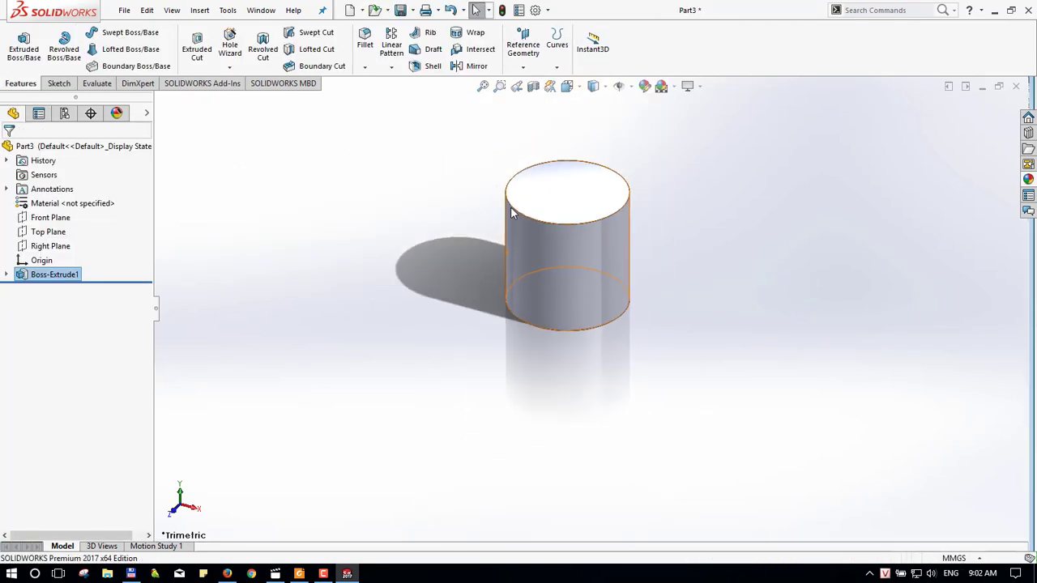
- Scroll the tutorial to its next Piston step, then return to the part
key("alt+Tab")
scroll(594, 311, "down", 1)
scroll(562, 398, "down", 1)
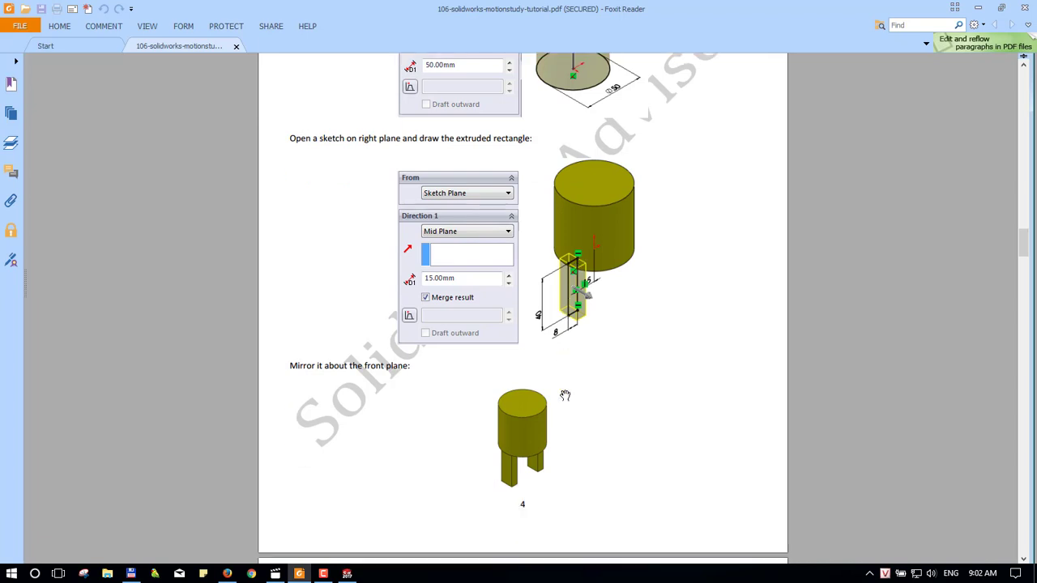
scroll(567, 324, "down", 1)
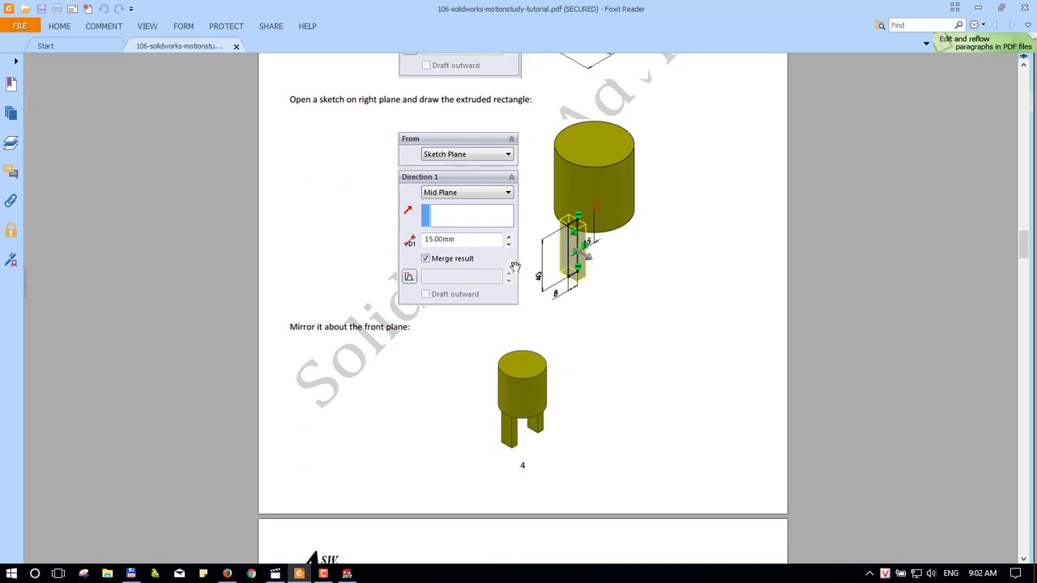
key("alt+Tab")
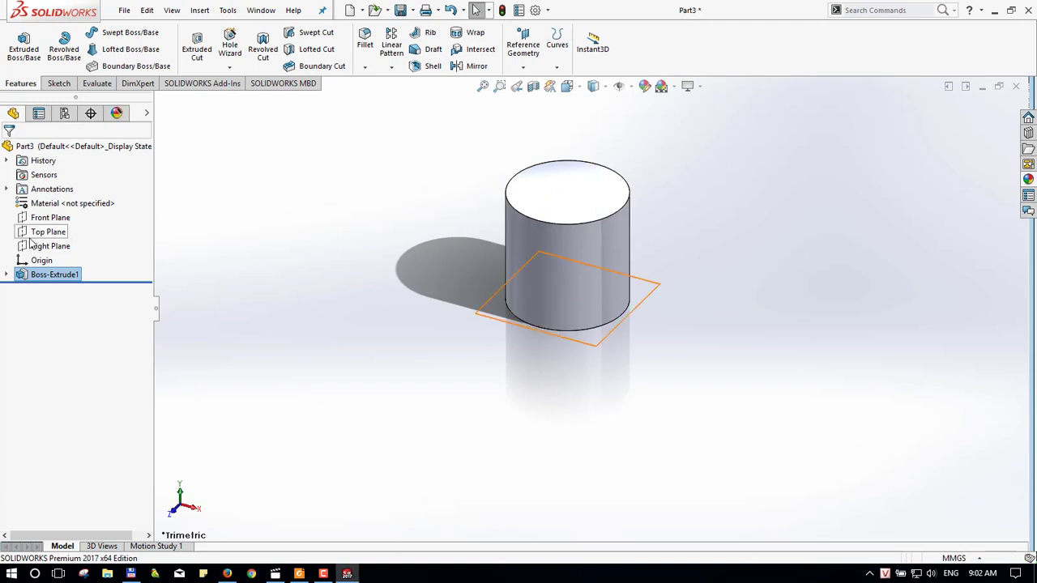
- Open a new sketch on the Right Plane
left_click(41, 246)
left_click(40, 227)
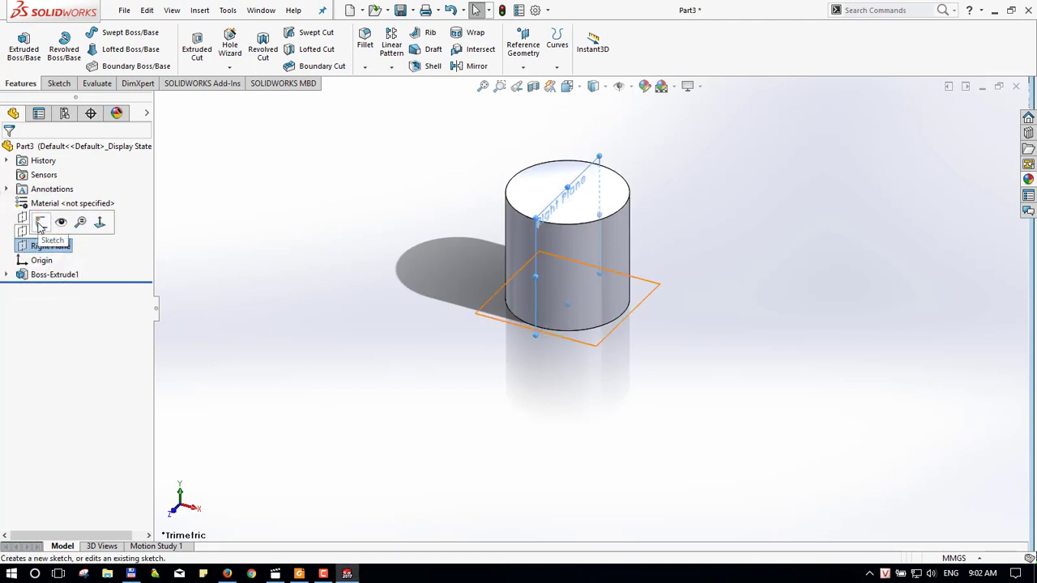
left_click(638, 425)
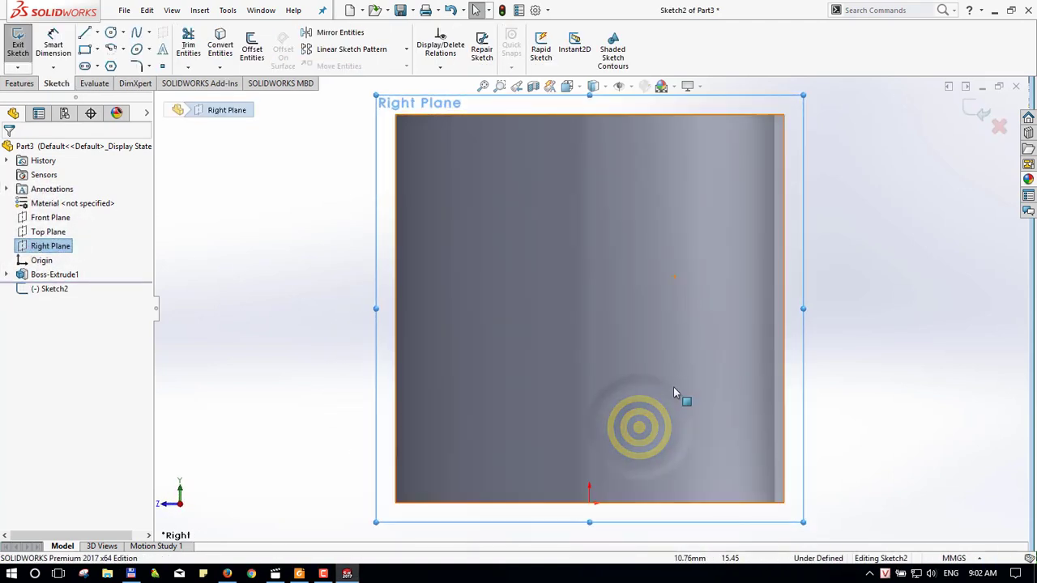
scroll(627, 437, "down", 2)
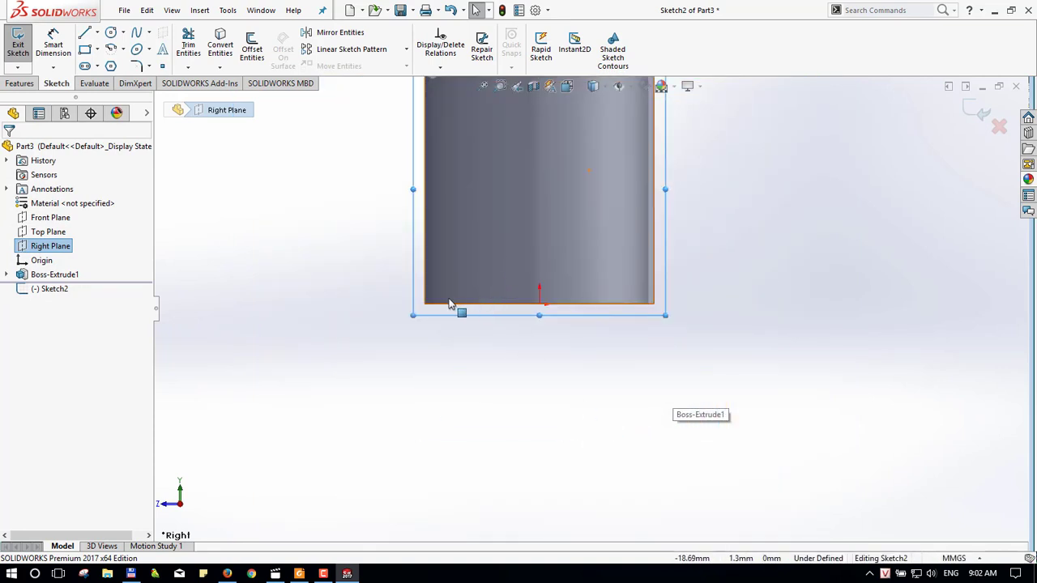
- Draw a corner rectangle from the cylinder's bottom edge down below the cylinder
key("r")
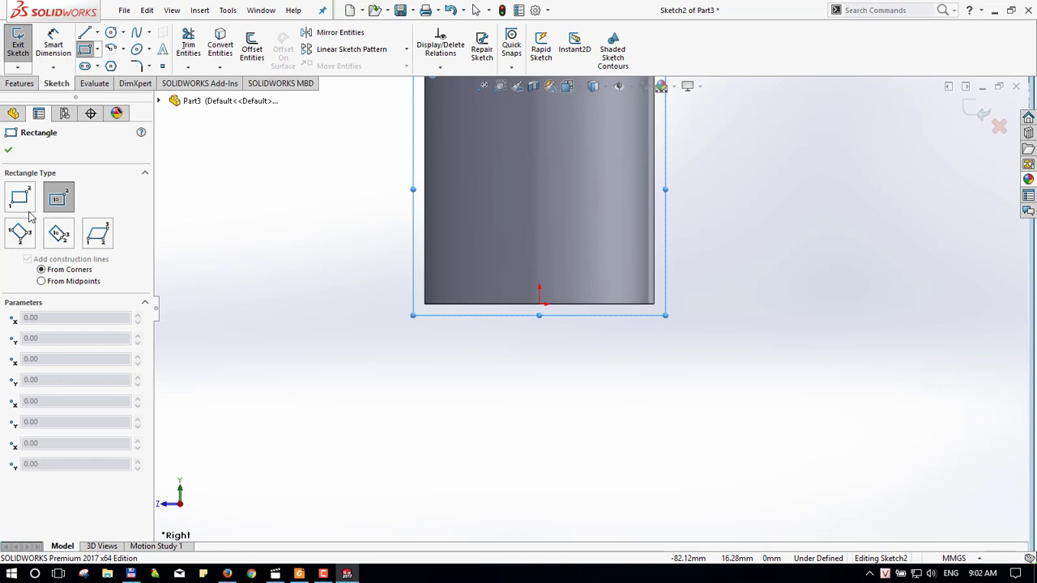
left_click(26, 206)
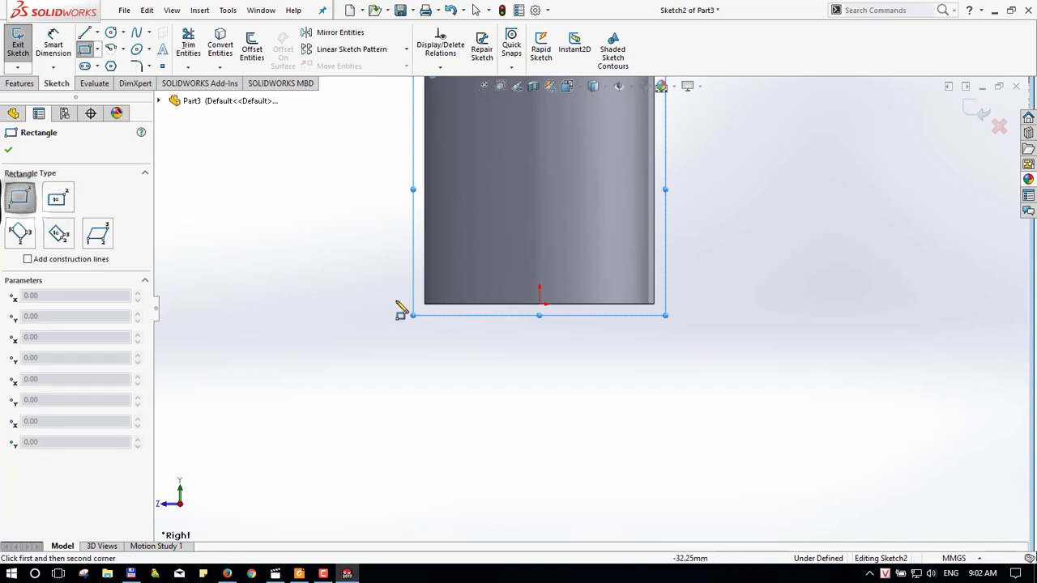
left_click(440, 305)
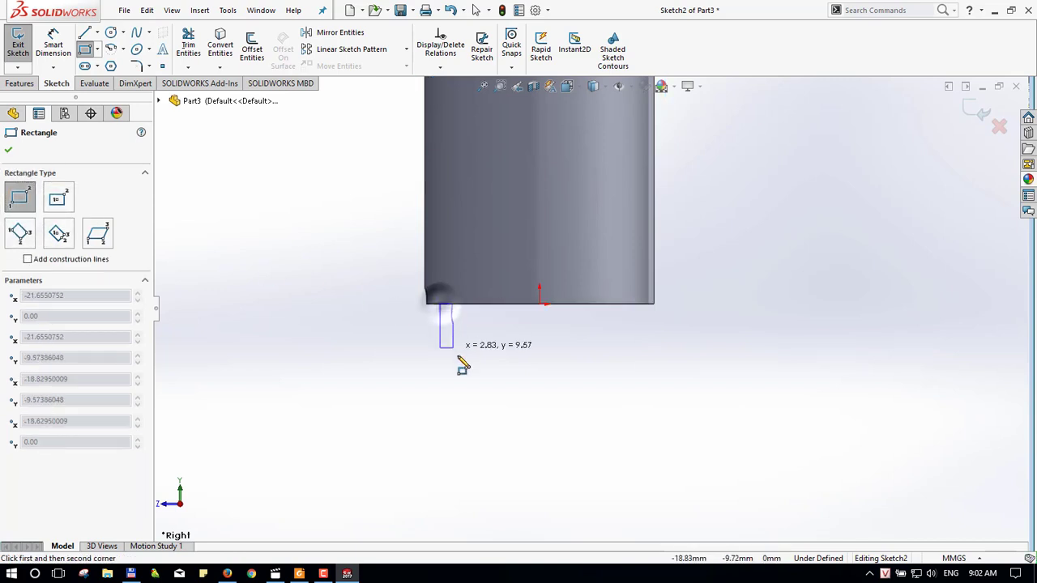
left_click(486, 439)
right_click_drag(486, 438, 491, 446)
- Dimension the rectangle's right edge 15 mm from the origin and its height 40 mm
left_click(485, 428)
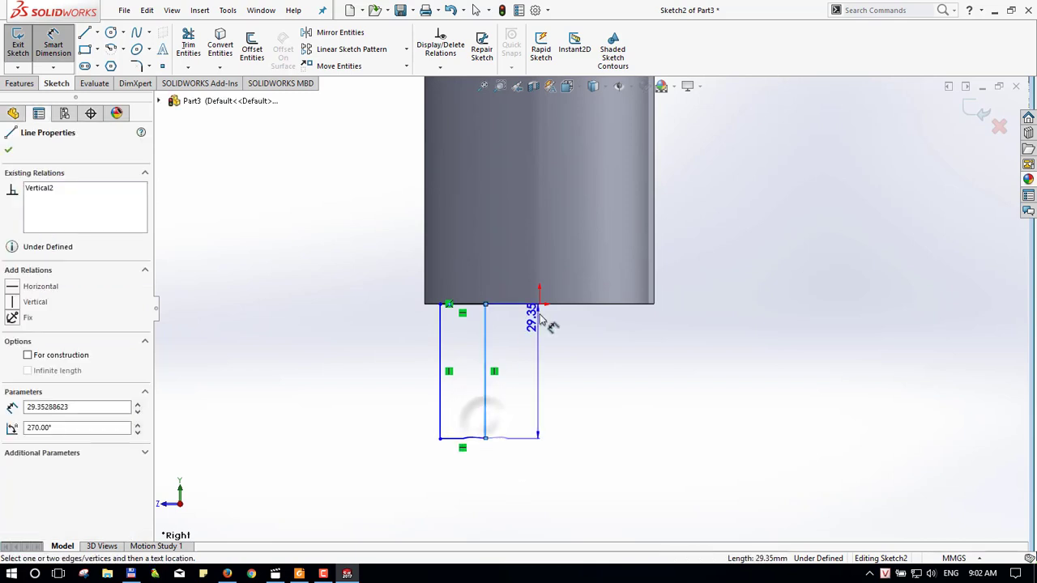
left_click(540, 305)
left_click(538, 383)
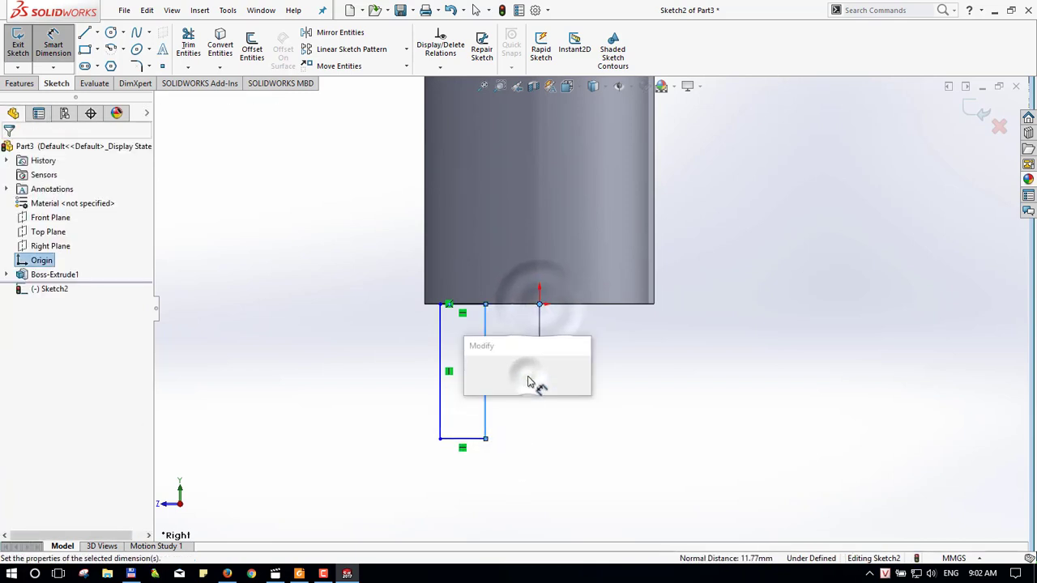
type("15")
key("Return")
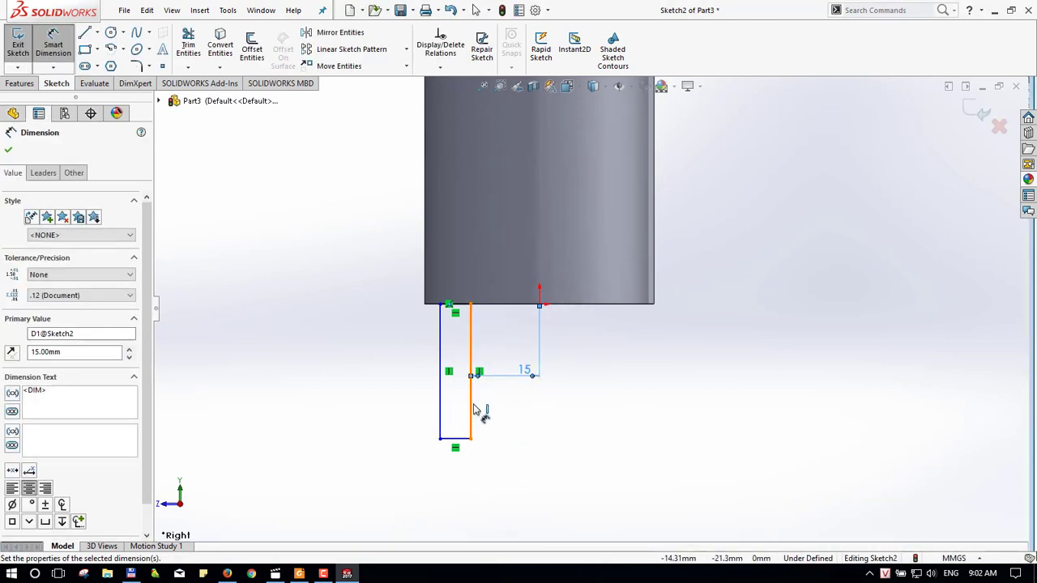
left_click(471, 409)
left_click(609, 409)
type("40")
key("Return")
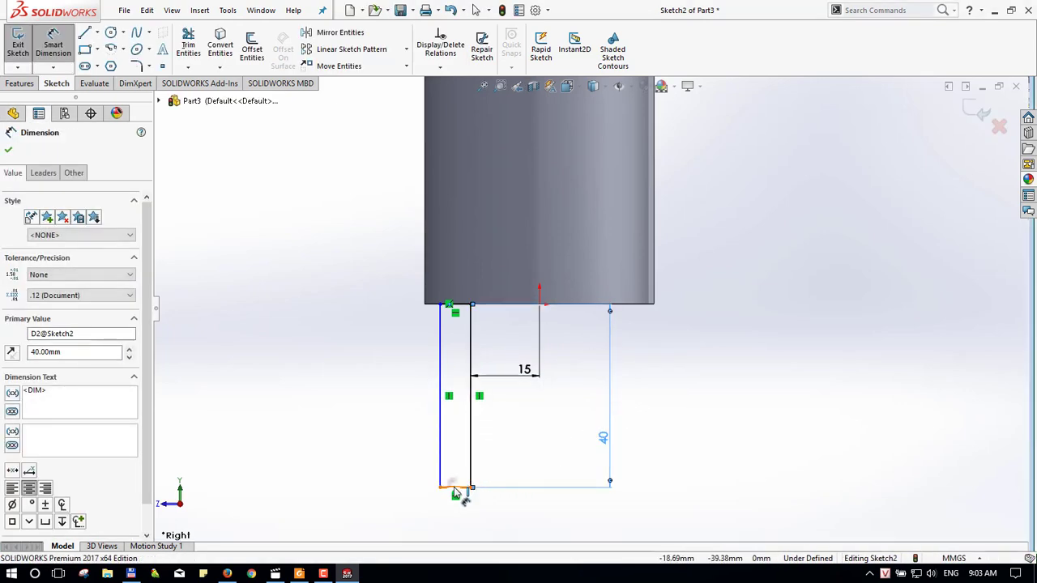
- Dimension the rectangle's bottom edge to an 8 mm width, fully defining the sketch
left_click(457, 488)
left_click(455, 514)
key("alt+Tab")
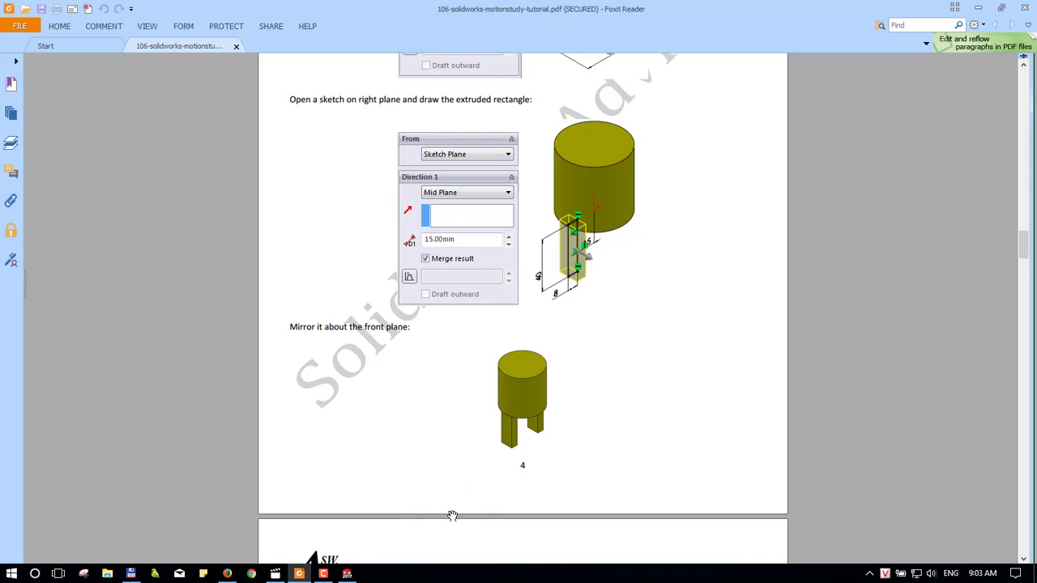
key("alt+Tab")
type("8")
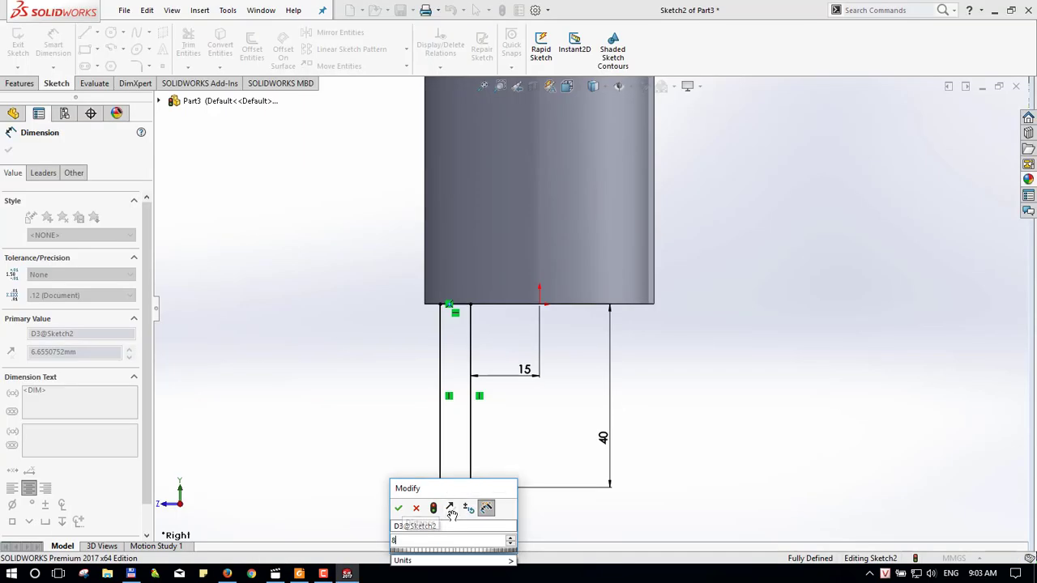
key("Return")
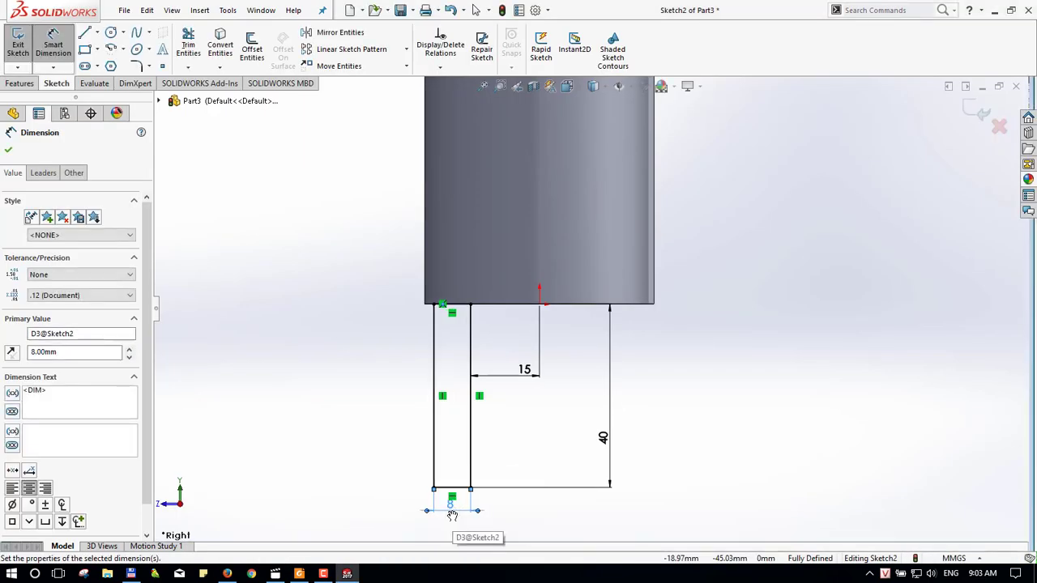
- Extrude the rectangle with a Mid Plane end condition and 15 mm depth
key("e")
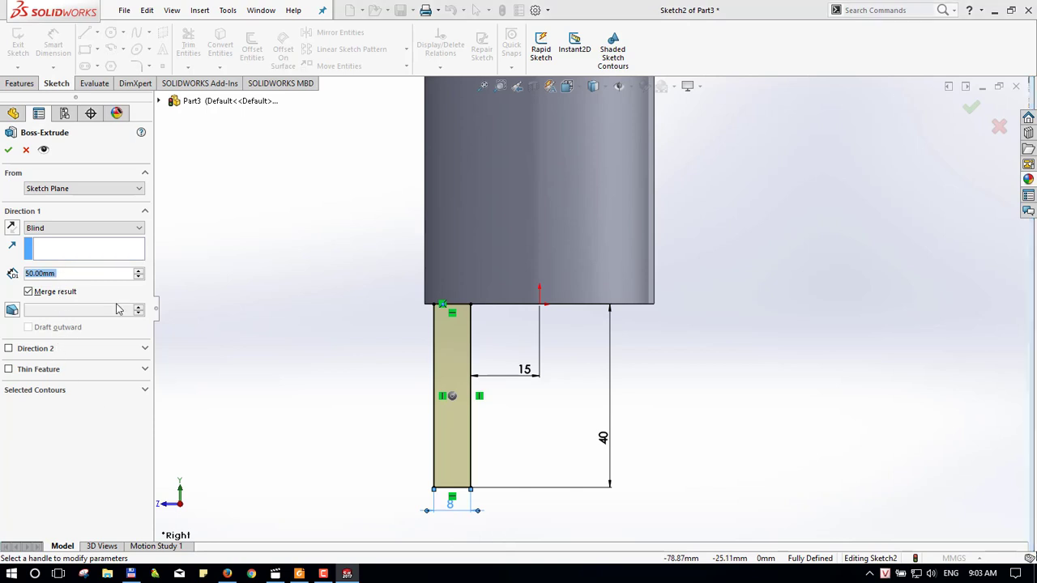
key("alt+Tab")
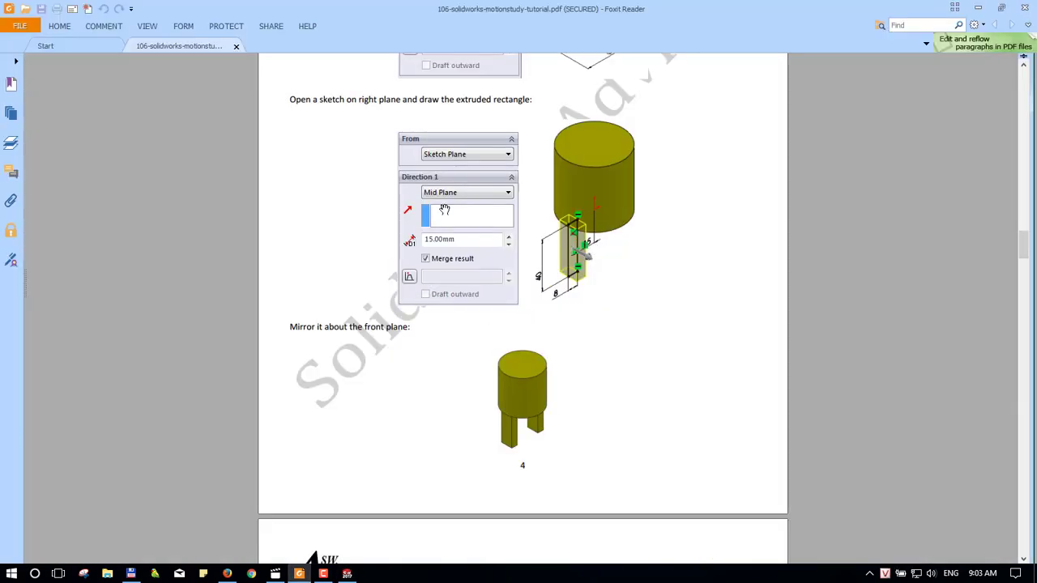
key("alt+Tab")
left_click(134, 230)
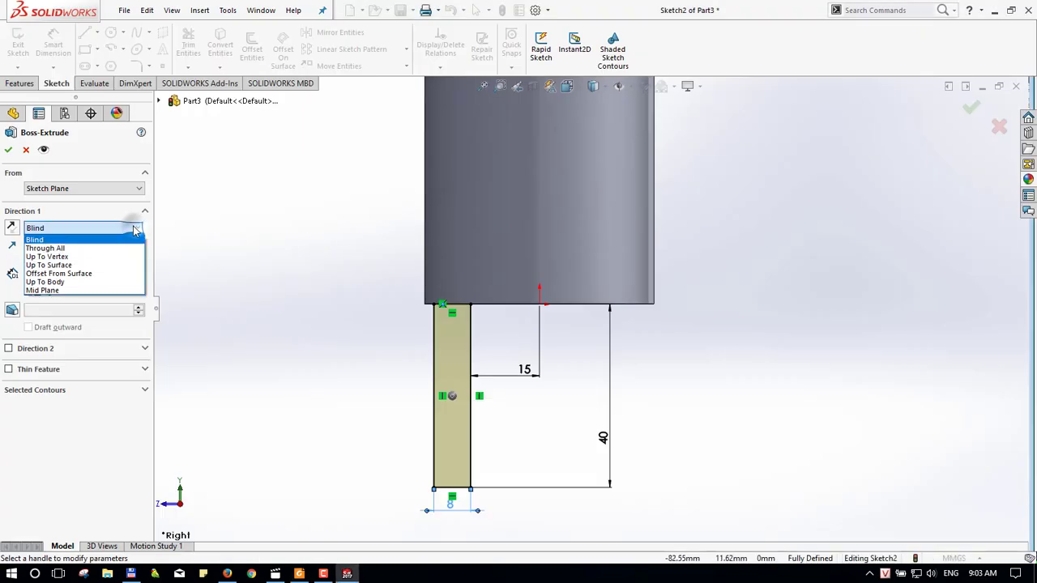
left_click(60, 291)
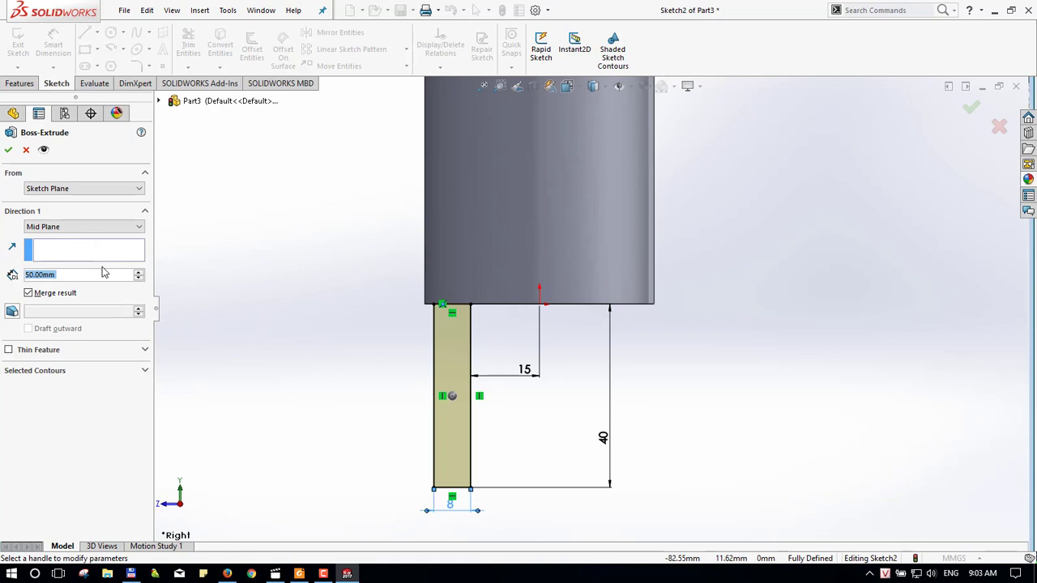
middle_click_drag(452, 310, 188, 272)
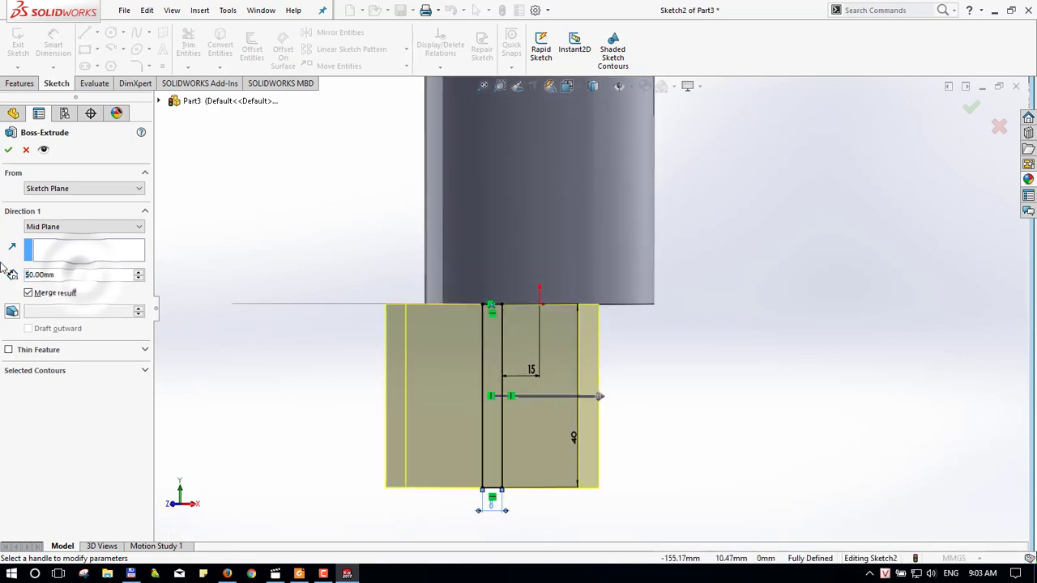
left_click(80, 275)
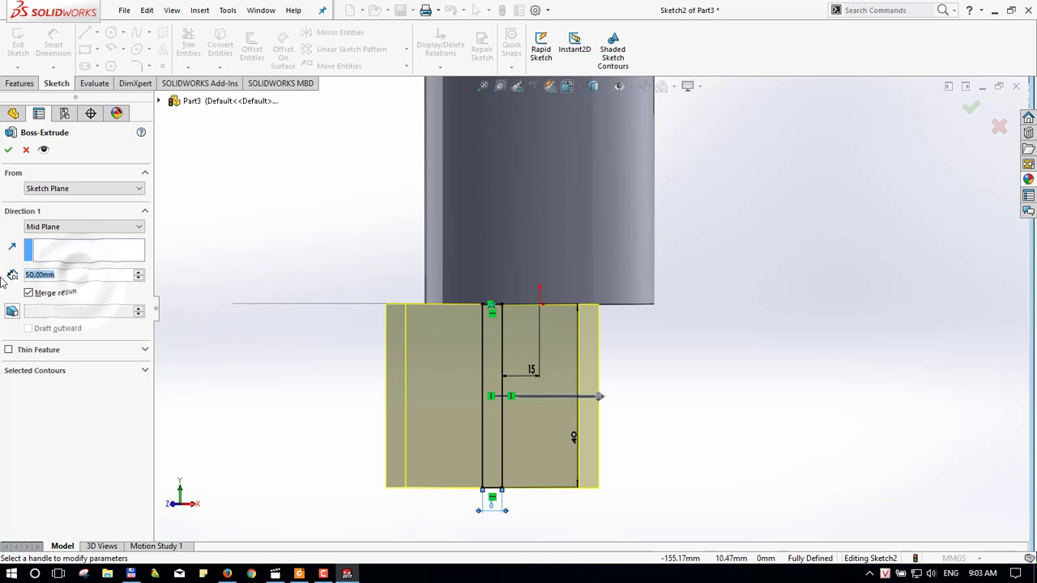
type("15")
key("Return")
key("Return")
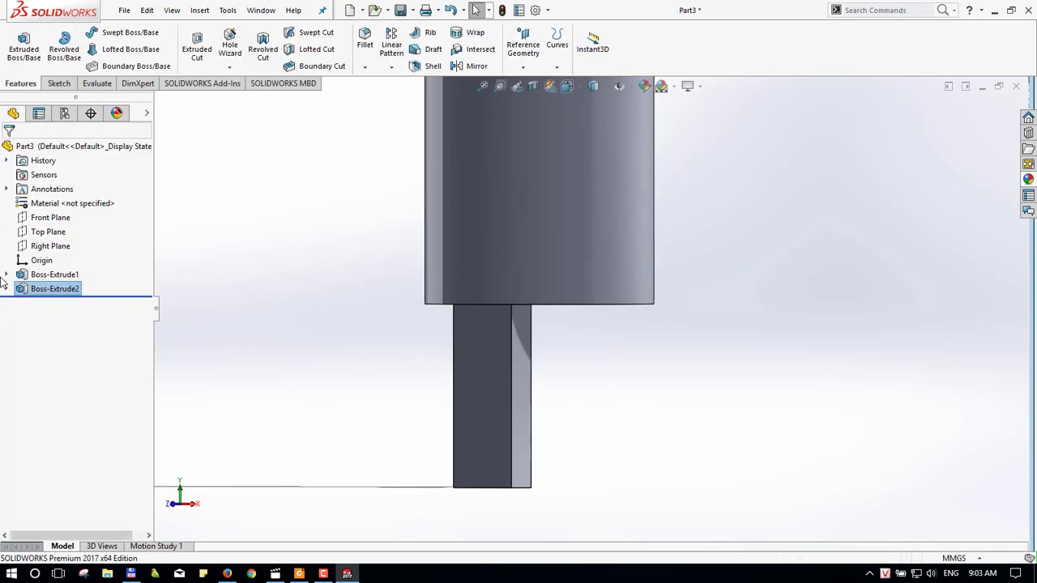
- Select the Front Plane and view it square-on with Normal To
mouse_move(616, 307)
middle_mouse_down()
mouse_move(705, 324)
mouse_move(487, 433)
mouse_move(514, 308)
mouse_move(473, 414)
middle_mouse_up()
mouse_move(541, 349)
middle_mouse_down()
mouse_move(535, 407)
mouse_move(532, 380)
mouse_move(516, 405)
mouse_move(522, 389)
middle_mouse_up()
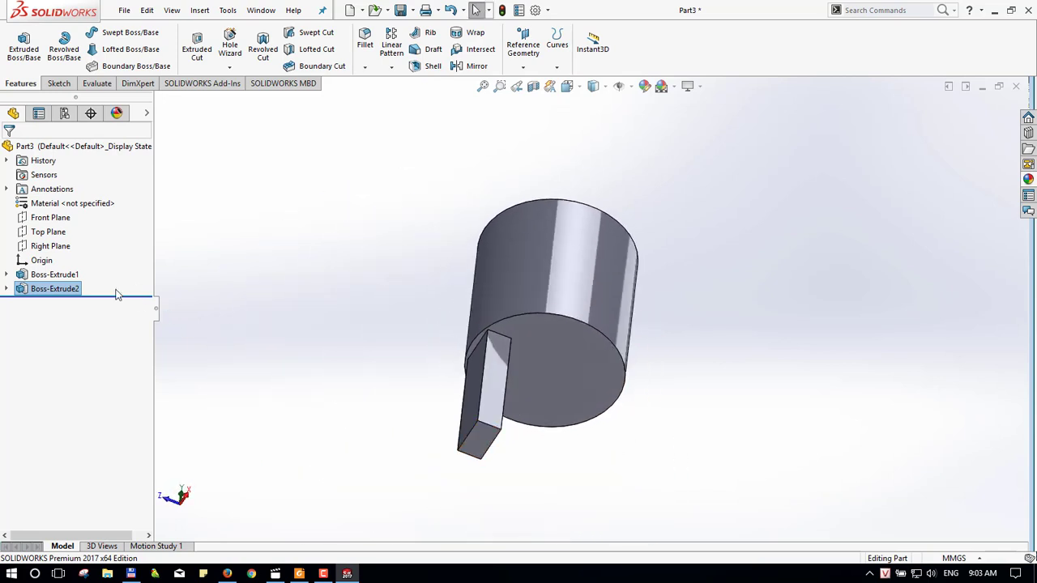
left_click(48, 224)
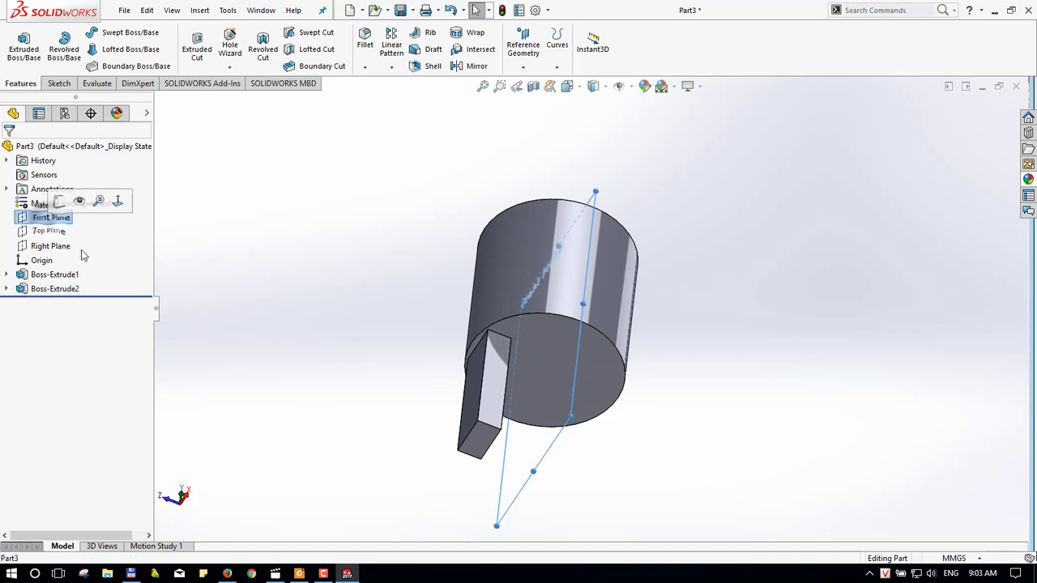
middle_click_drag(451, 284, 418, 387)
key("ctrl+8")
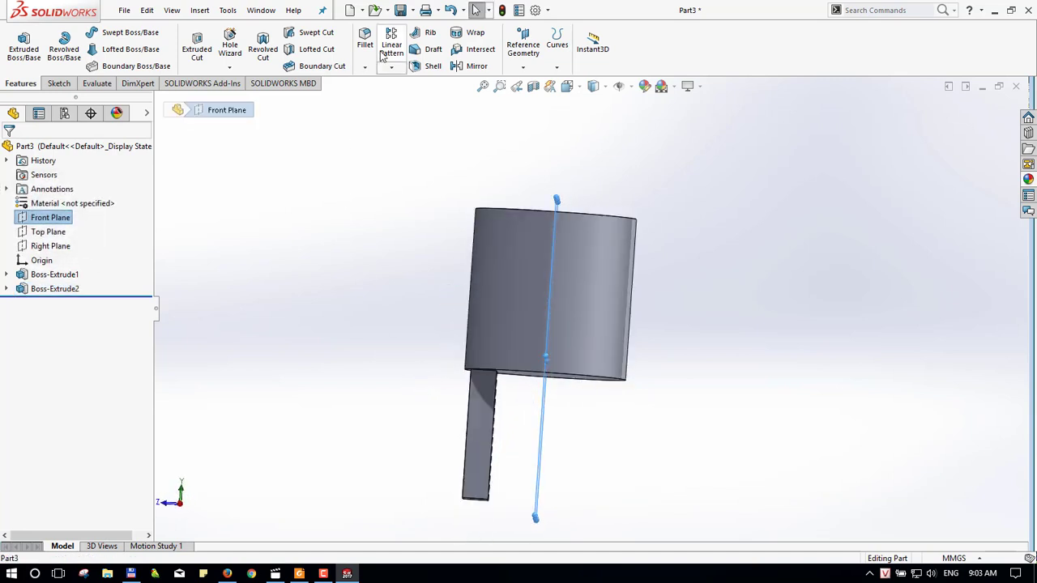
- Mirror the Boss-Extrude2 leg across the Front Plane
left_click(474, 65)
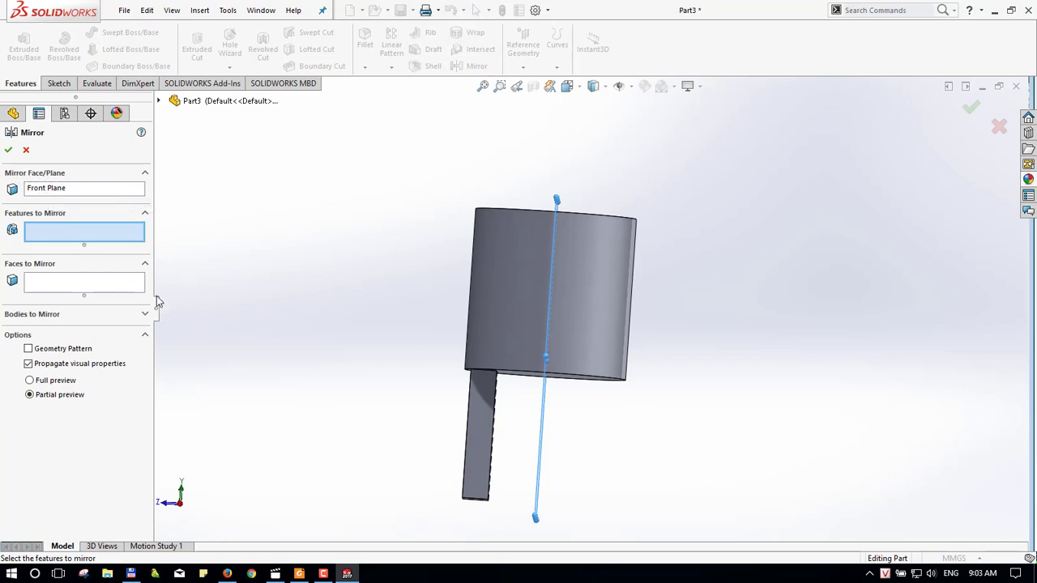
middle_click_drag(551, 412, 558, 436)
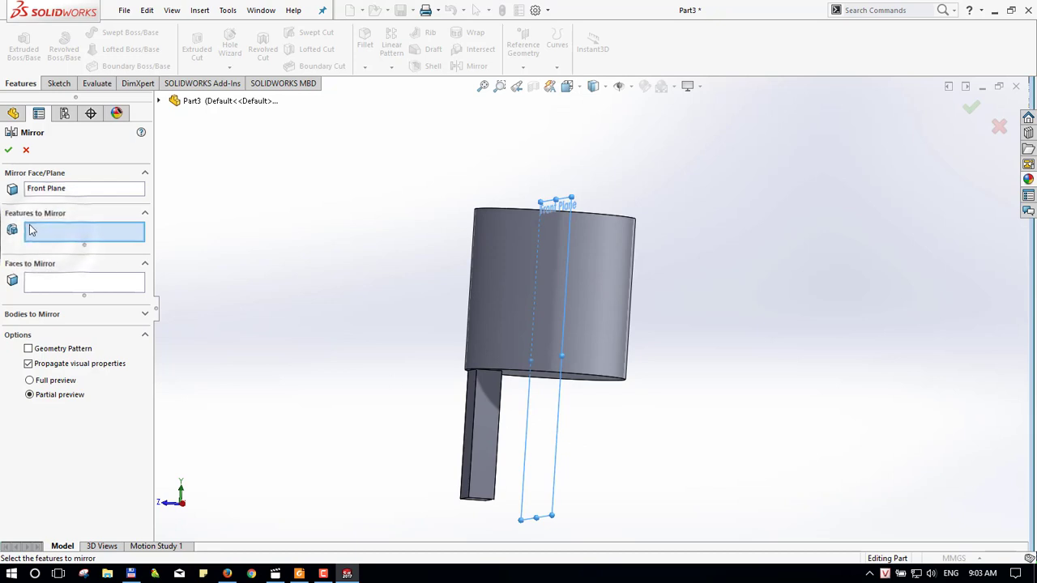
left_click(479, 431)
left_click(975, 122)
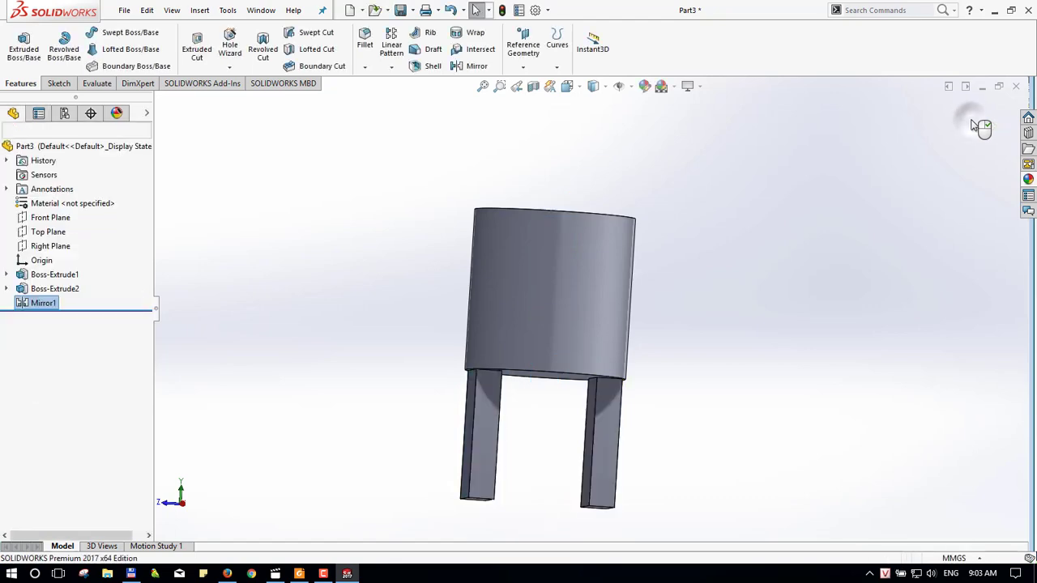
mouse_move(648, 419)
middle_mouse_down()
mouse_move(629, 389)
mouse_move(627, 397)
middle_mouse_up()
scroll(627, 397, "up", 3)
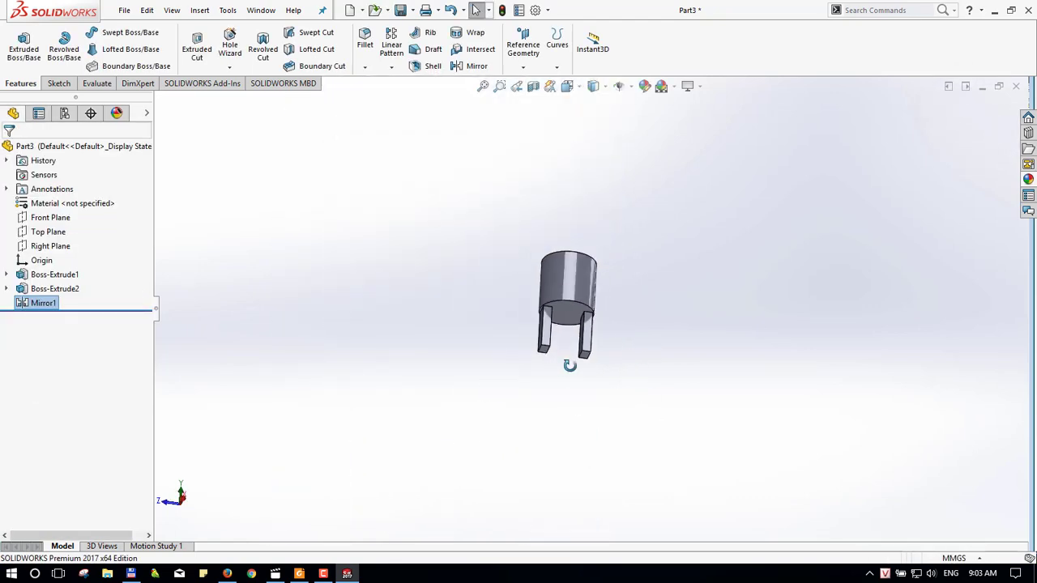
middle_click_drag(569, 356, 597, 363)
- Start a new sketch on the leg's flat face, viewed normal to it
key("alt+Tab")
scroll(621, 407, "down", 5)
scroll(616, 409, "down", 5)
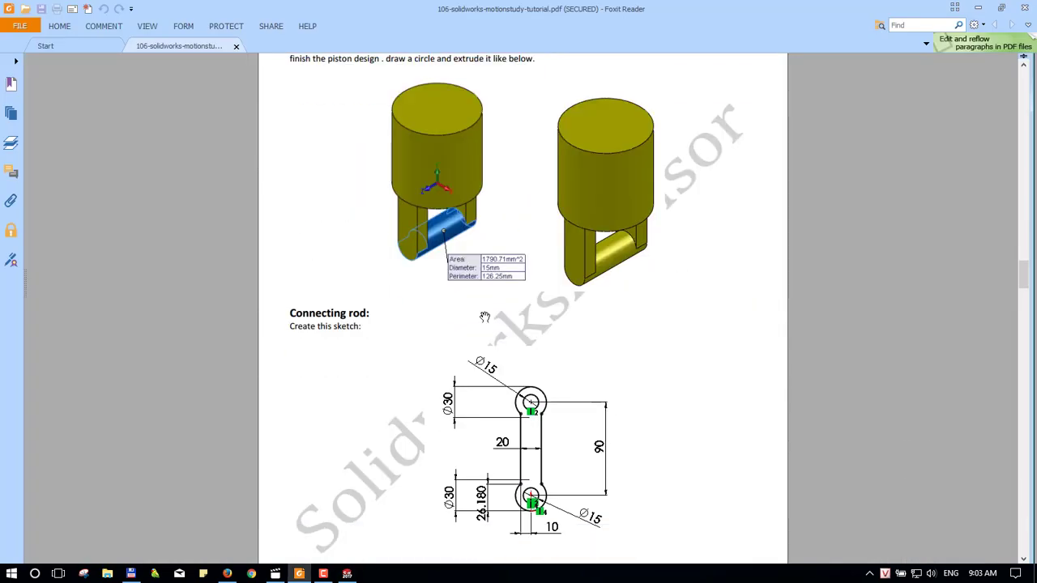
scroll(435, 304, "up", 3)
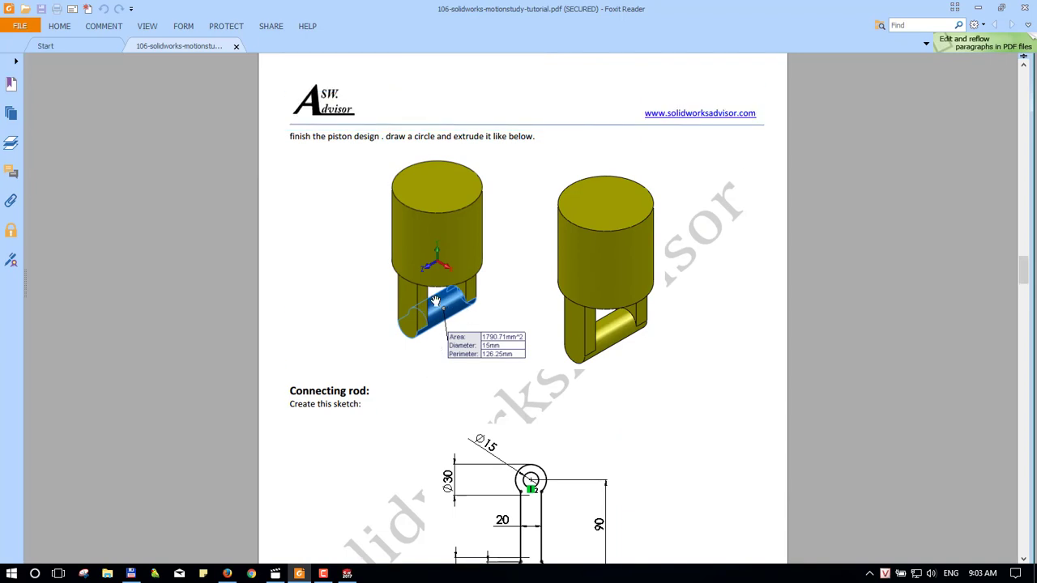
key("alt+Tab")
middle_click_drag(597, 354, 590, 358)
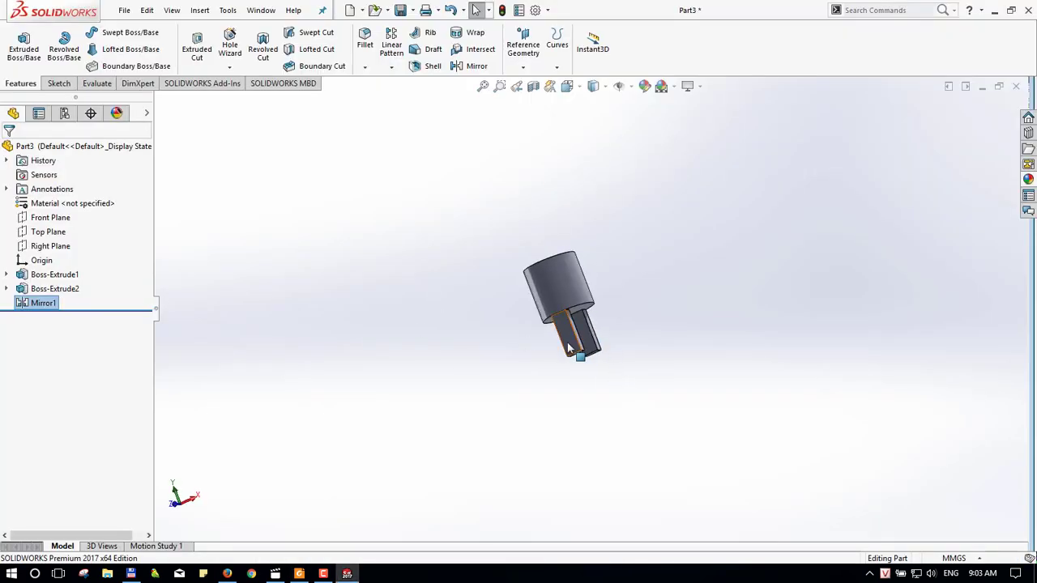
left_click(585, 350)
left_click(622, 307)
left_click(666, 351)
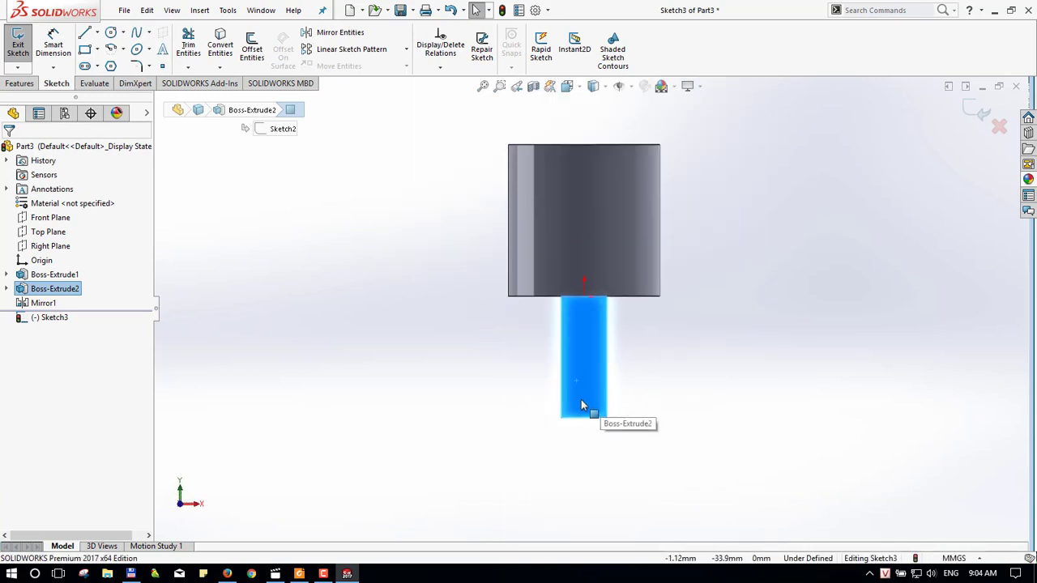
- Draw a 7.5 mm radius circle centred on the leg's bottom edge
key("c")
left_click(583, 418)
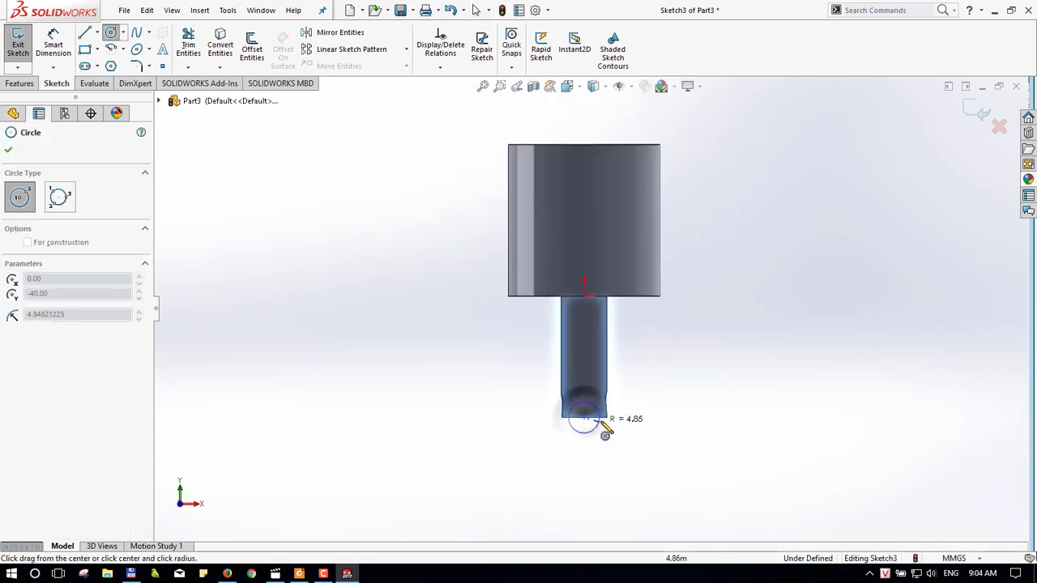
left_click(607, 418)
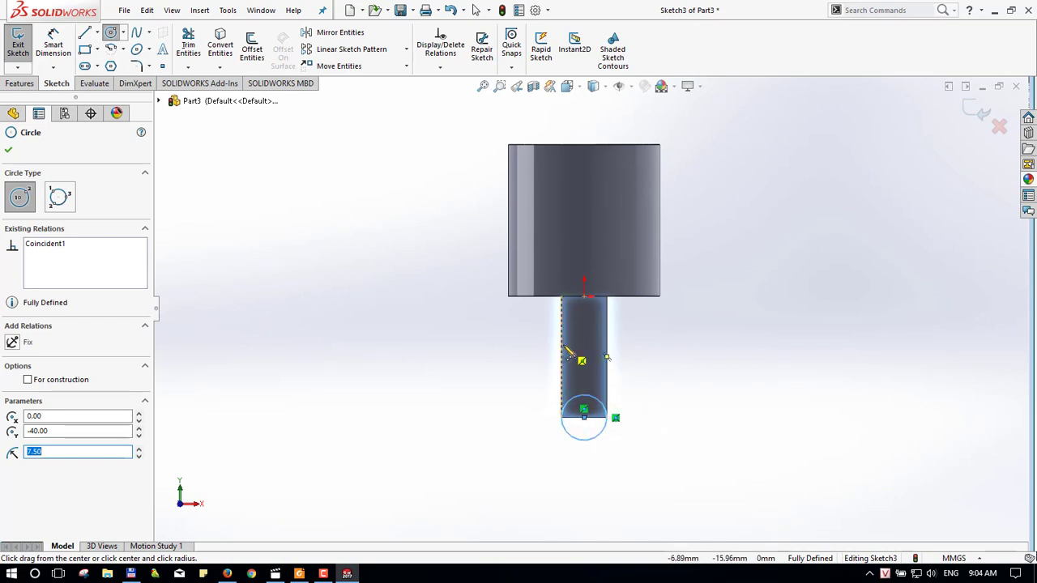
mouse_move(639, 422)
middle_mouse_down()
mouse_move(624, 413)
mouse_move(632, 430)
mouse_move(500, 426)
middle_mouse_up()
key("Escape")
key("e")
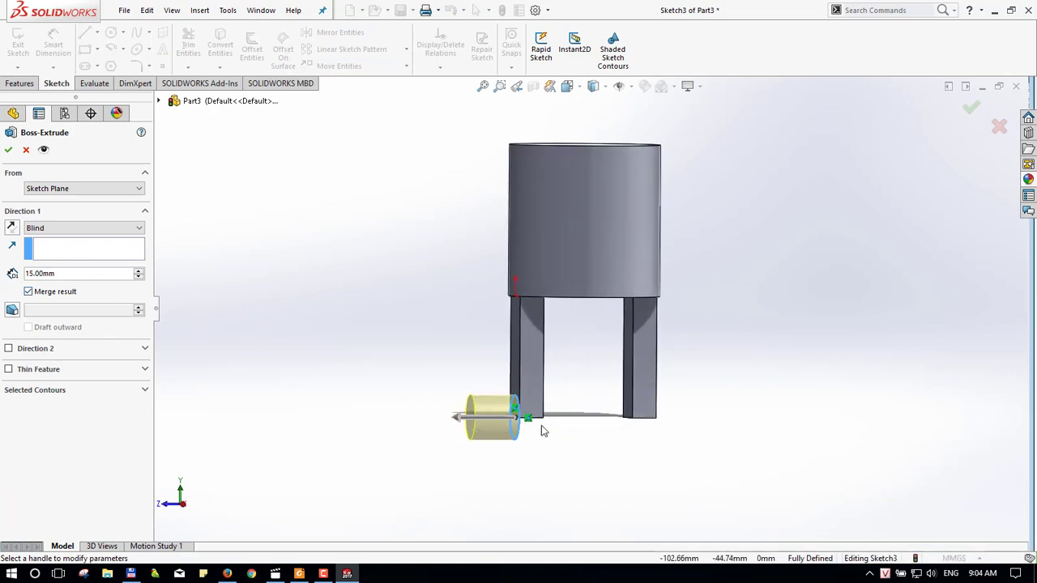
- Extrude the circle reversed, Up To Surface ending at the far leg's face
left_click(12, 228)
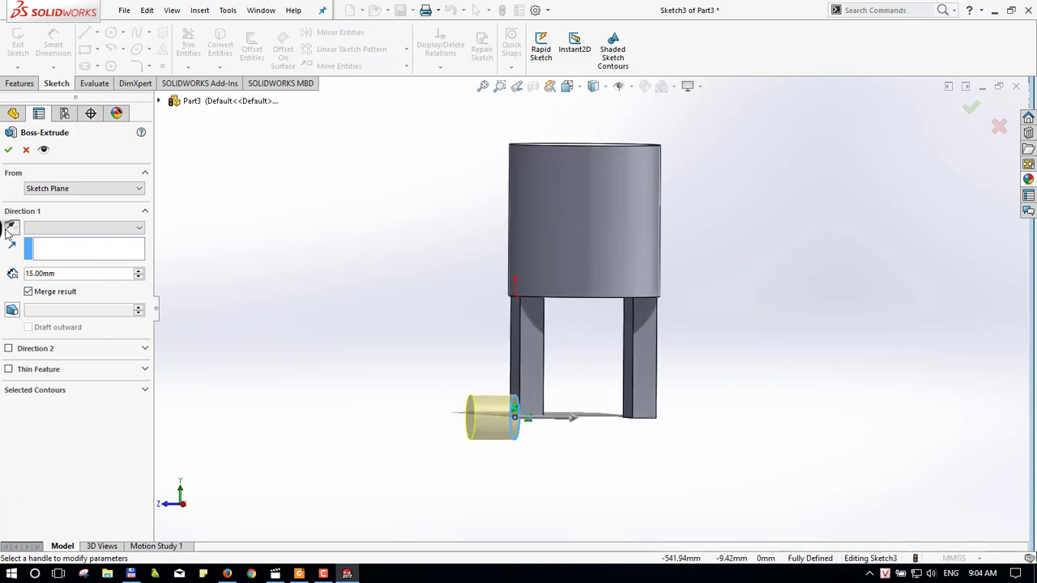
left_click(115, 233)
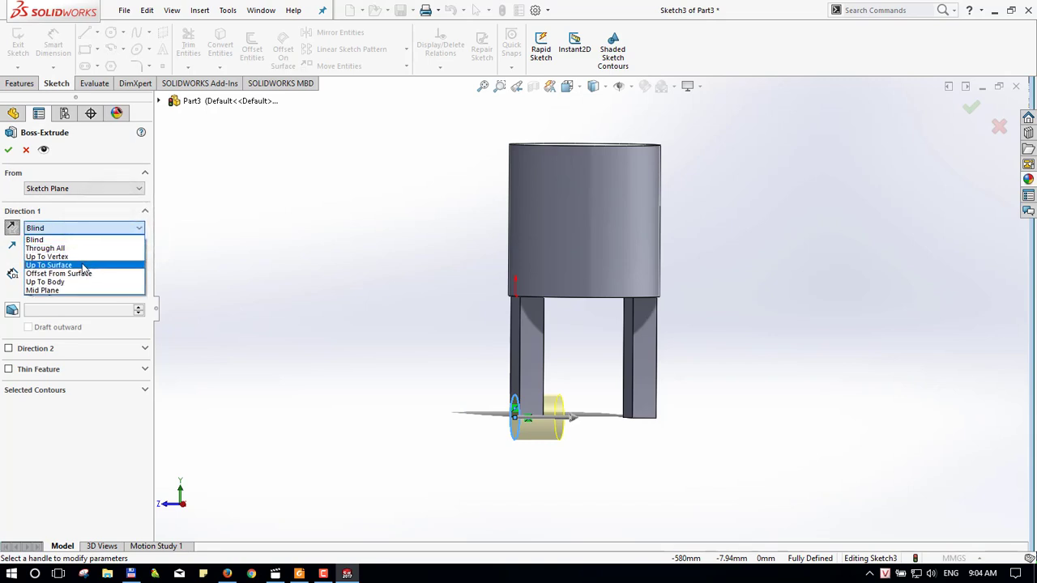
left_click(84, 266)
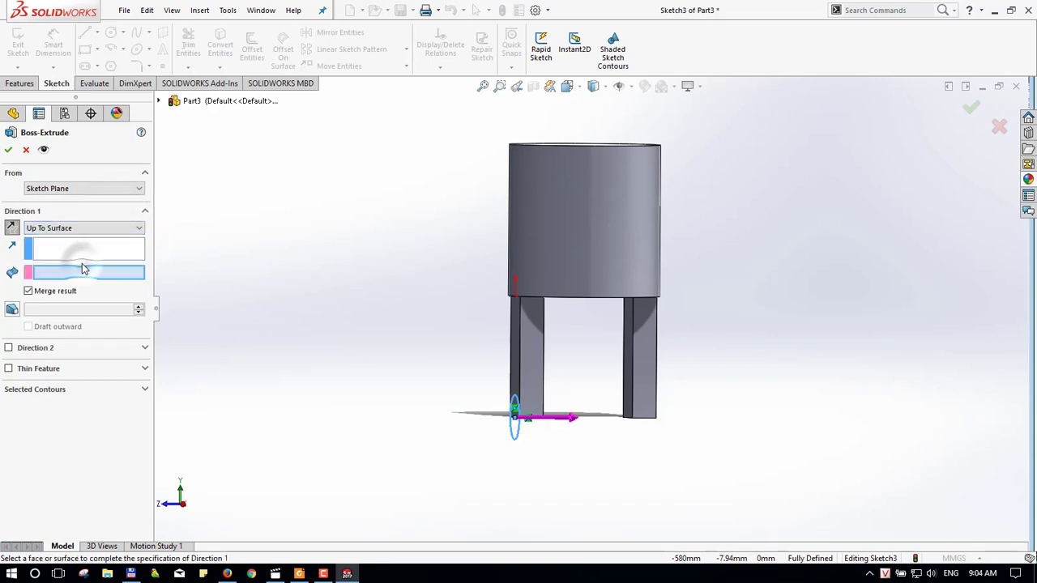
mouse_move(687, 448)
middle_mouse_down()
mouse_move(597, 432)
mouse_move(608, 402)
mouse_move(612, 438)
middle_mouse_up()
left_click(607, 402)
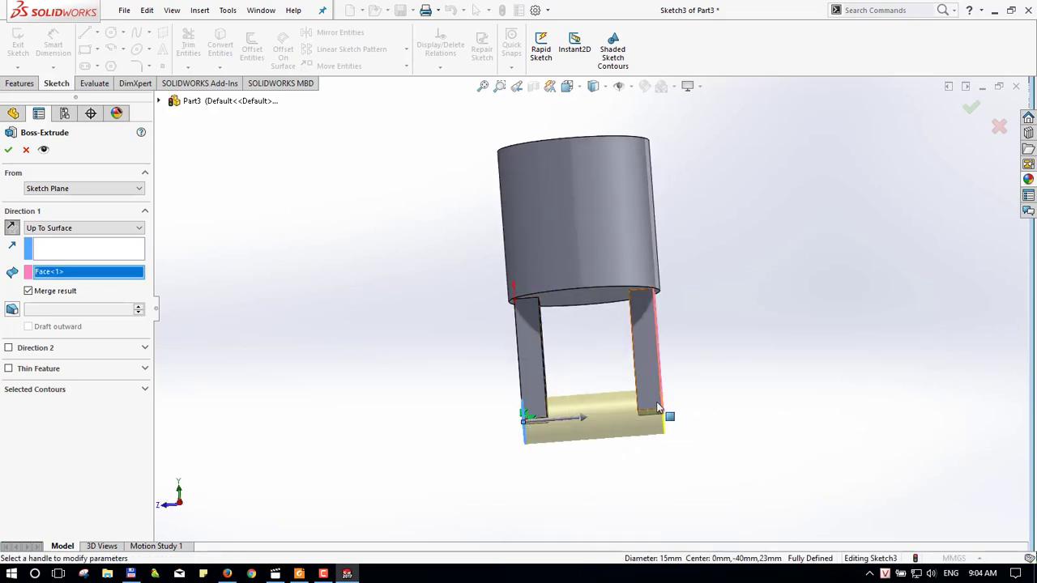
left_click(972, 106)
scroll(630, 414, "up", 2)
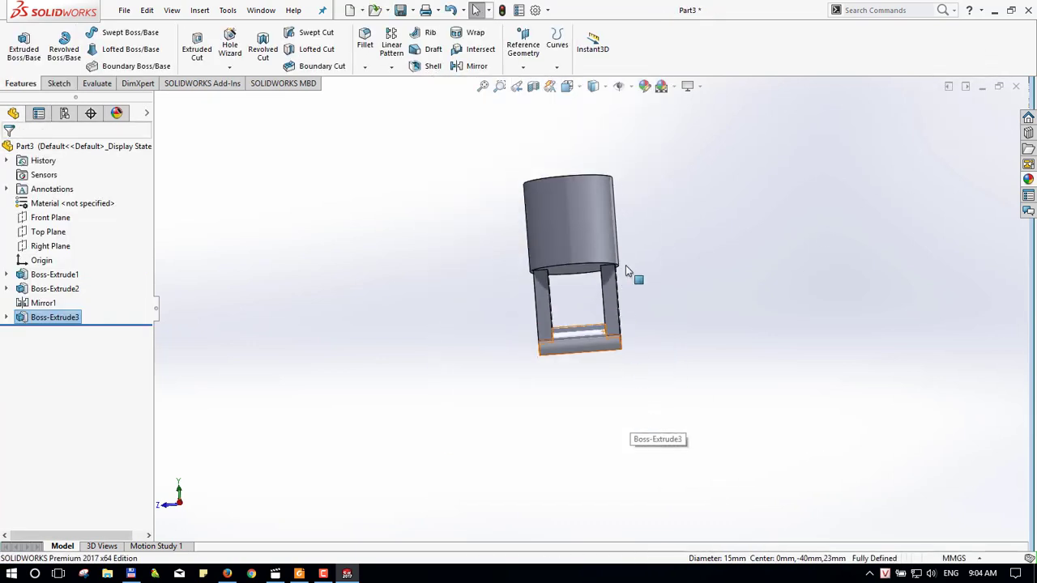
- Save the Piston part and close it
mouse_move(626, 268)
middle_mouse_down()
mouse_move(618, 223)
mouse_move(537, 213)
middle_mouse_up()
key("ctrl+s")
type("Piston")
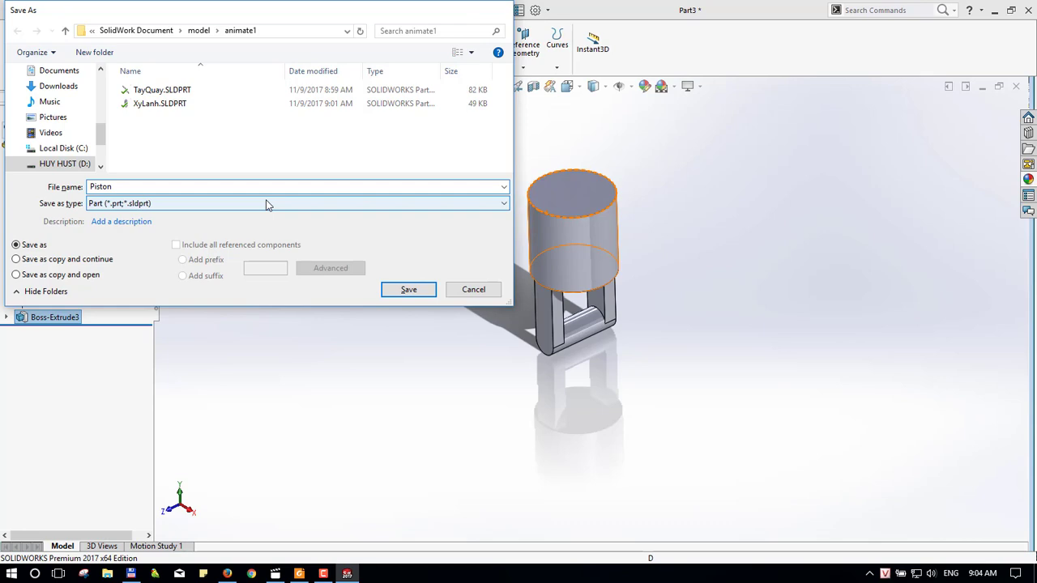
key("Return")
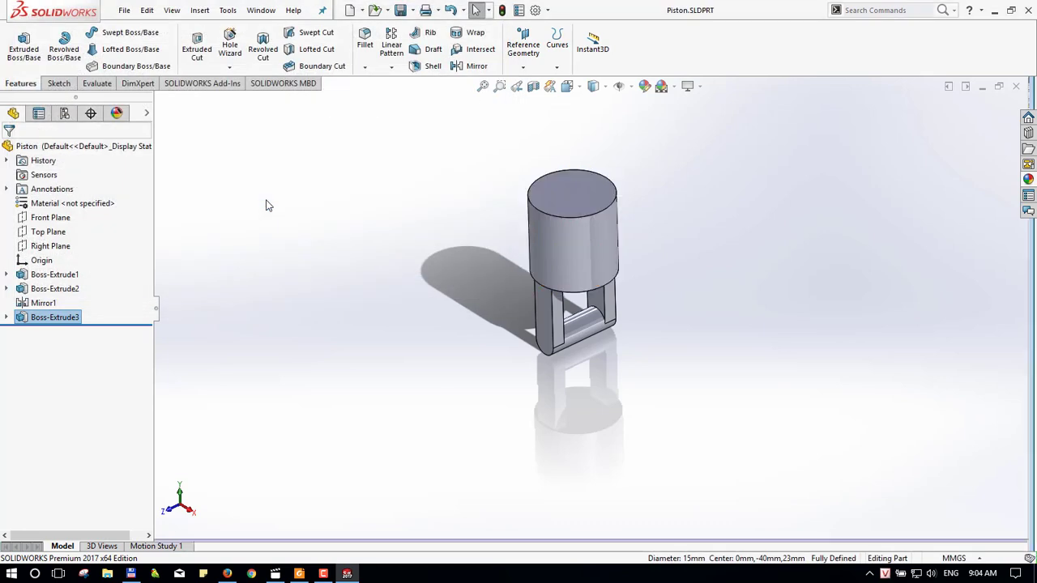
key("ctrl+w")
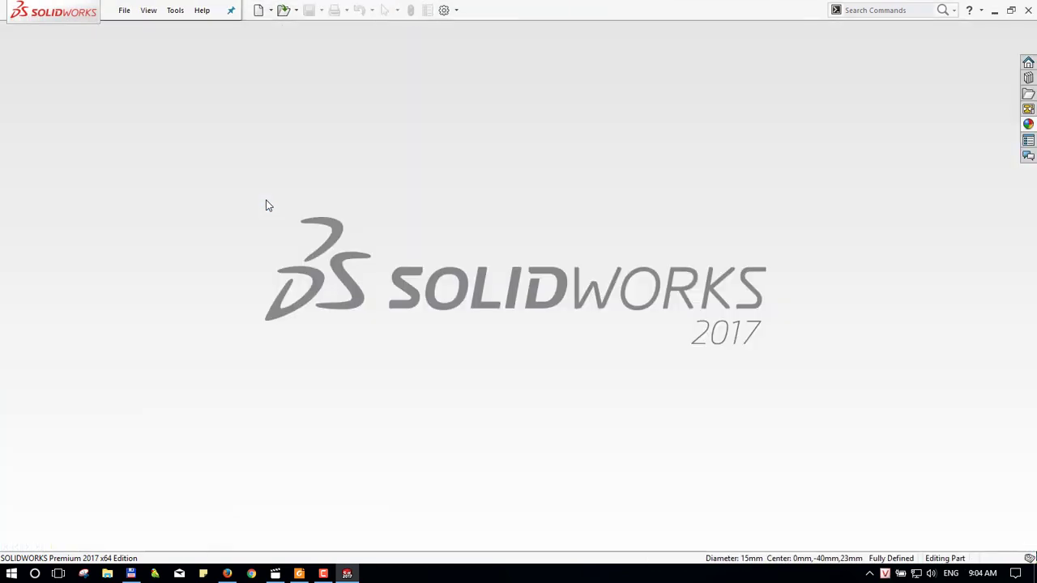
- Create a new blank part and review the connecting rod sketch in the tutorial PDF
key("ctrl+n")
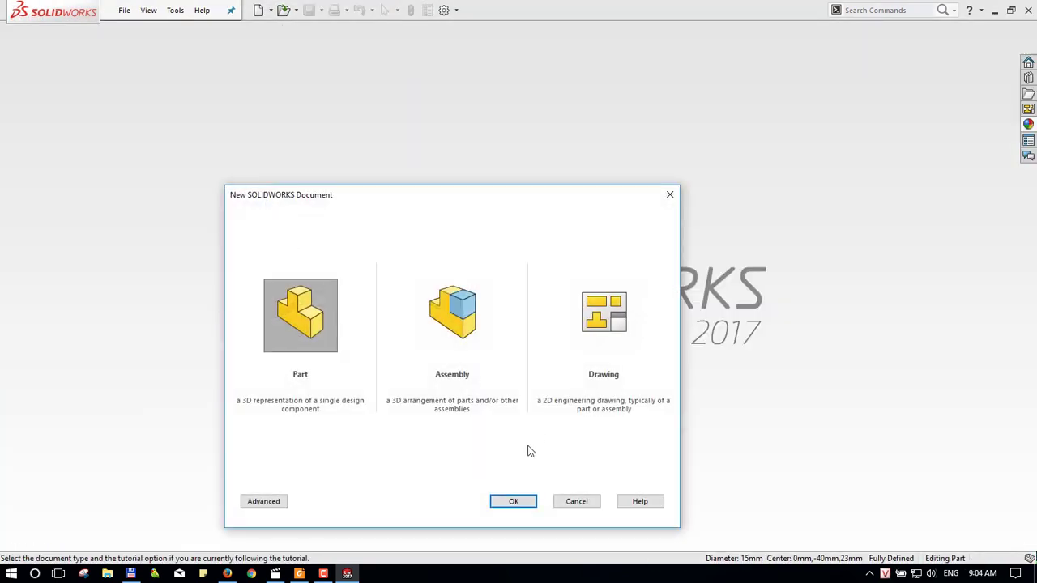
left_click(513, 502)
key("alt+Tab")
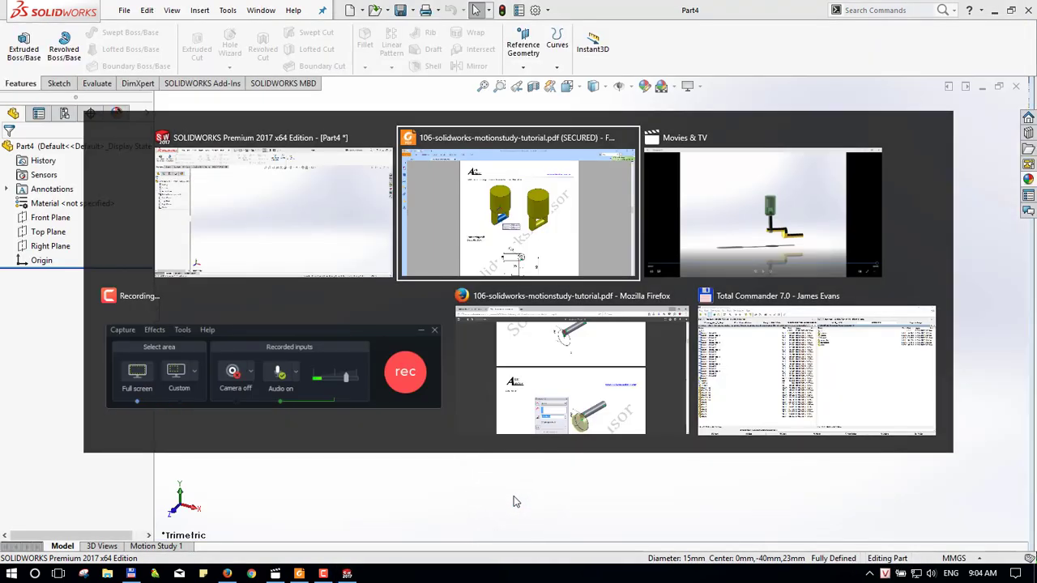
scroll(505, 363, "down", 5)
scroll(509, 351, "up", 2)
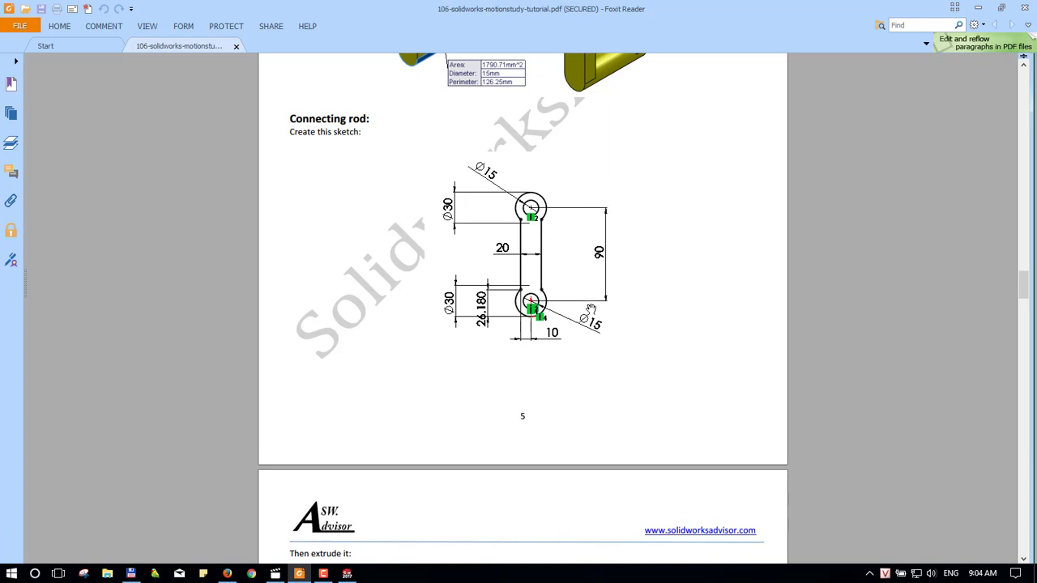
scroll(591, 311, "down", 2)
scroll(591, 308, "up", 2)
scroll(528, 359, "down", 2)
scroll(531, 362, "down", 4)
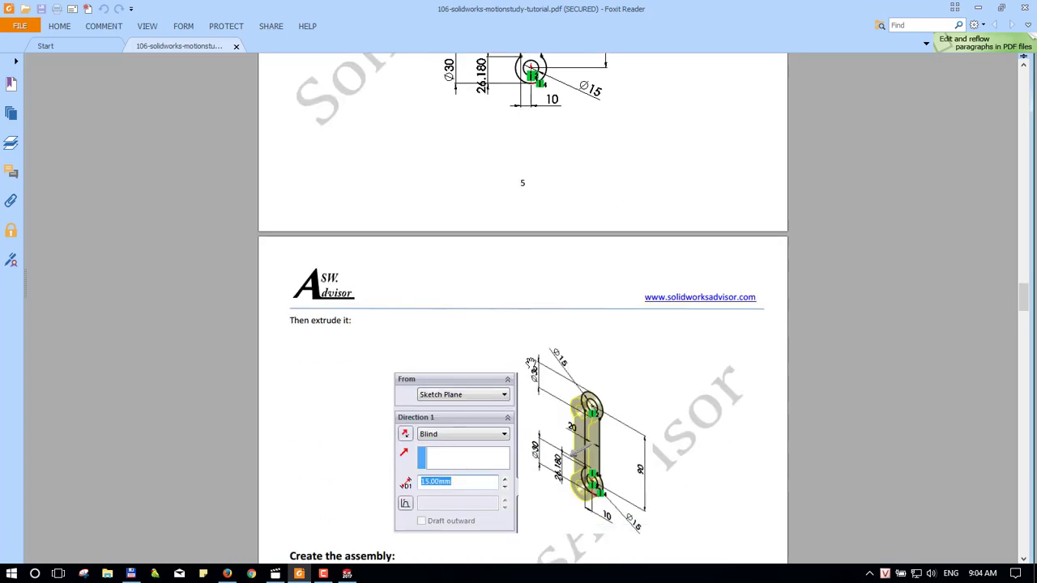
scroll(460, 480, "up", 3)
scroll(546, 168, "up", 3)
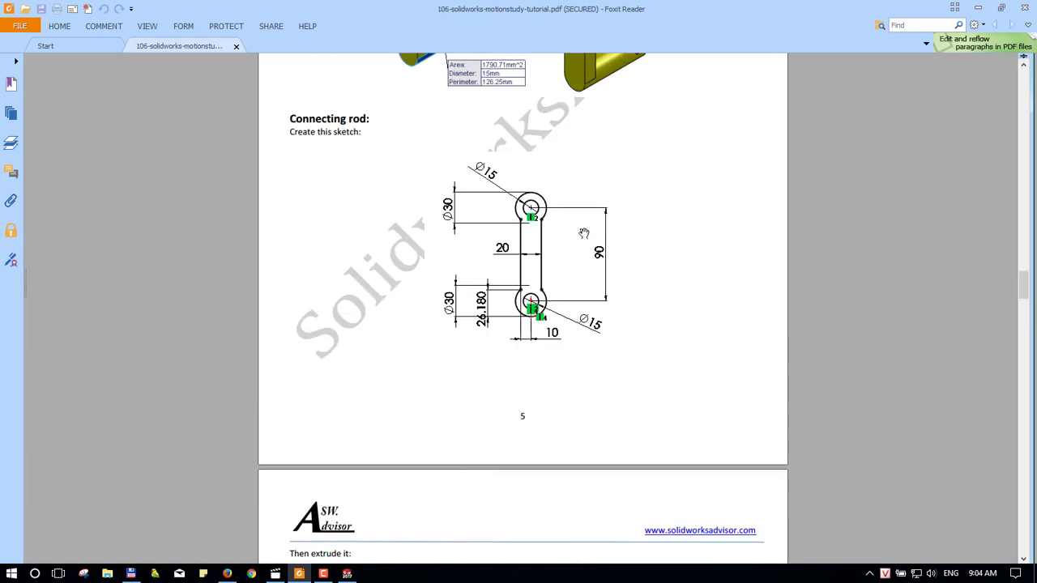
key("alt+Tab")
- Sketch two concentric circles centred on the origin on the Top Plane
left_click(45, 232)
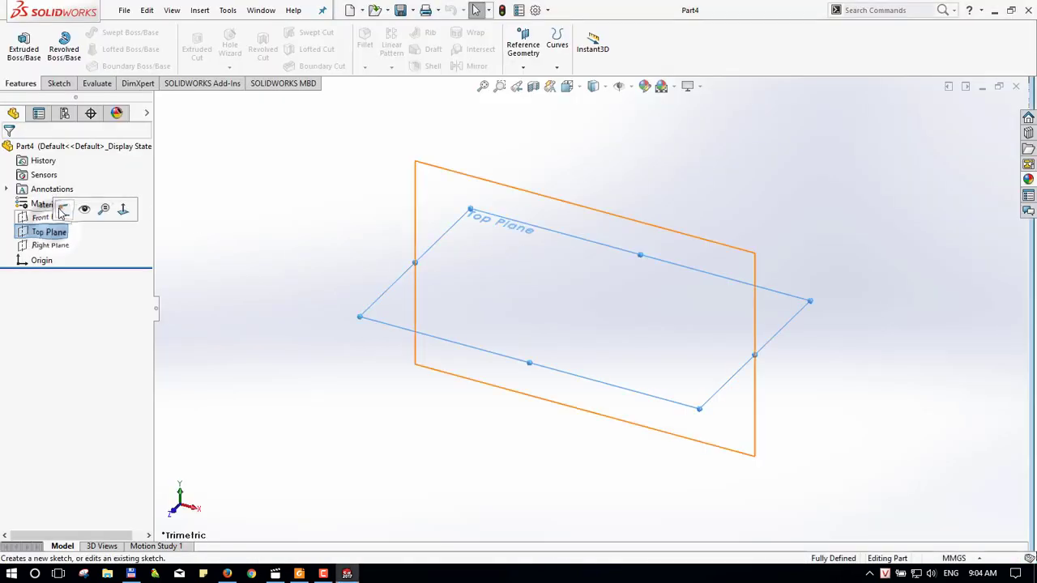
left_click(63, 209)
key("alt+Tab")
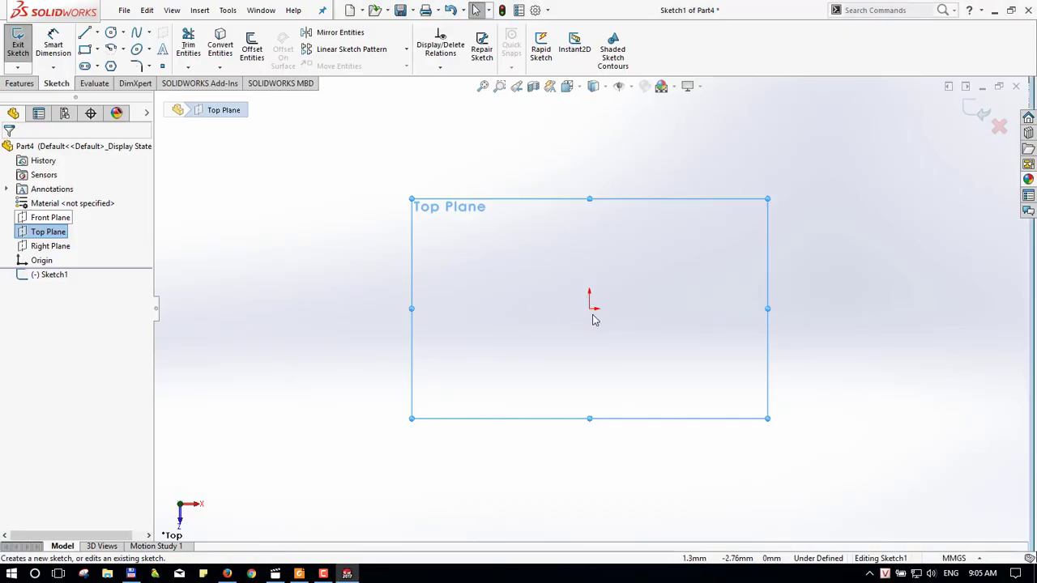
key("c")
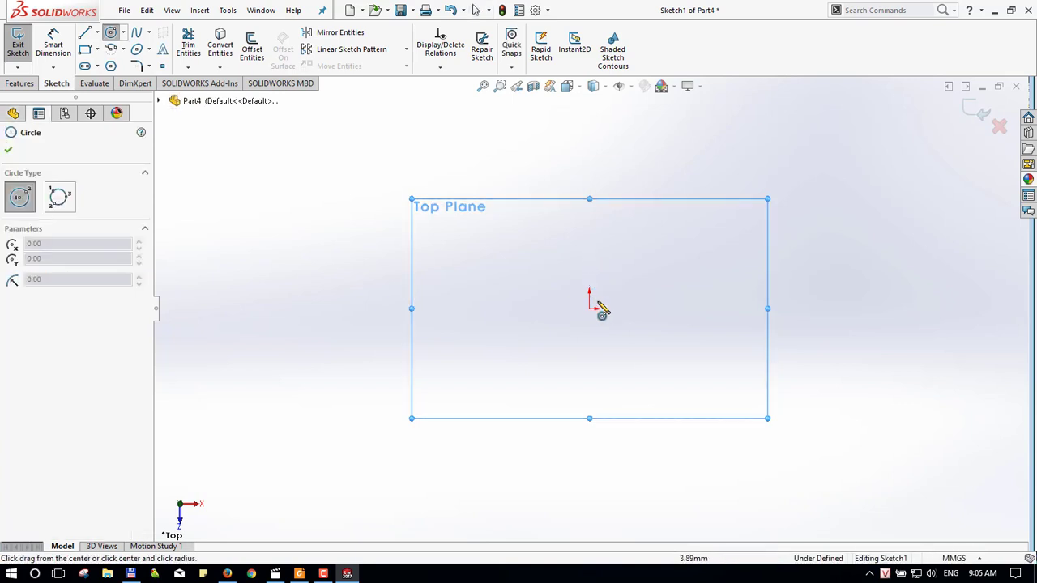
left_click(589, 308)
left_click(607, 327)
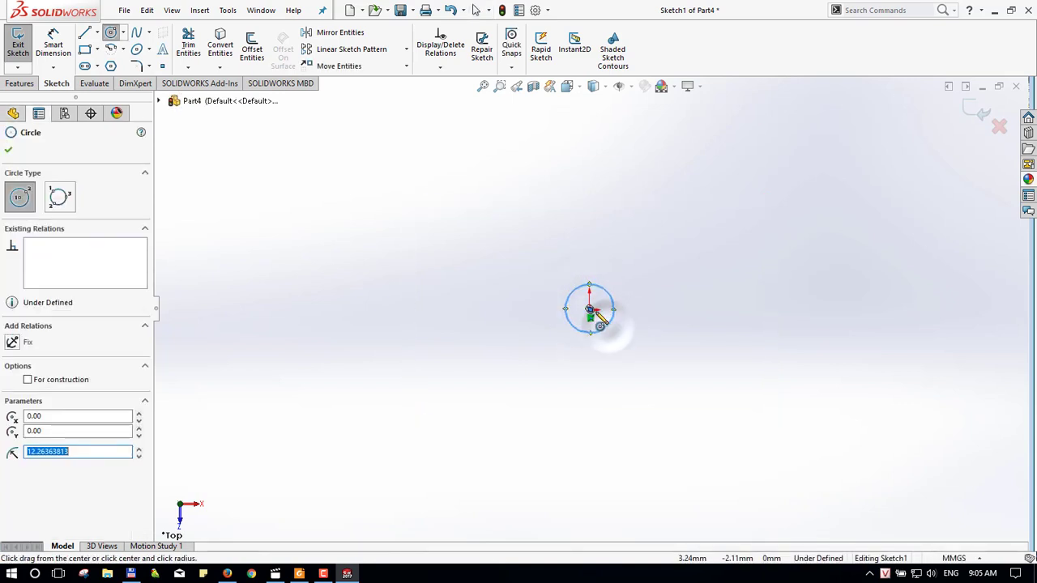
left_click(590, 309)
left_click(630, 351)
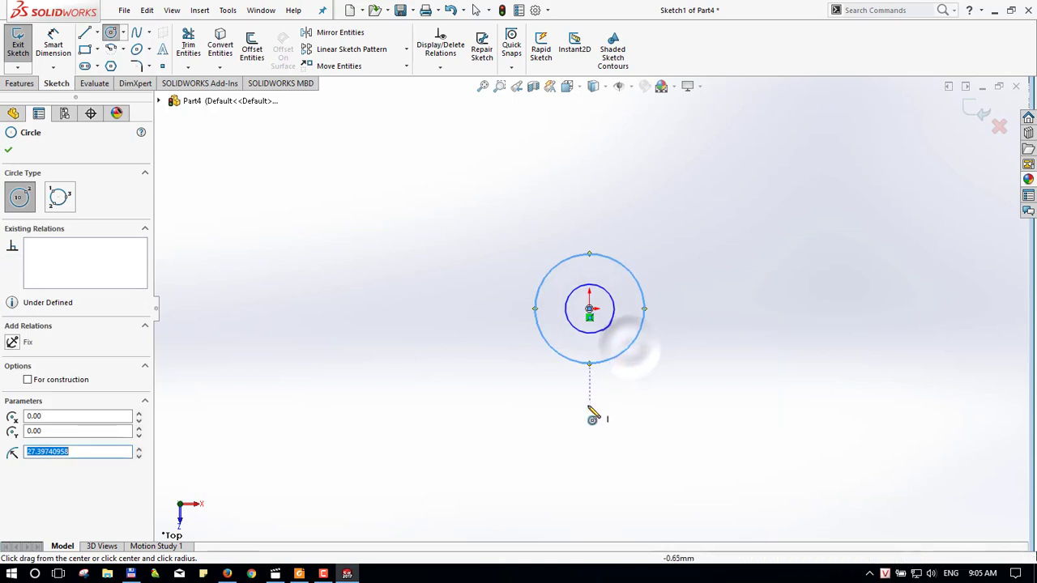
- Draw a second pair of concentric circles directly below the origin
left_click(588, 484)
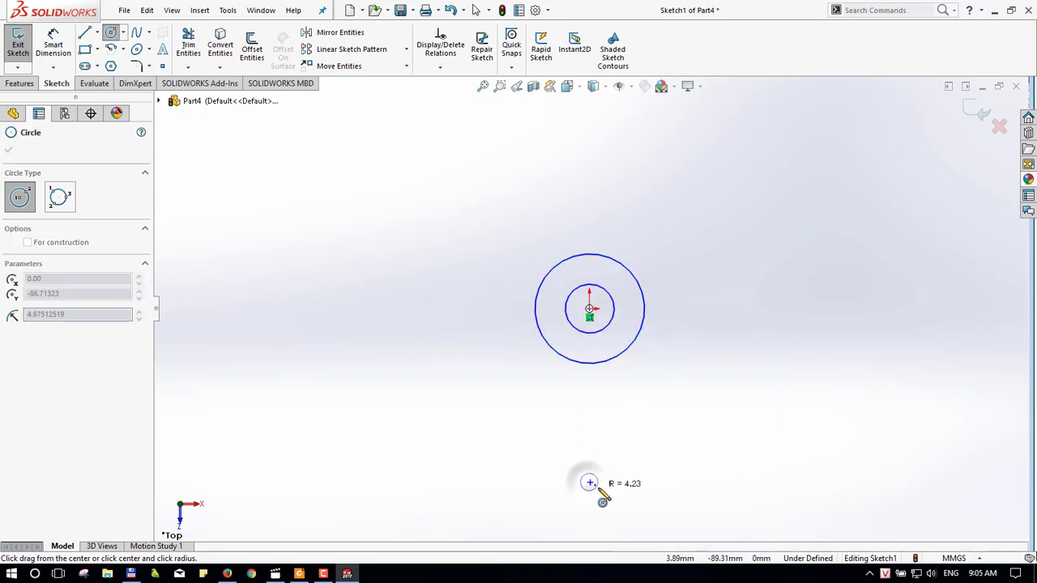
left_click(604, 491)
left_click(589, 483)
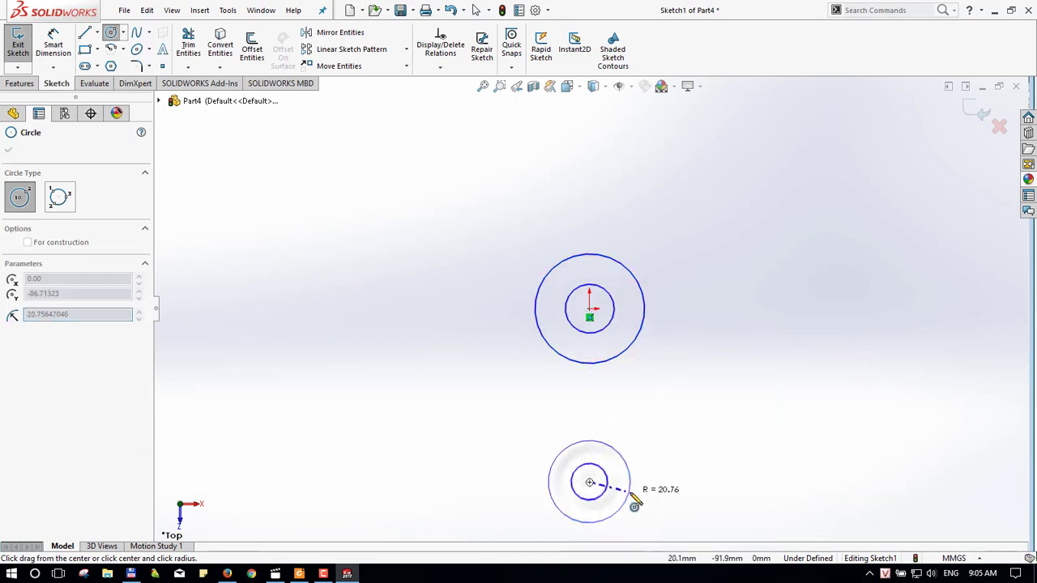
left_click(629, 502)
key("d")
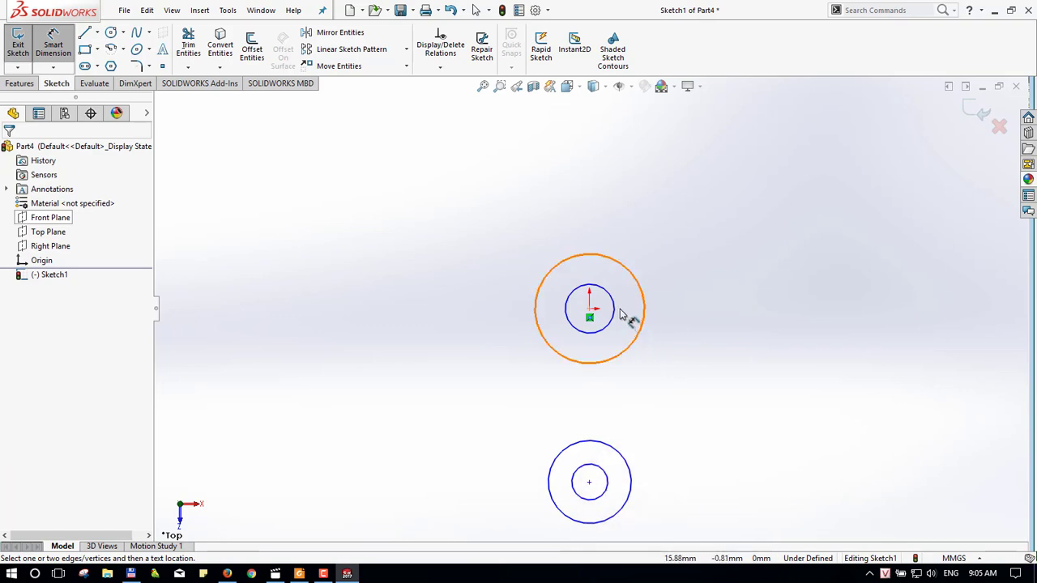
- Dimension the upper circle pair Ø15 inside and Ø30 outside
left_click(616, 310)
left_click(698, 260)
key("alt+Tab")
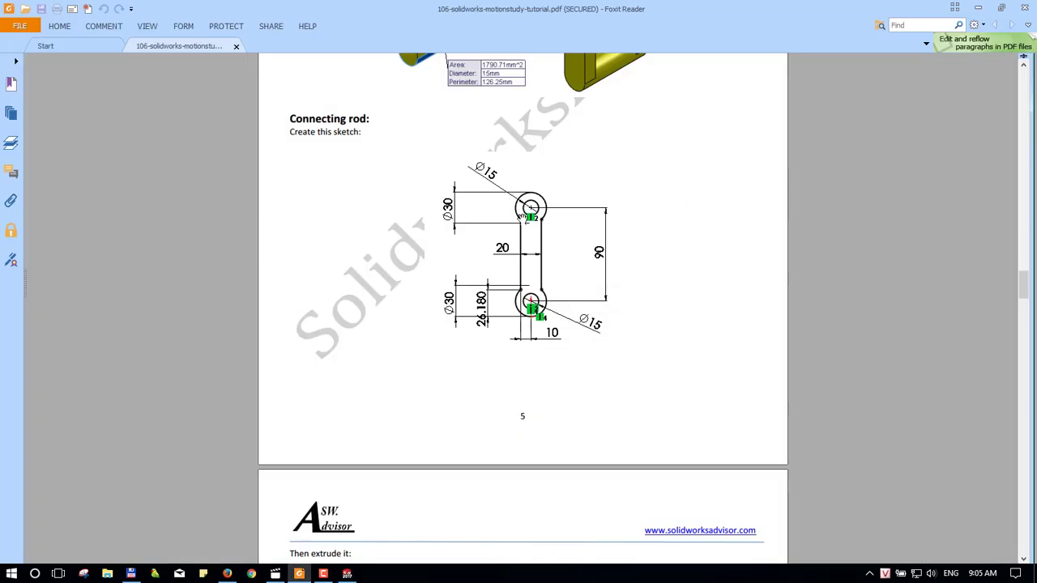
key("alt+Tab")
type("15")
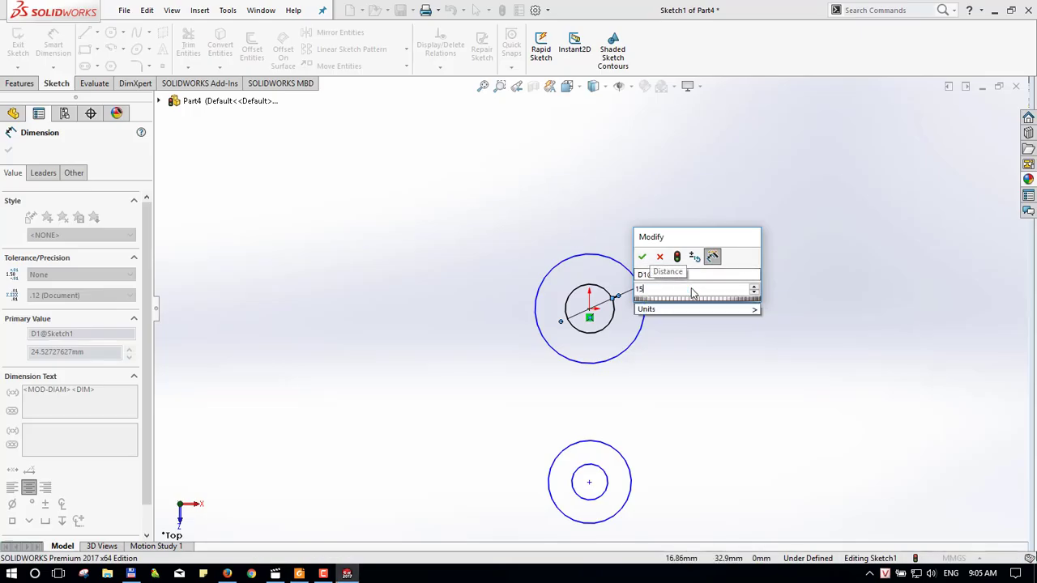
key("Return")
left_click(630, 270)
left_click(650, 235)
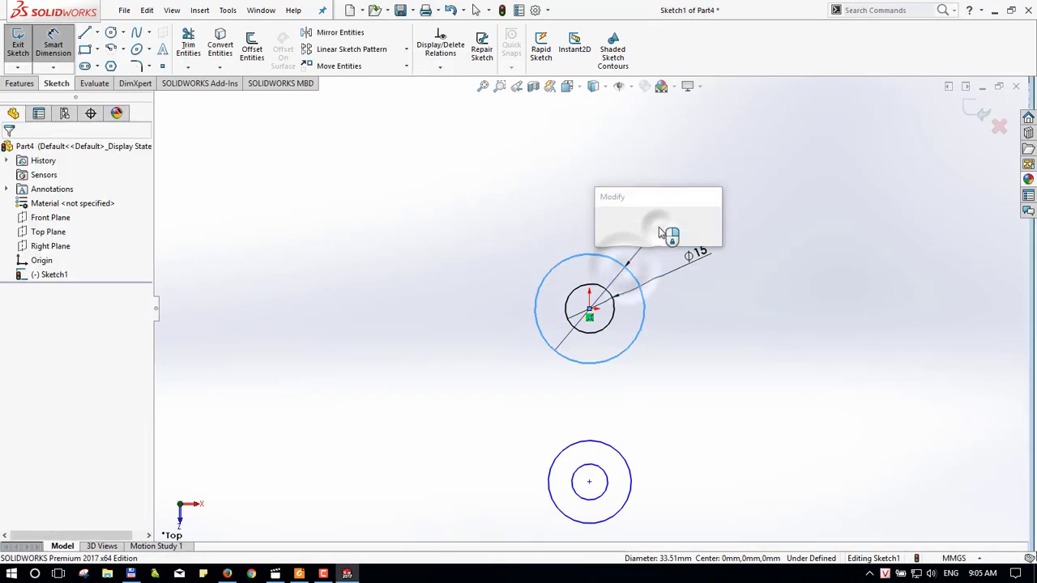
type("30")
key("Return")
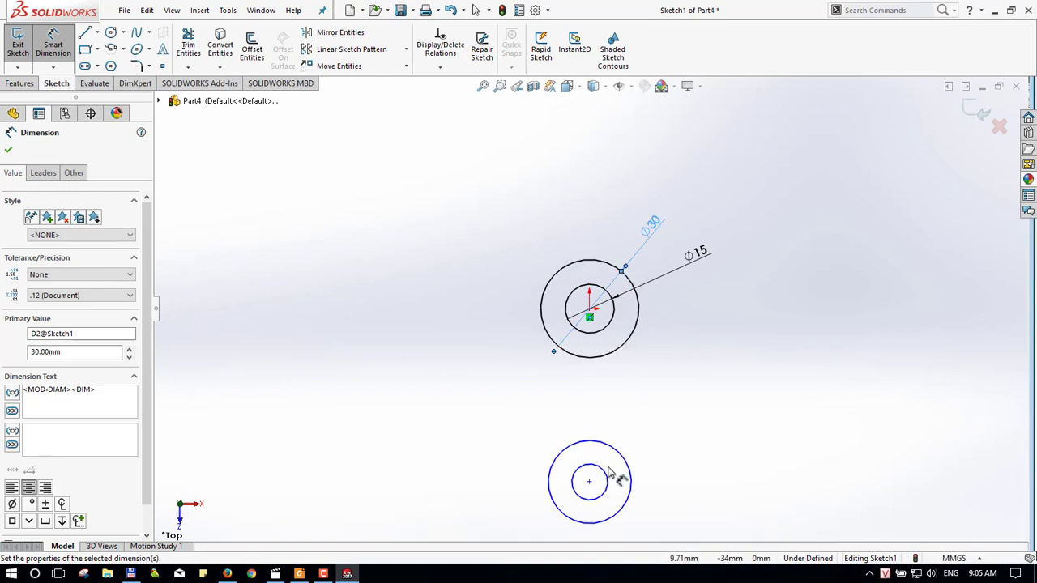
- Dimension the lower circle pair Ø15 inside and Ø30 outside
left_click(604, 479)
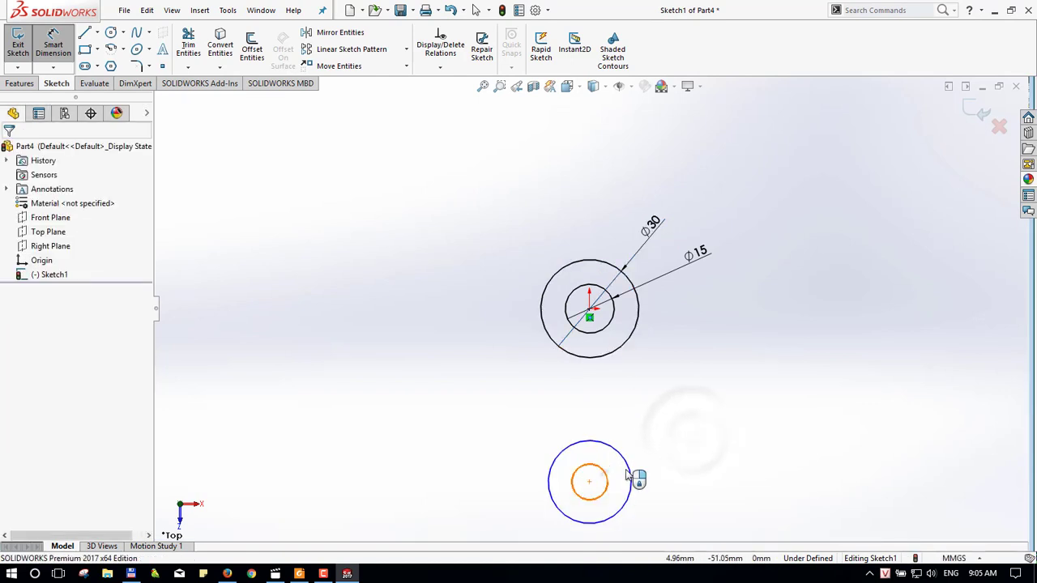
left_click(685, 448)
type("15")
key("Return")
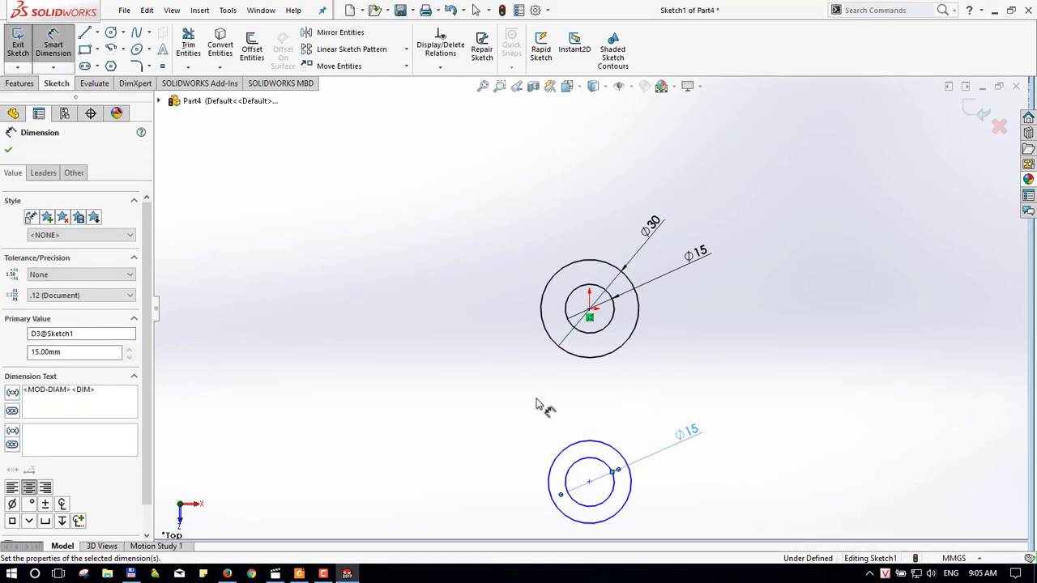
left_click(613, 446)
left_click(729, 395)
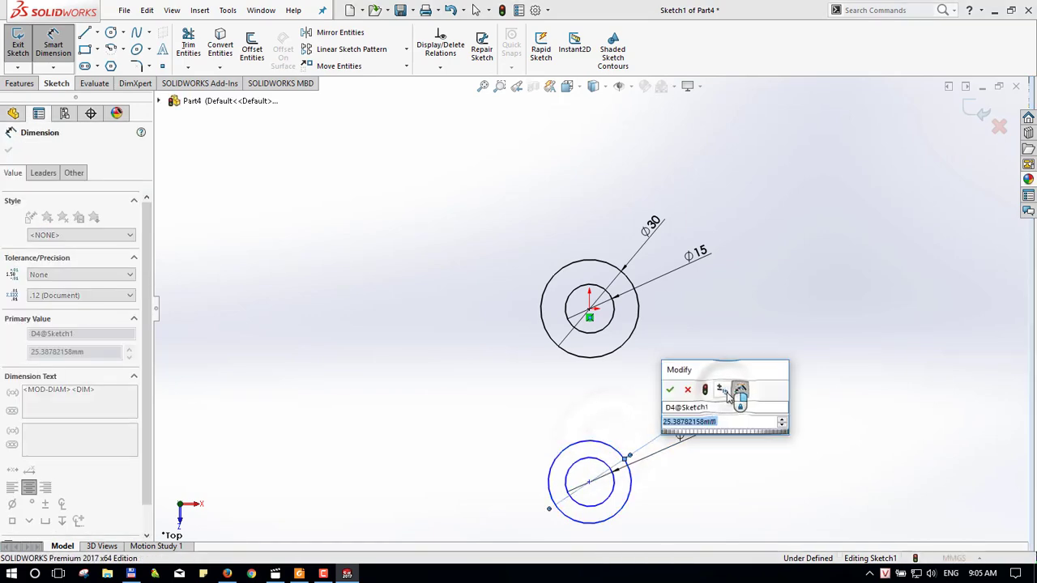
type("30")
key("Return")
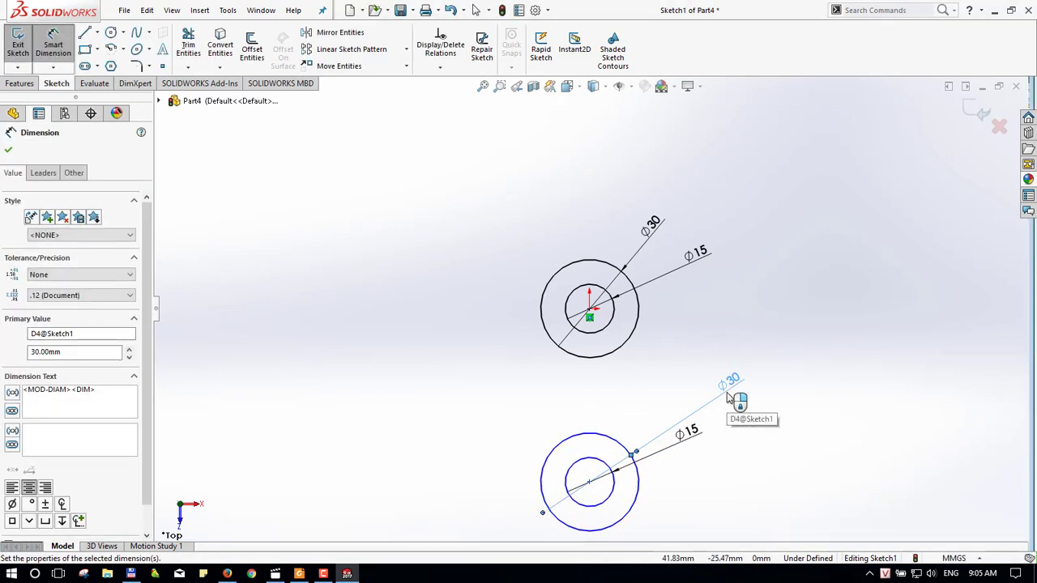
- Set the vertical distance between the two circle centres to 90 mm
key("alt+Tab")
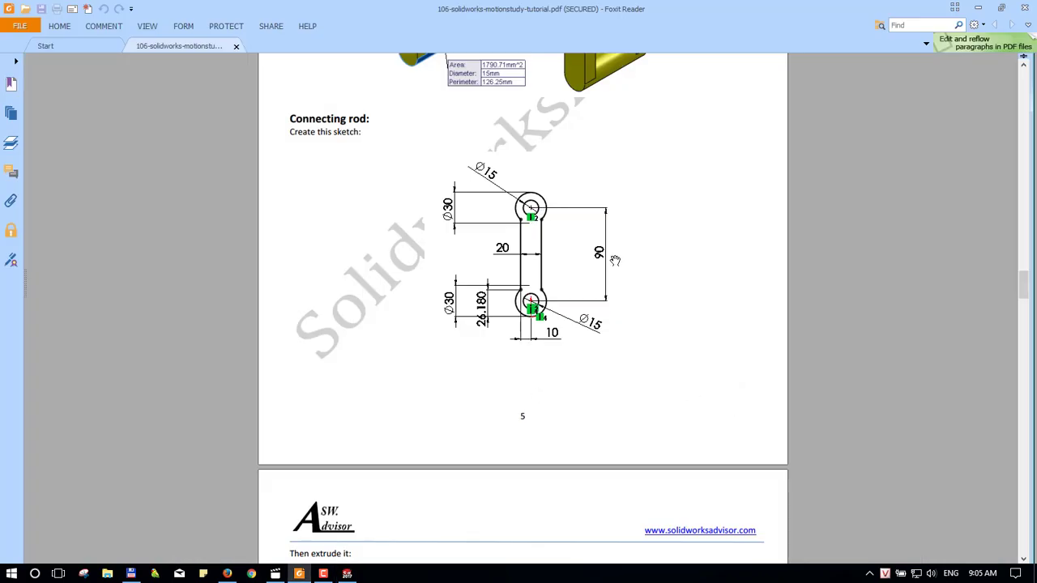
key("alt+Tab")
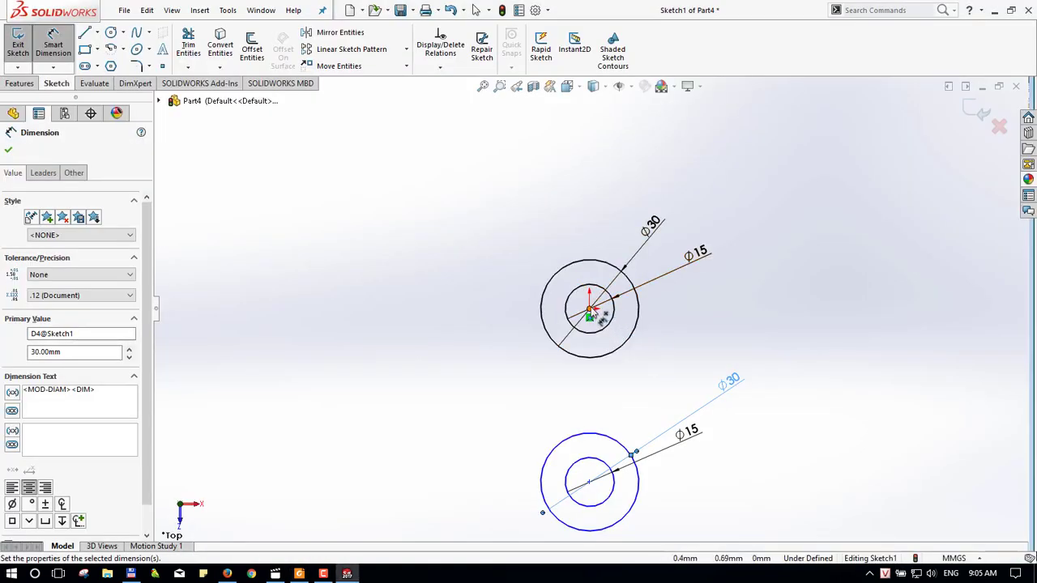
left_click(589, 309)
left_click(589, 482)
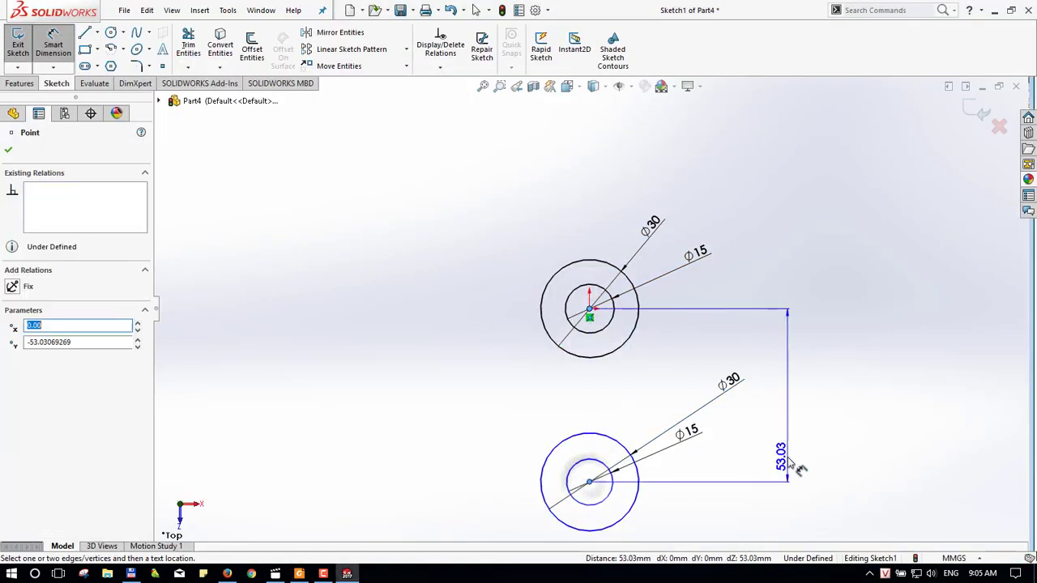
left_click(788, 463)
type("90")
key("Return")
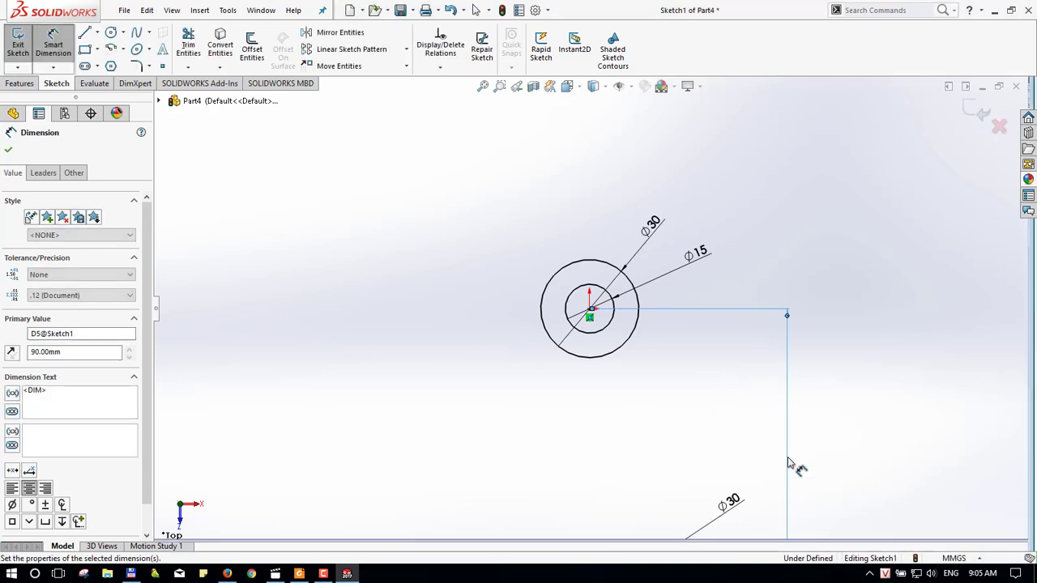
scroll(769, 438, "down", 3)
scroll(729, 429, "up", 3)
scroll(556, 340, "down", 1)
scroll(556, 340, "down", 1)
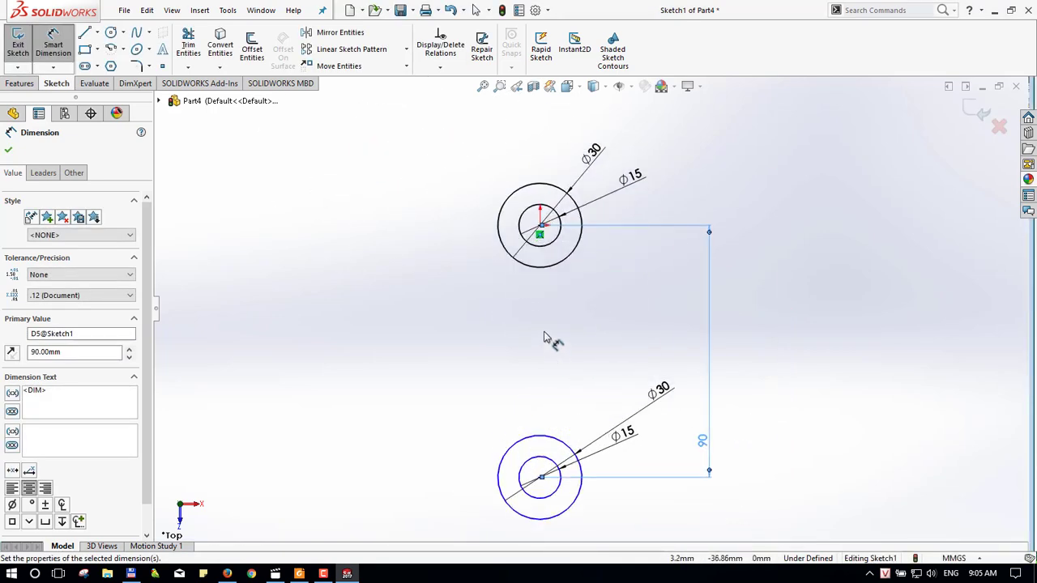
key("alt+Tab")
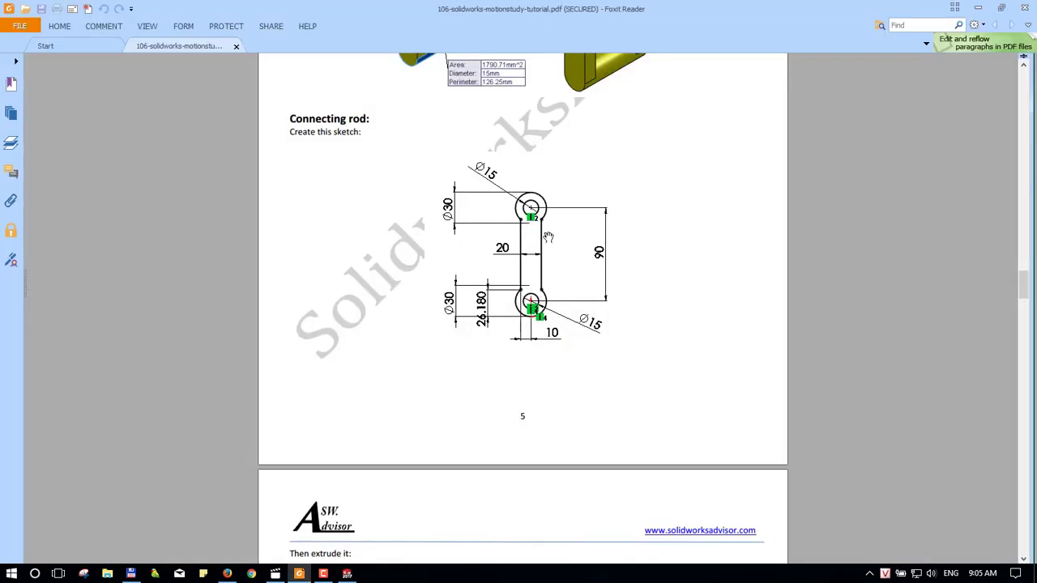
key("alt+Tab")
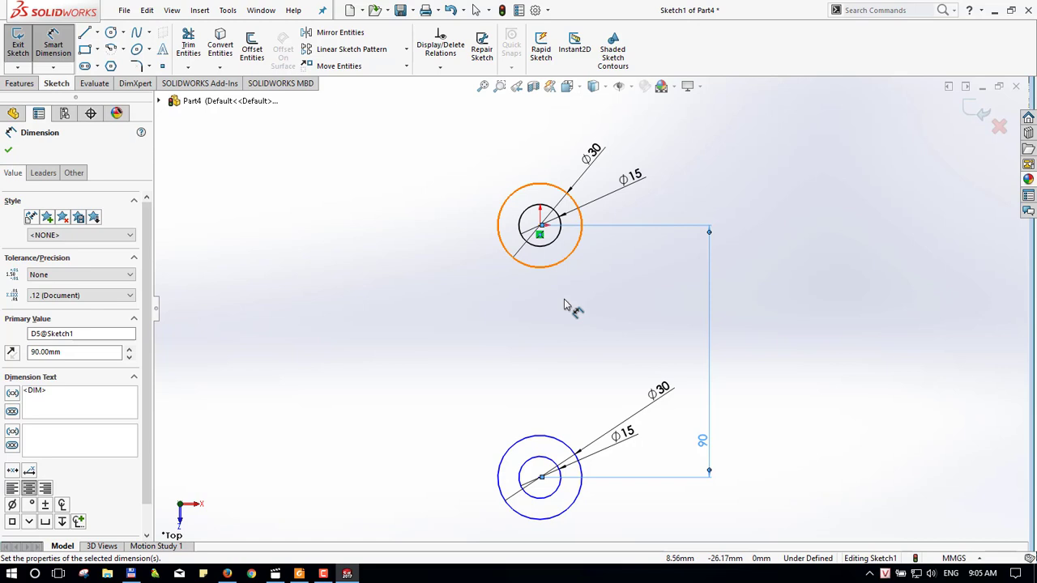
- Draw vertical lines on both sides from the top Ø30 circle down to the bottom one
key("l")
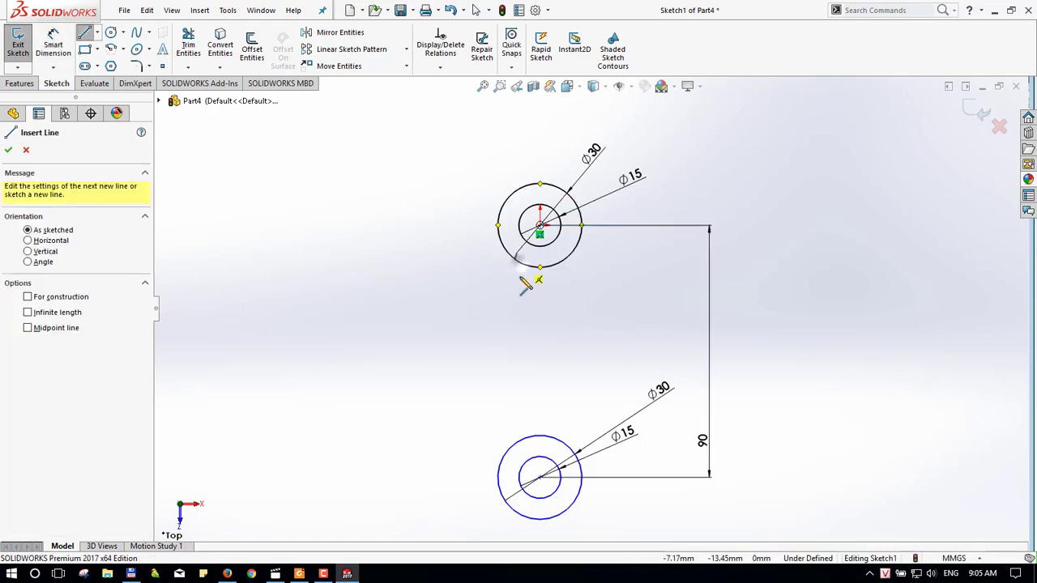
left_click(499, 225)
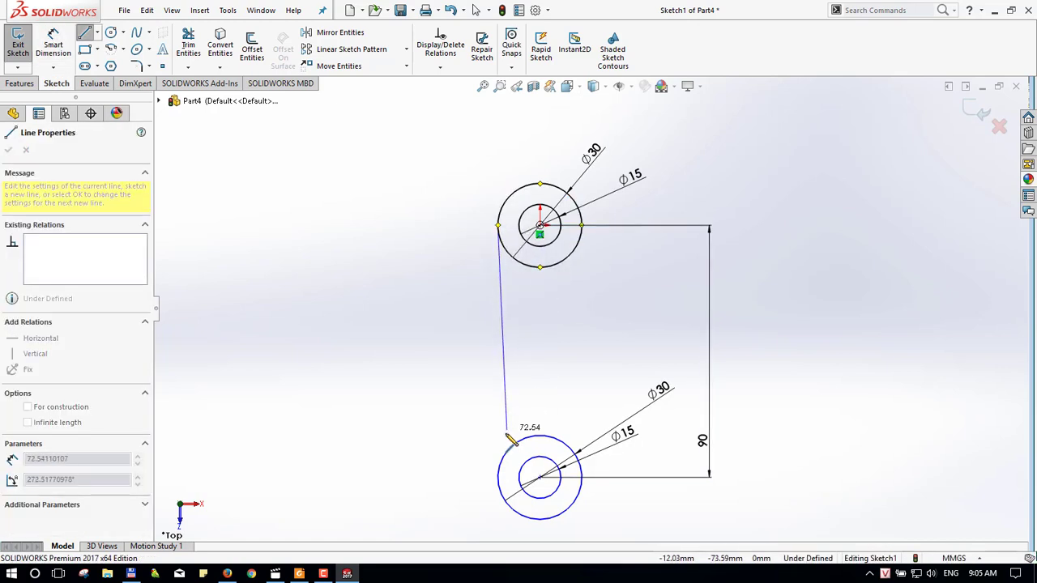
key("Escape")
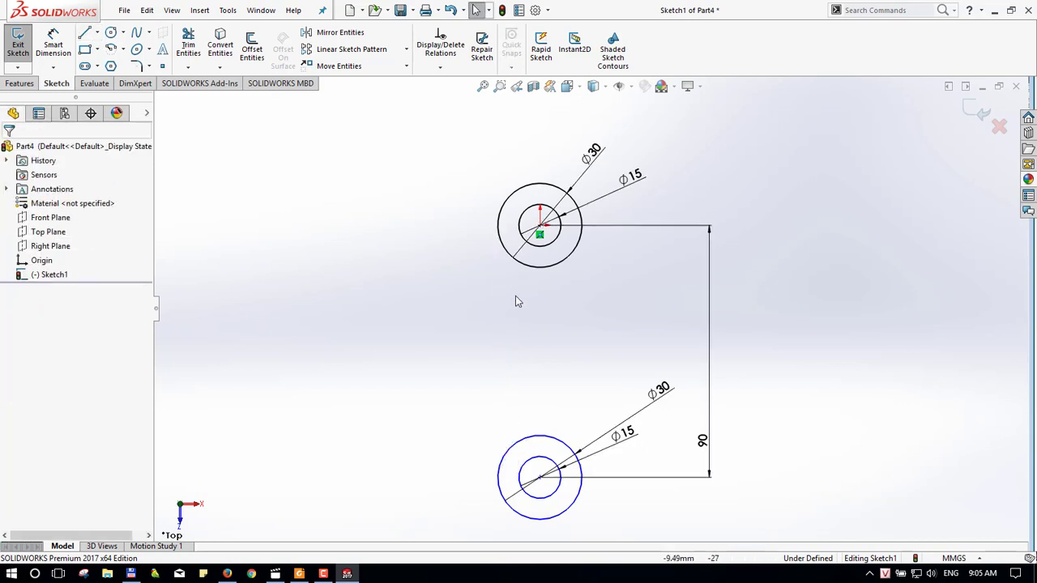
key("l")
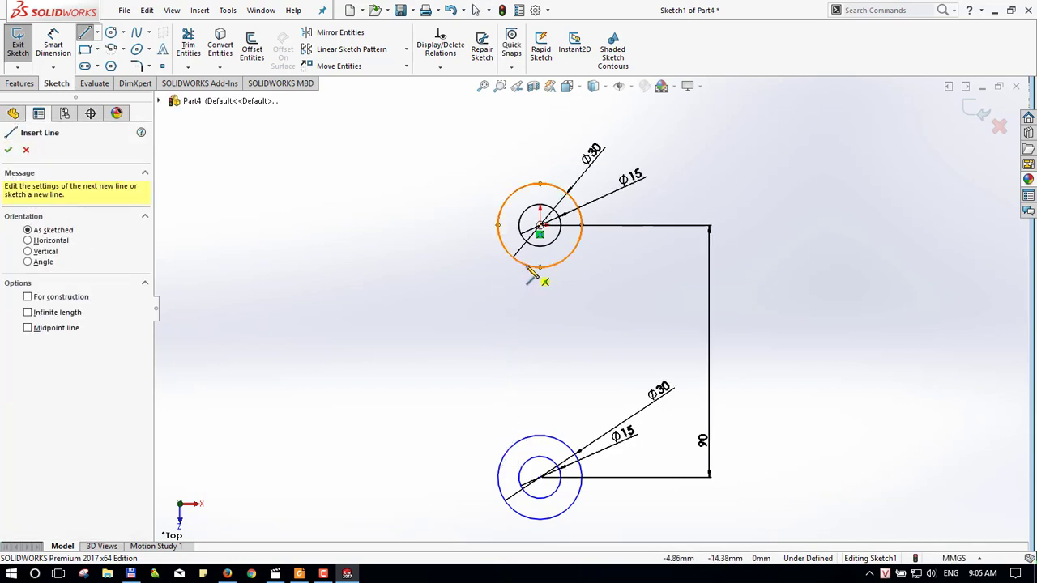
left_click(558, 263)
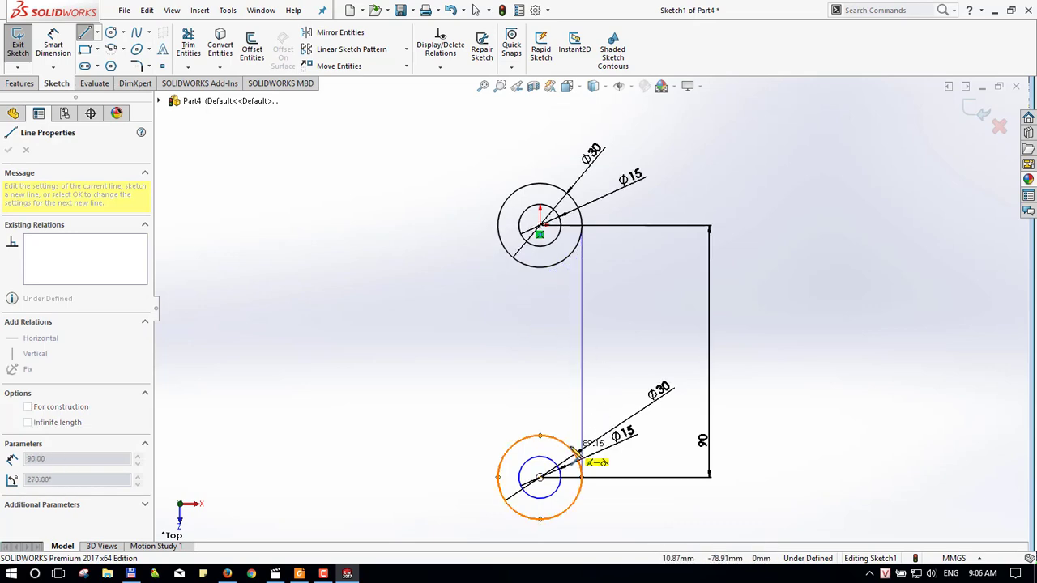
left_click(578, 458)
key("Escape")
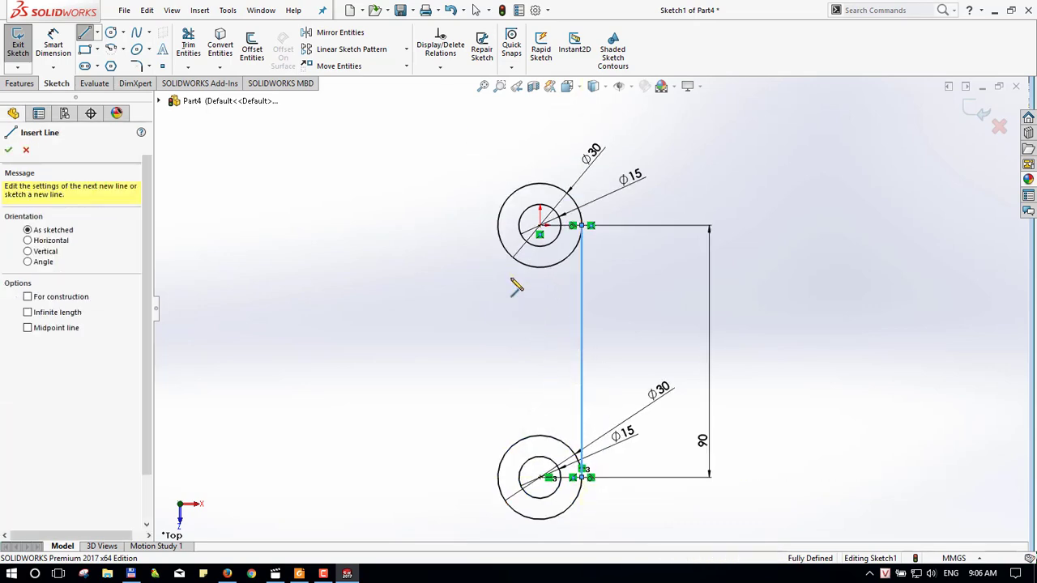
key("Escape")
key("l")
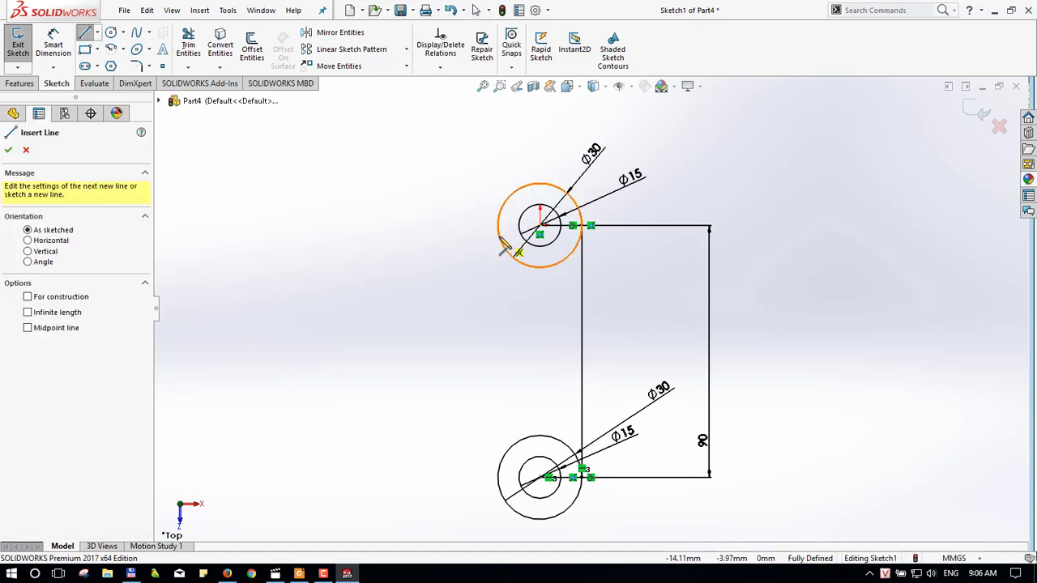
left_click(498, 225)
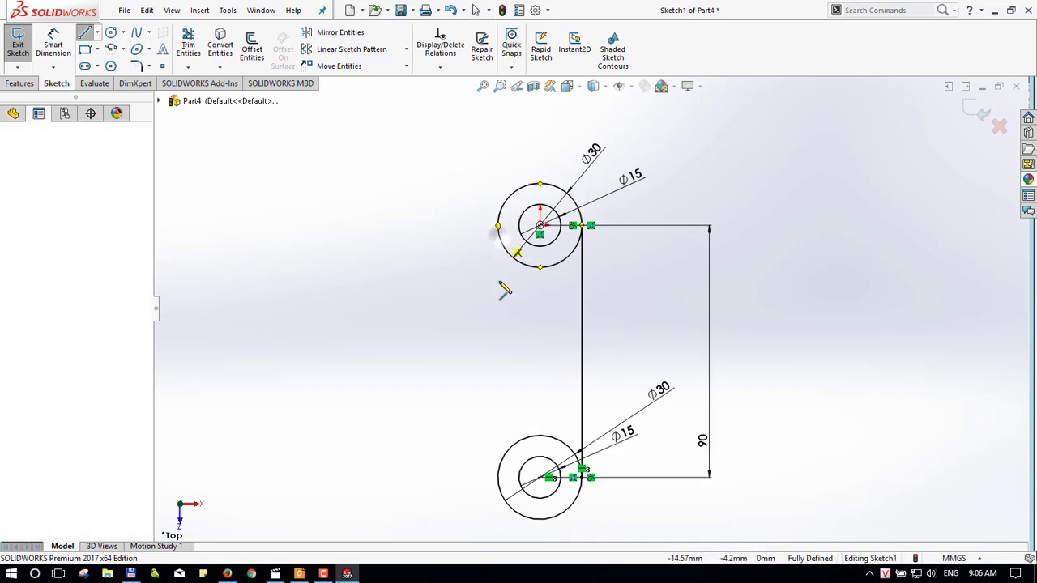
left_click(498, 478)
key("Escape")
key("Escape")
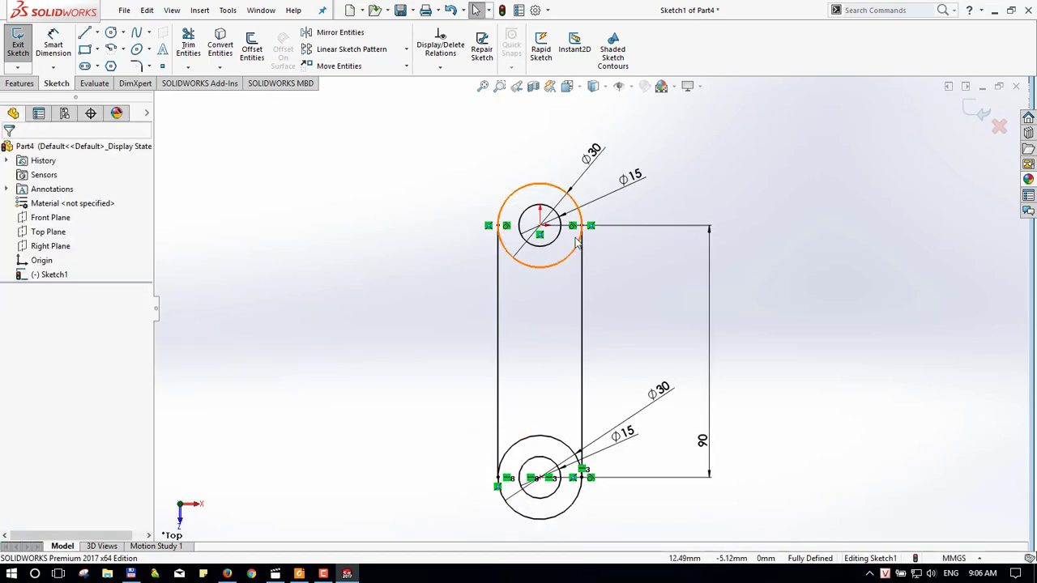
- Delete the stray point right of the top circle and bring up the tangent point's options
left_click(592, 228)
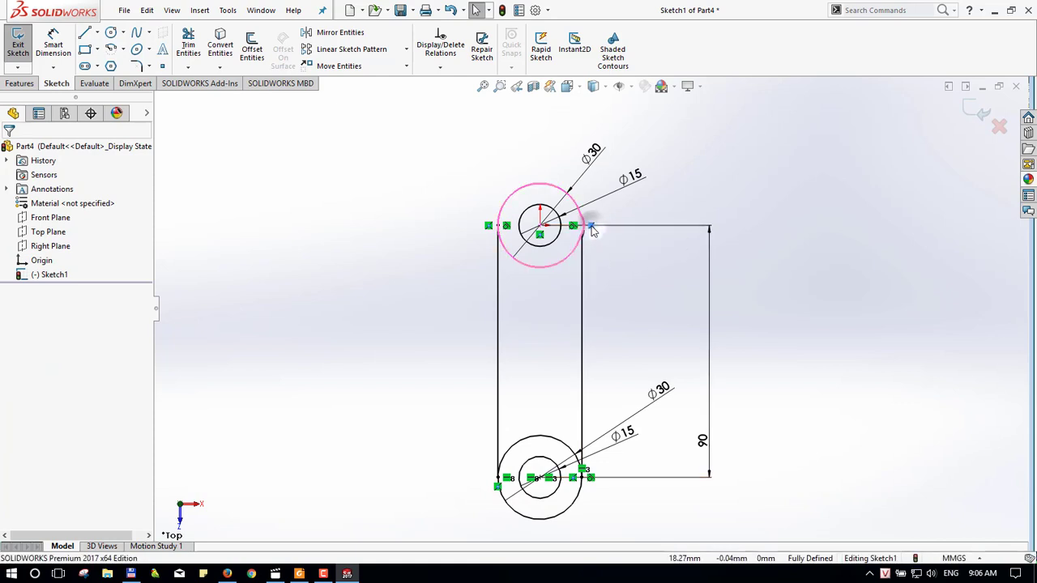
right_click(592, 228)
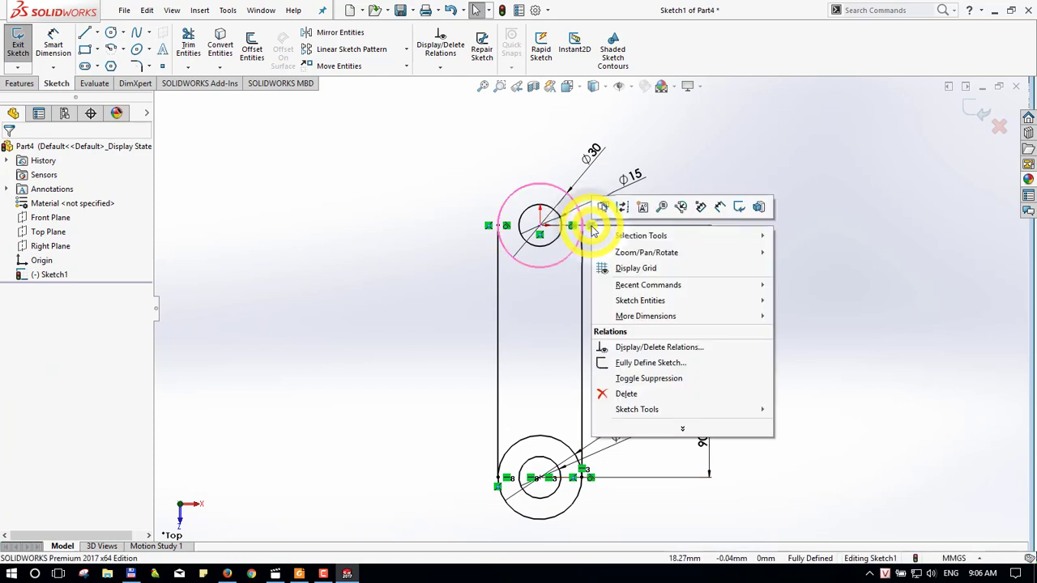
left_click(623, 395)
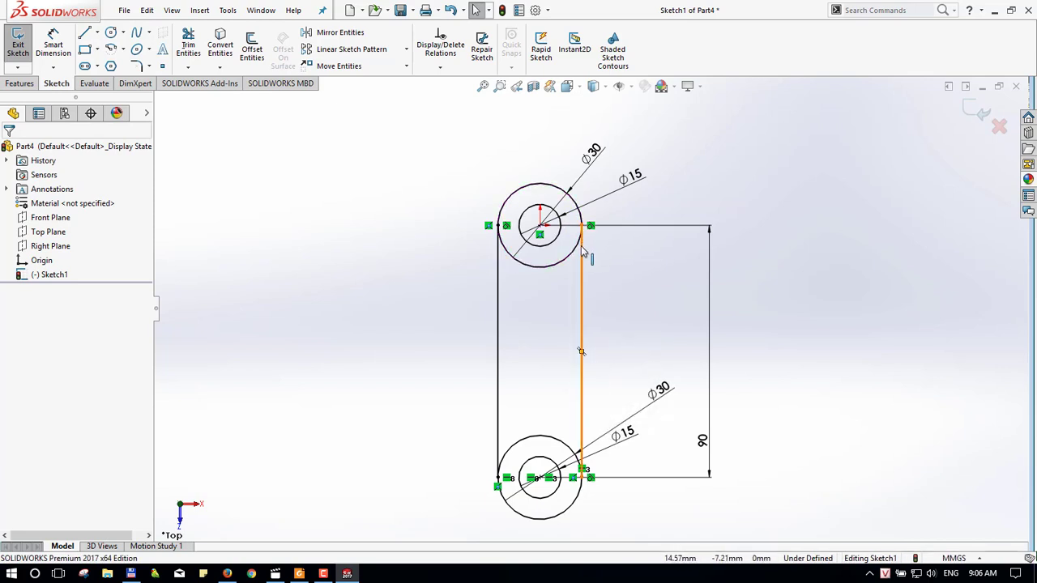
left_click(583, 228)
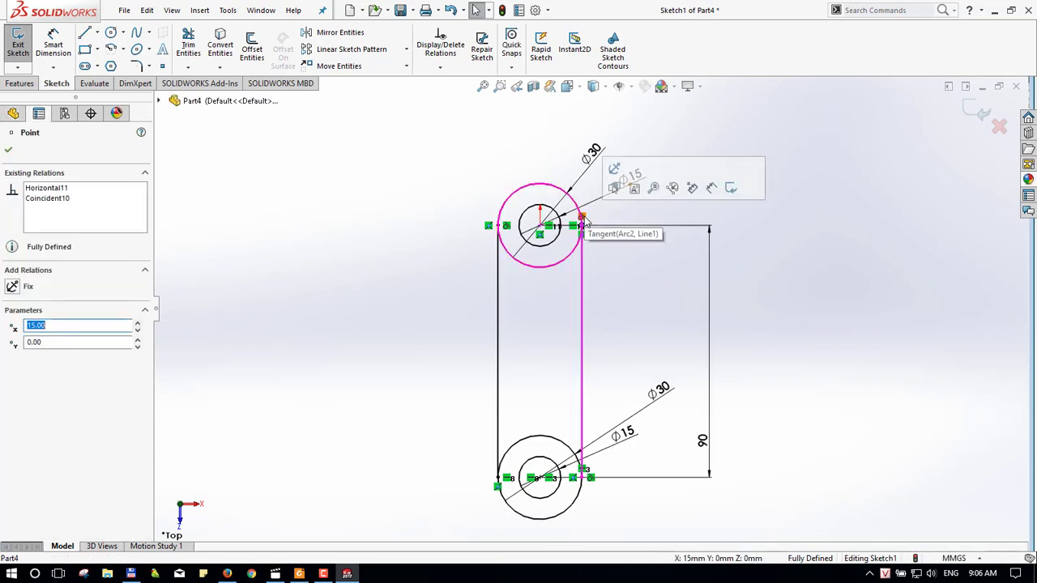
scroll(583, 222, "down", 3)
scroll(580, 259, "down", 3)
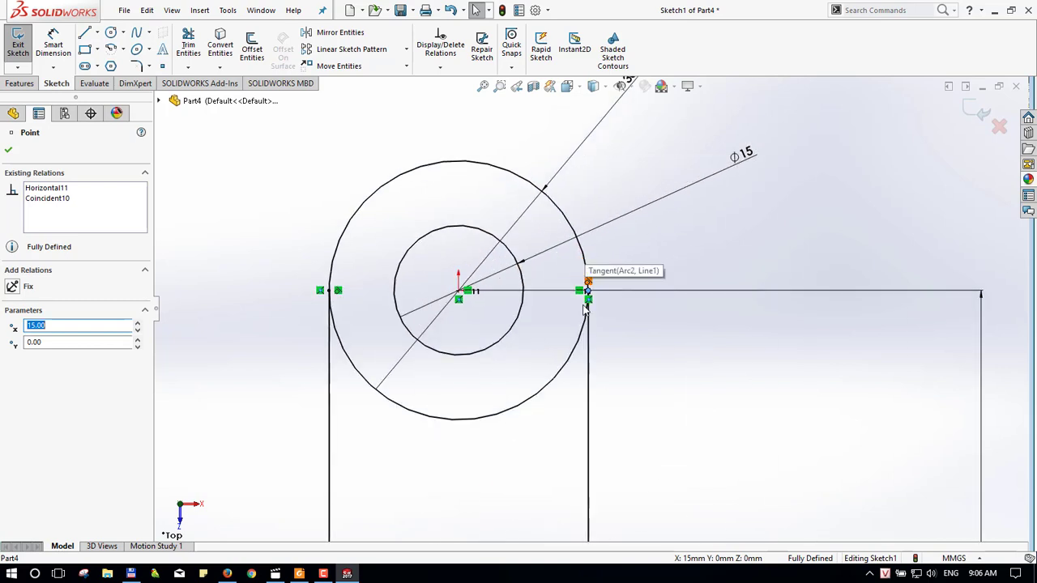
right_click(589, 289)
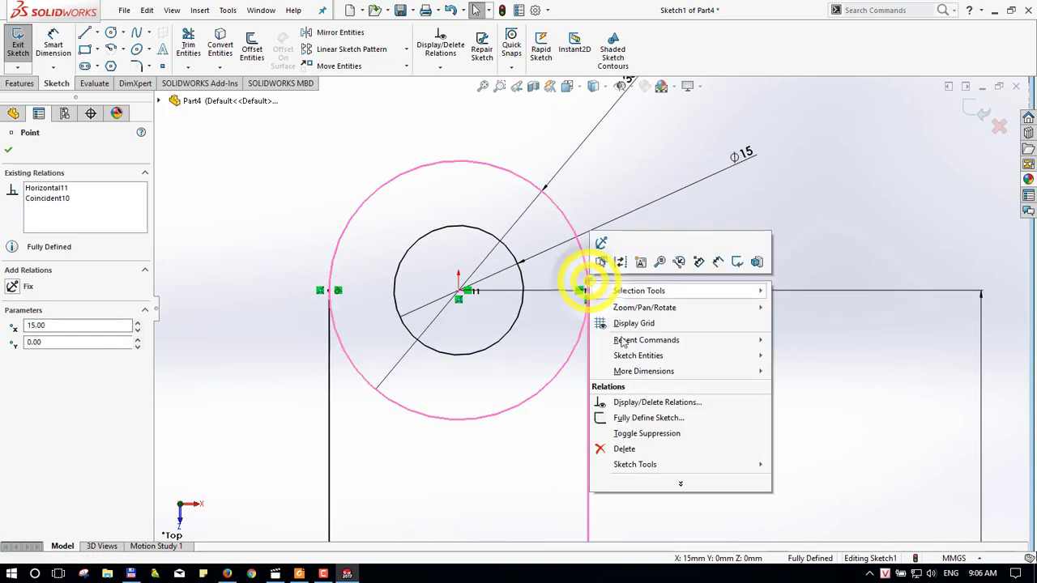
- Delete the tangent relation and check the right vertical line's relations
left_click(627, 448)
scroll(603, 365, "down", 2)
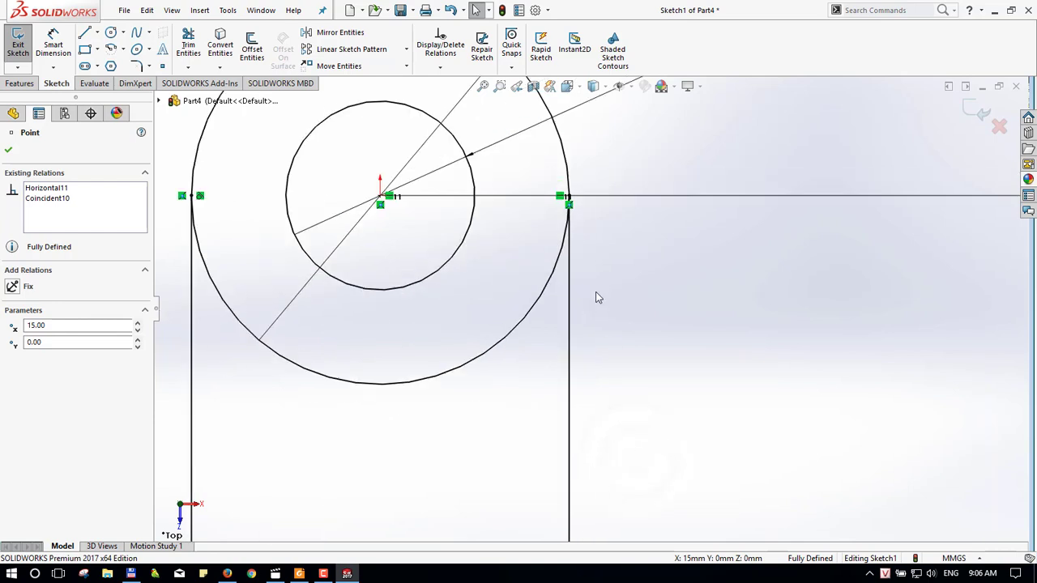
scroll(596, 292, "up", 3)
left_click(580, 303)
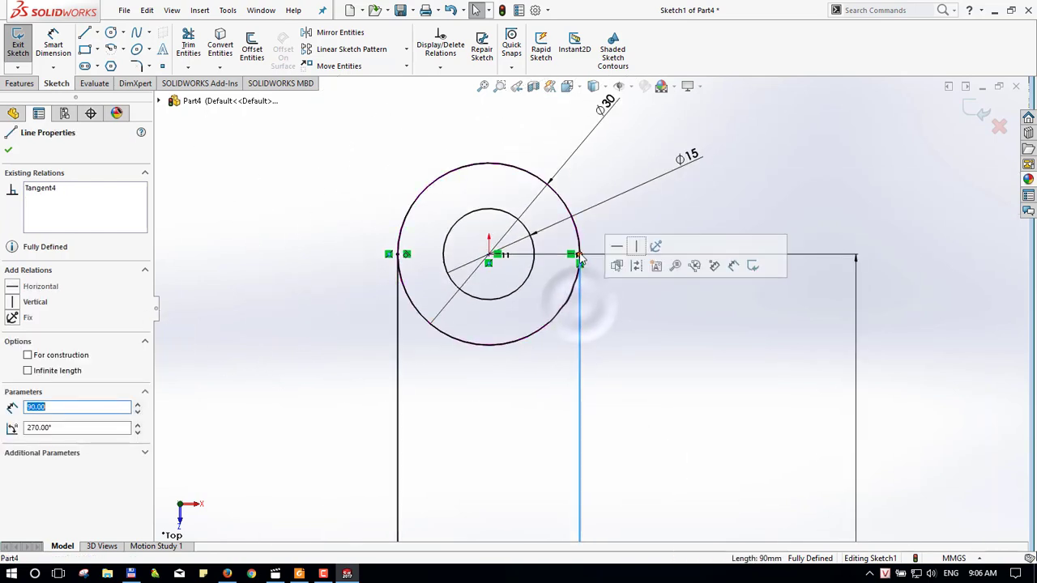
left_click(580, 263)
left_click(580, 263)
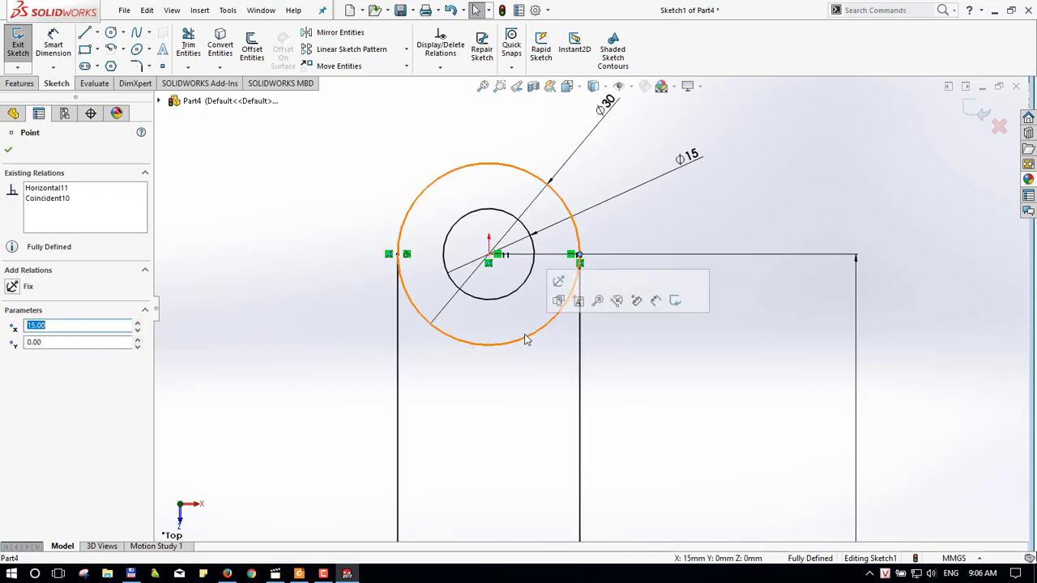
scroll(523, 336, "up", 2)
scroll(535, 338, "up", 2)
scroll(567, 344, "up", 2)
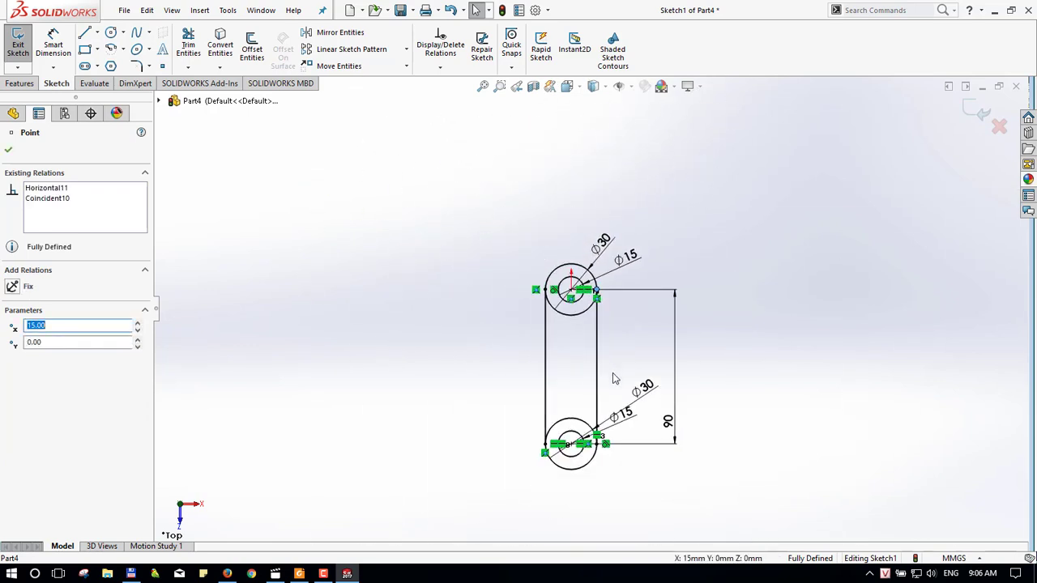
scroll(613, 378, "down", 2)
scroll(610, 376, "up", 1)
scroll(594, 415, "down", 2)
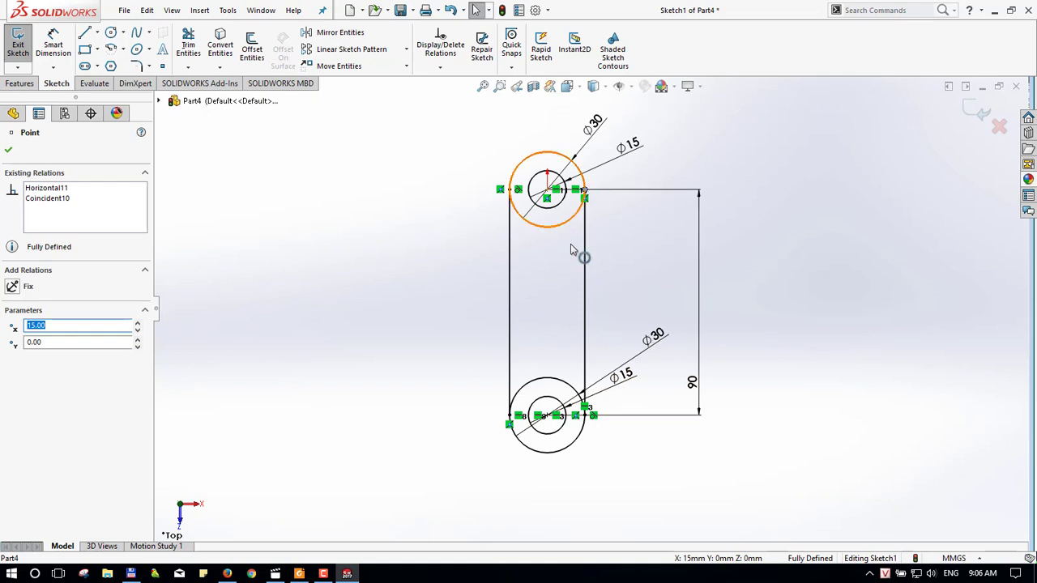
scroll(572, 251, "down", 2)
- Delete the left and right vertical lines from the sketch
left_click(468, 318)
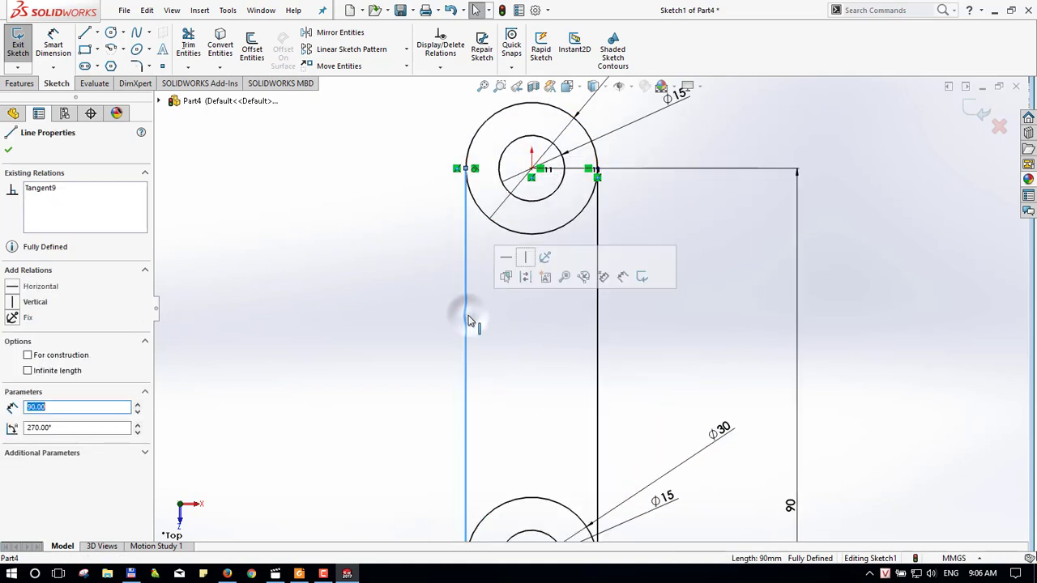
key("Delete")
left_click(600, 312)
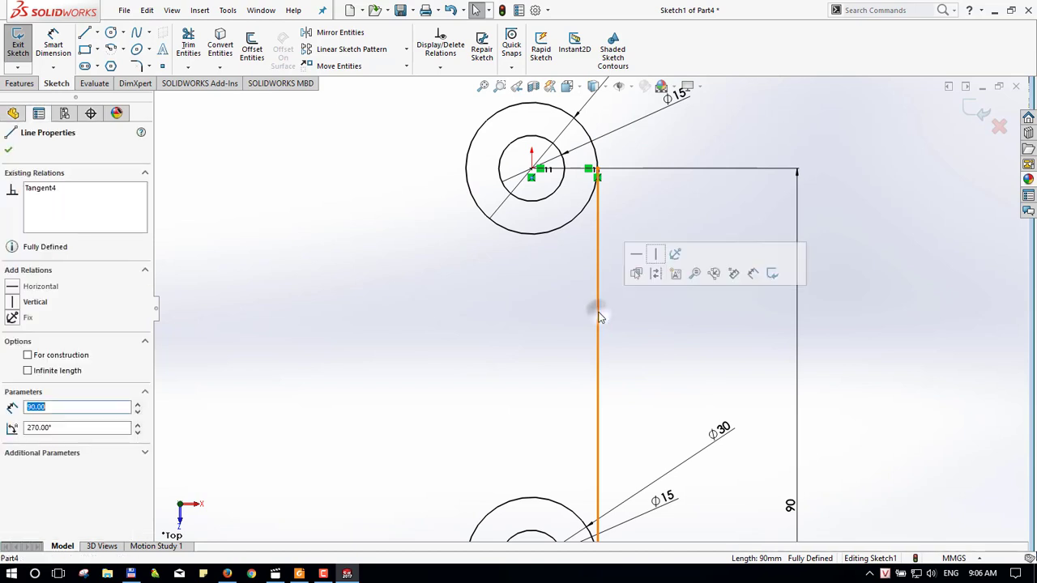
key("Delete")
scroll(597, 314, "down", 1)
scroll(594, 315, "up", 4)
scroll(591, 389, "down", 2)
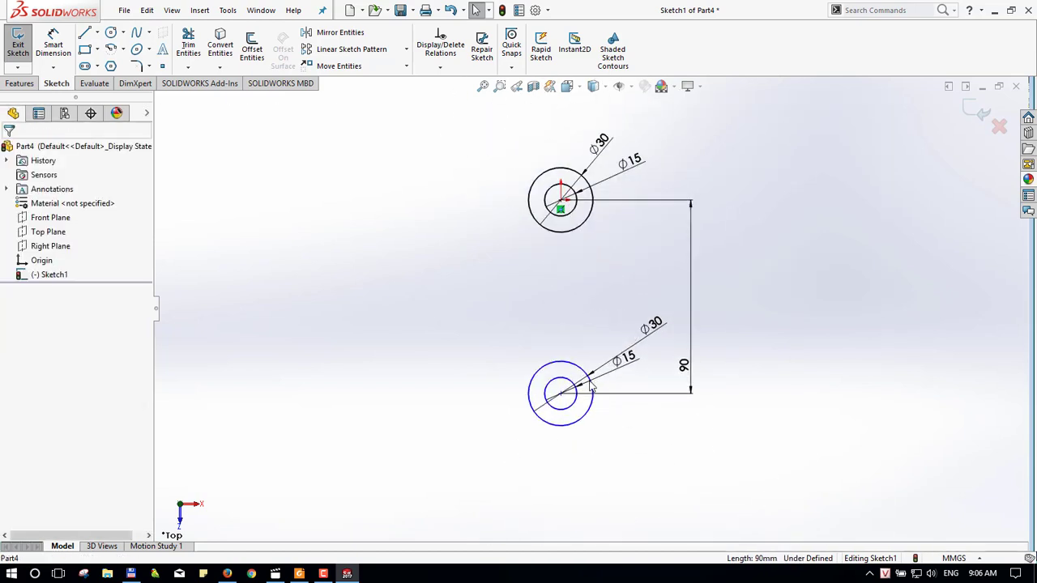
- Draw two parallel vertical lines from the upper circle down to the lower circle
key("l")
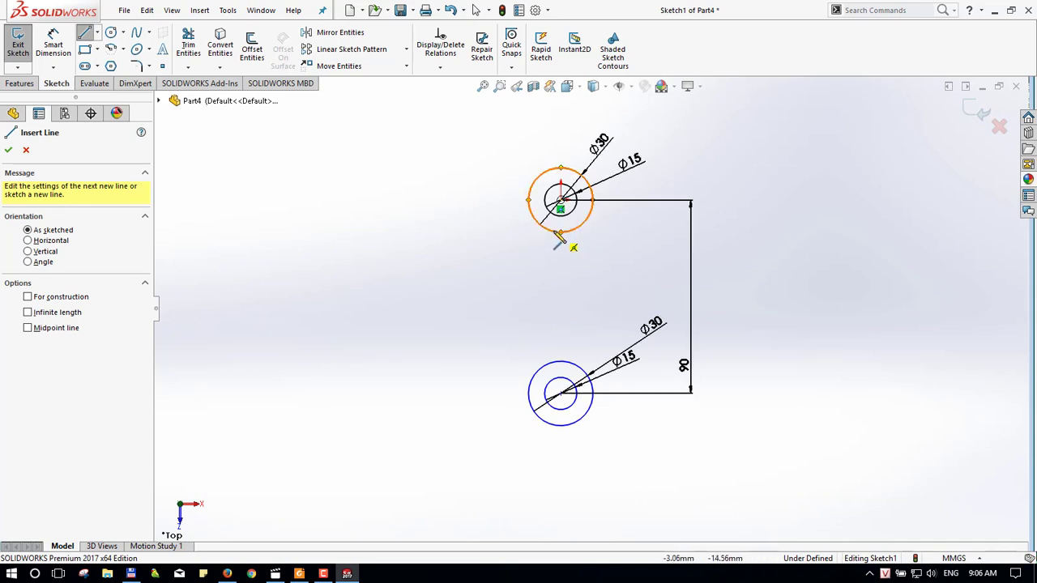
left_click(552, 235)
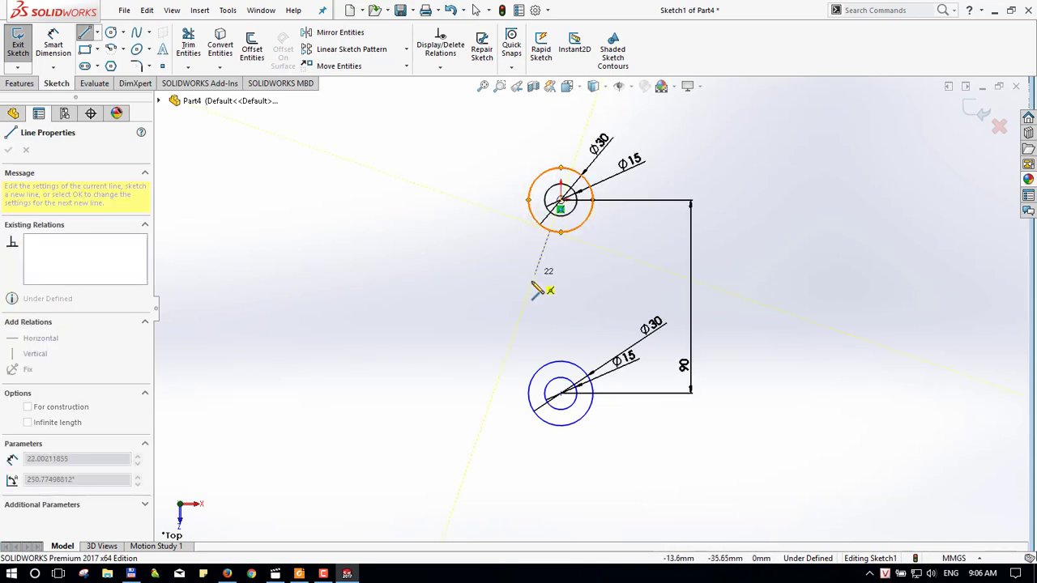
left_click(551, 358)
key("Escape")
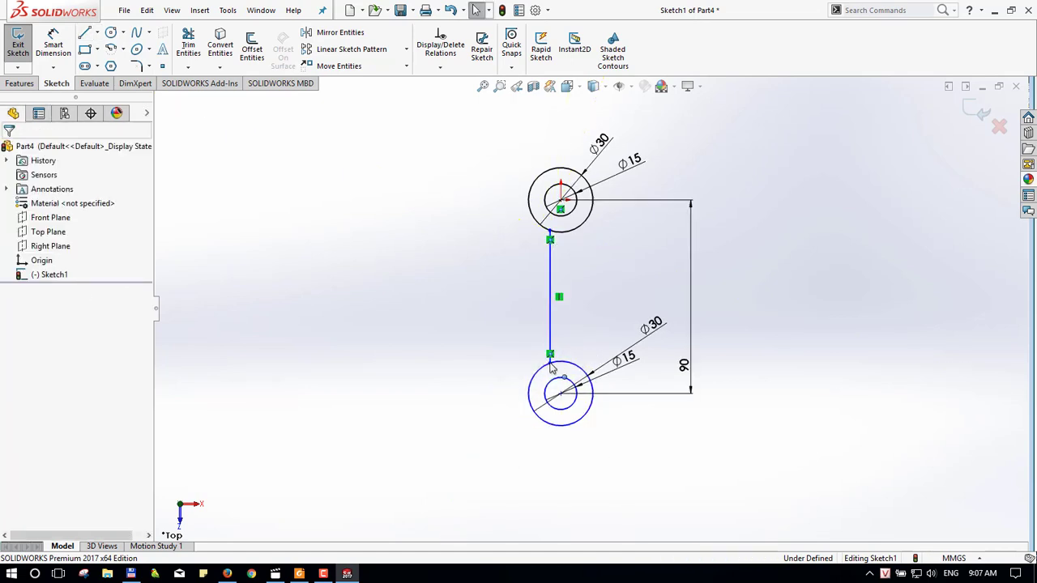
key("l")
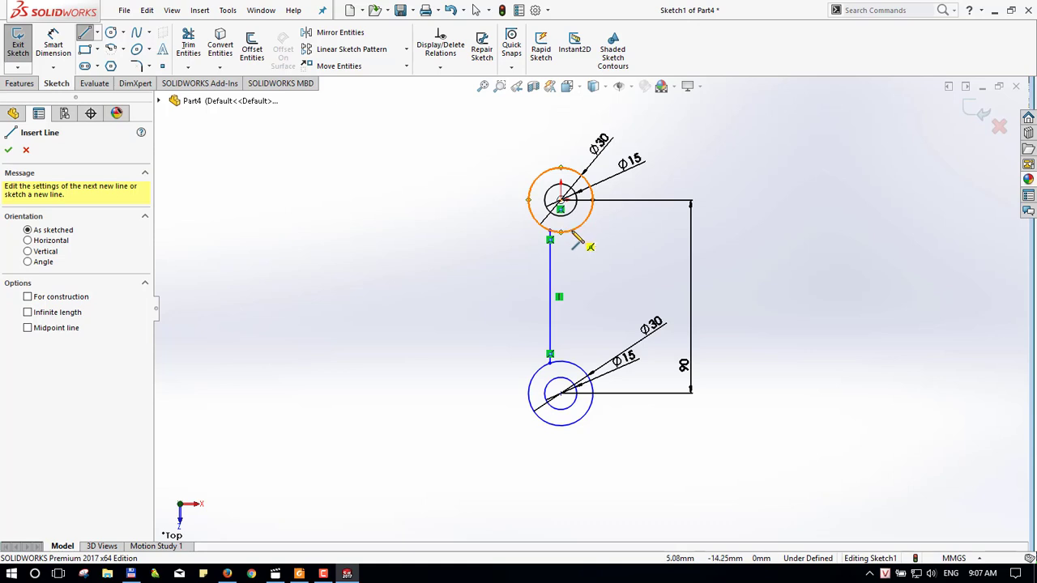
left_click(572, 233)
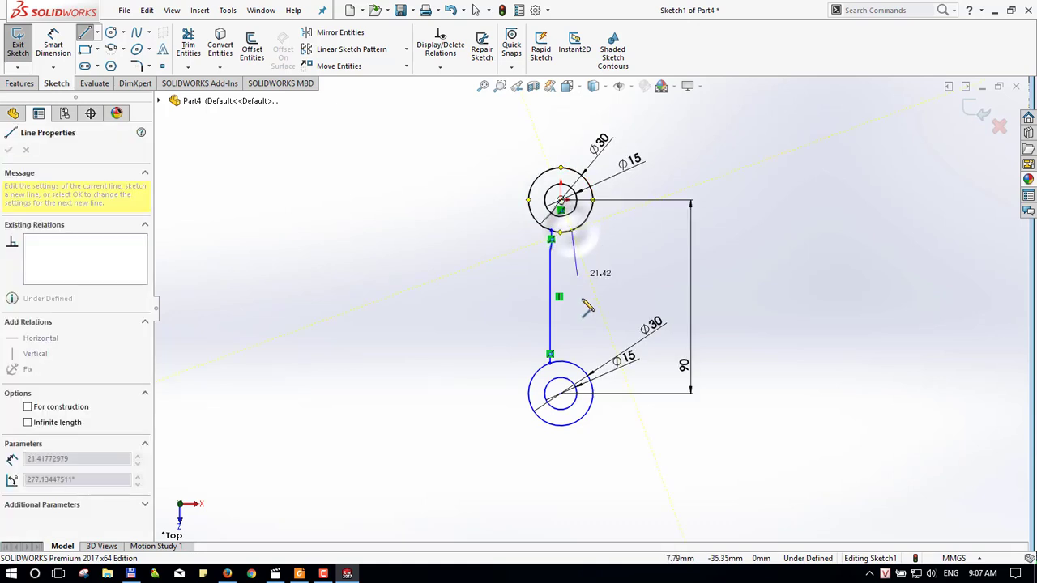
left_click(572, 358)
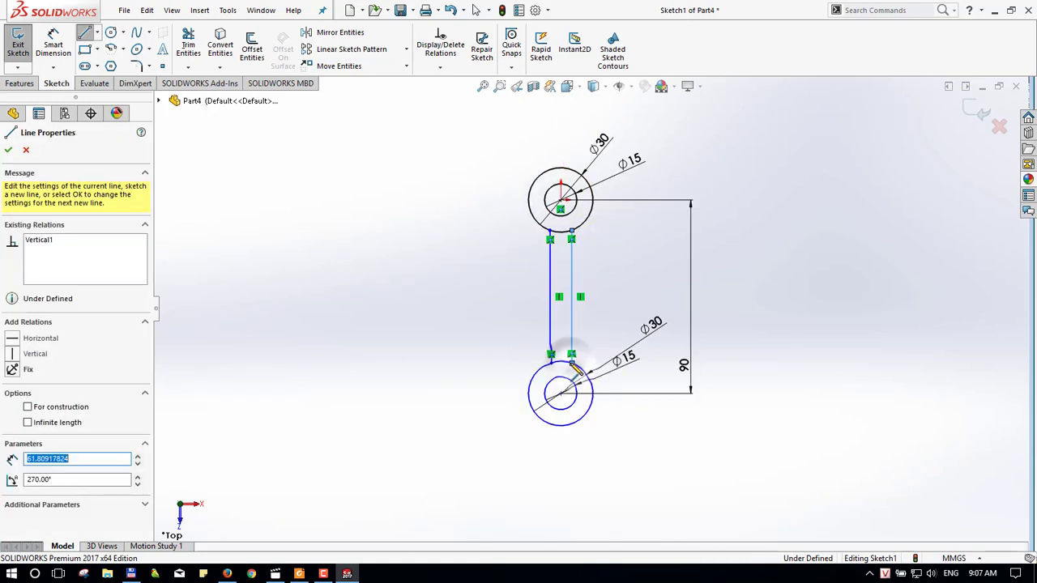
key("Escape")
- Adjust the zoom and switch to the connecting-rod tutorial PDF in Foxit Reader
scroll(567, 421, "down", 2)
scroll(586, 324, "down", 2)
scroll(587, 325, "up", 2)
scroll(589, 167, "down", 1)
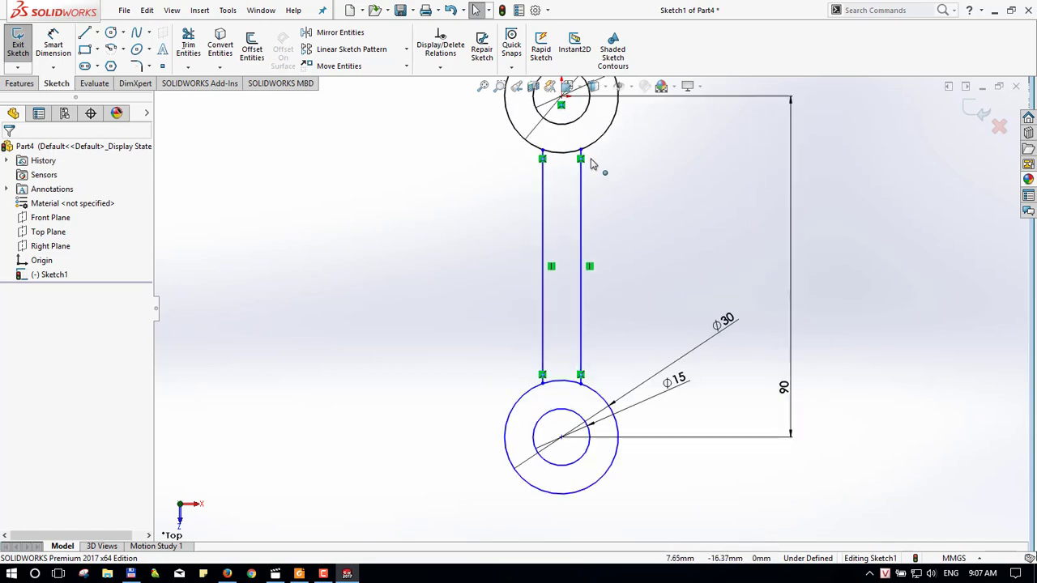
scroll(591, 165, "down", 1)
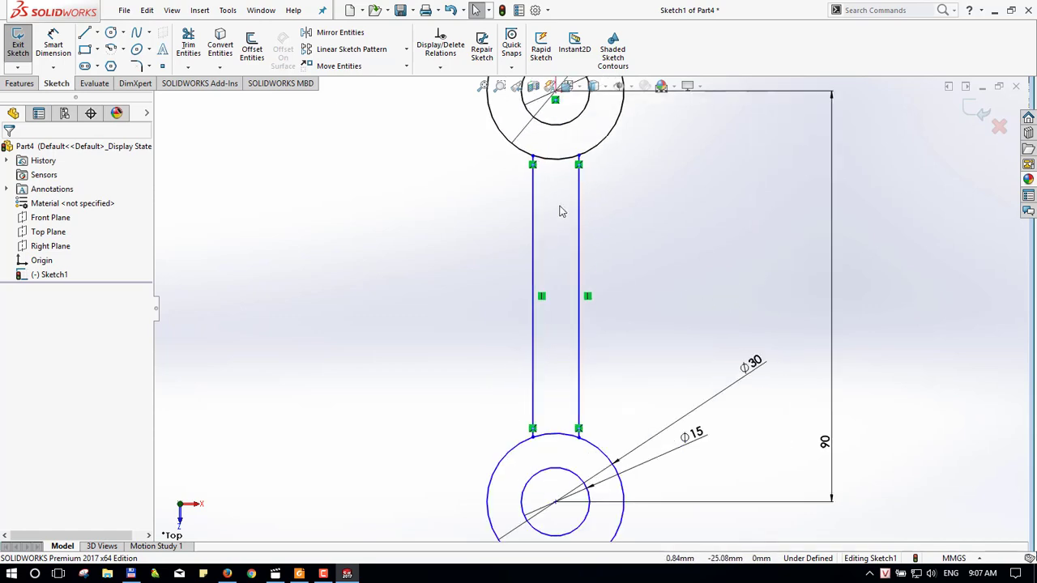
key("alt+Tab")
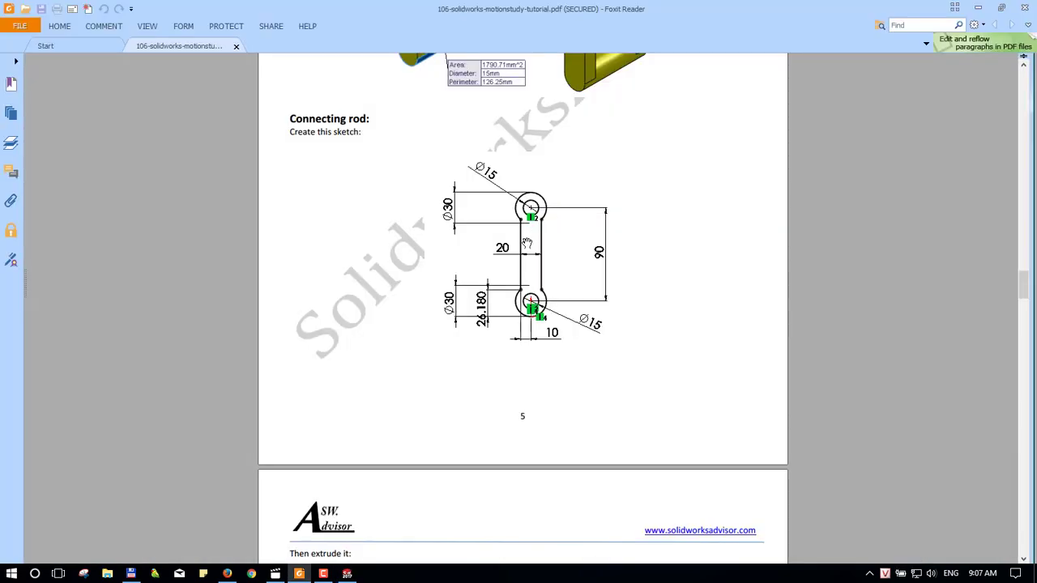
key("alt+Tab")
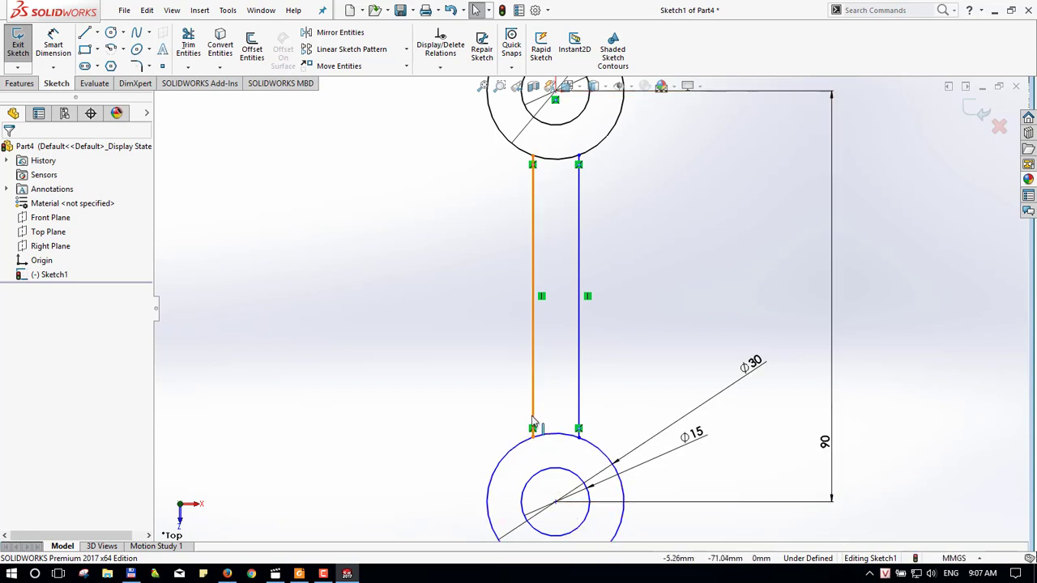
- Dimension the two vertical lines 20 mm apart
key("d")
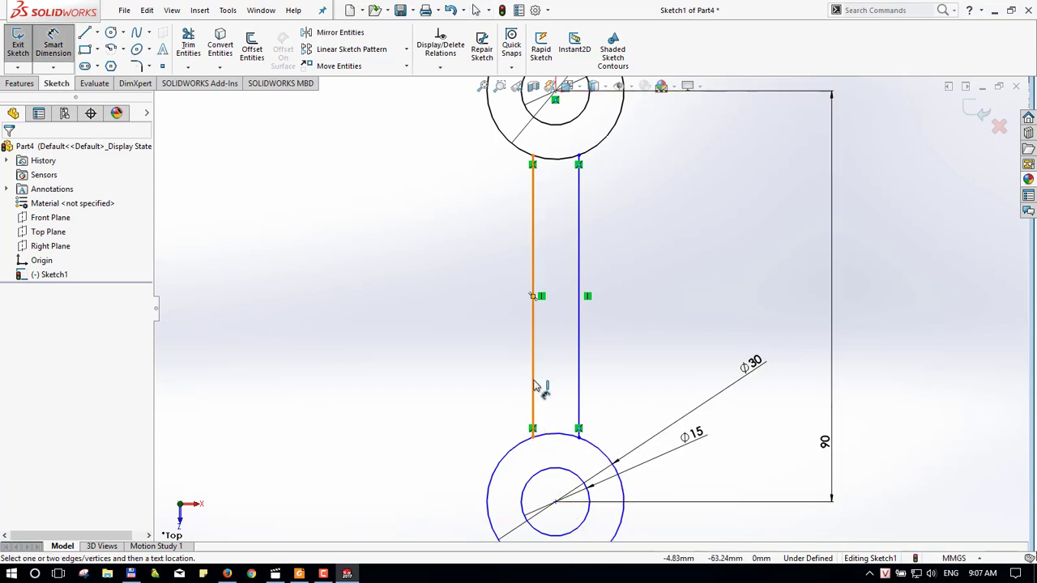
left_click(533, 386)
left_click(578, 371)
left_click(567, 348)
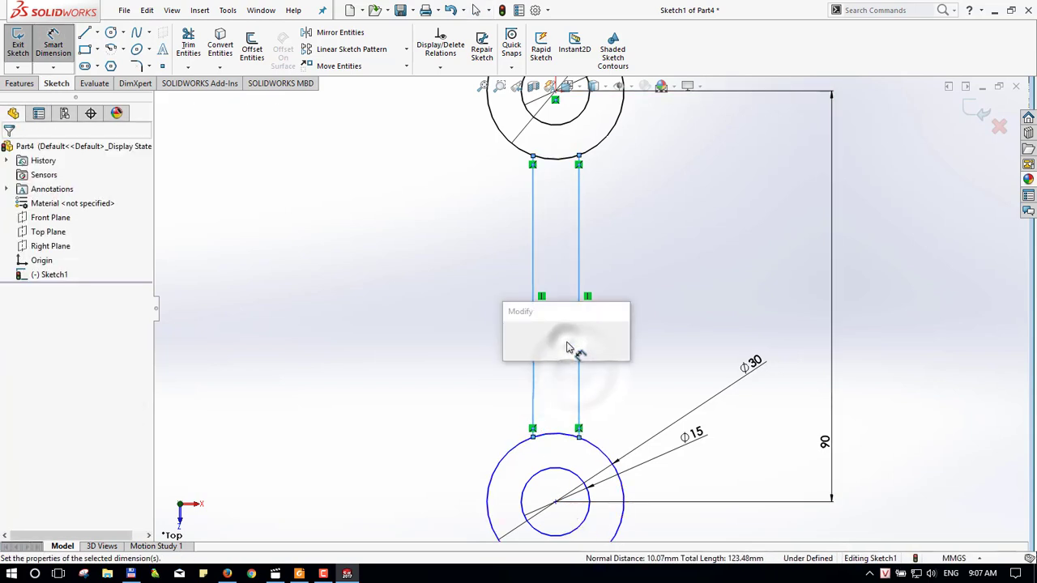
type("20")
key("Return")
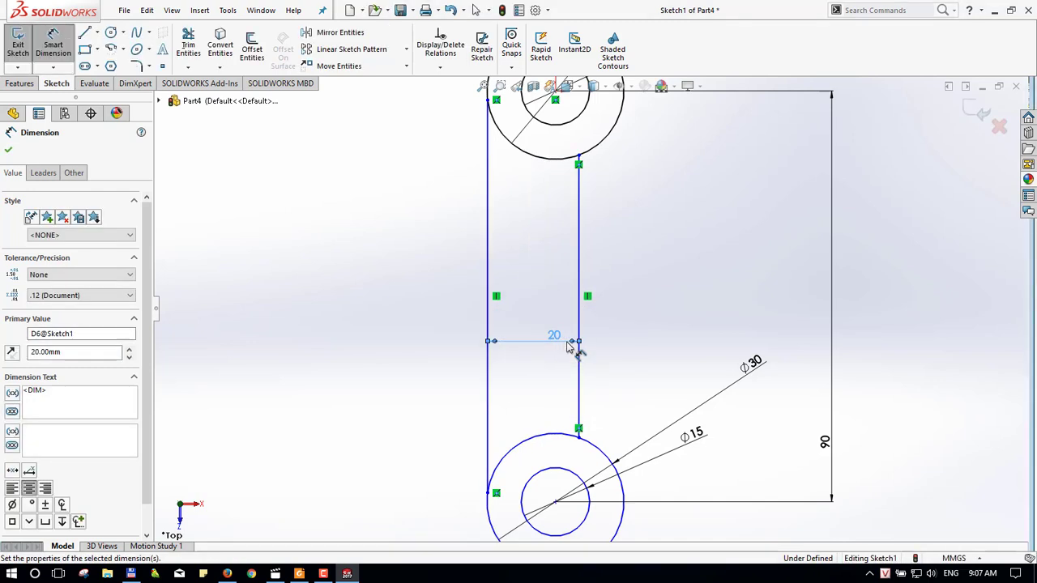
- Dimension the left vertical line 10 mm from the lower circle's centre
key("z")
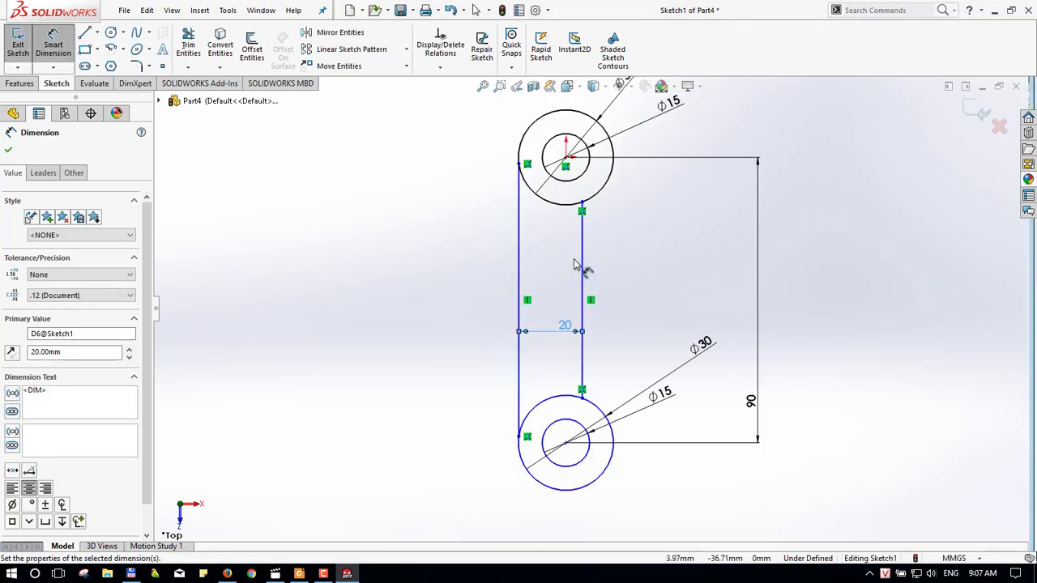
left_click(519, 382)
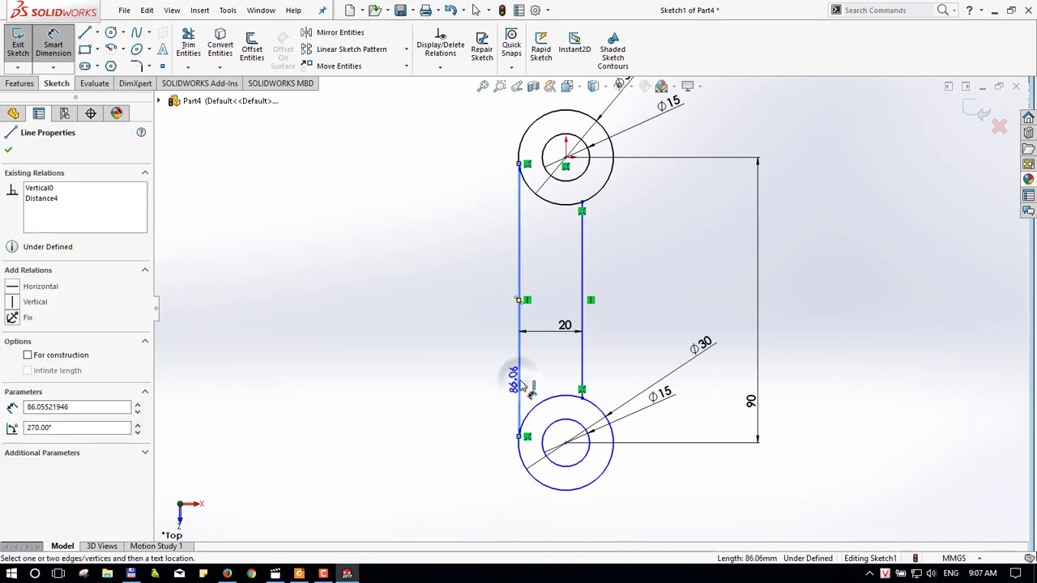
left_click(566, 444)
left_click(571, 525)
type("10")
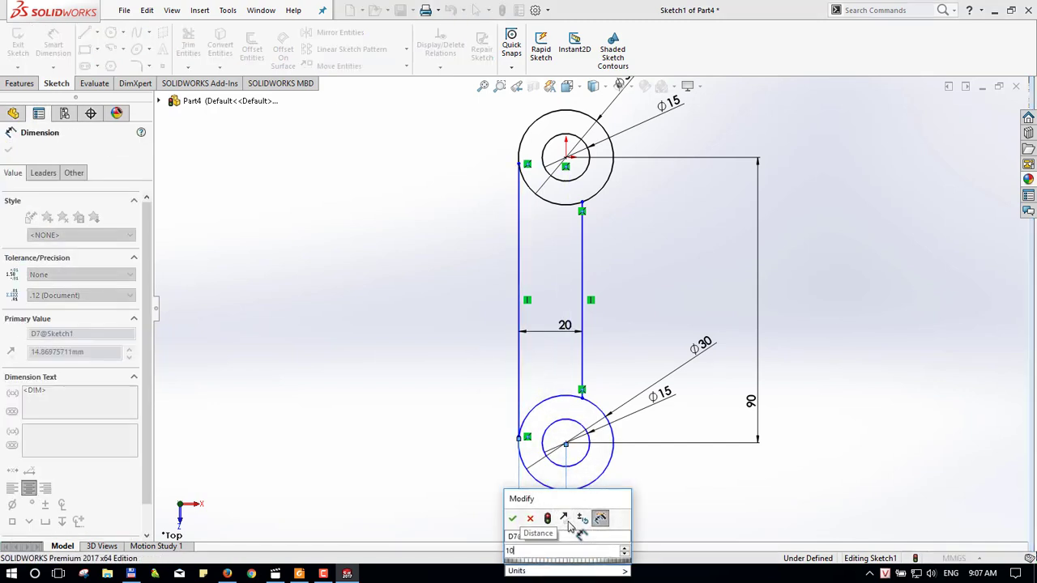
key("Return")
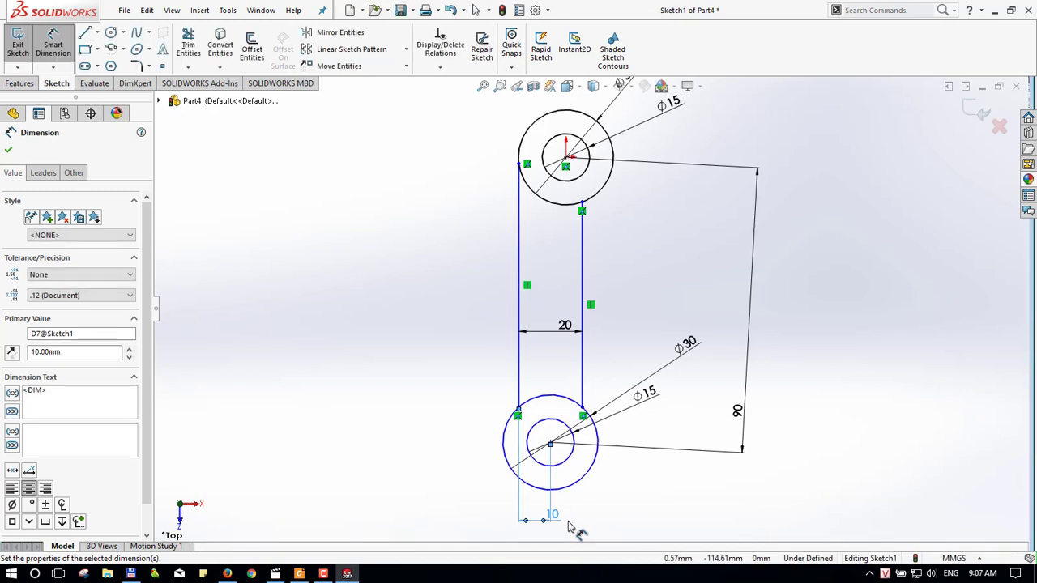
left_click(551, 444)
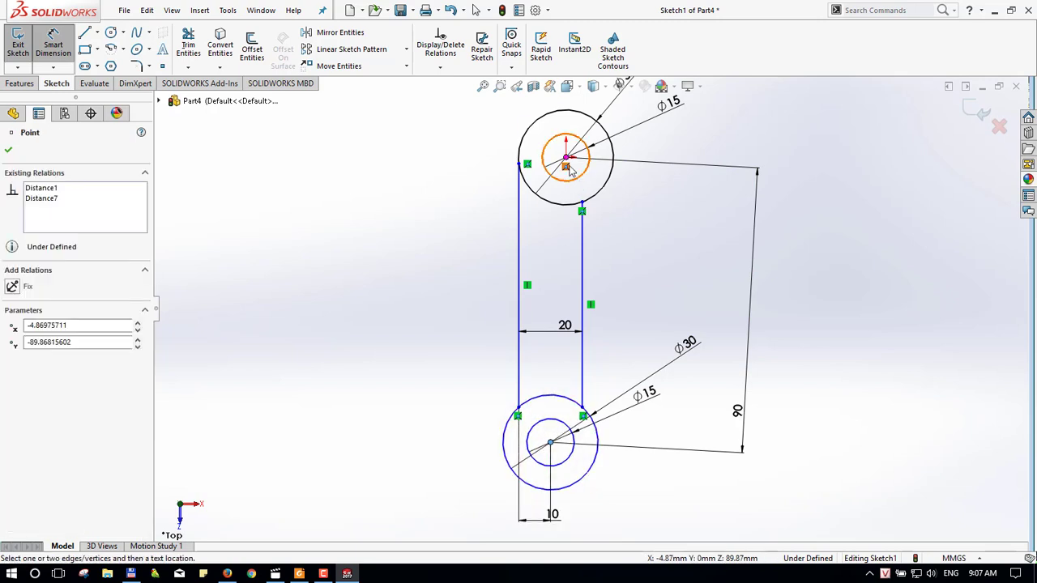
- Make the upper and lower circle centres vertical, fully defining the sketch
key("Escape")
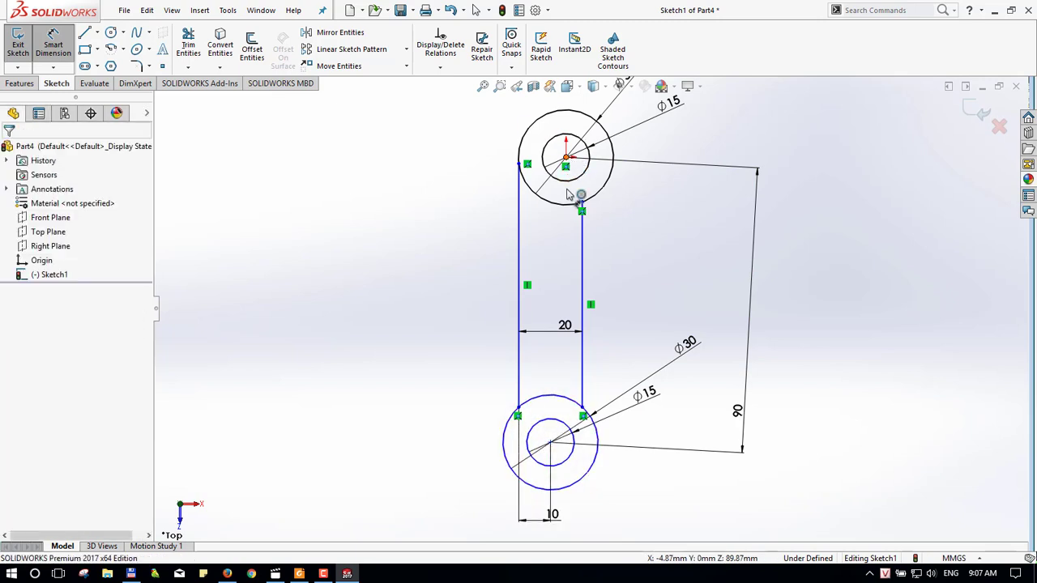
key("Escape")
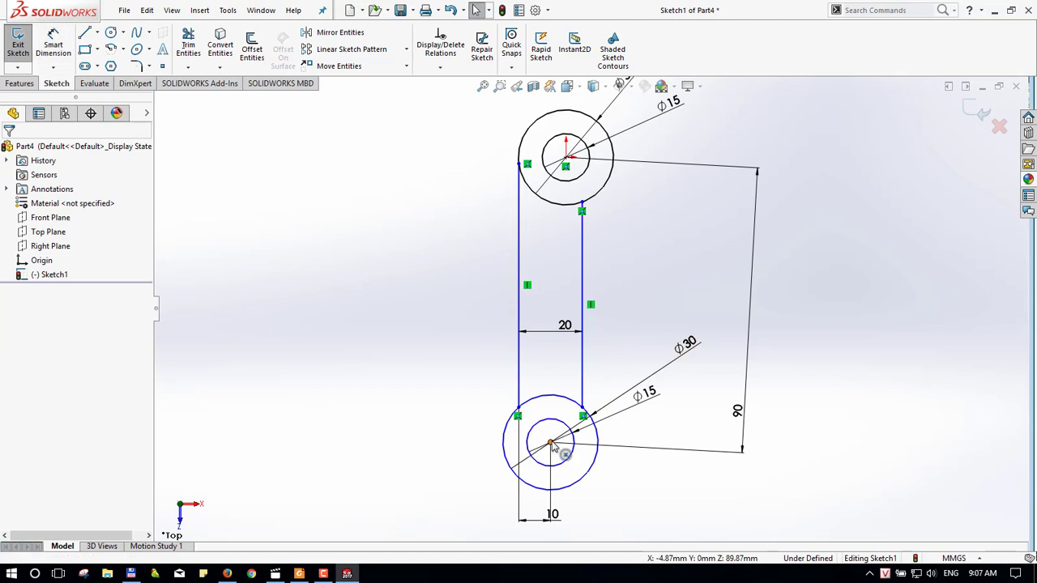
left_click(551, 442)
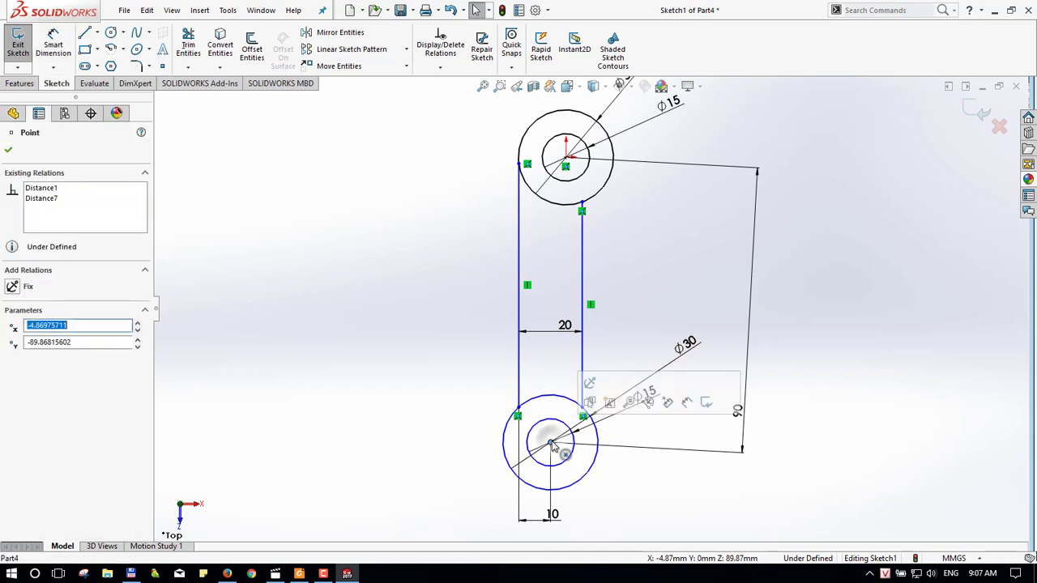
left_click(566, 158, "ctrl")
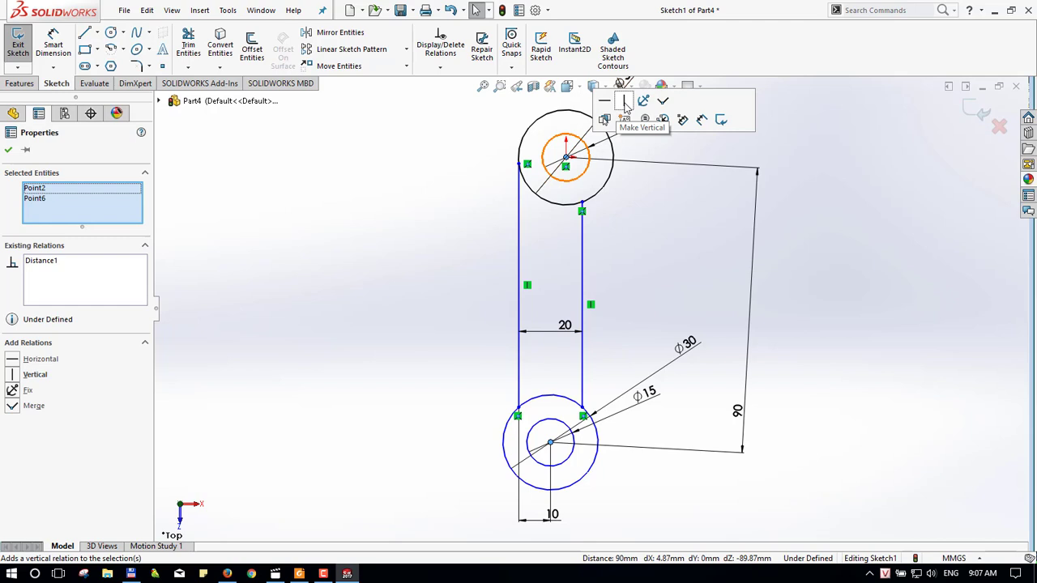
left_click(625, 102)
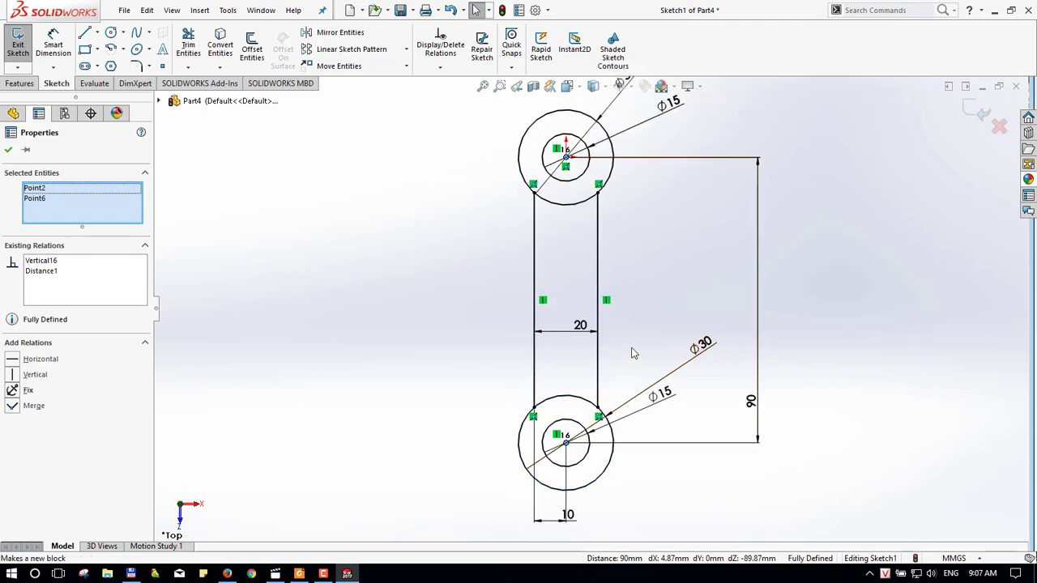
scroll(643, 363, "up", 2)
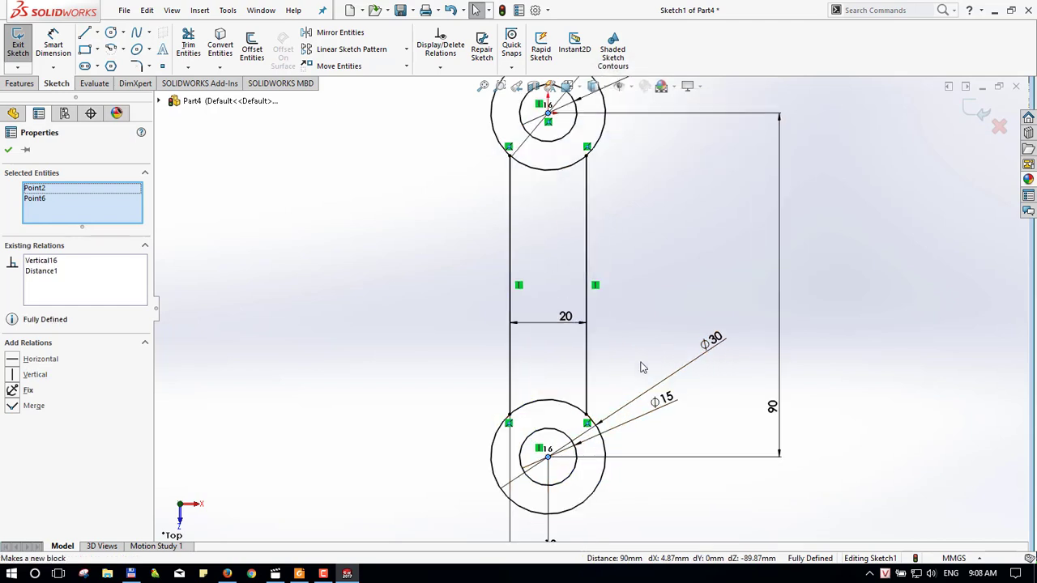
scroll(641, 367, "up", 1)
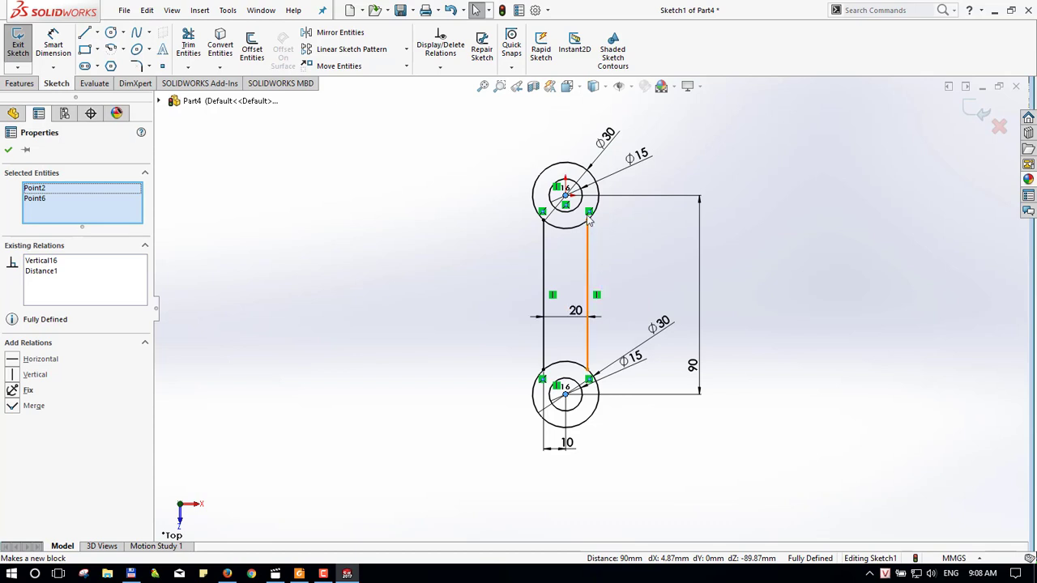
left_click(606, 141)
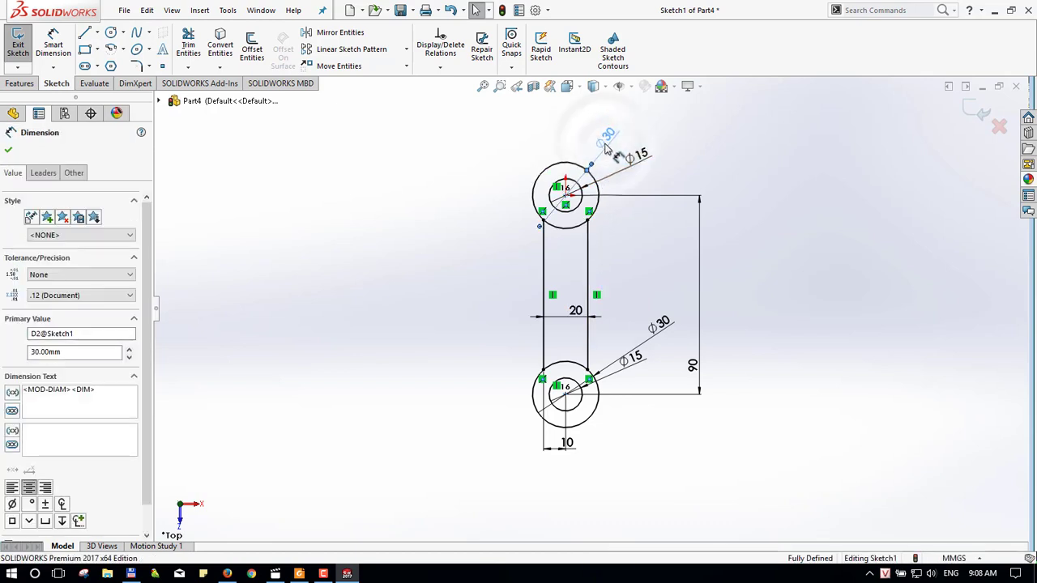
key("Delete")
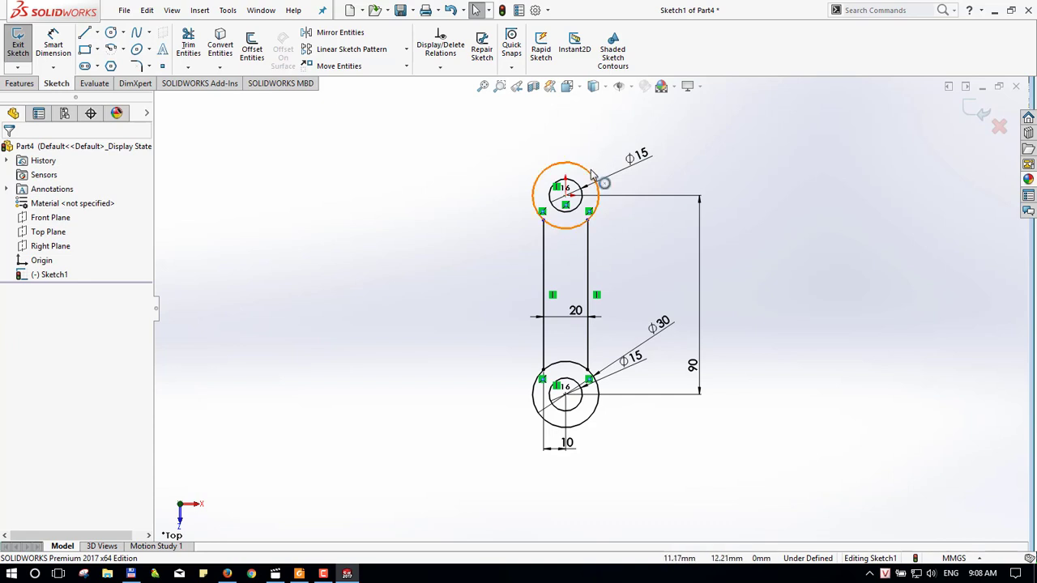
left_click_drag(594, 174, 658, 142)
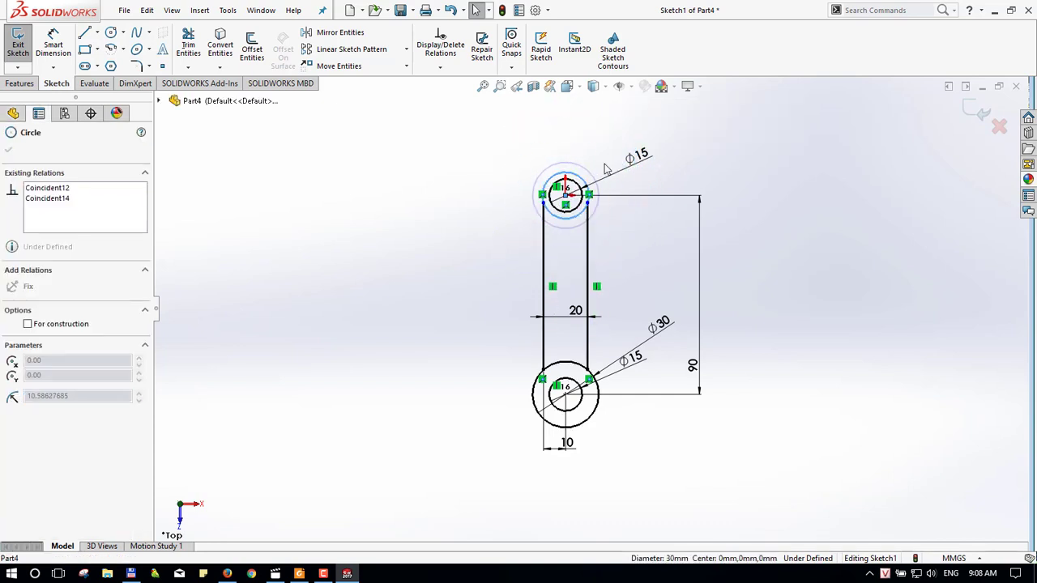
left_click_drag(658, 141, 614, 150)
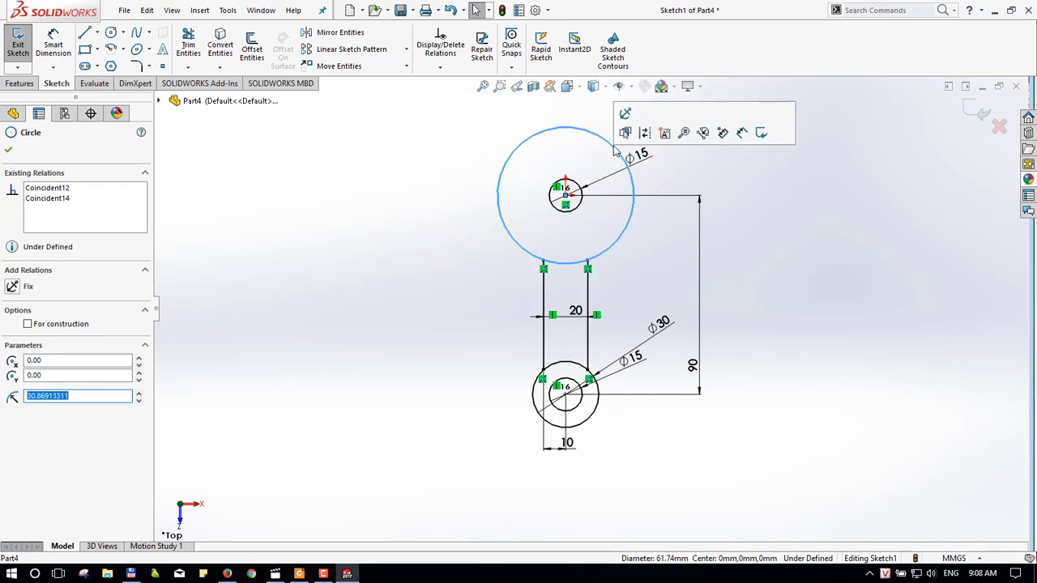
key("d")
left_click(623, 142)
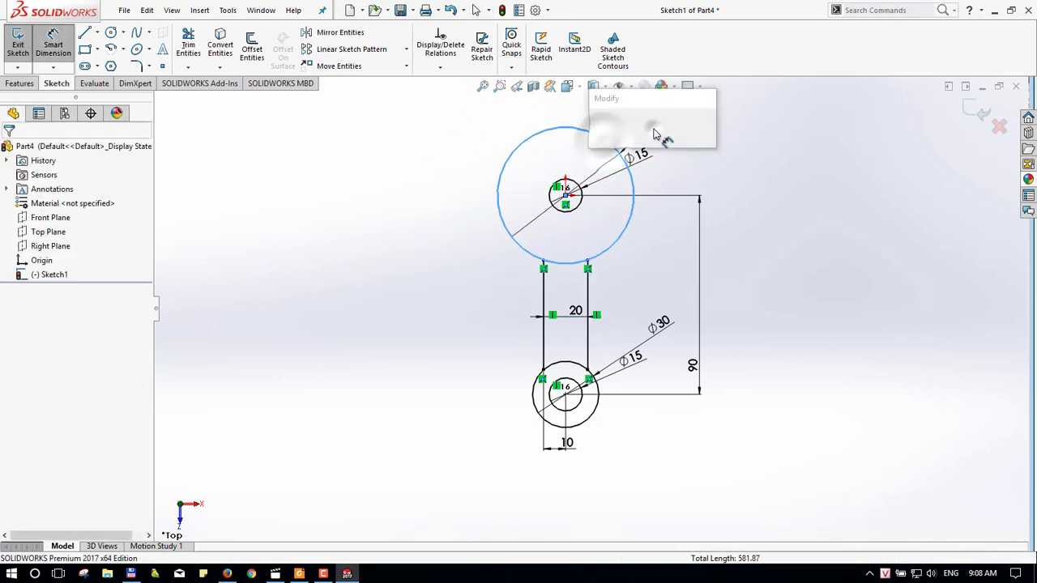
type("30.00mm")
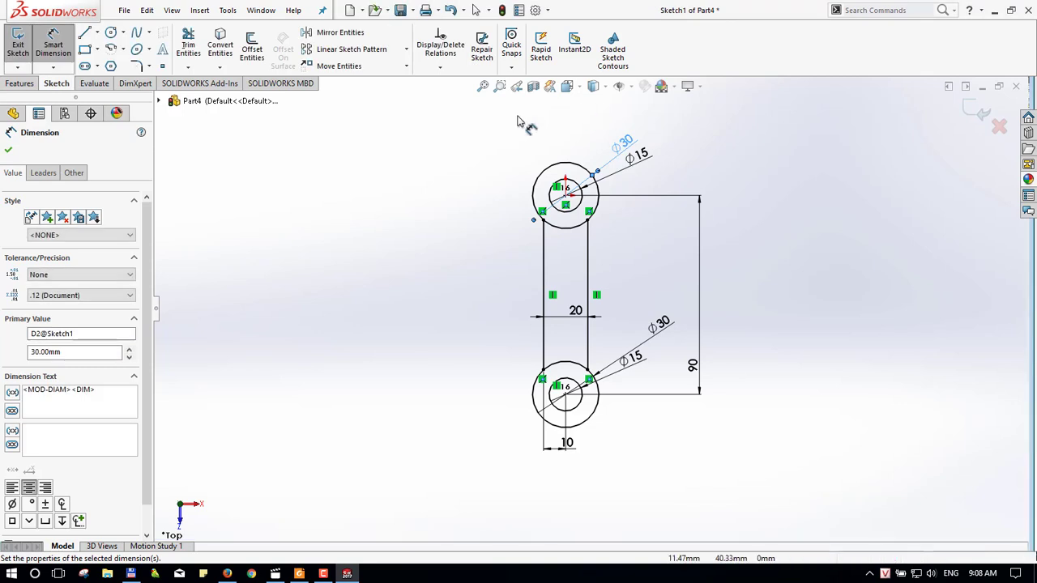
left_click(582, 166)
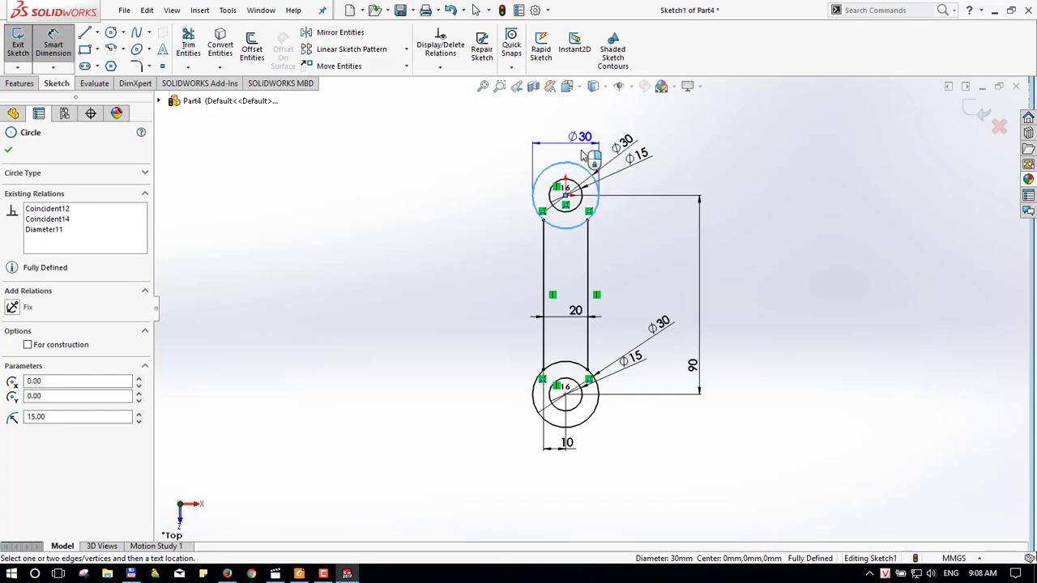
left_click(583, 115)
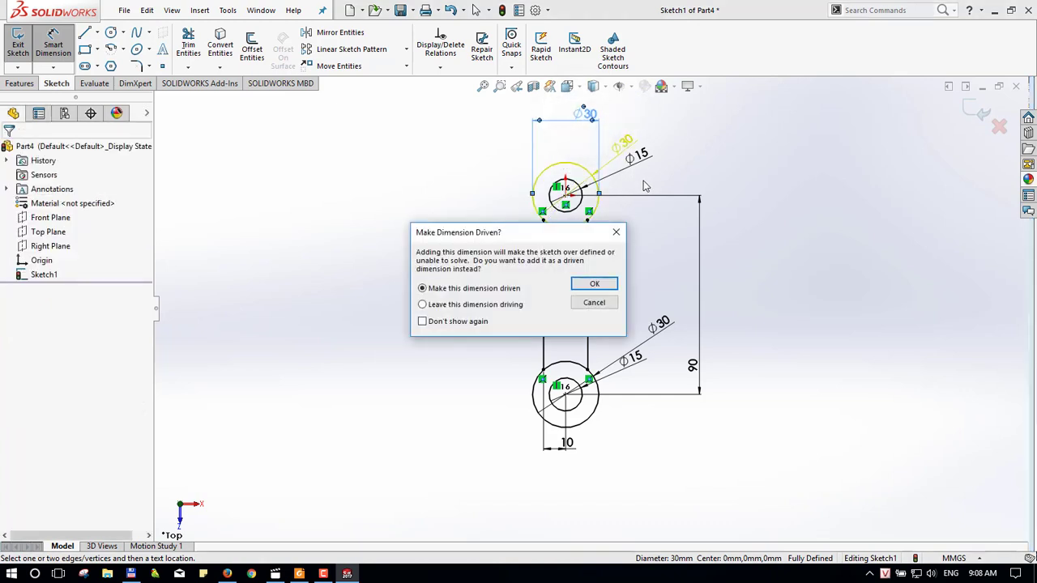
key("Escape")
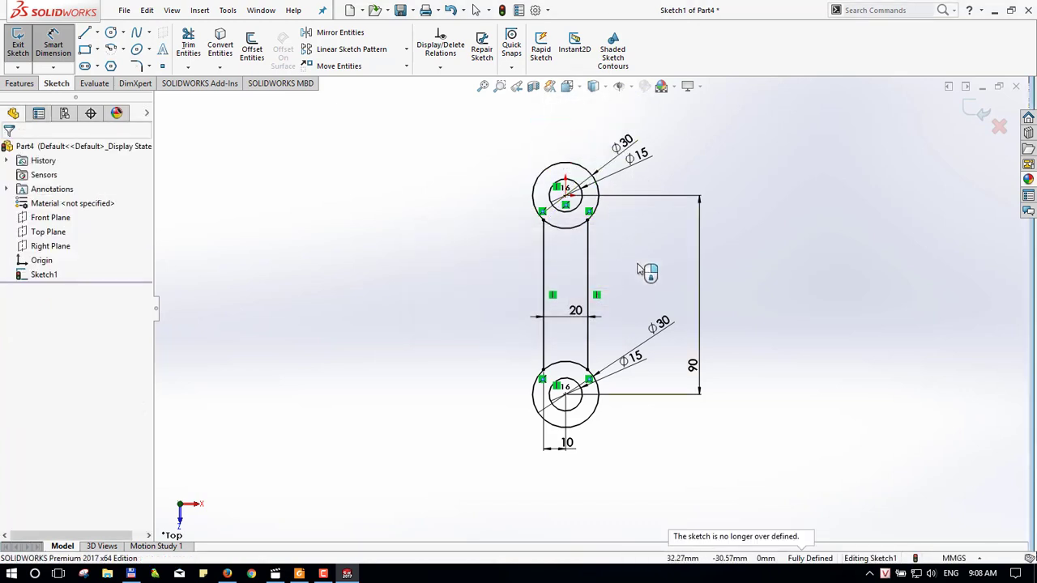
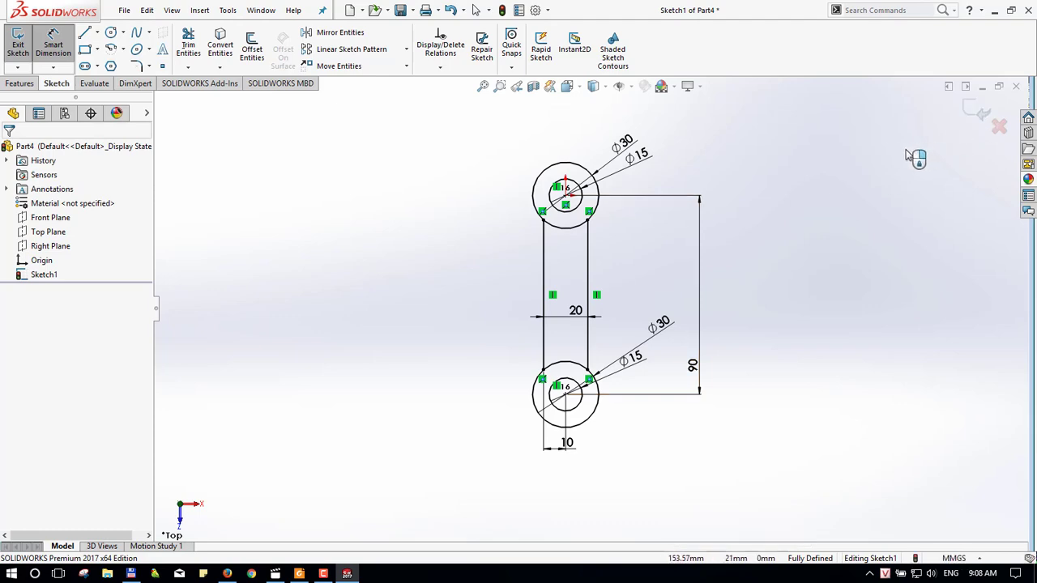
- Extrude the rod sketch's two rings and middle slot 15 mm blind as Boss-Extrude1
key("e")
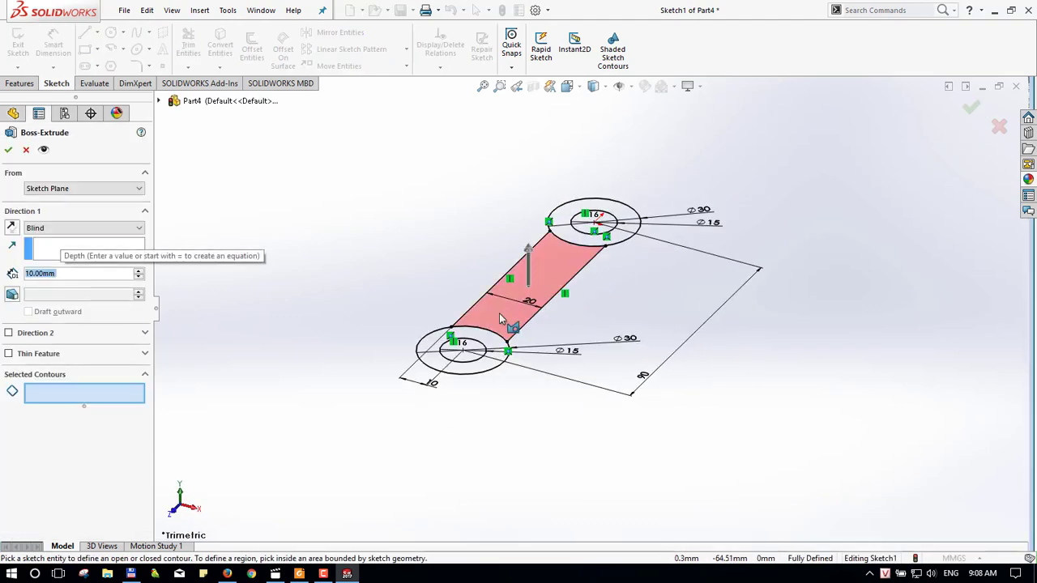
left_click(492, 340)
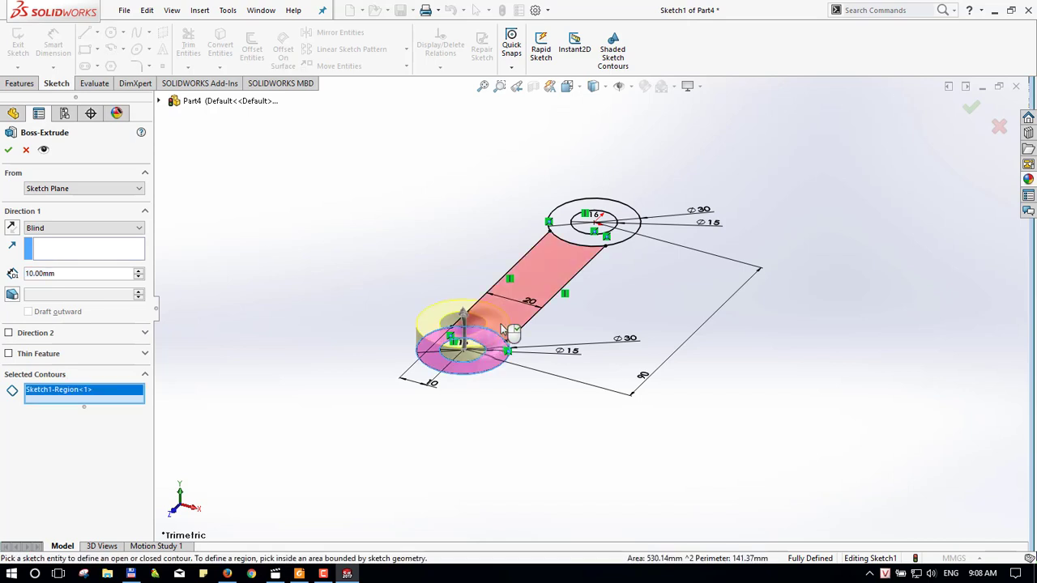
left_click(514, 324)
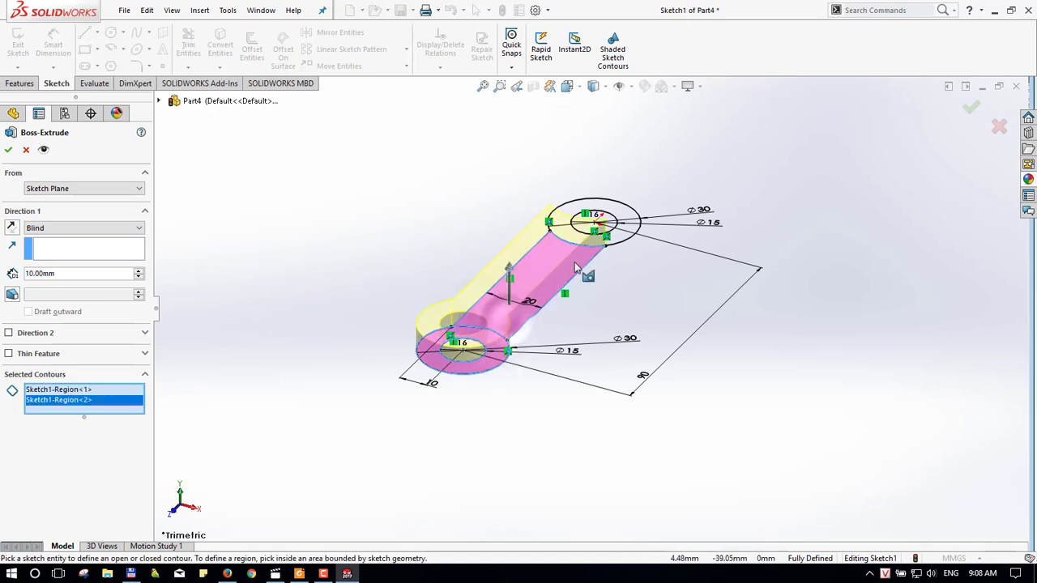
left_click(619, 233)
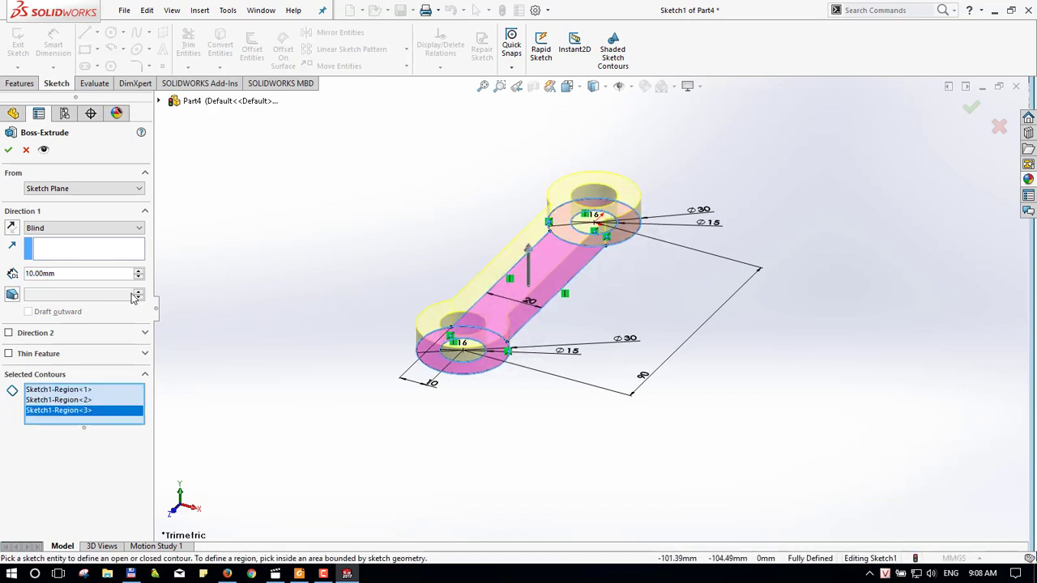
left_click(69, 273)
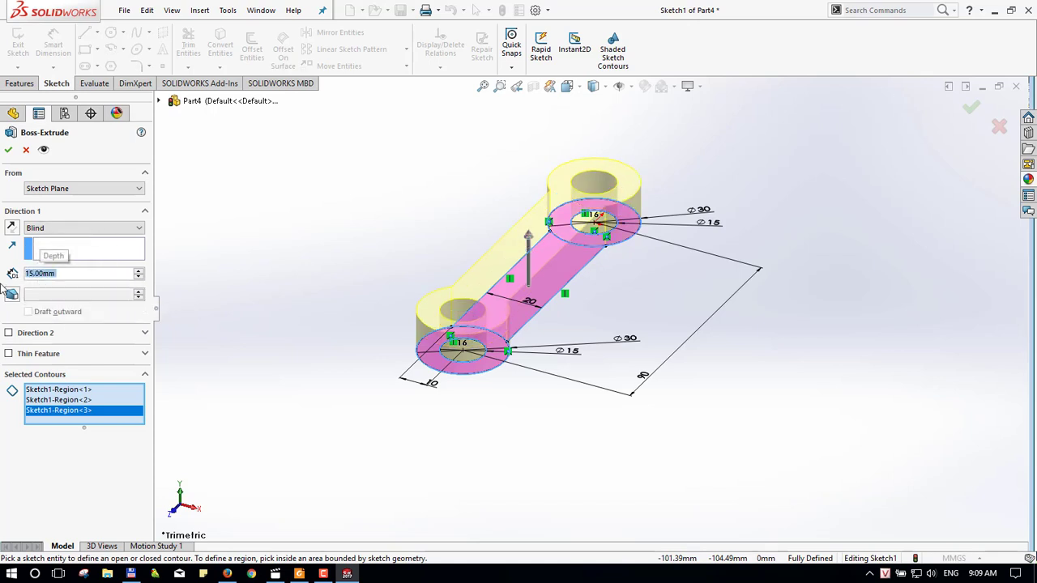
key("Return")
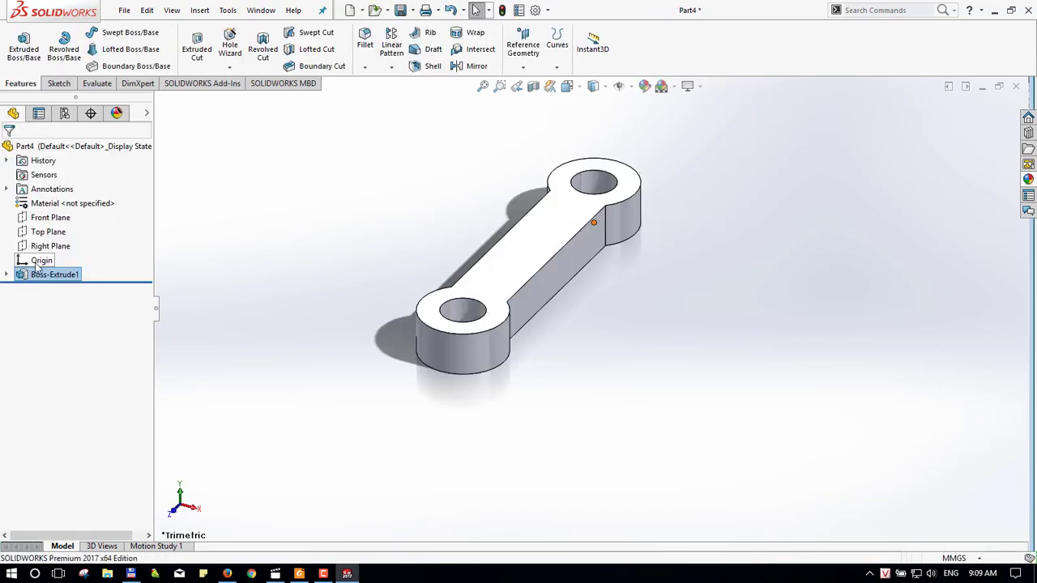
key("ctrl+s")
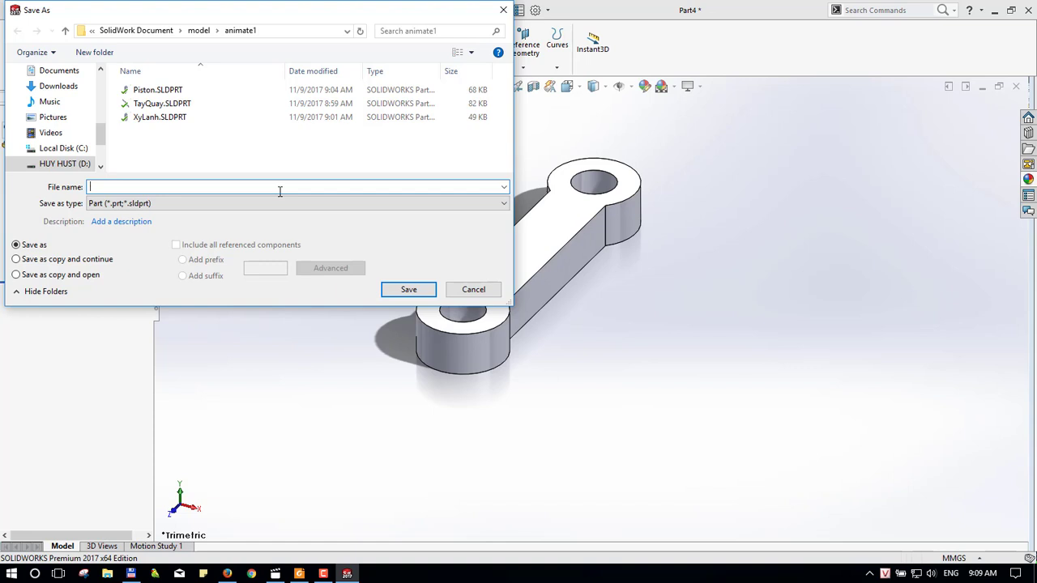
- Name the connecting-rod part ThanhNoi and save it as ThanhNoi.SLDPRT in animate1
type("ThanhNoi")
key("Return")
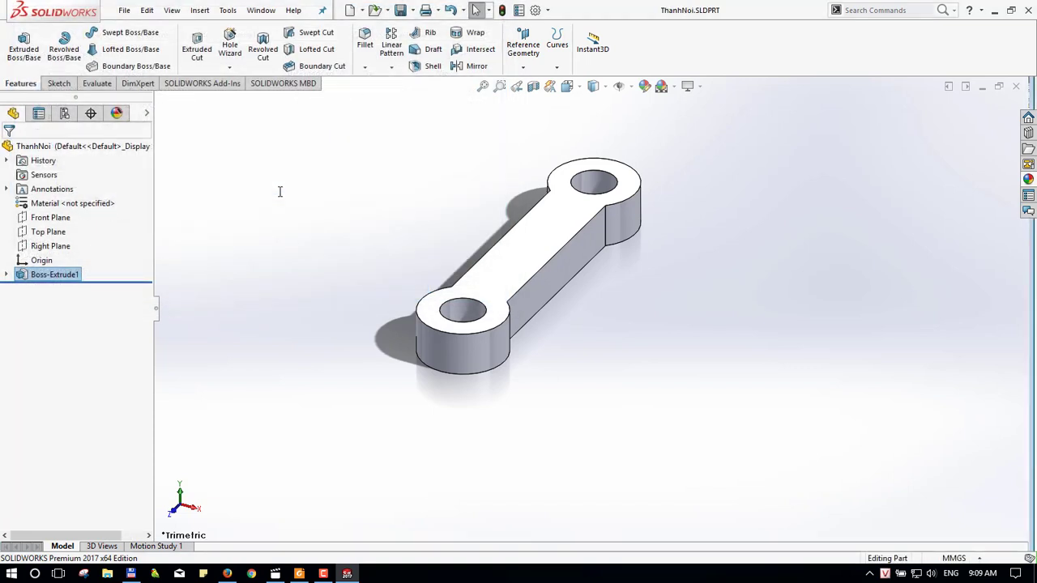
key("alt+Tab")
- Scroll the tutorial PDF through the rod extrusion and Create the assembly sections, then return to SOLIDWORKS
scroll(494, 318, "down", 5)
scroll(494, 318, "down", 4)
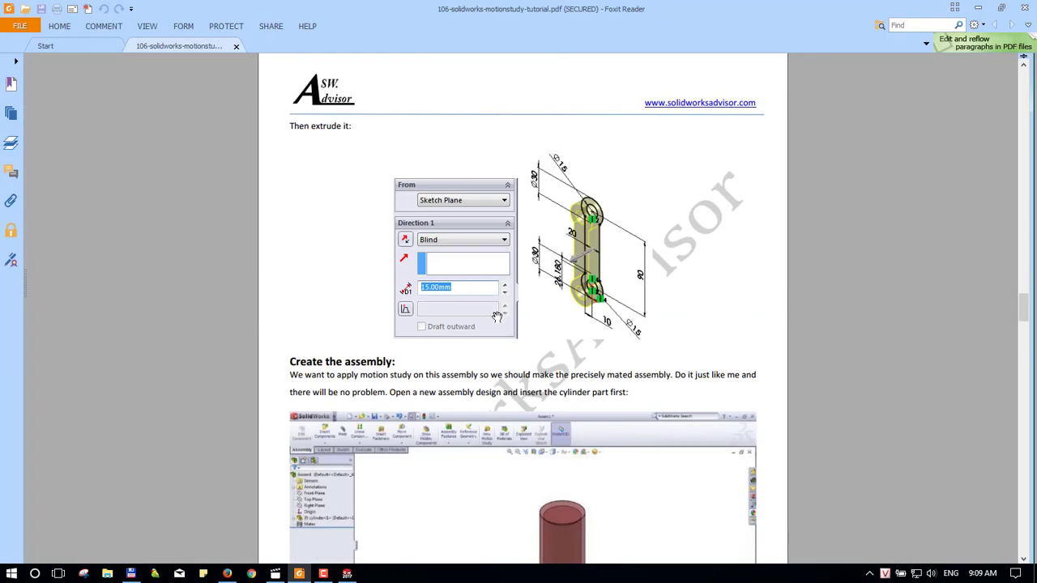
scroll(495, 317, "down", 5)
scroll(496, 317, "down", 3)
scroll(498, 317, "up", 3)
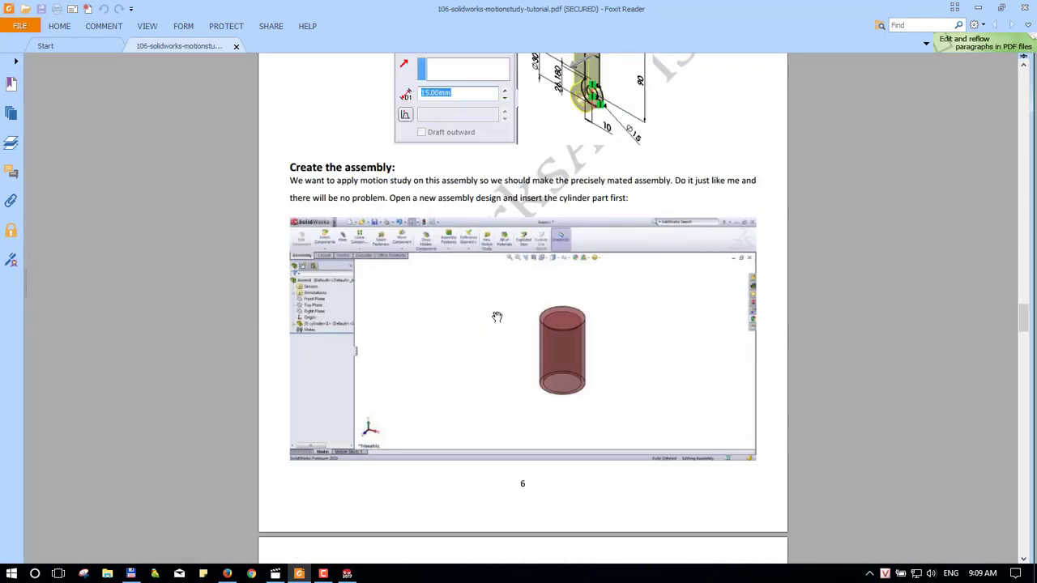
scroll(497, 317, "up", 1)
scroll(497, 317, "up", 3)
scroll(498, 317, "up", 7)
scroll(497, 317, "up", 6)
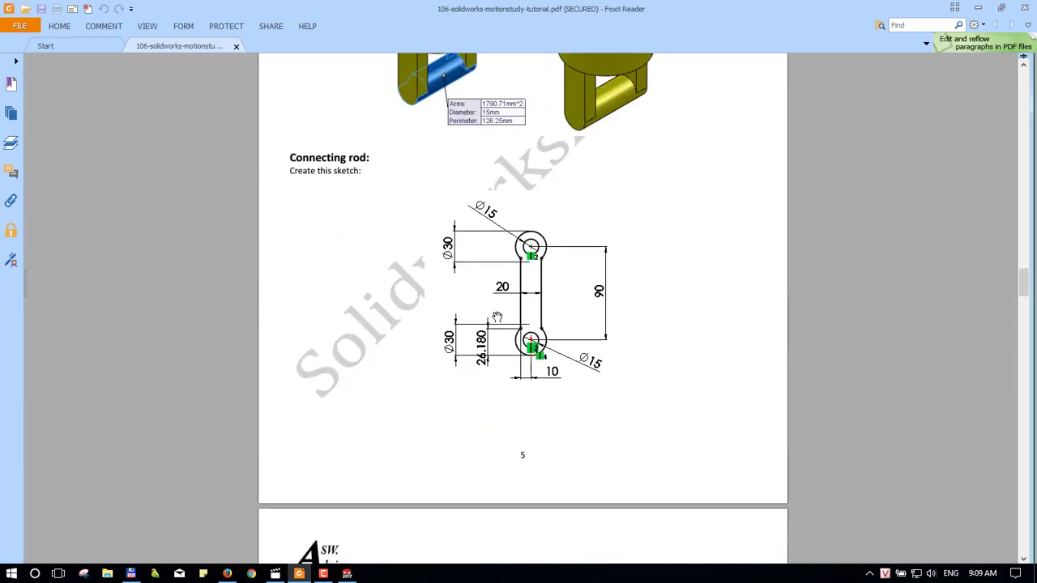
scroll(498, 317, "up", 8)
scroll(497, 317, "down", 7)
scroll(498, 317, "down", 8)
scroll(497, 317, "down", 5)
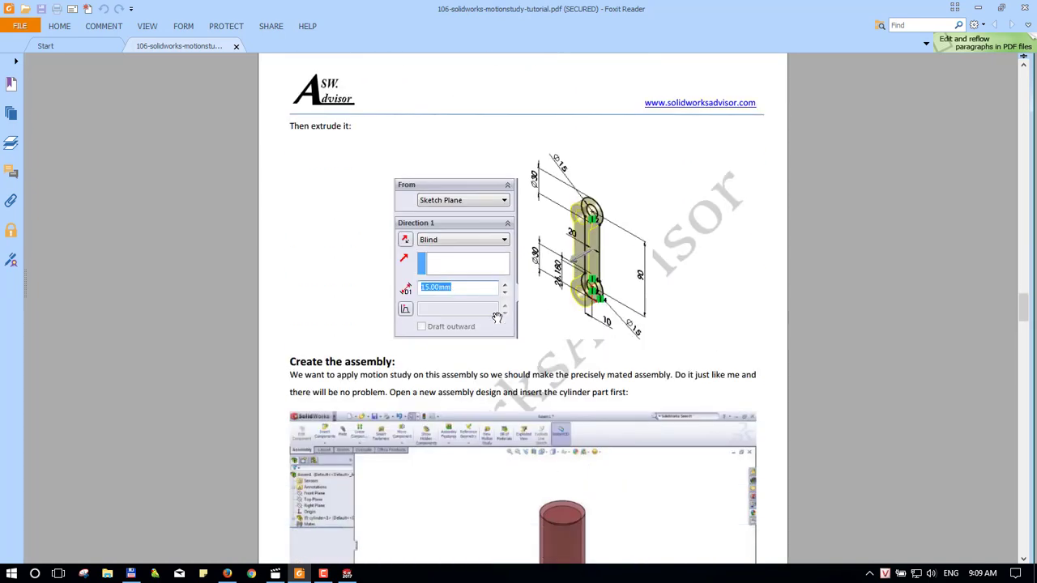
scroll(498, 317, "down", 3)
key("alt+Tab")
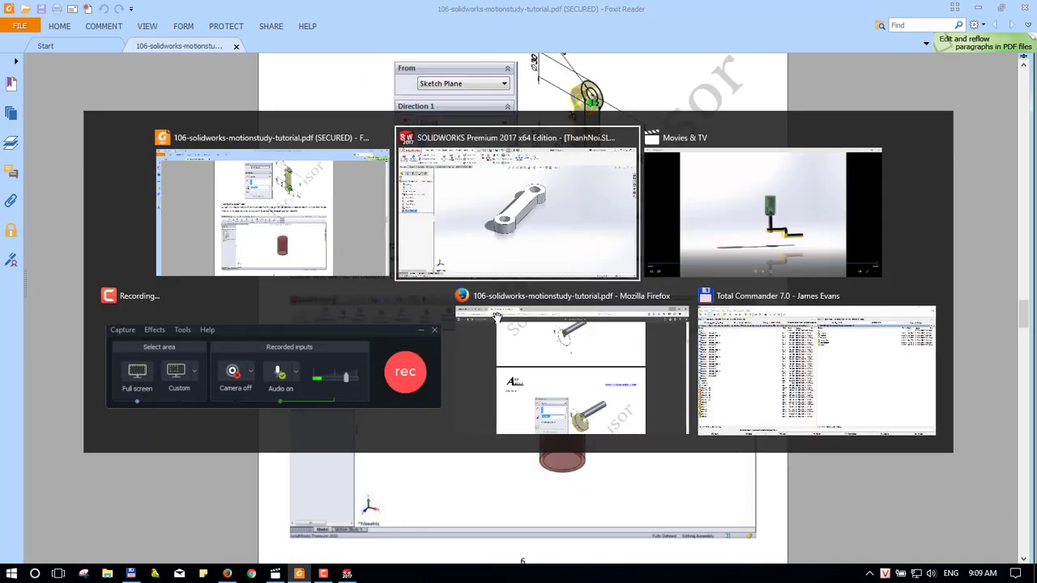
- Close the ThanhNoi part and create a new assembly document
key("ctrl+w")
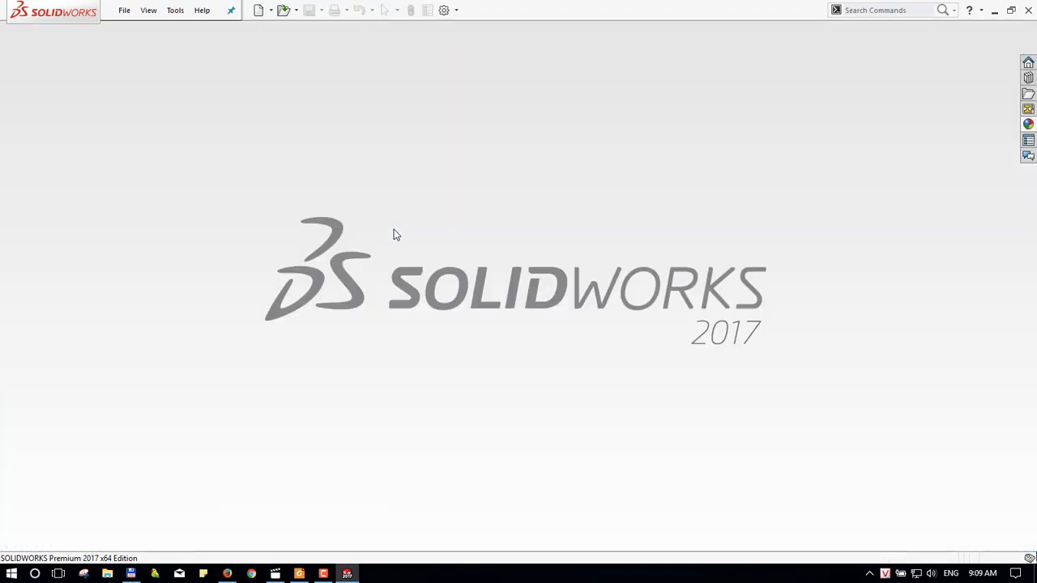
left_click(283, 11)
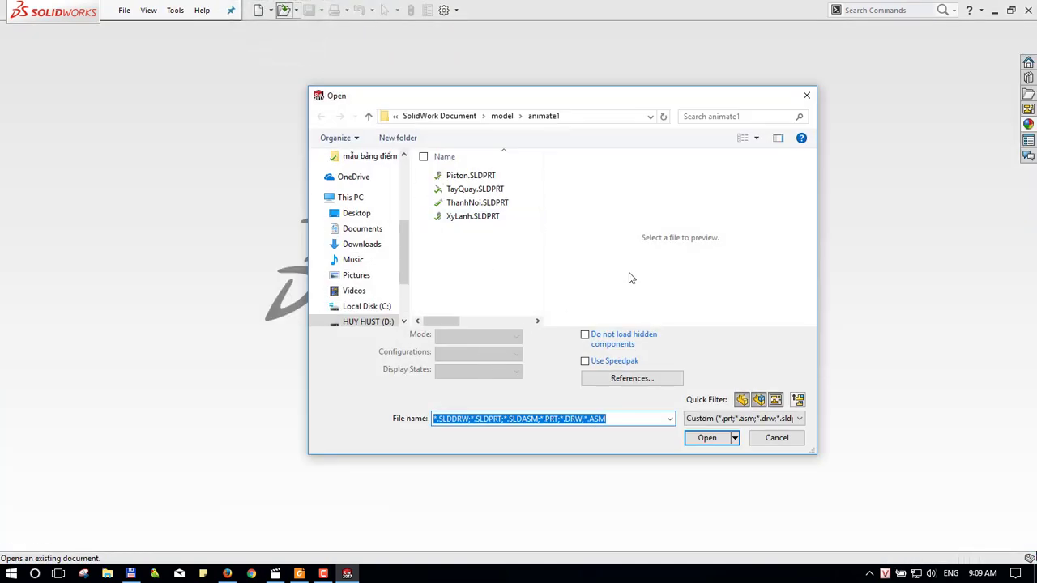
key("Escape")
left_click(258, 11)
left_click(465, 353)
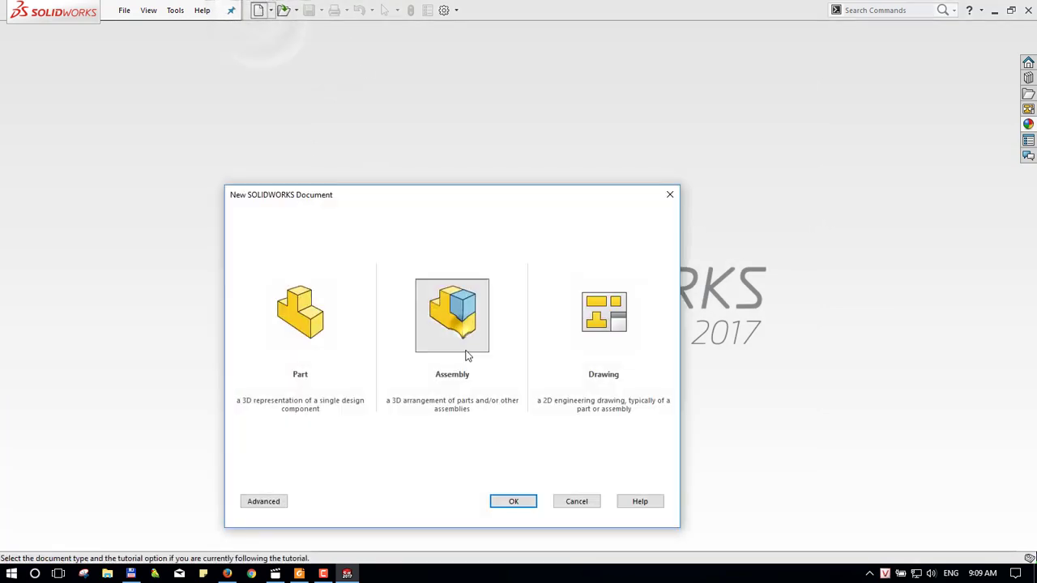
left_click(515, 501)
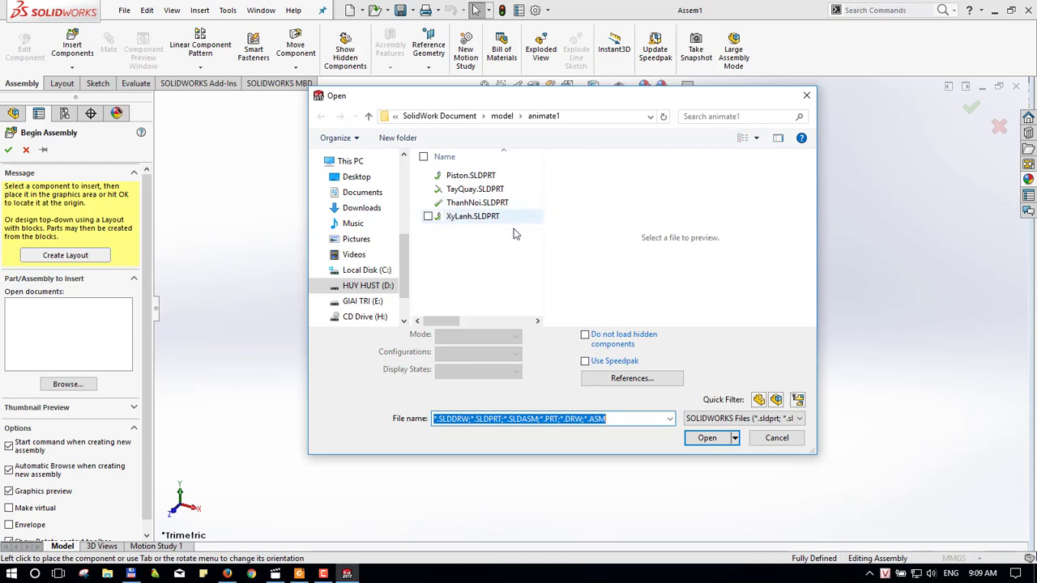
- Insert the Piston, TayQuay, ThanhNoi and XyLanh parts and place each in the assembly
left_click_drag(476, 102, 481, 71)
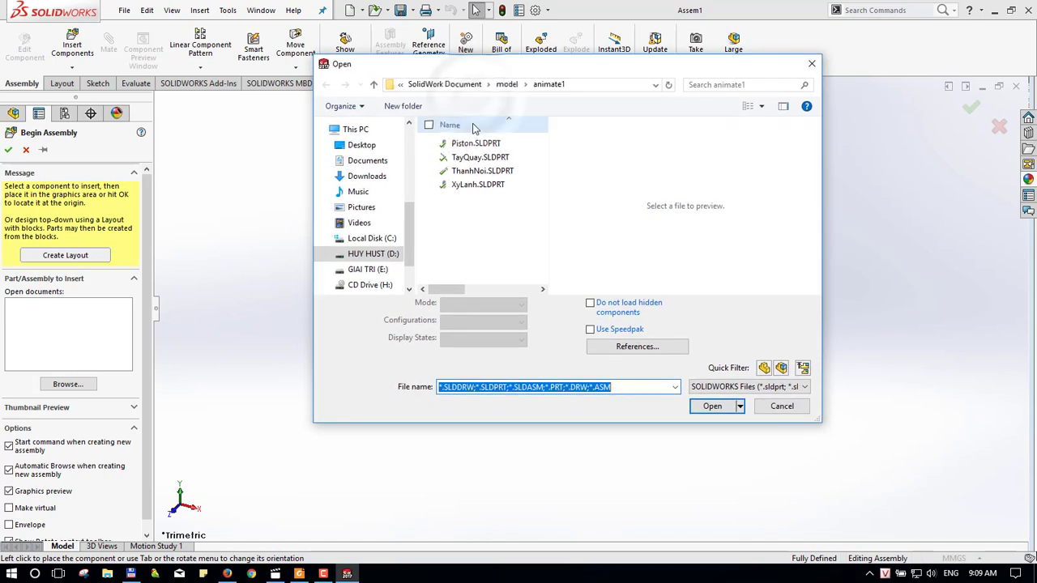
left_click(433, 144)
left_click(434, 158)
left_click(433, 171)
left_click(433, 184)
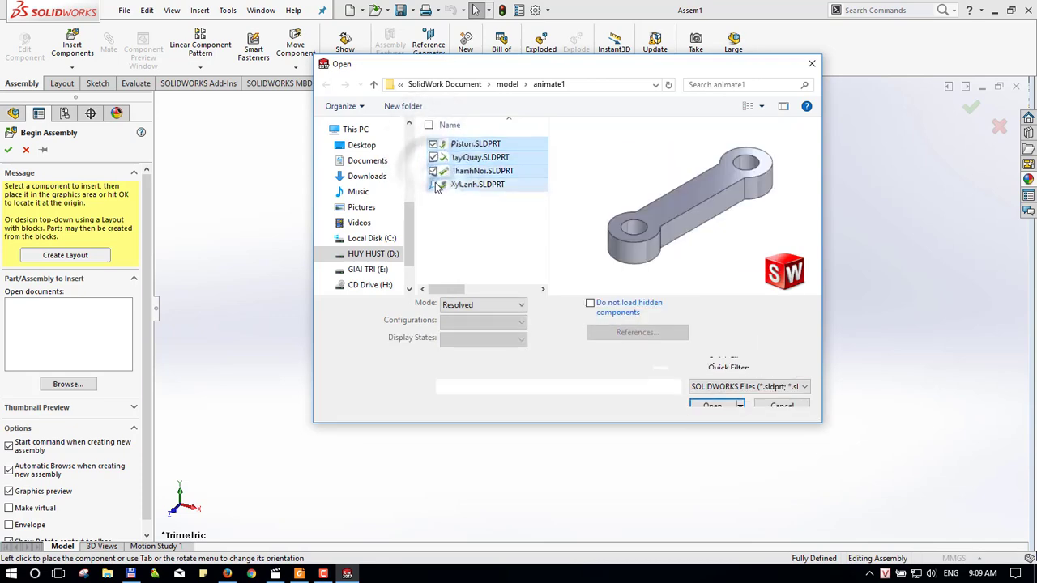
left_click(713, 406)
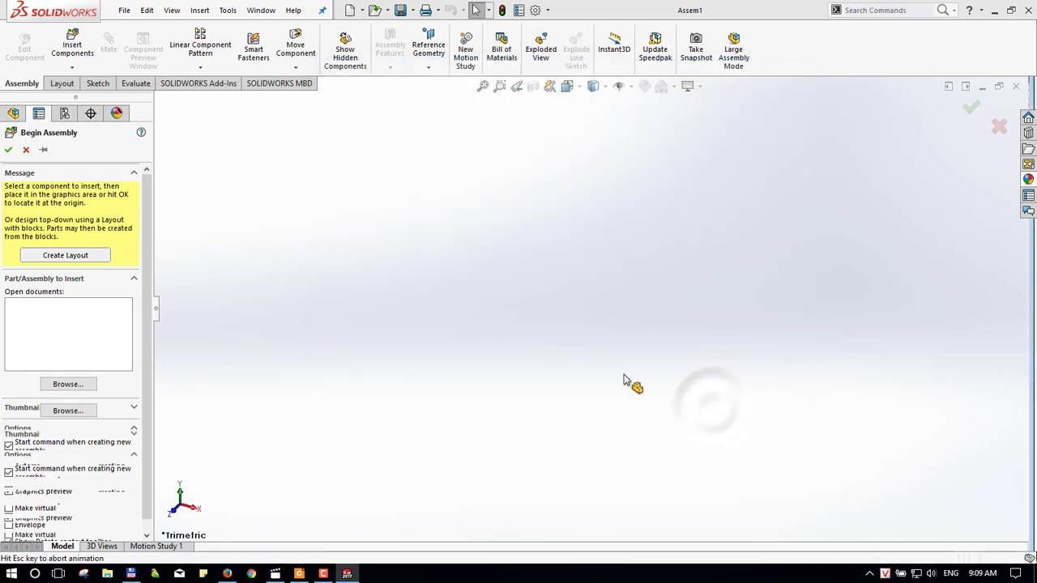
left_click(457, 289)
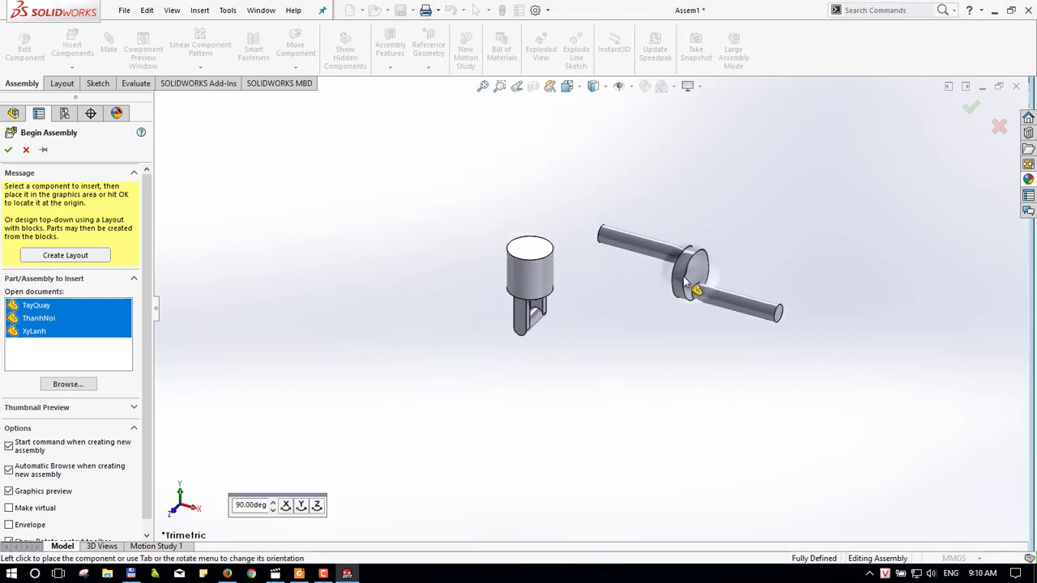
left_click(689, 284)
left_click(408, 275)
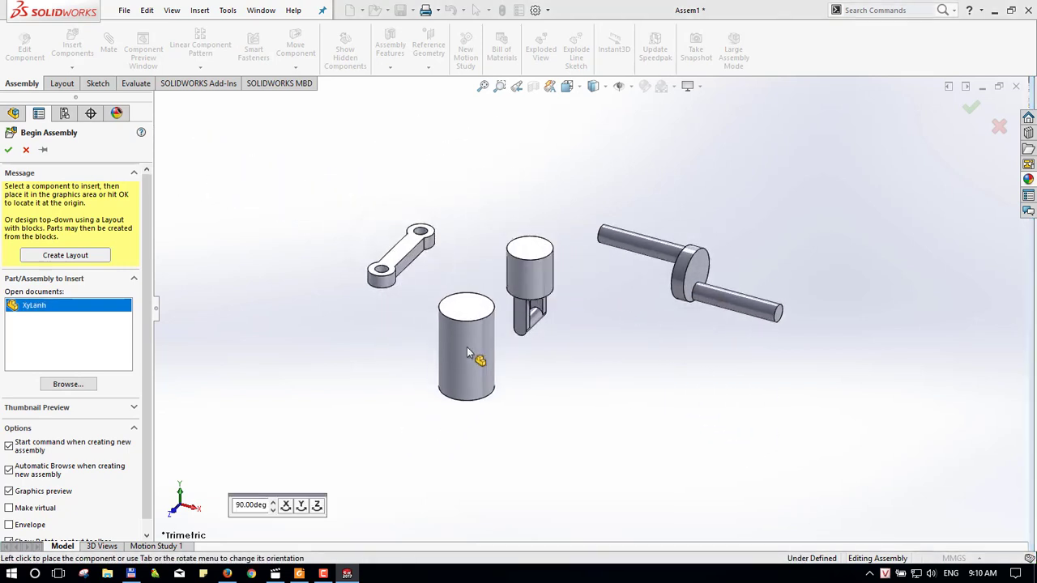
left_click(469, 352)
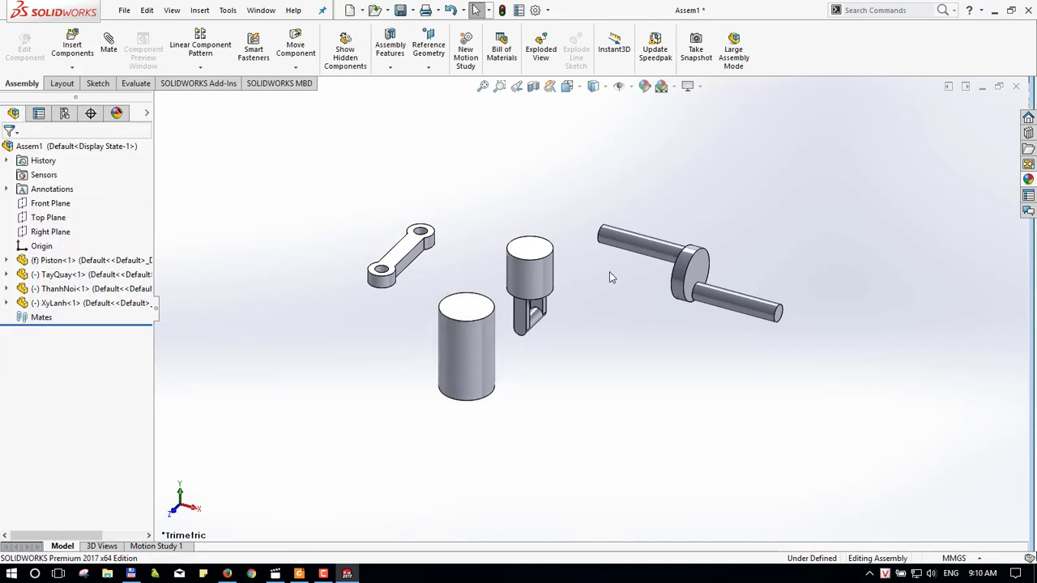
- Make the piston float and drag it upward above the cylinder
scroll(576, 334, "down", 2)
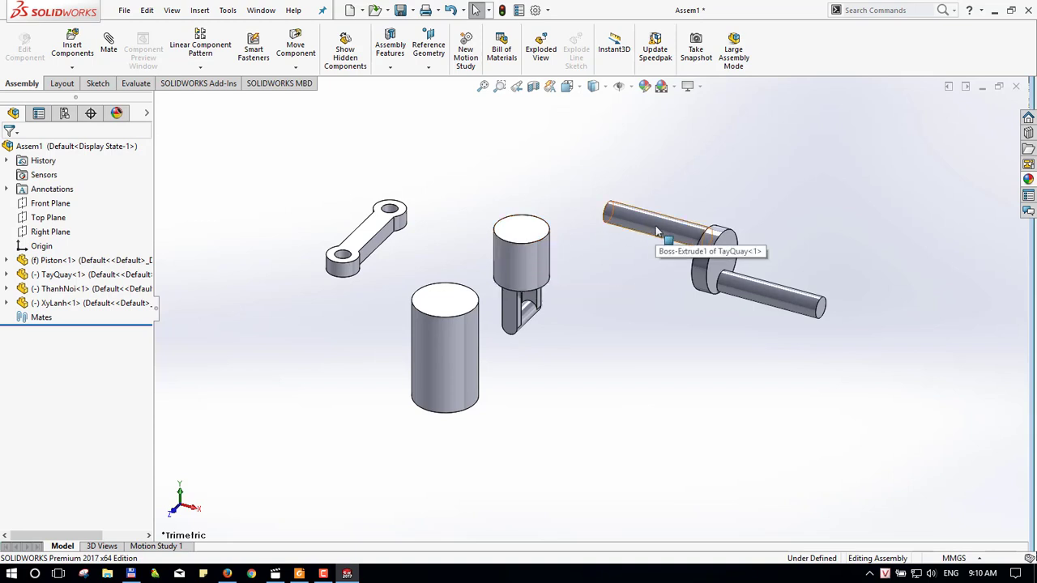
mouse_move(658, 232)
right_mouse_down()
mouse_move(646, 215)
mouse_move(771, 167)
mouse_move(746, 195)
right_mouse_up()
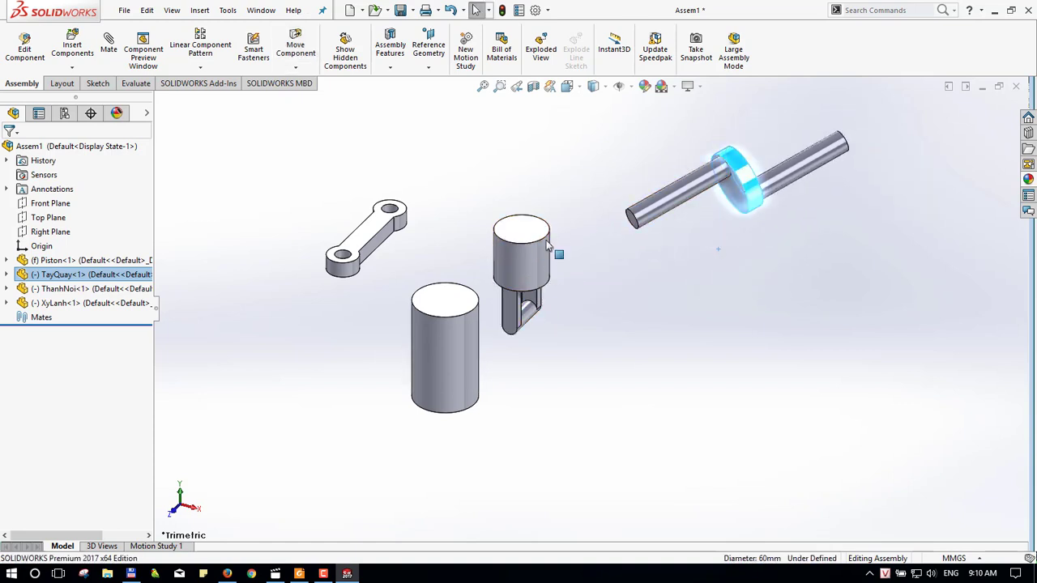
left_click(526, 275)
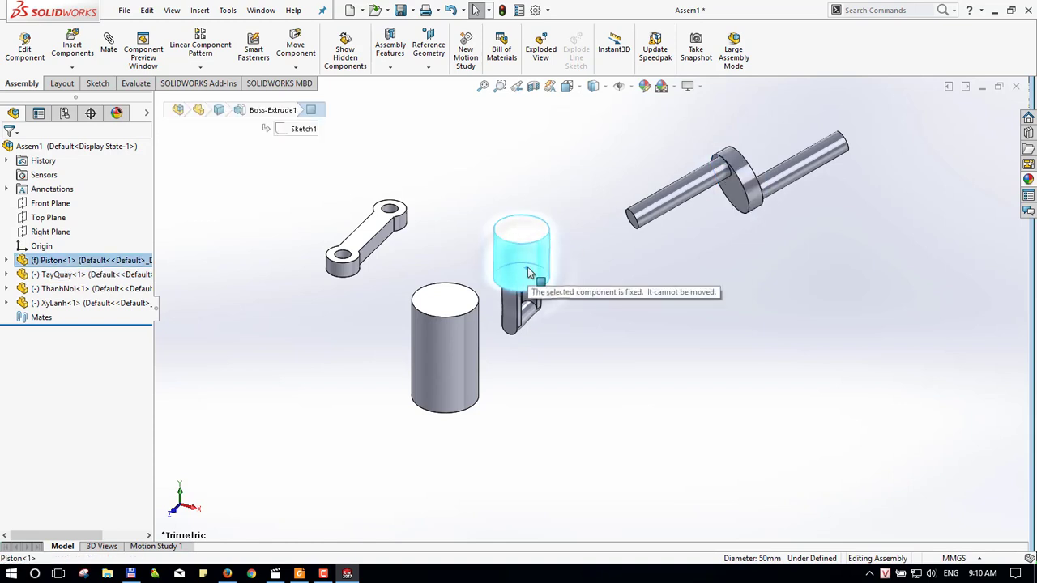
right_click_drag(534, 248, 522, 272)
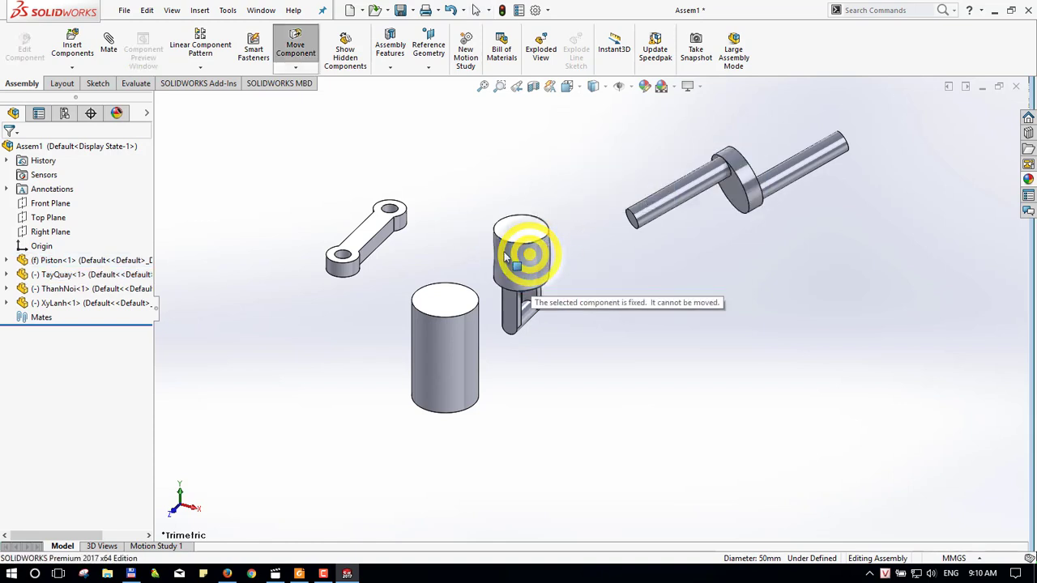
left_click(531, 287)
left_click(588, 290)
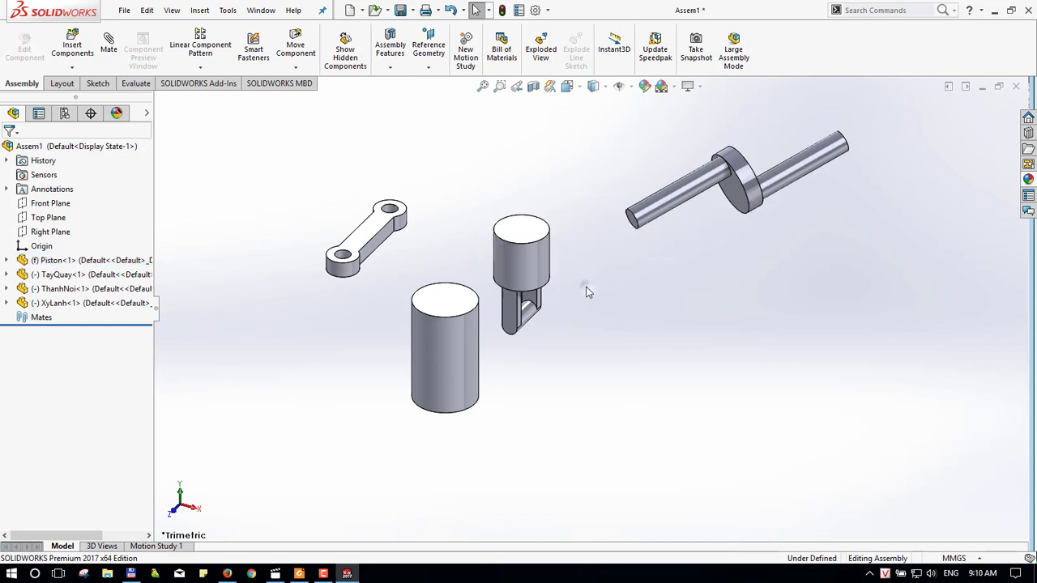
right_click(529, 266)
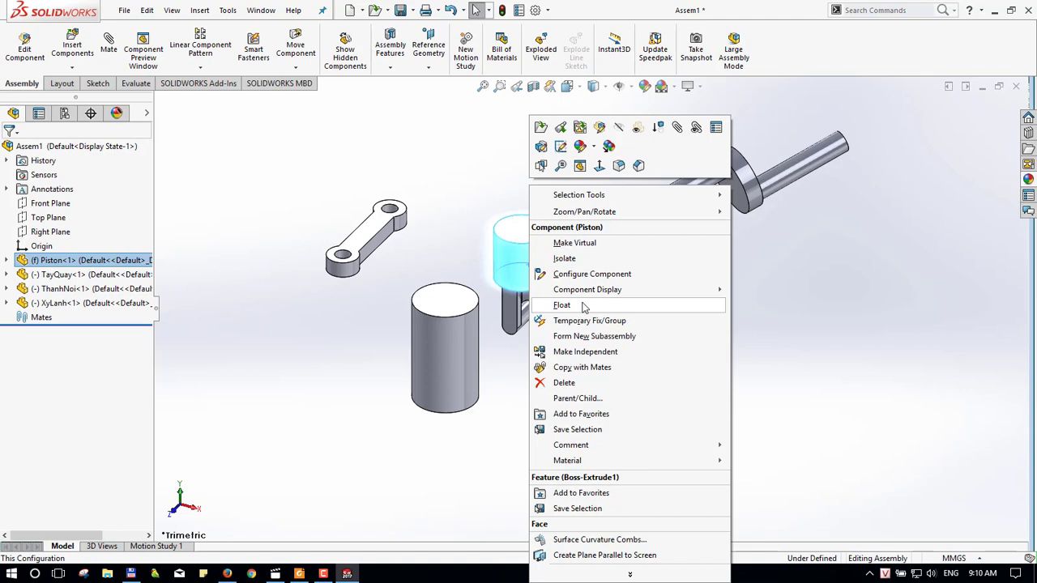
left_click(585, 307)
left_click_drag(531, 275, 530, 223)
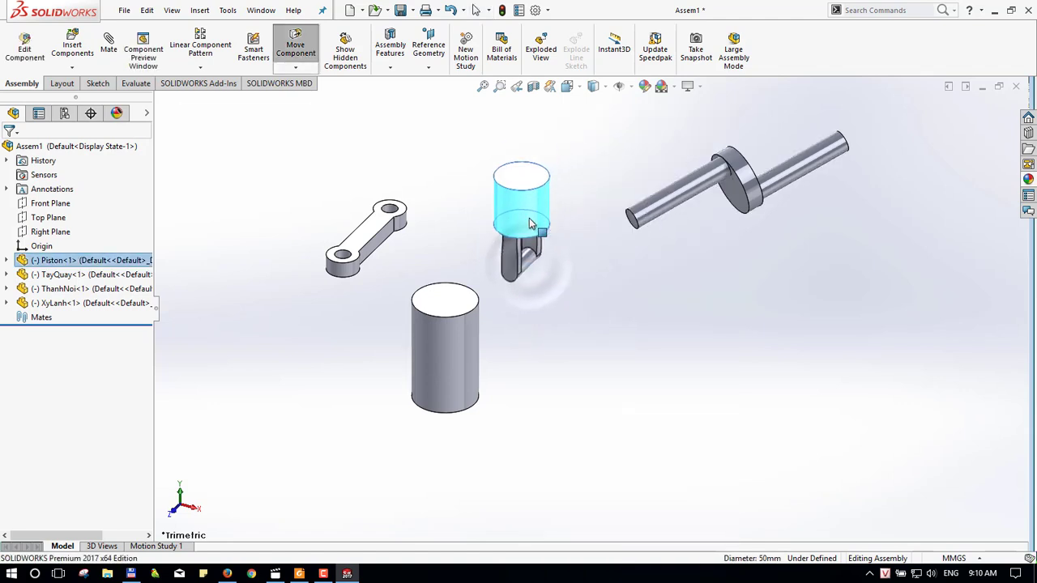
left_click(530, 223)
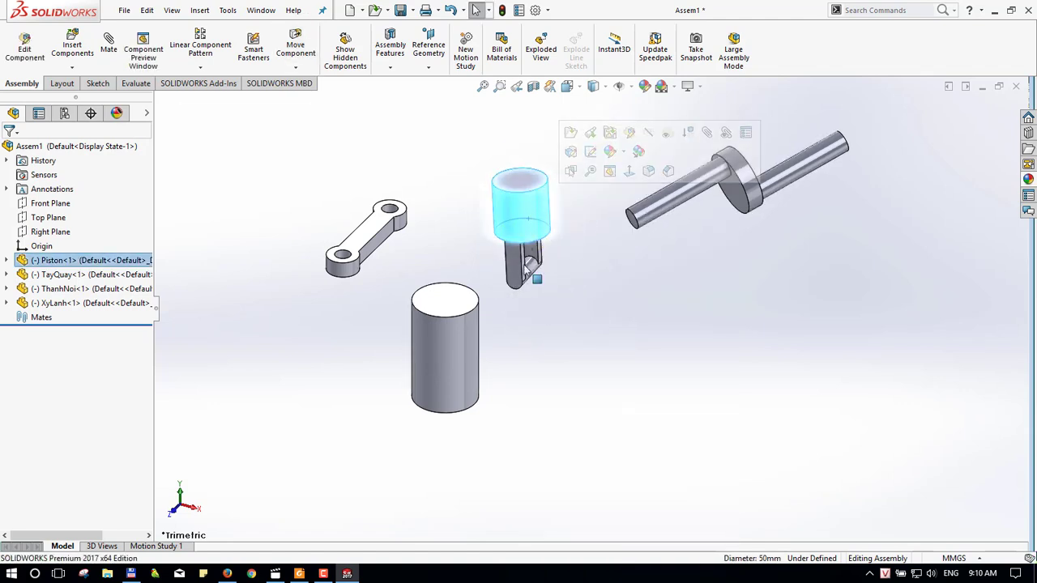
- Fix the XyLanh cylinder in place and confirm it can no longer be moved
mouse_move(512, 324)
middle_mouse_down()
mouse_move(474, 281)
mouse_move(590, 373)
mouse_move(559, 345)
mouse_move(521, 364)
middle_mouse_up()
left_click(511, 360)
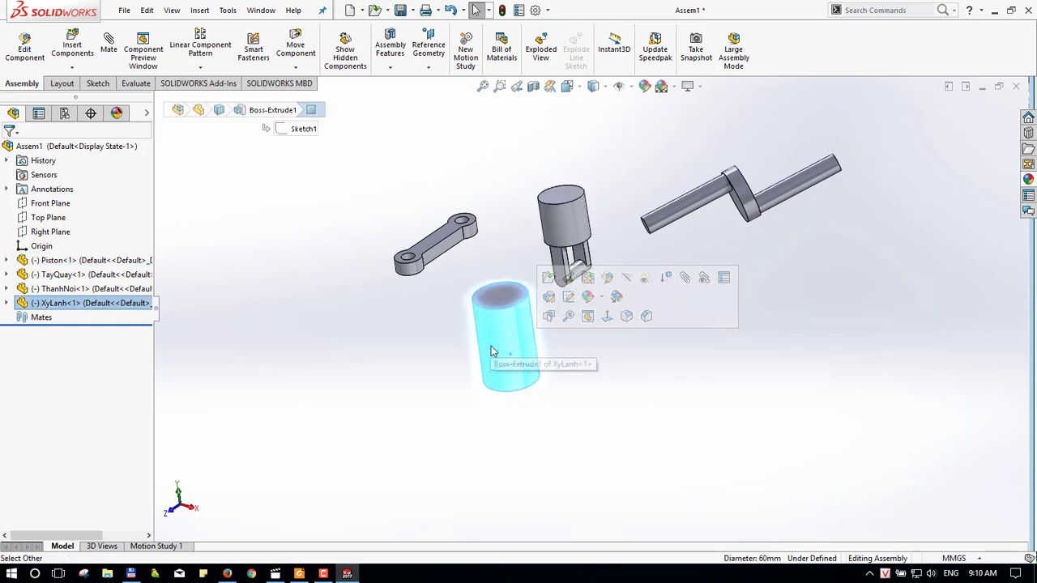
right_click(491, 346)
left_click(538, 285)
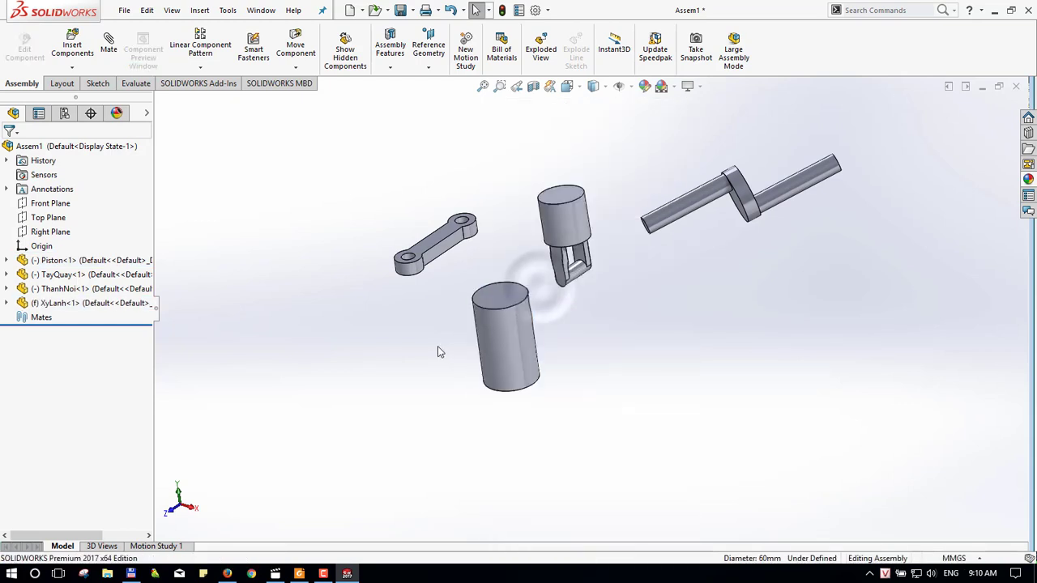
mouse_move(437, 347)
middle_mouse_down()
mouse_move(469, 315)
mouse_move(517, 328)
middle_mouse_up()
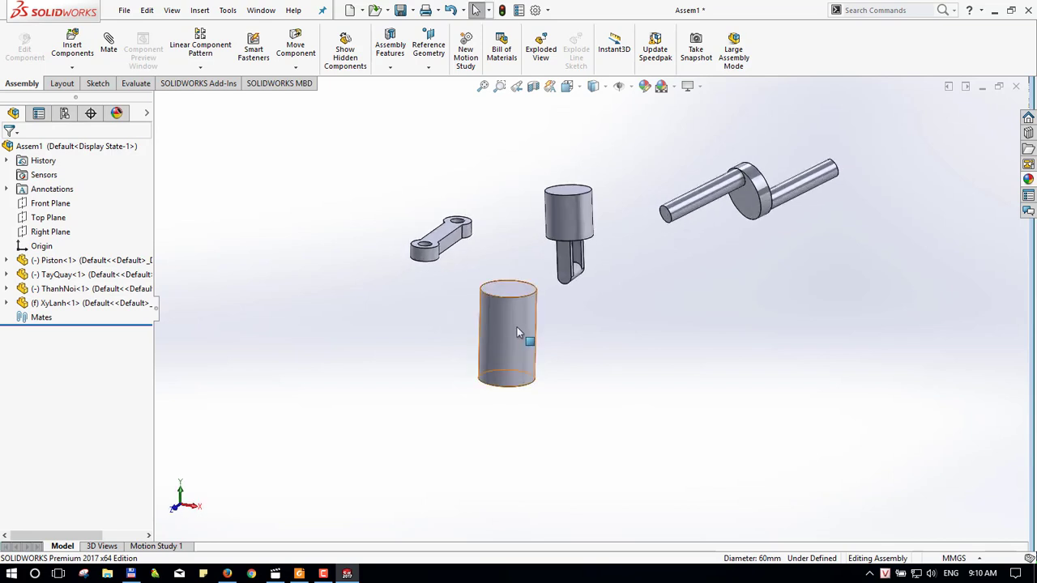
mouse_move(519, 332)
left_mouse_down()
mouse_move(571, 316)
mouse_move(488, 333)
left_mouse_up()
left_click(533, 305)
left_click(613, 342)
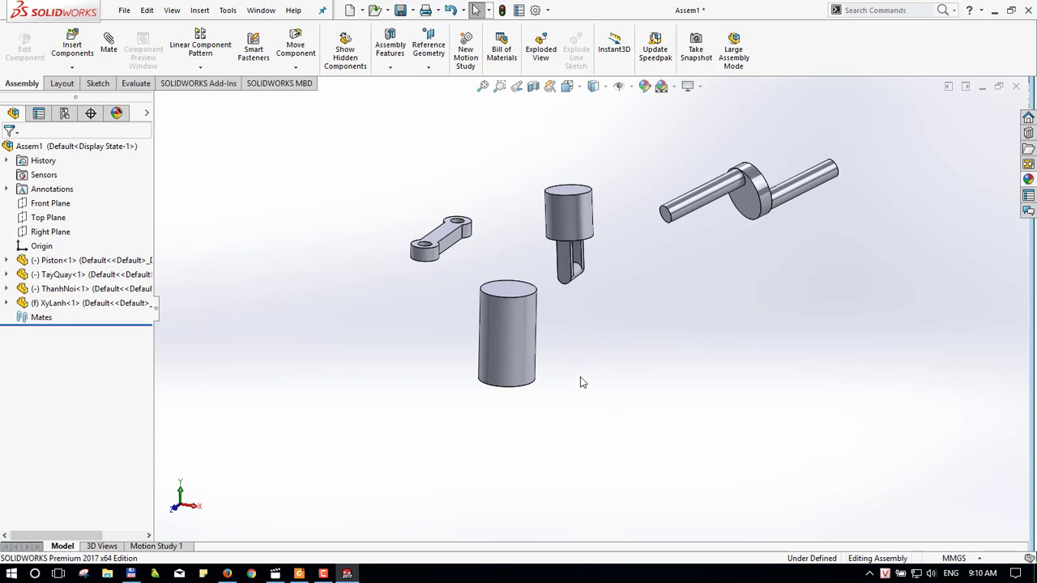
mouse_move(580, 382)
middle_mouse_down()
mouse_move(537, 214)
mouse_move(533, 248)
mouse_move(574, 252)
middle_mouse_up()
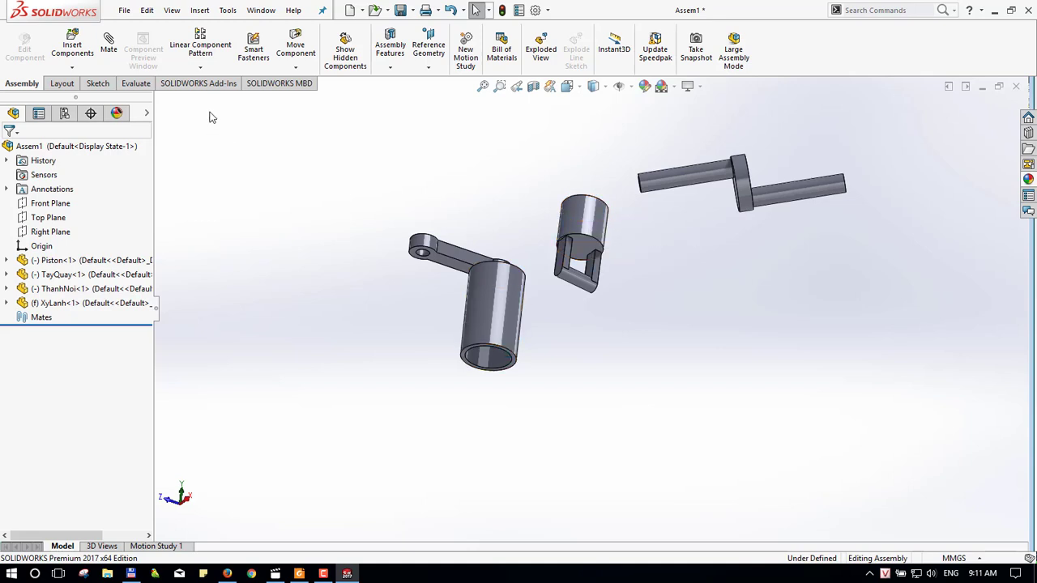
- Add a Concentric mate between the piston's round face and the XyLanh cylinder's inner face
left_click(108, 42)
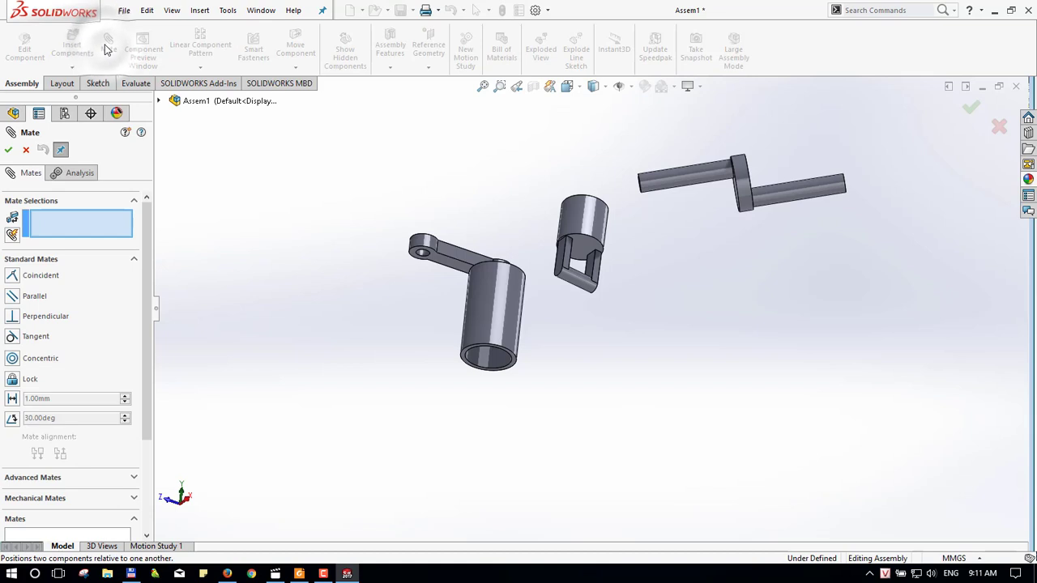
left_click(600, 229)
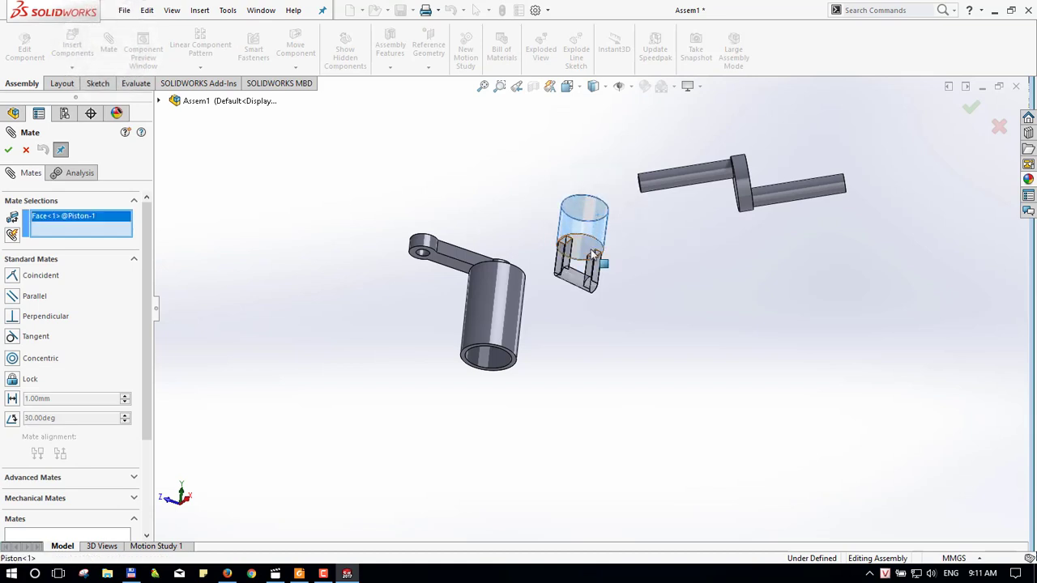
left_click(486, 358)
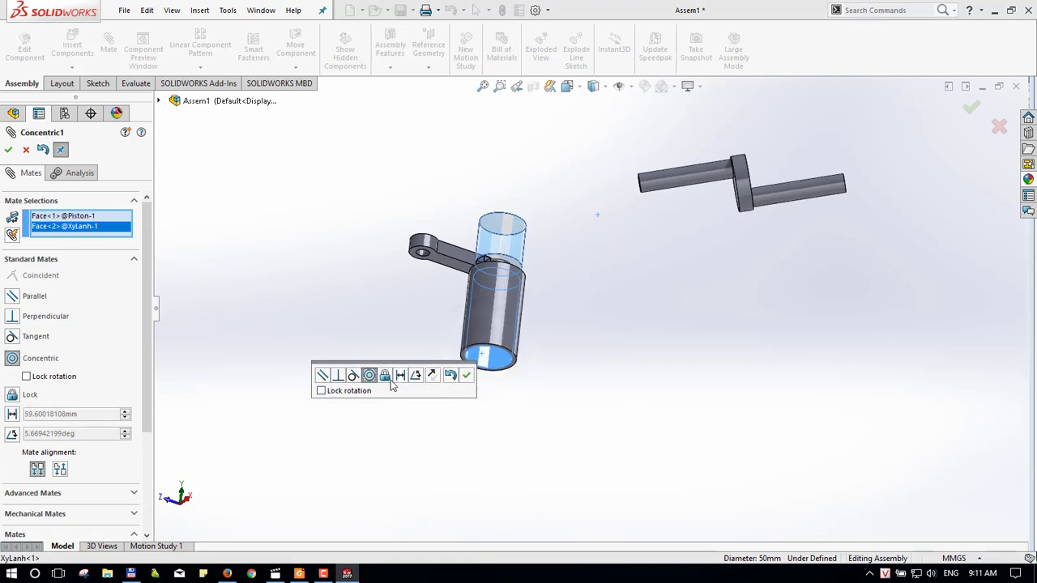
left_click(467, 375)
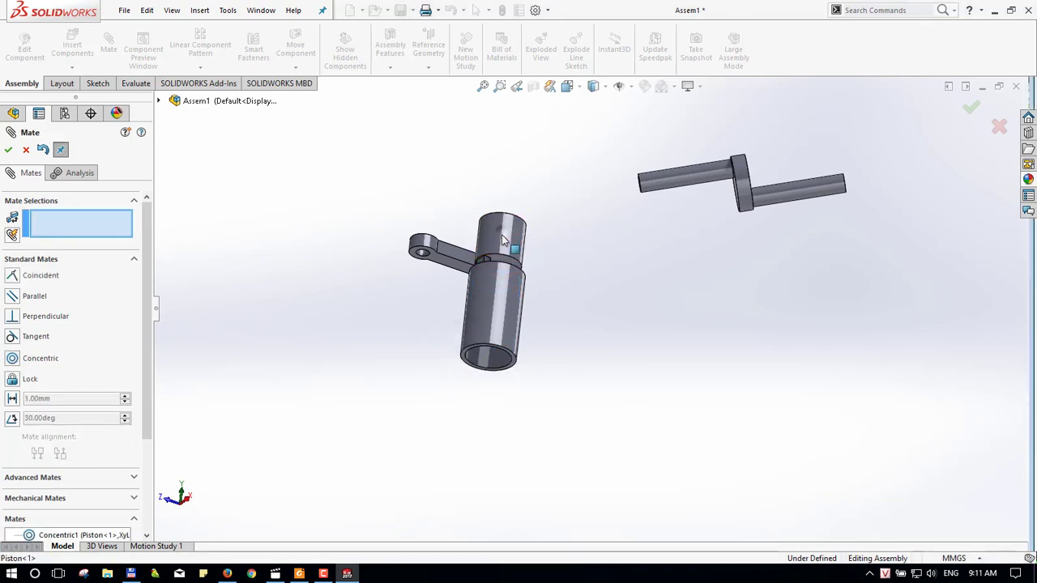
mouse_move(500, 230)
left_mouse_down()
mouse_move(497, 353)
mouse_move(521, 405)
left_mouse_up()
mouse_move(521, 405)
middle_mouse_down()
mouse_move(542, 430)
mouse_move(527, 360)
middle_mouse_up()
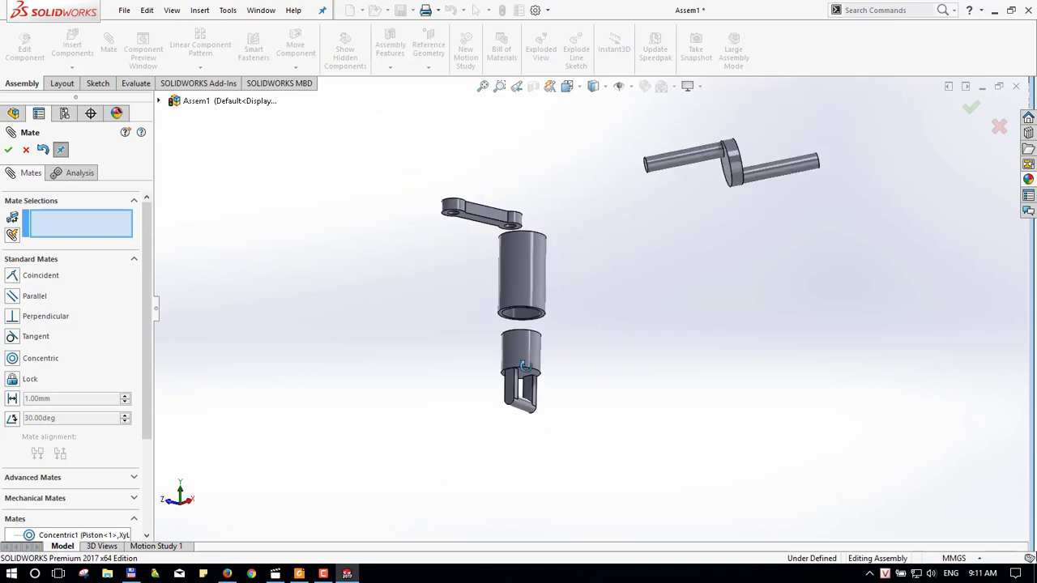
left_click_drag(532, 359, 534, 352)
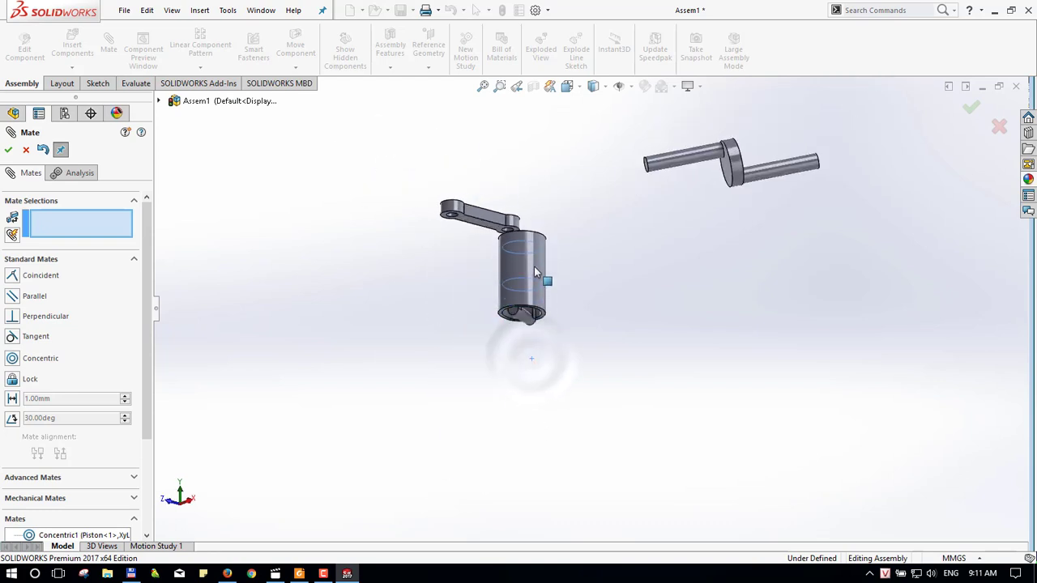
mouse_move(534, 353)
middle_mouse_down()
mouse_move(547, 366)
mouse_move(559, 316)
middle_mouse_up()
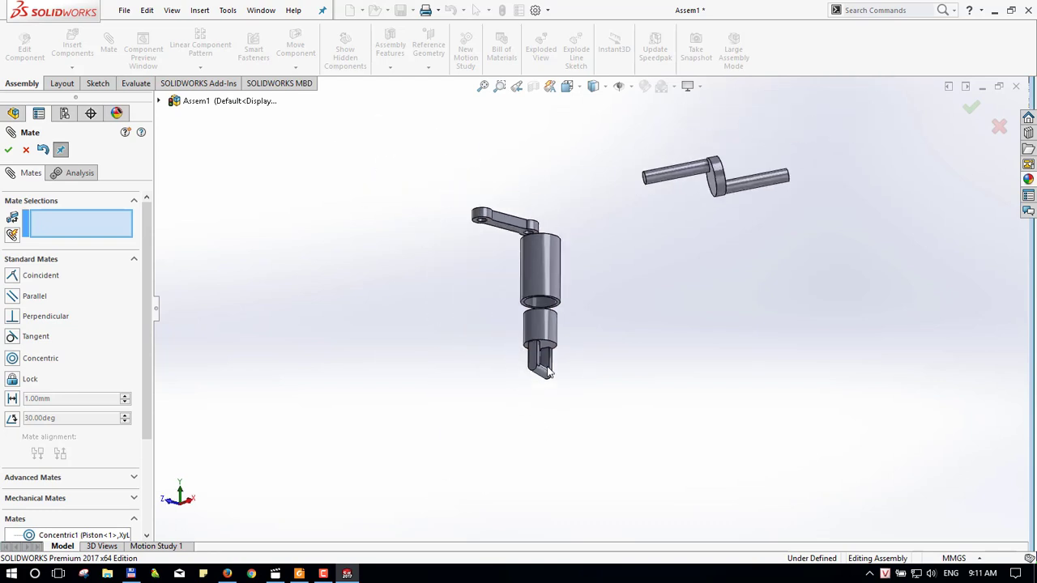
scroll(486, 227, "down", 2)
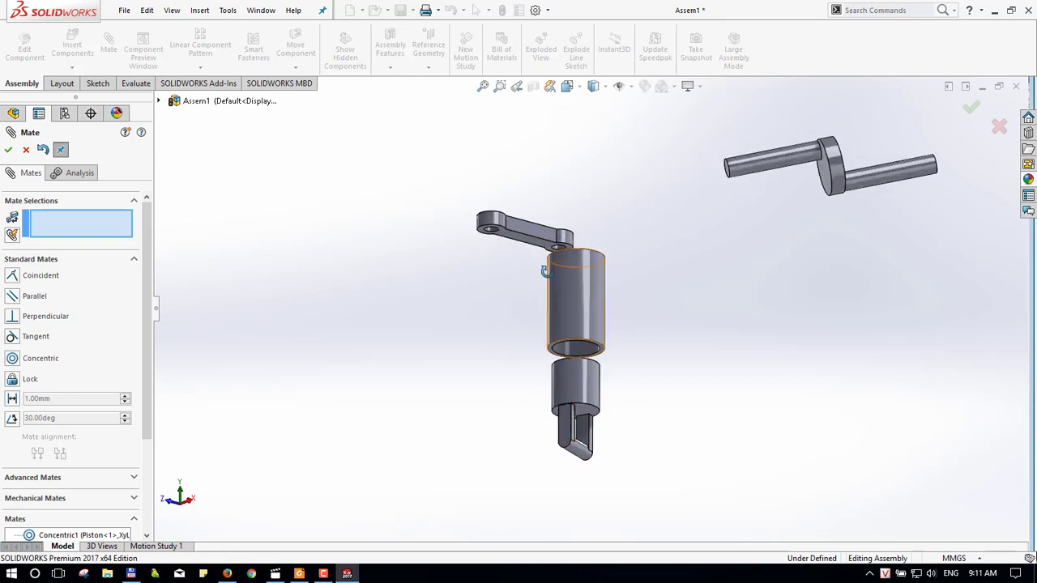
- Mate the ThanhNoi rod's end hole concentric with the piston pin and test its swing
left_click_drag(577, 405, 511, 251)
left_click(499, 242)
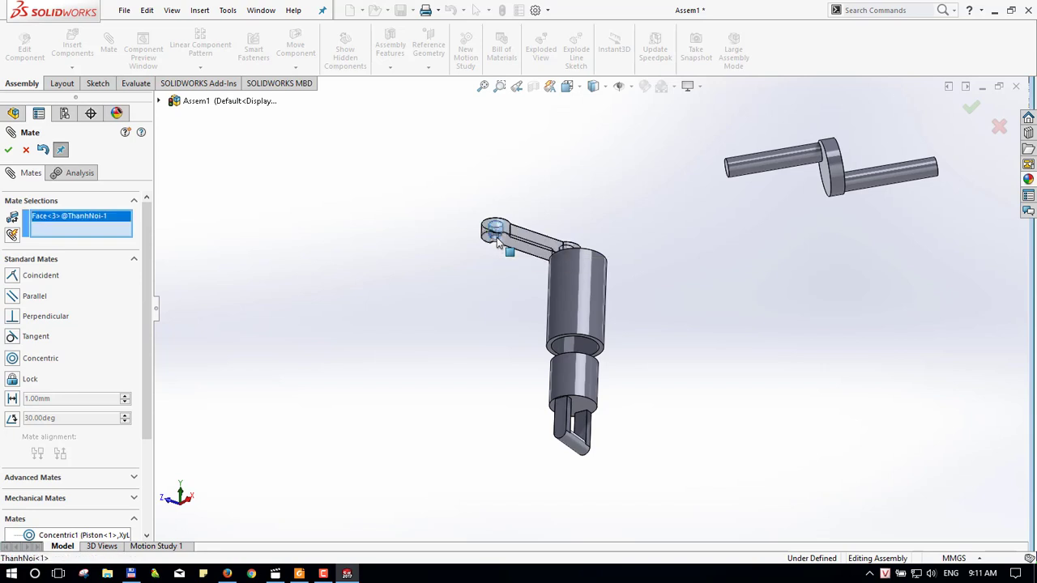
left_click(577, 445)
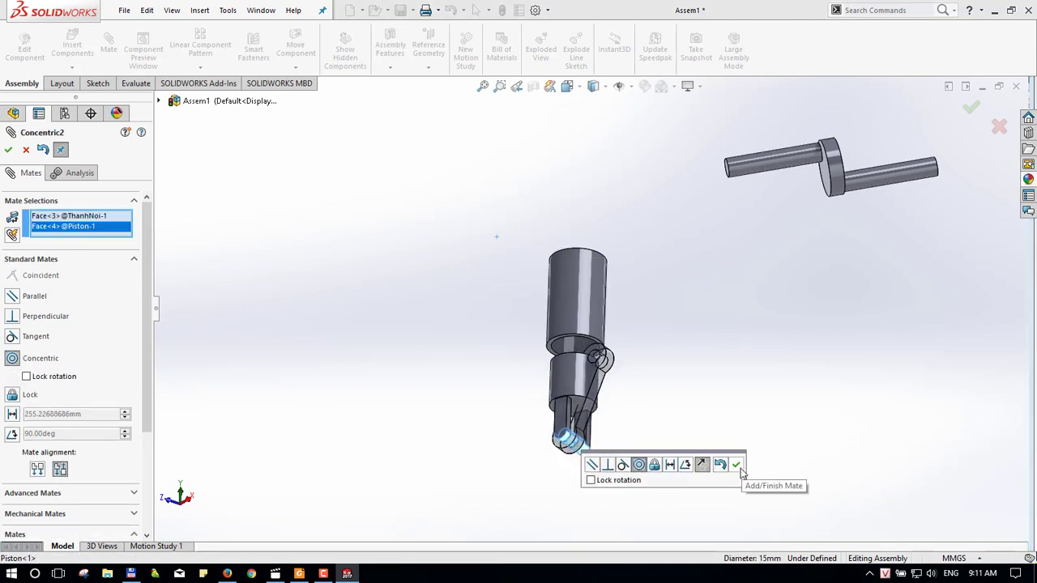
left_click(736, 464)
left_click_drag(625, 391, 586, 429)
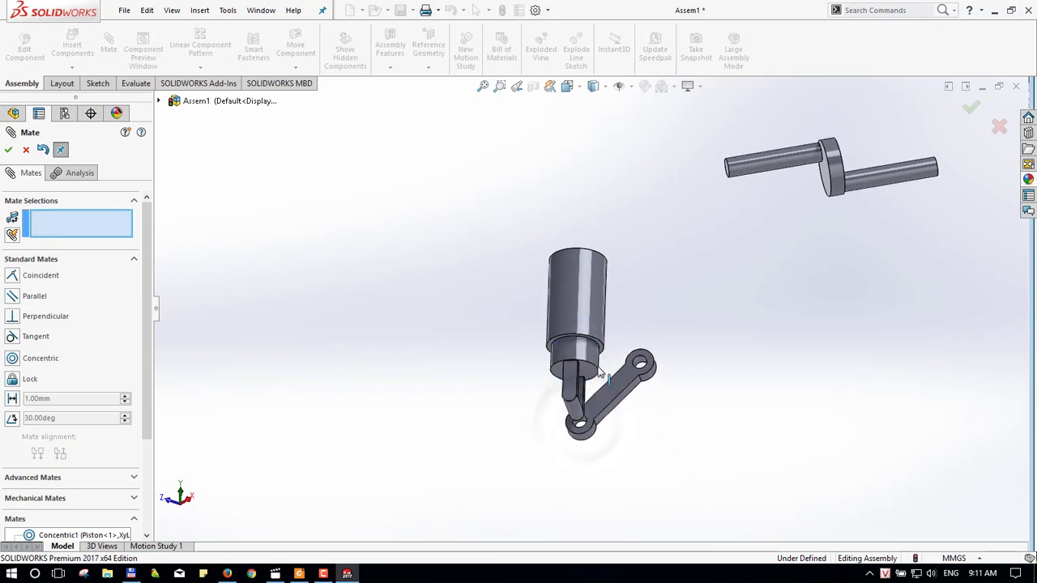
mouse_move(595, 378)
middle_mouse_down()
mouse_move(619, 381)
mouse_move(576, 409)
mouse_move(575, 452)
mouse_move(535, 248)
mouse_move(482, 289)
mouse_move(591, 374)
middle_mouse_up()
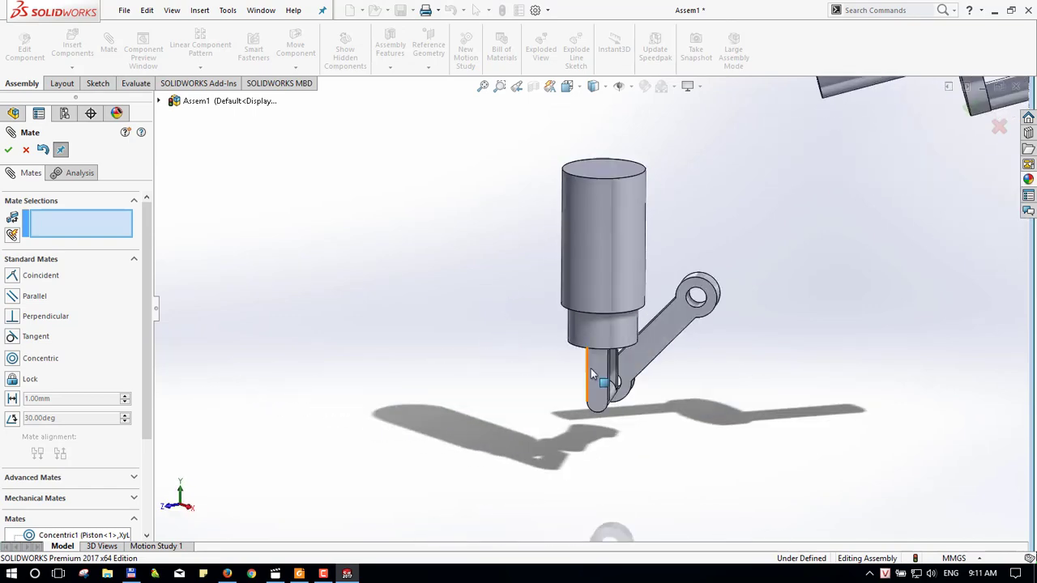
mouse_move(593, 382)
left_mouse_down()
mouse_move(628, 355)
mouse_move(602, 371)
mouse_move(611, 360)
left_mouse_up()
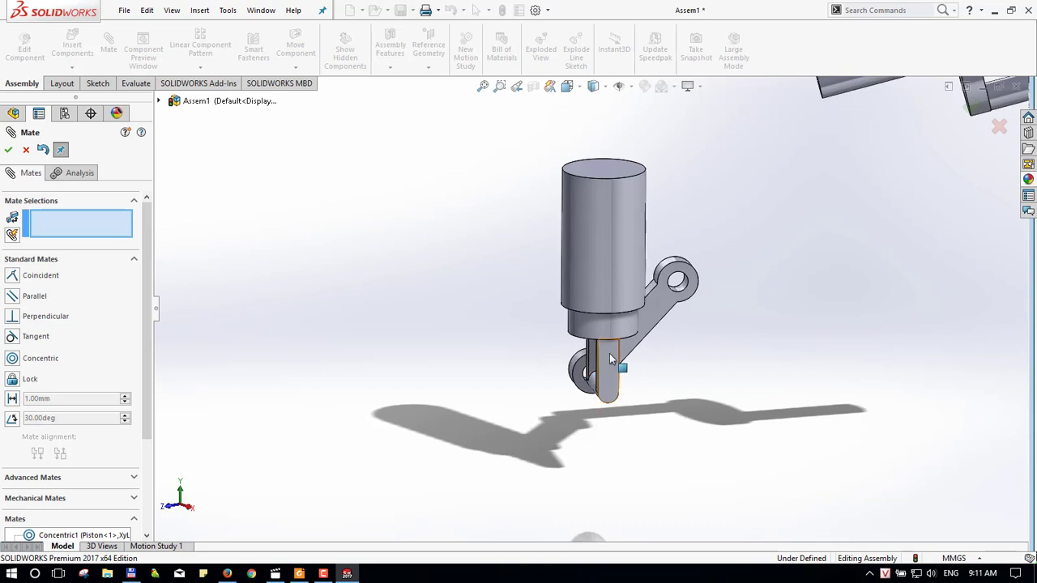
scroll(626, 299, "down", 2)
scroll(626, 299, "up", 2)
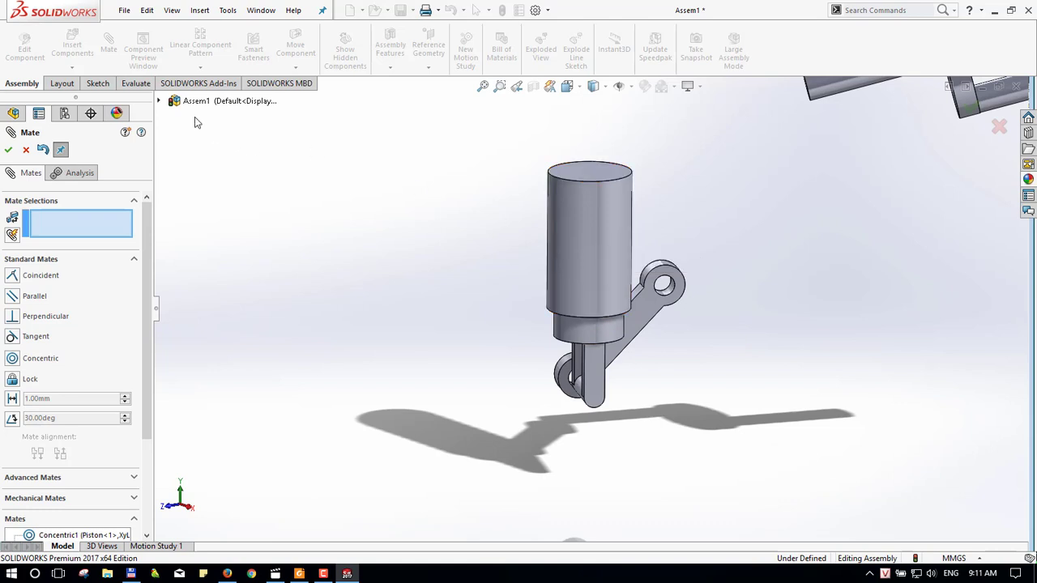
- Make the Piston and XyLanh Front Planes coincident, then drag the rod to test the linkage
left_click(159, 102)
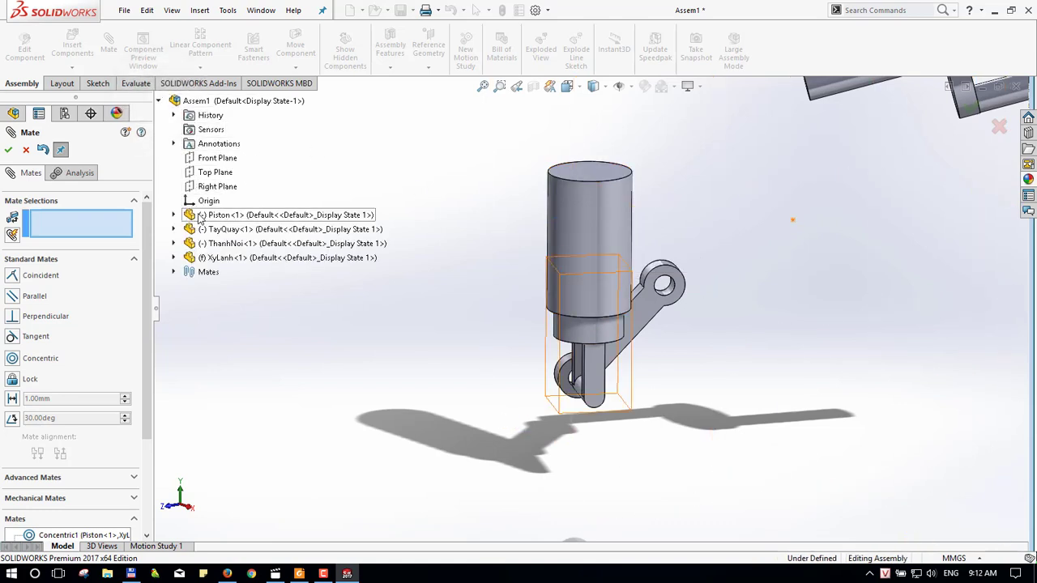
left_click(173, 215)
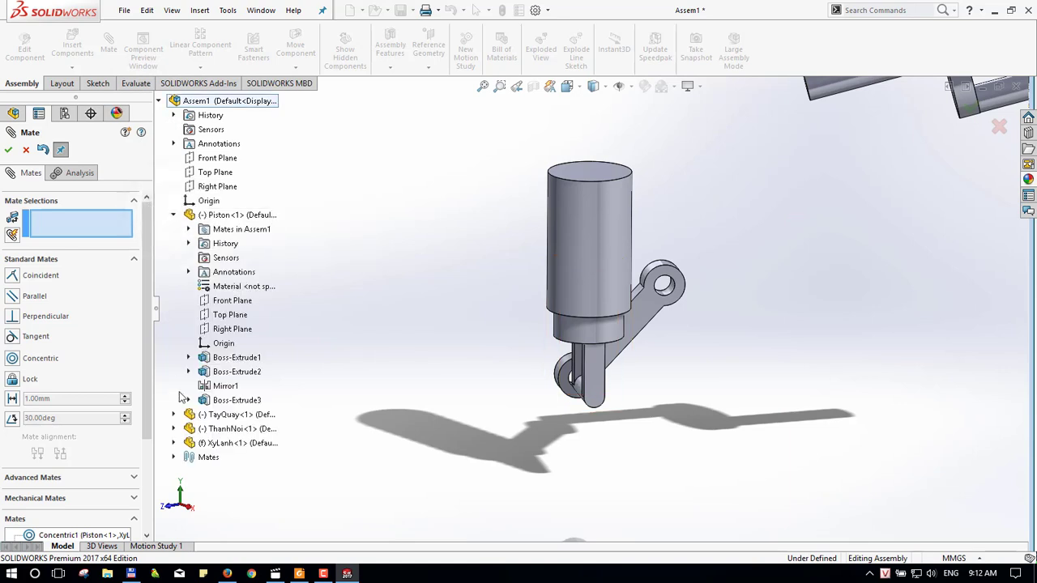
left_click(173, 444)
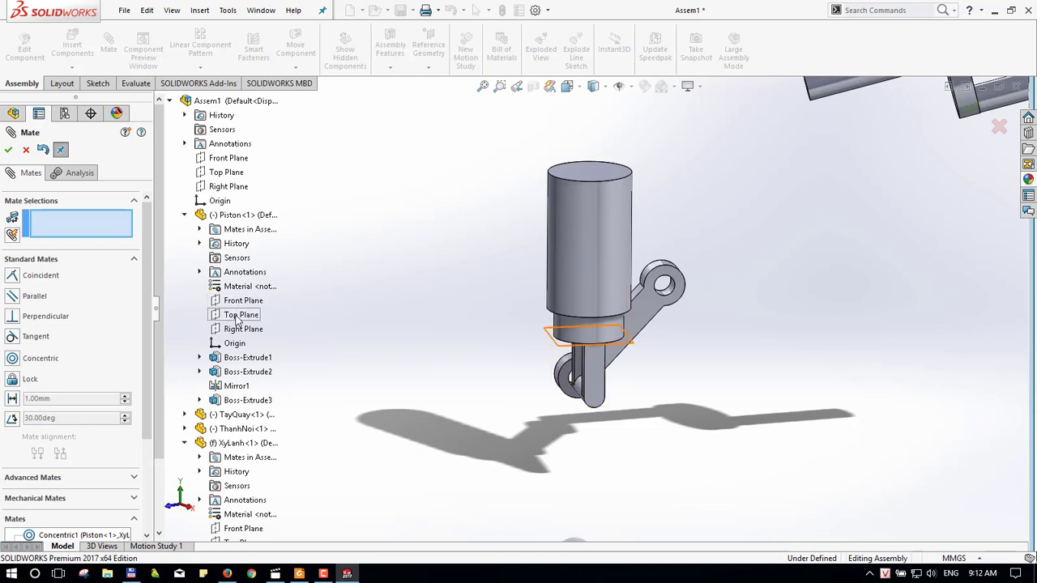
left_click(240, 307)
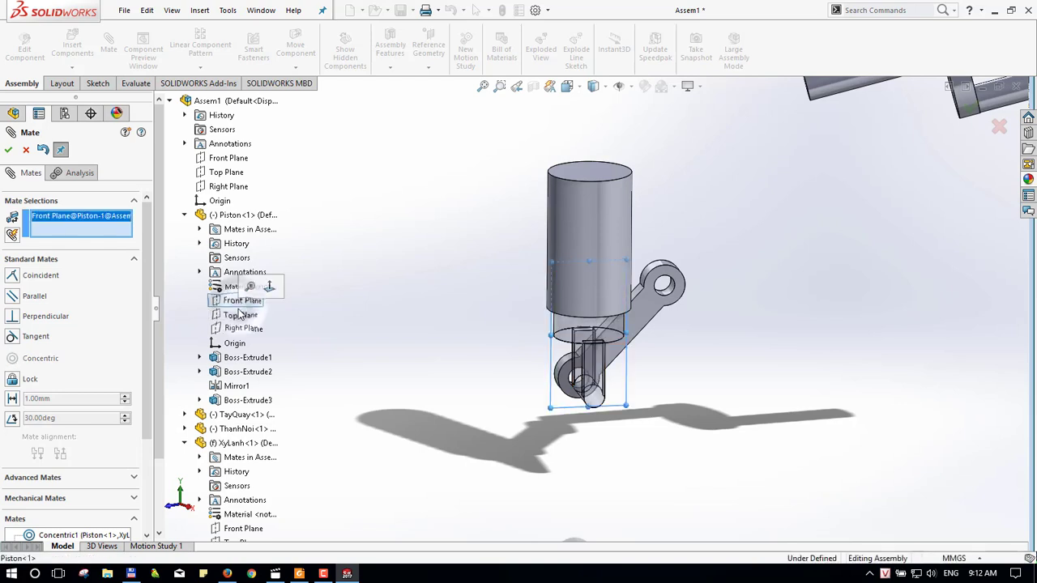
scroll(240, 308, "down", 3)
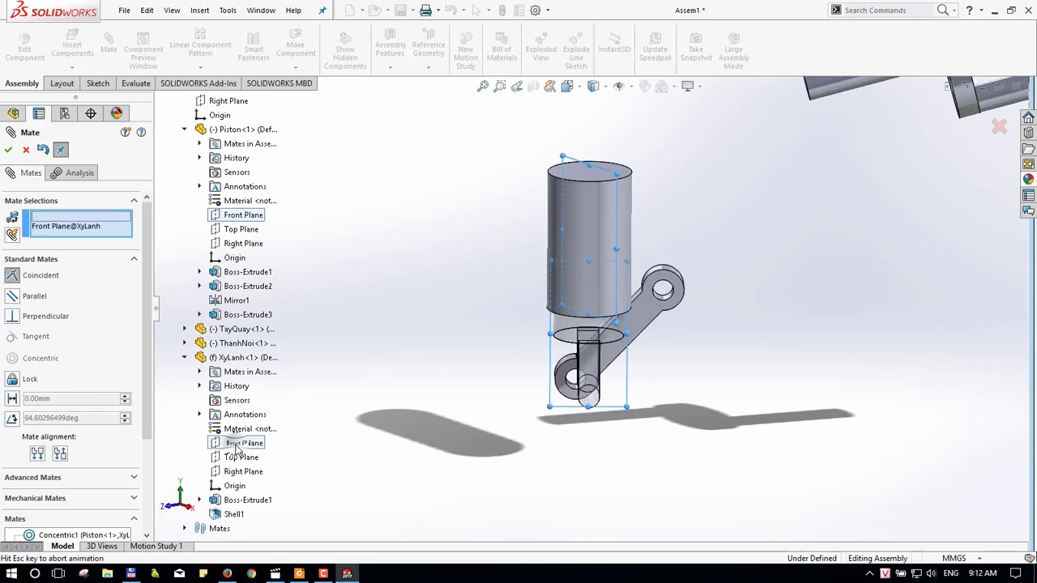
left_click(237, 446)
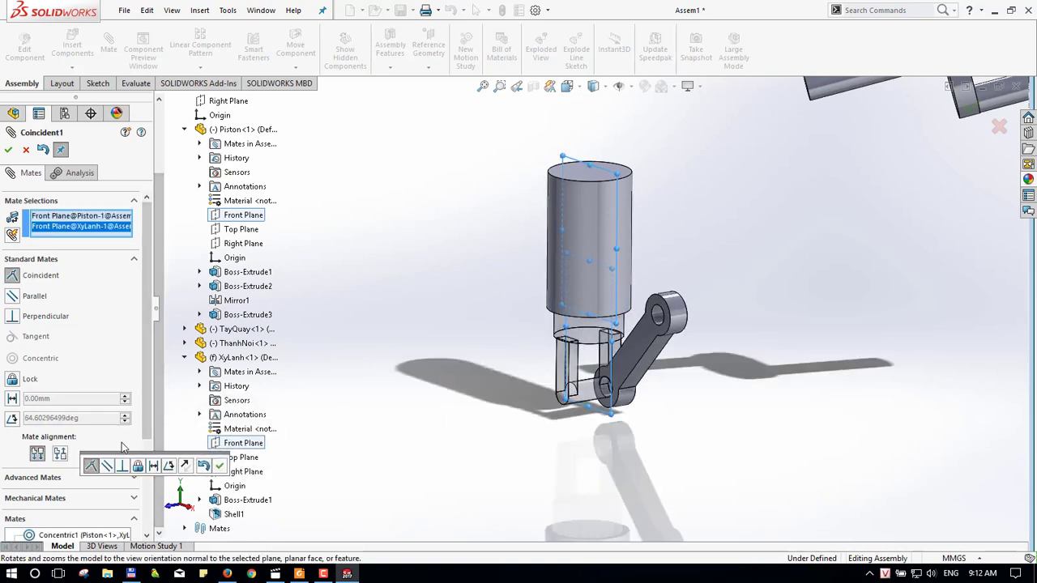
left_click(220, 466)
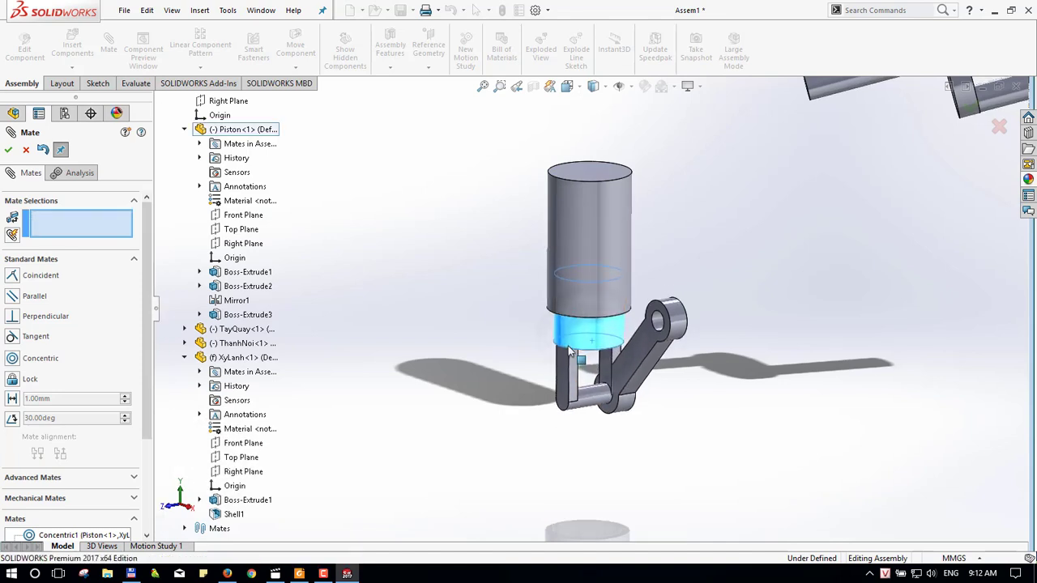
left_click_drag(581, 343, 572, 341)
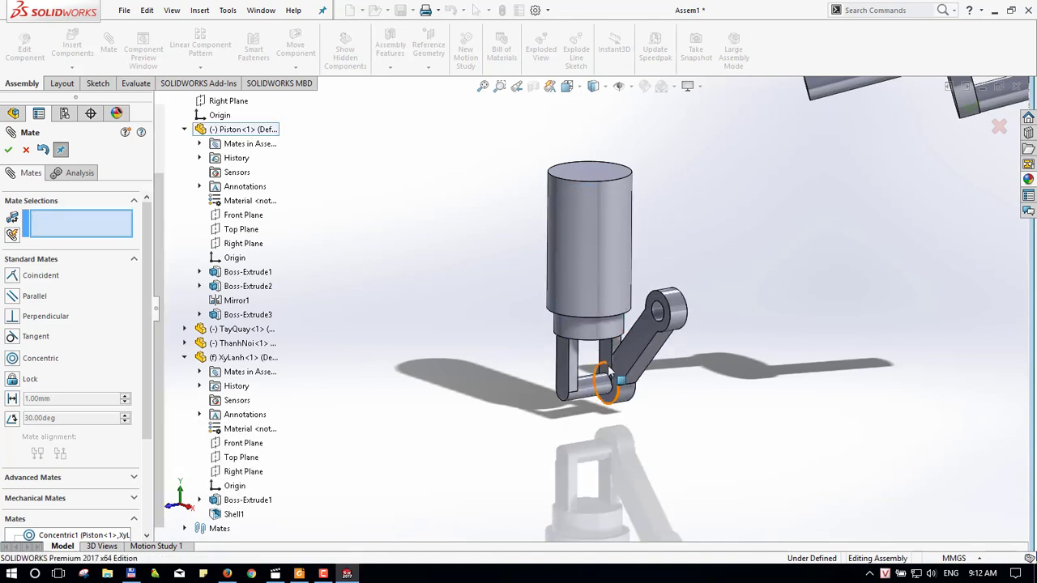
scroll(632, 356, "down", 3)
mouse_move(627, 356)
left_mouse_down()
mouse_move(610, 362)
mouse_move(611, 423)
left_mouse_up()
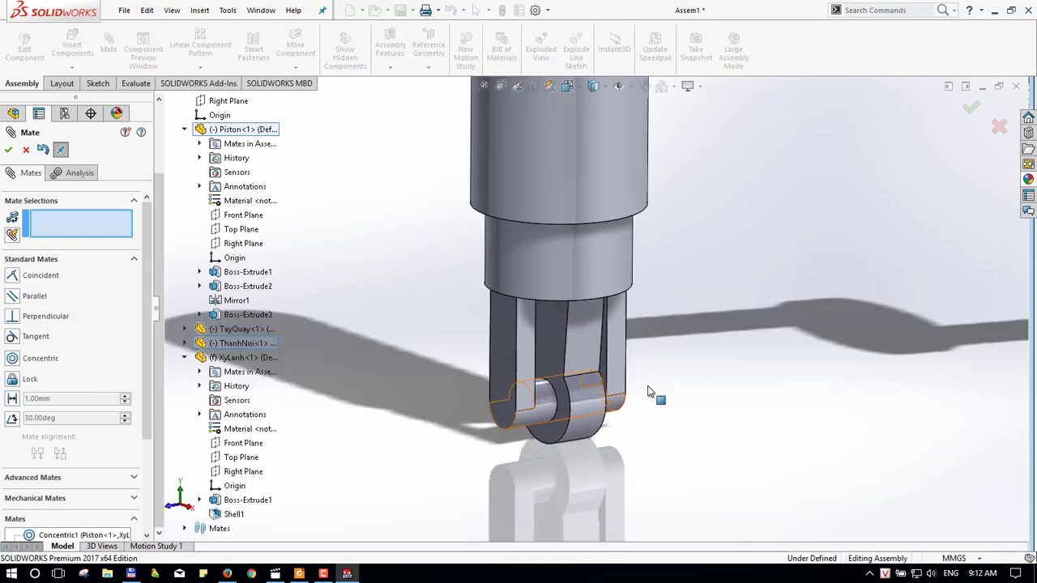
mouse_move(616, 417)
middle_mouse_down()
mouse_move(545, 389)
mouse_move(477, 390)
middle_mouse_up()
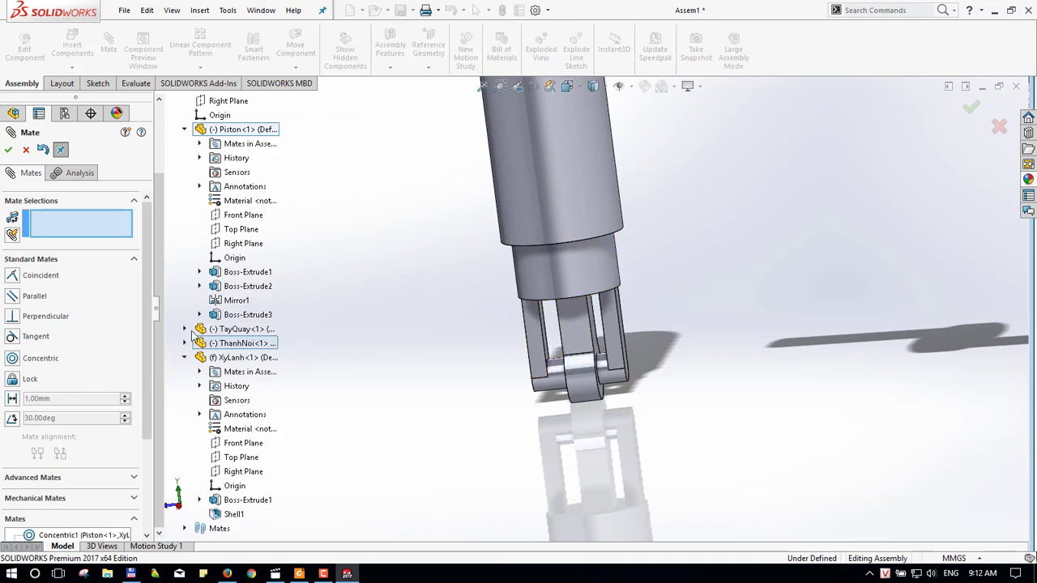
- Collapse the Piston and XyLanh nodes and close the Mate command
left_click(185, 357)
left_click(174, 214)
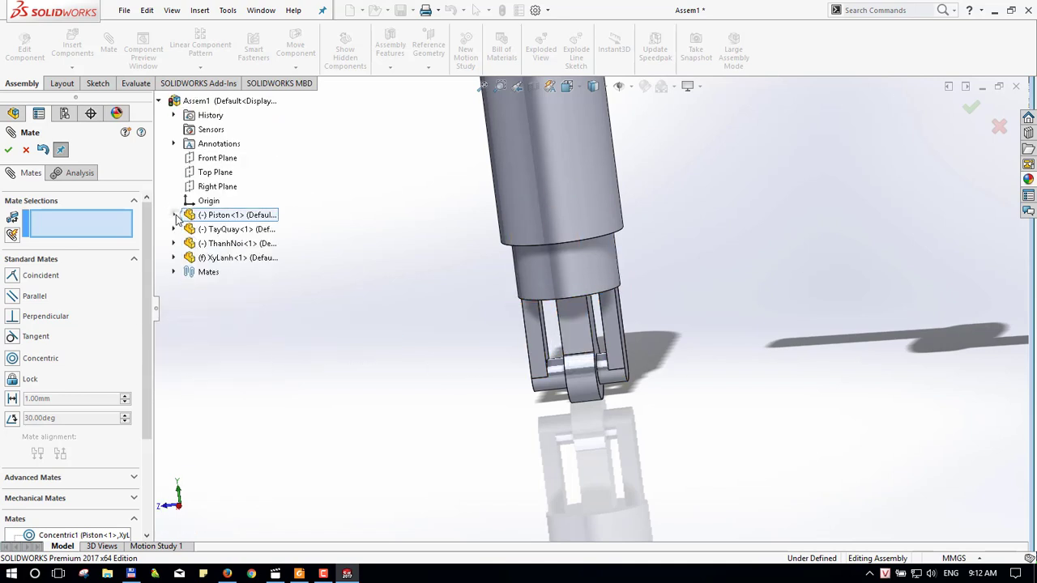
scroll(559, 381, "down", 2)
scroll(559, 373, "down", 2)
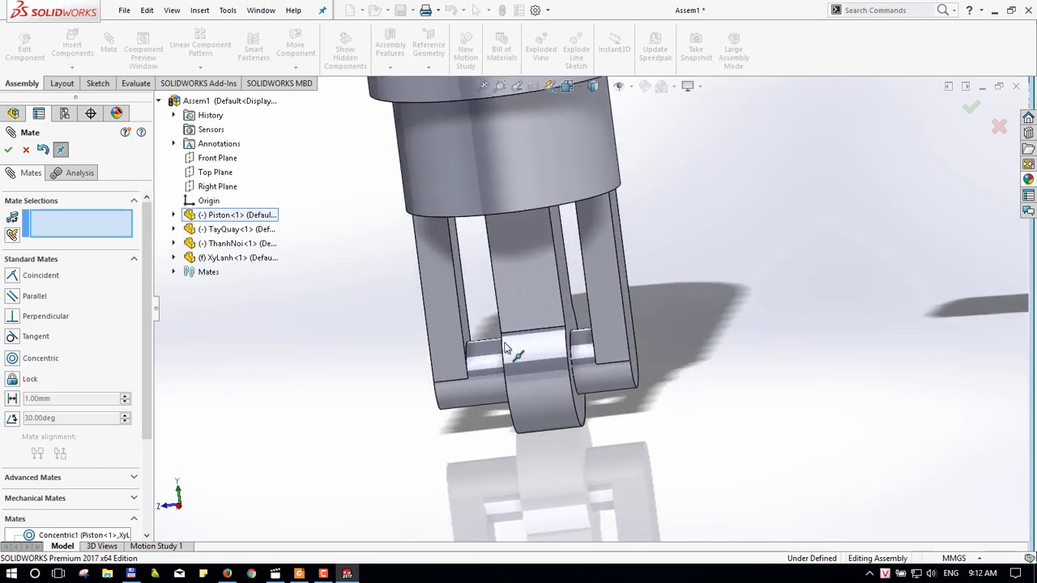
key("Escape")
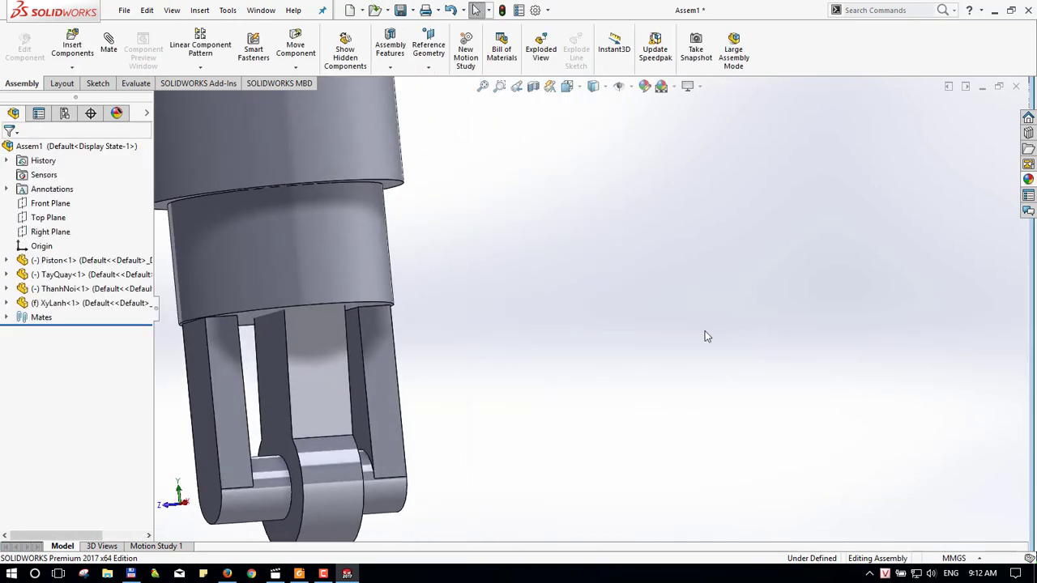
- Display the piston fork's and ThanhNoi rod's sketch dimensions, then clear the selection and start a mate
scroll(360, 373, "down", 2)
scroll(435, 368, "up", 2)
double_click(435, 368)
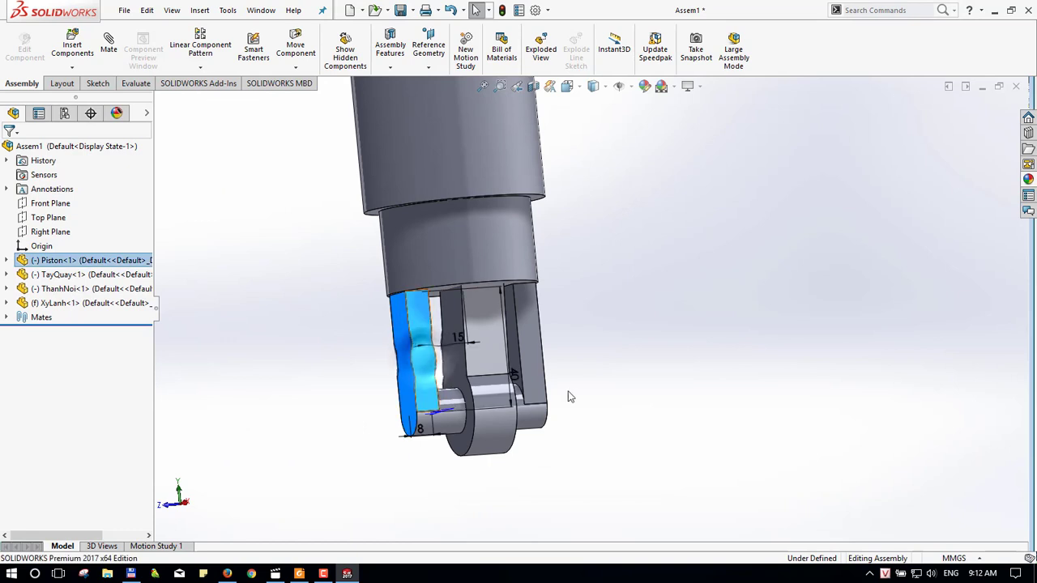
mouse_move(572, 397)
middle_mouse_down()
mouse_move(549, 405)
mouse_move(474, 341)
middle_mouse_up()
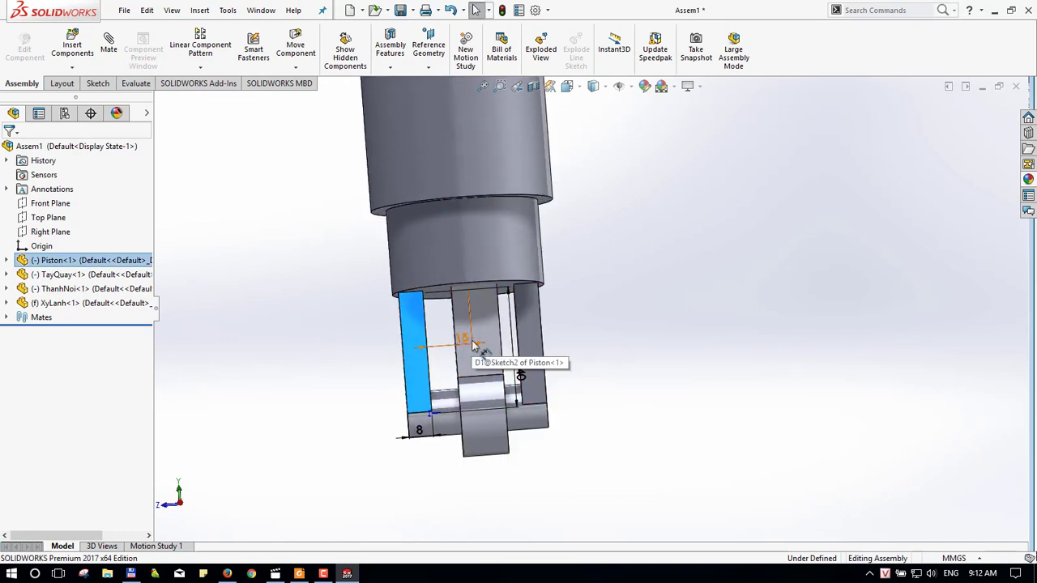
left_click(478, 380)
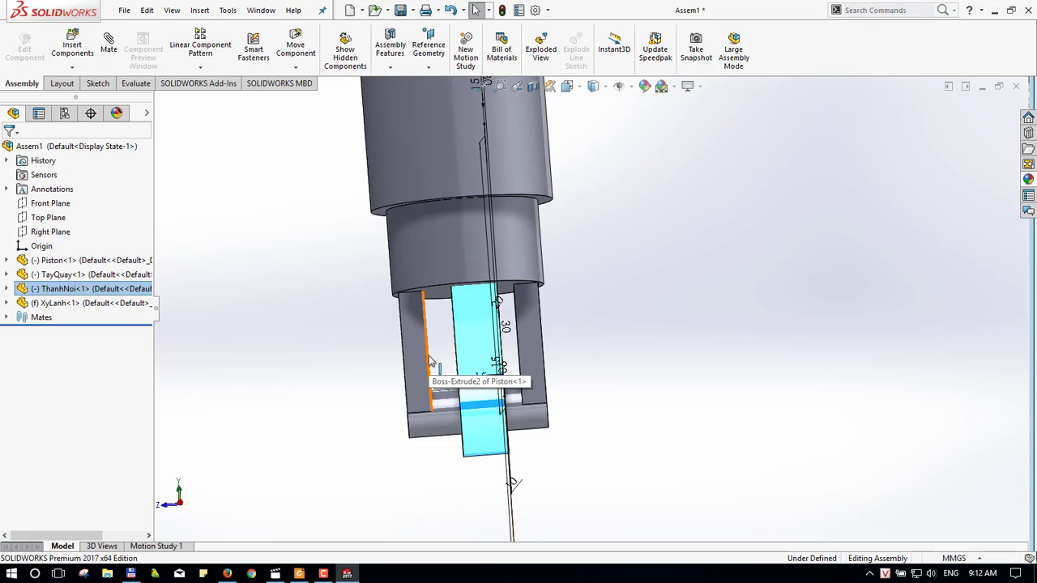
left_click(730, 359)
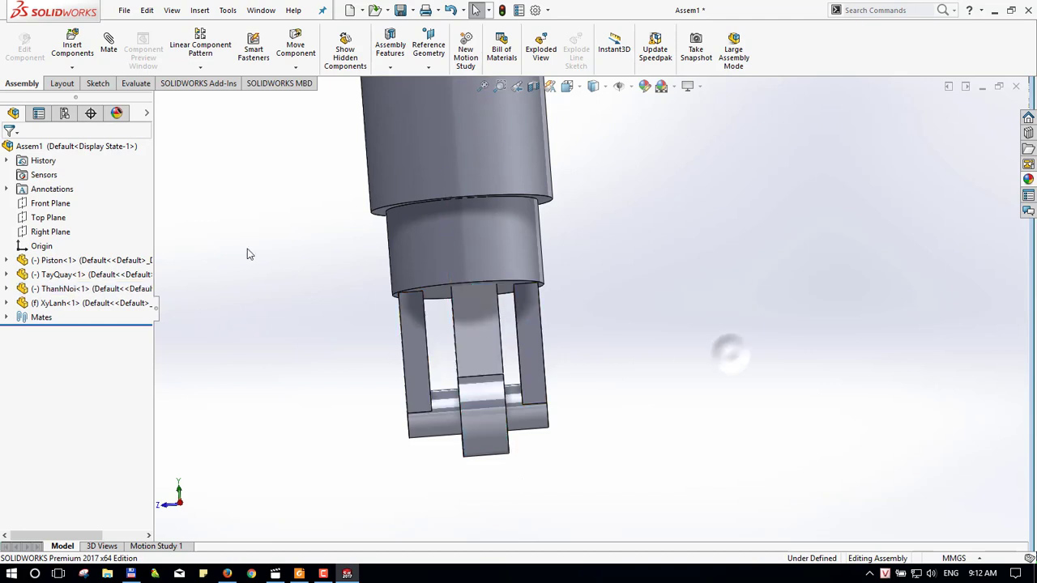
left_click(109, 45)
- Add a 7.50 mm Distance mate between the rod's side face and the piston fork's inner face
mouse_move(595, 395)
middle_mouse_down()
mouse_move(621, 381)
mouse_move(396, 326)
middle_mouse_up()
left_click(381, 345)
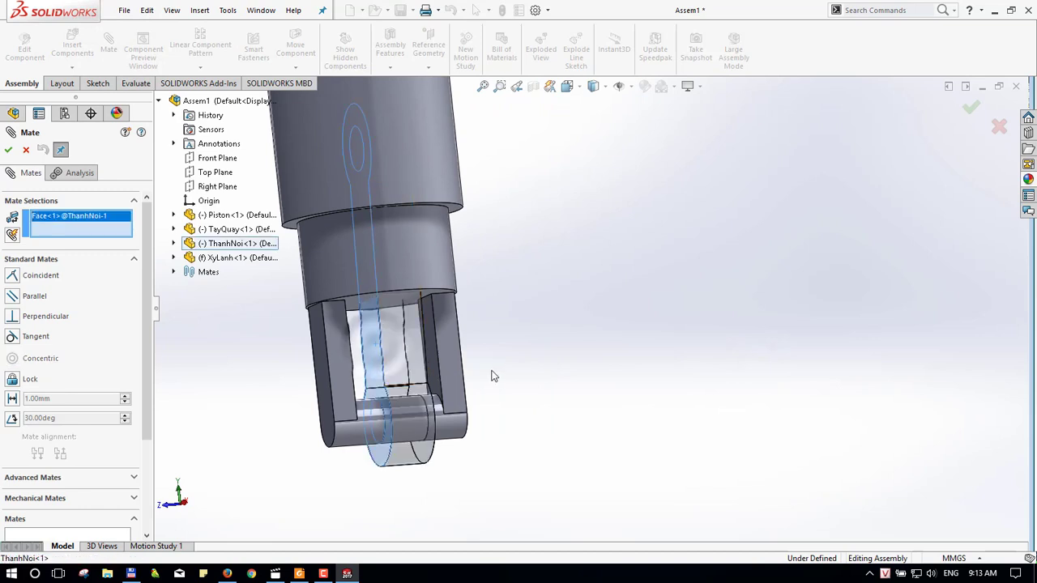
middle_click_drag(491, 370, 362, 359)
left_click(361, 349)
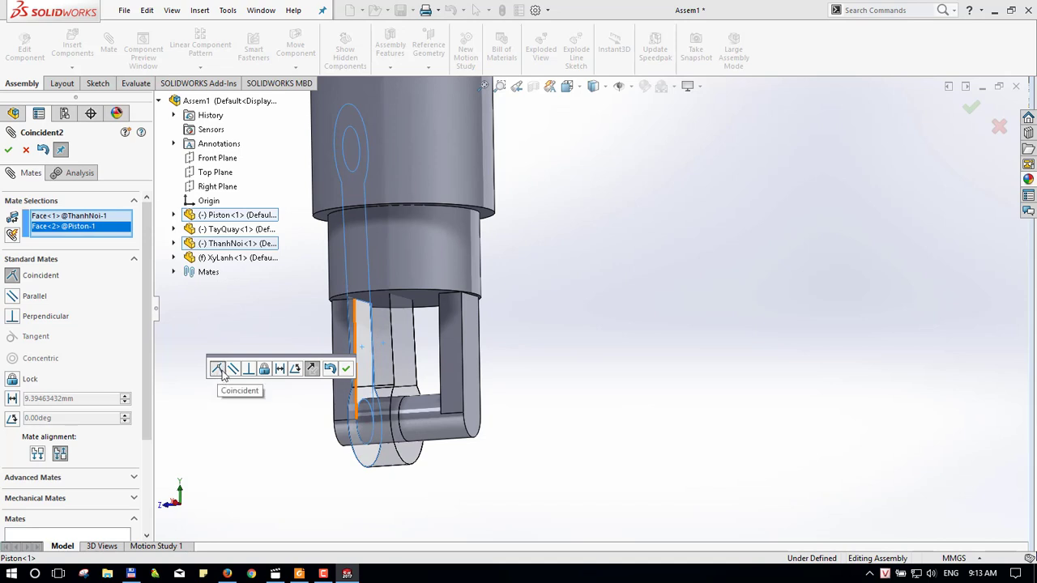
left_click(281, 369)
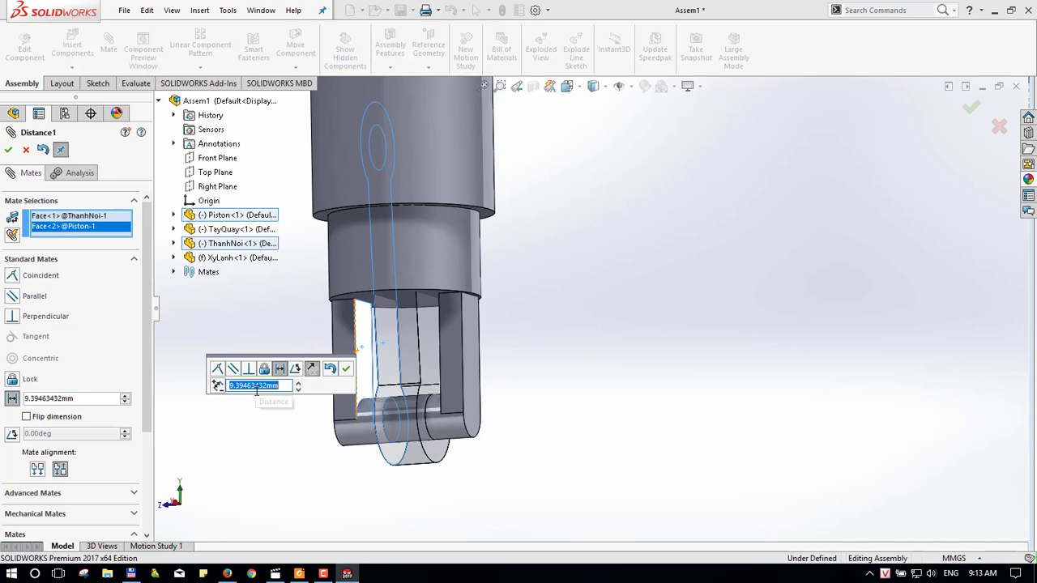
type("7.5")
key("Return")
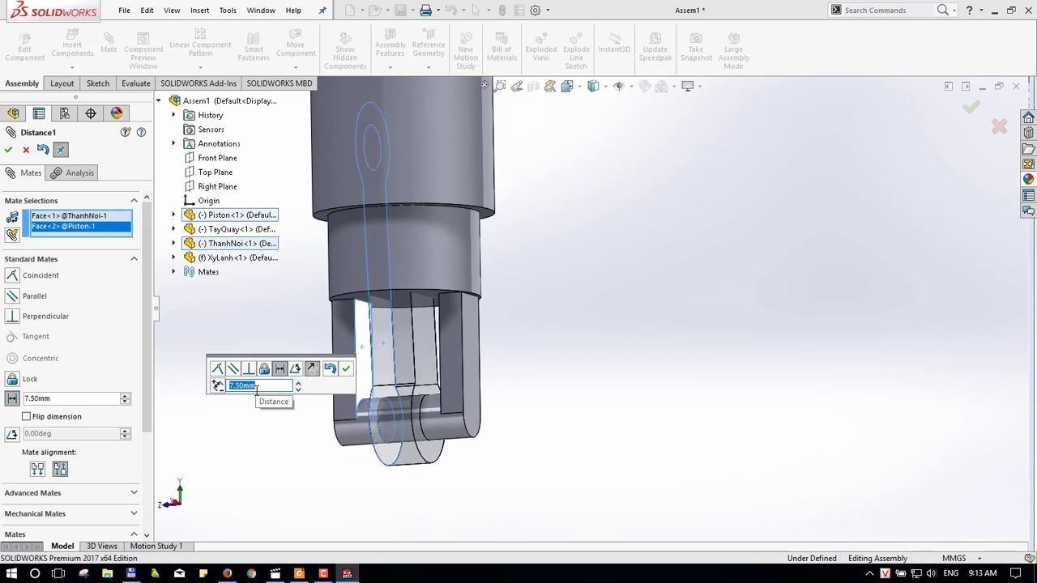
- Accept the distance mate, then make the TayQuay crank pin concentric with the rod's end hole
left_click(347, 369)
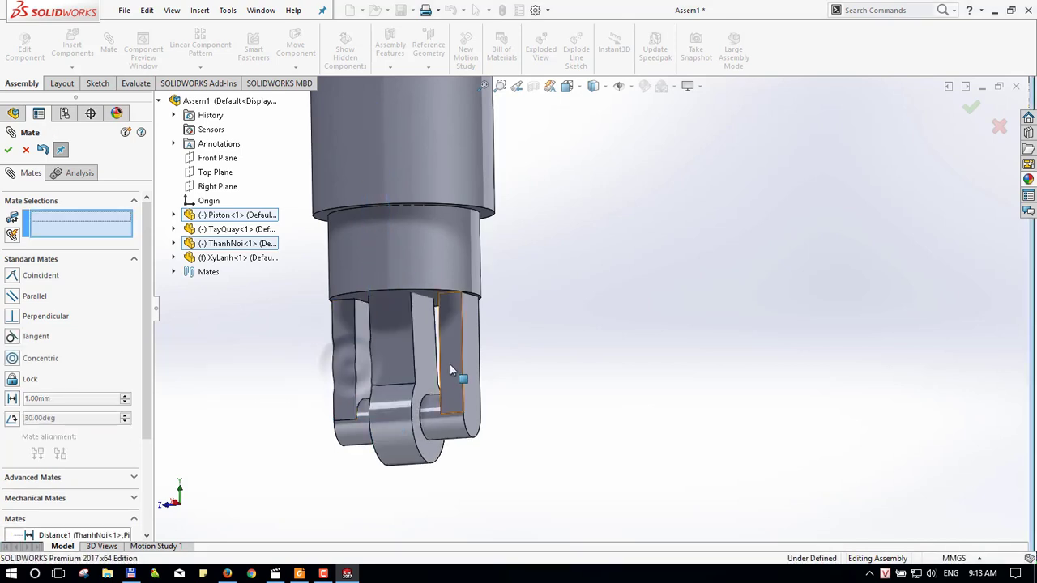
mouse_move(450, 364)
middle_mouse_down()
mouse_move(551, 359)
mouse_move(452, 343)
middle_mouse_up()
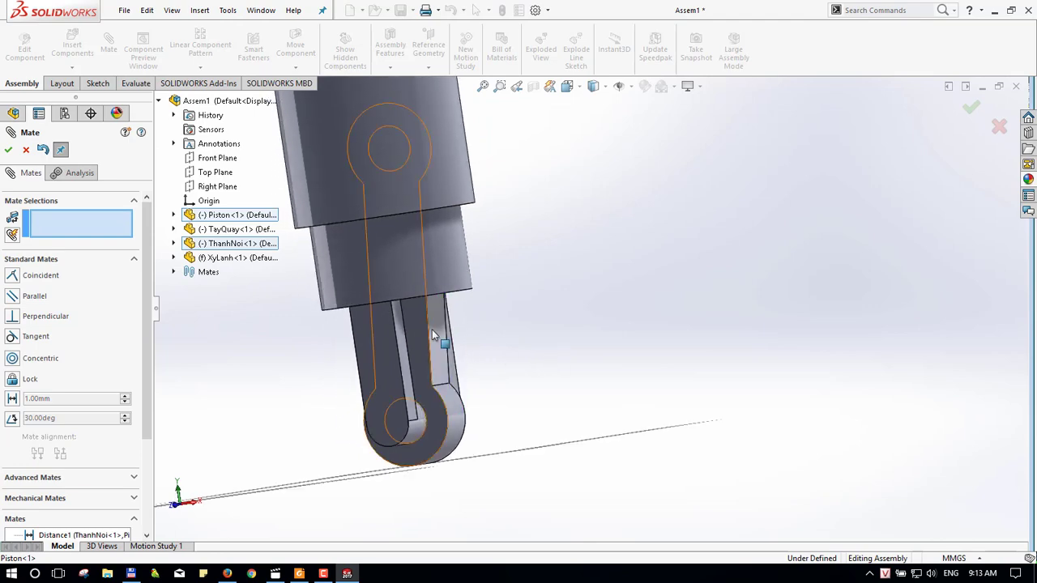
mouse_move(440, 336)
left_mouse_down()
mouse_move(526, 386)
mouse_move(537, 375)
left_mouse_up()
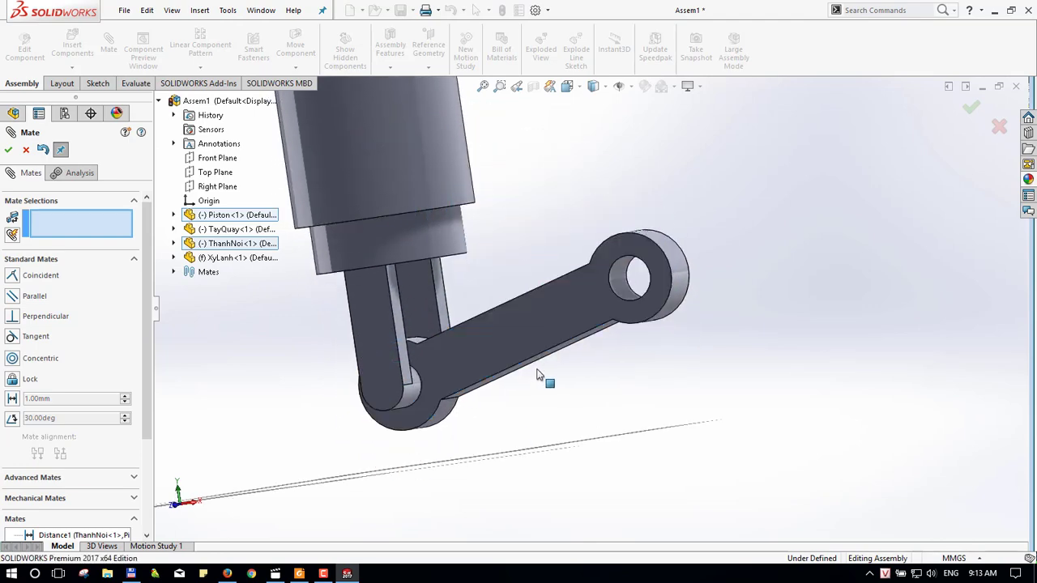
scroll(537, 421, "down", 2)
scroll(537, 419, "up", 4)
scroll(542, 398, "up", 2)
scroll(579, 312, "up", 2)
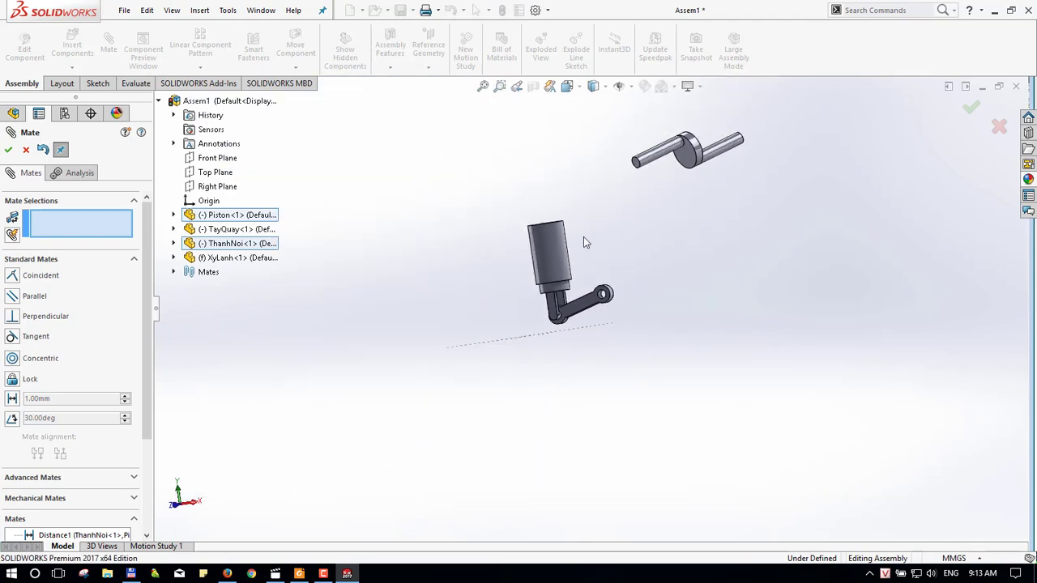
left_click(649, 157)
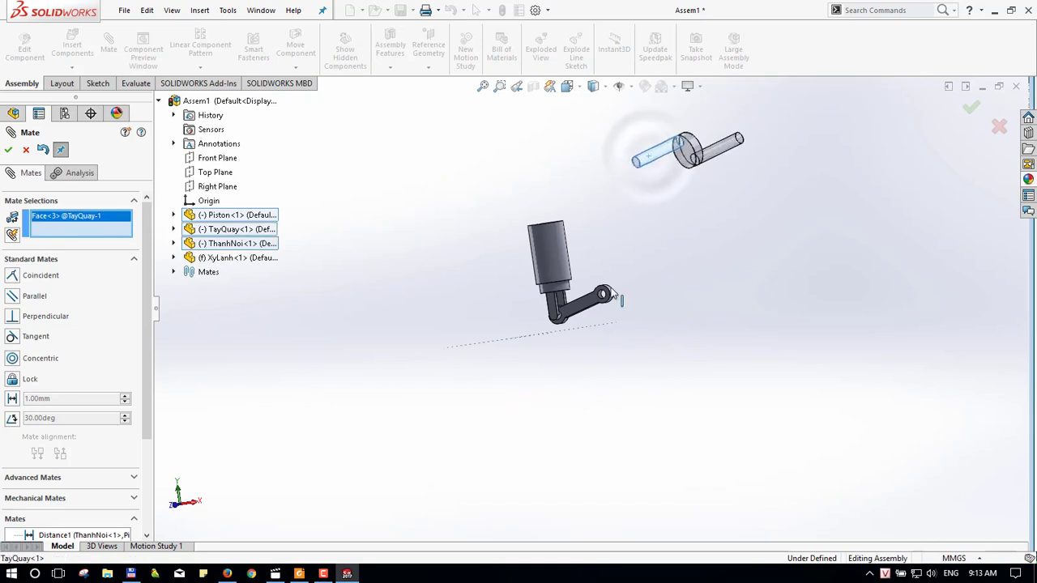
scroll(599, 300, "down", 2)
scroll(595, 302, "down", 3)
left_click(594, 304)
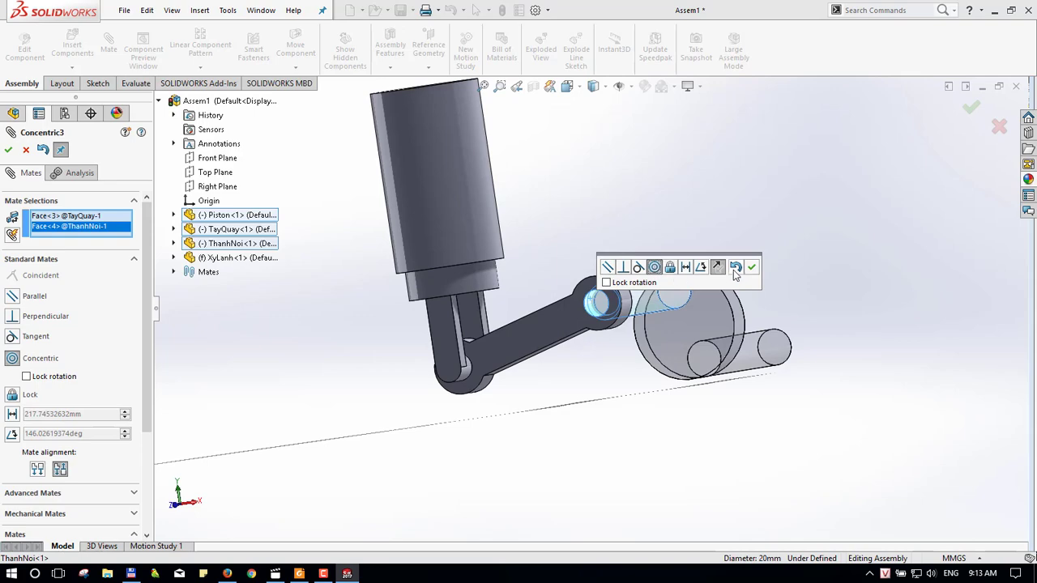
left_click(751, 270)
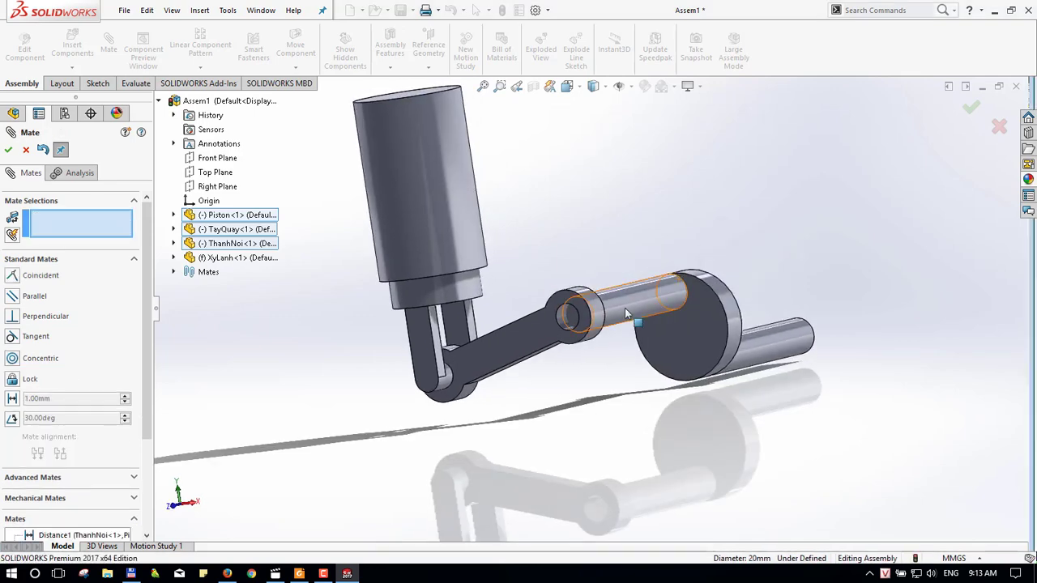
- Add a 15 mm Distance mate between the crank's flat face and the rod's side face
left_click_drag(600, 316, 567, 337)
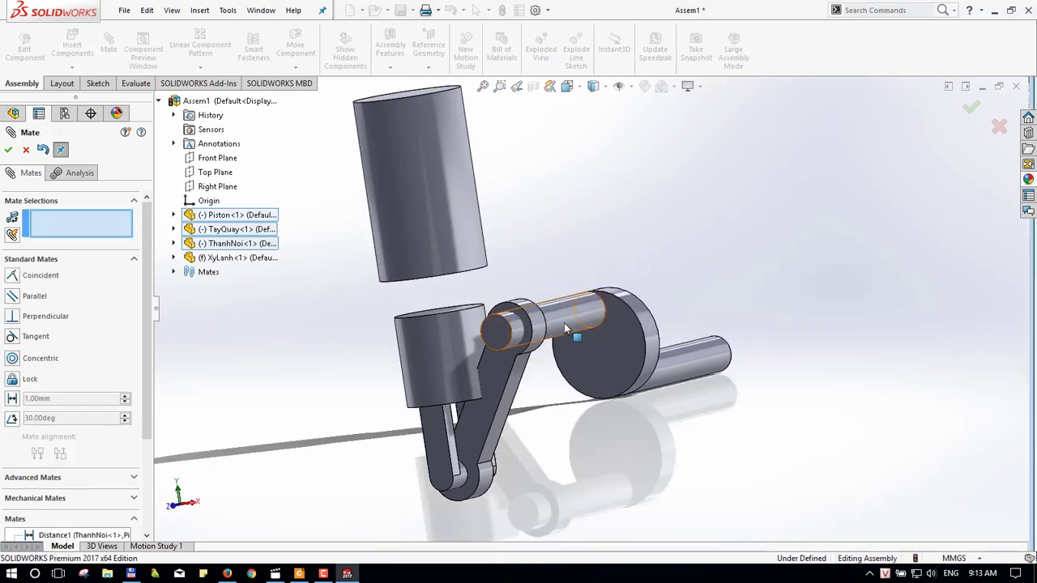
scroll(527, 324, "down", 2)
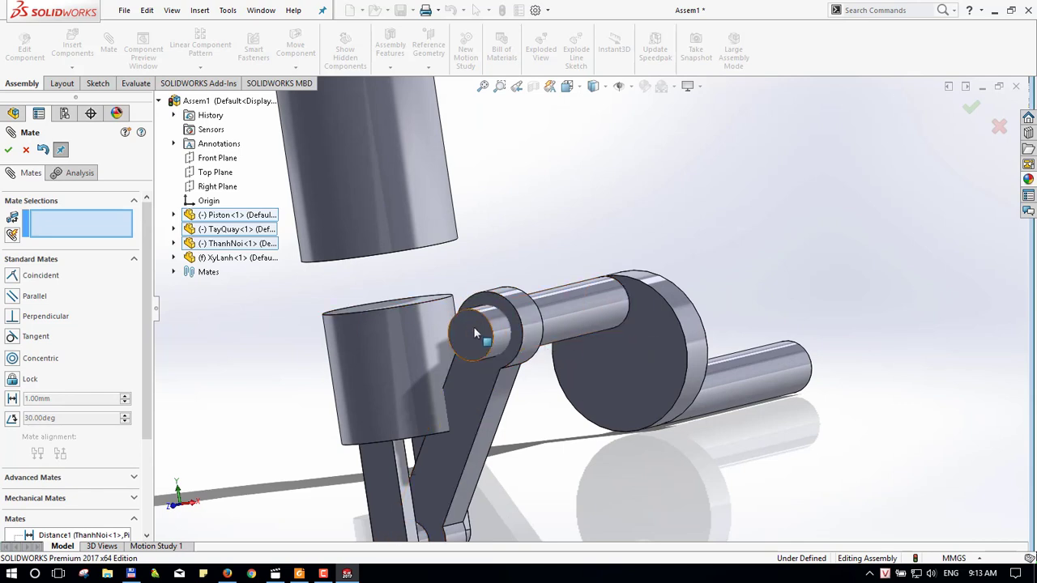
left_click(476, 332)
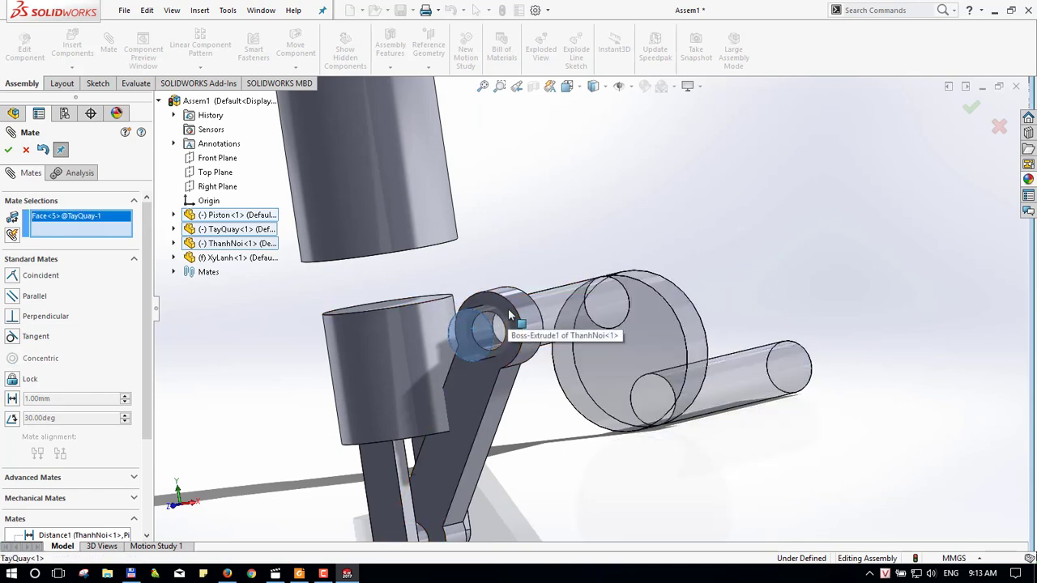
left_click(509, 314)
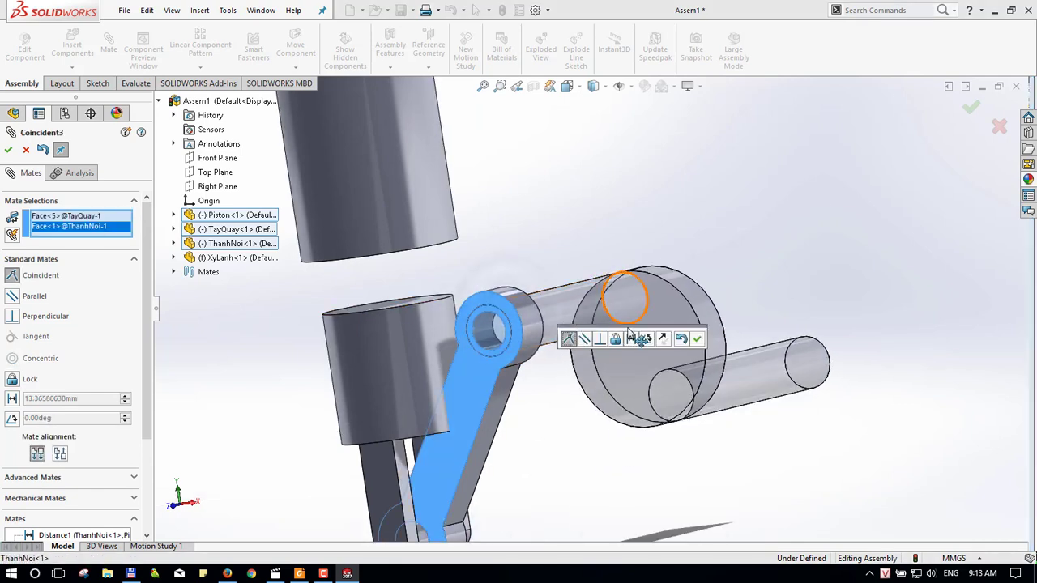
left_click(630, 339)
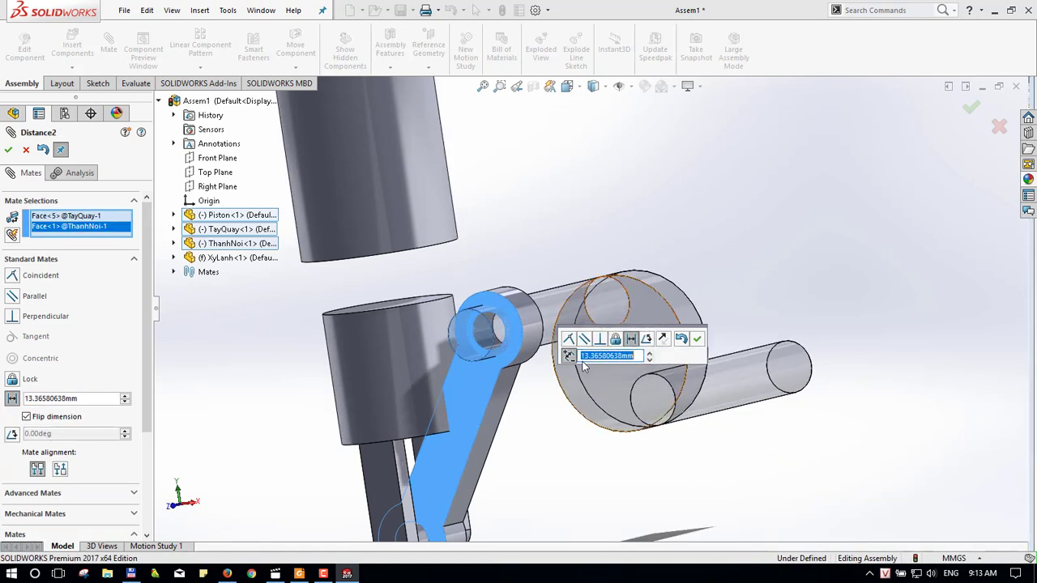
key("Return")
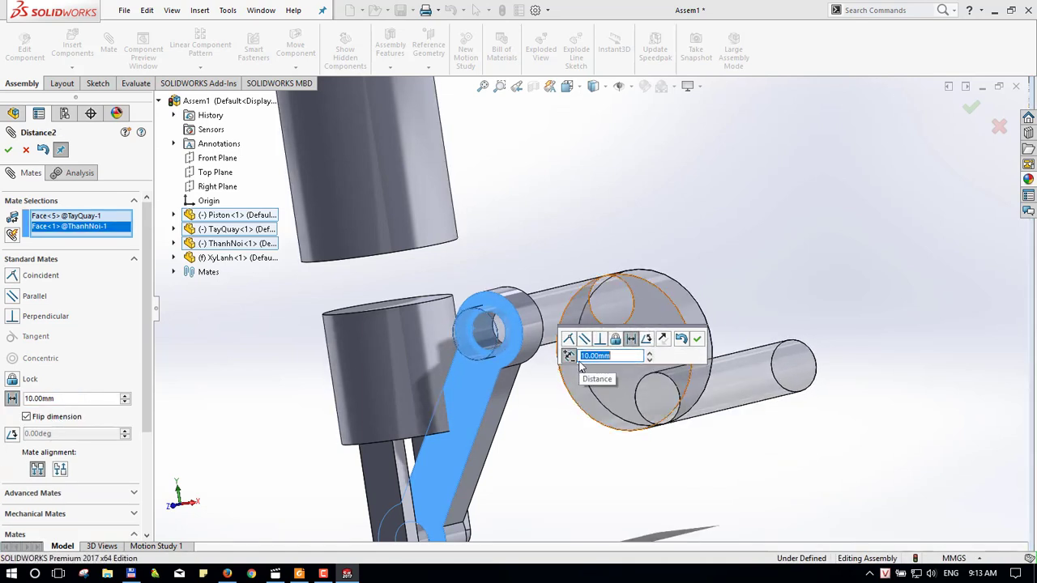
type("15")
key("Return")
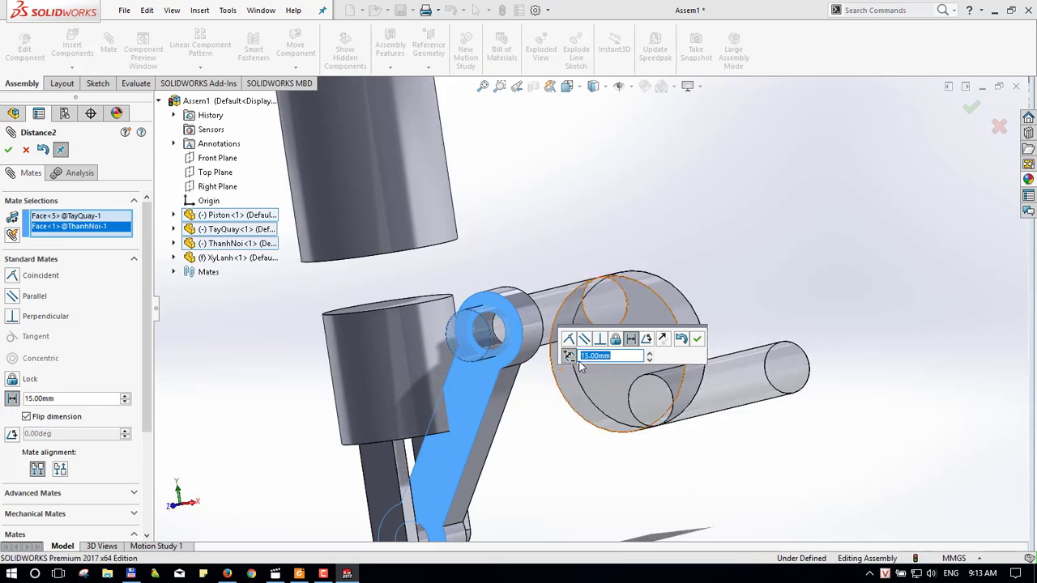
left_click(697, 339)
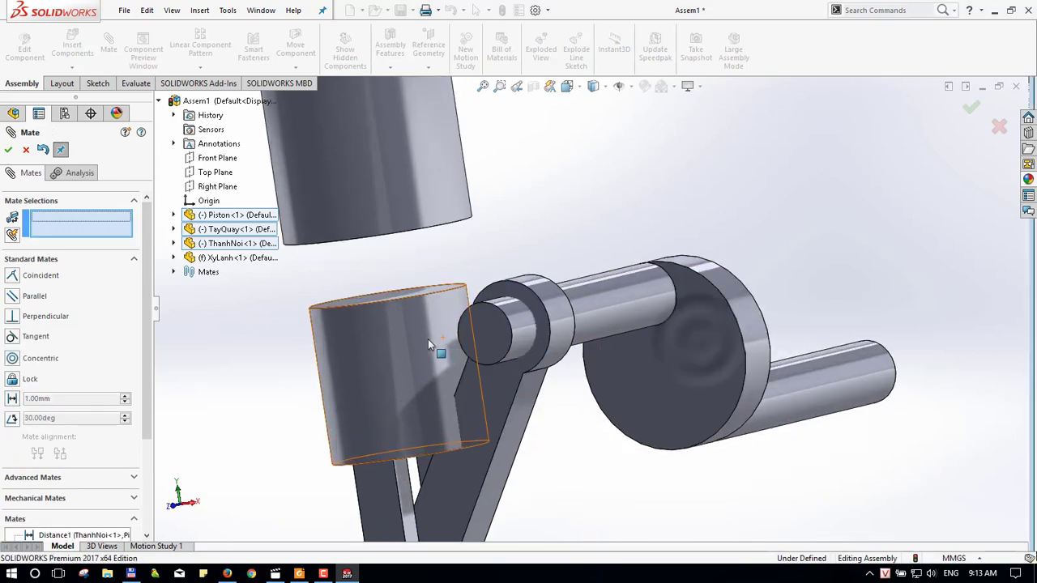
- Drag the piston and turn the crank to test the linkage's motion
middle_click_drag(428, 338, 477, 333)
left_click_drag(477, 333, 484, 292)
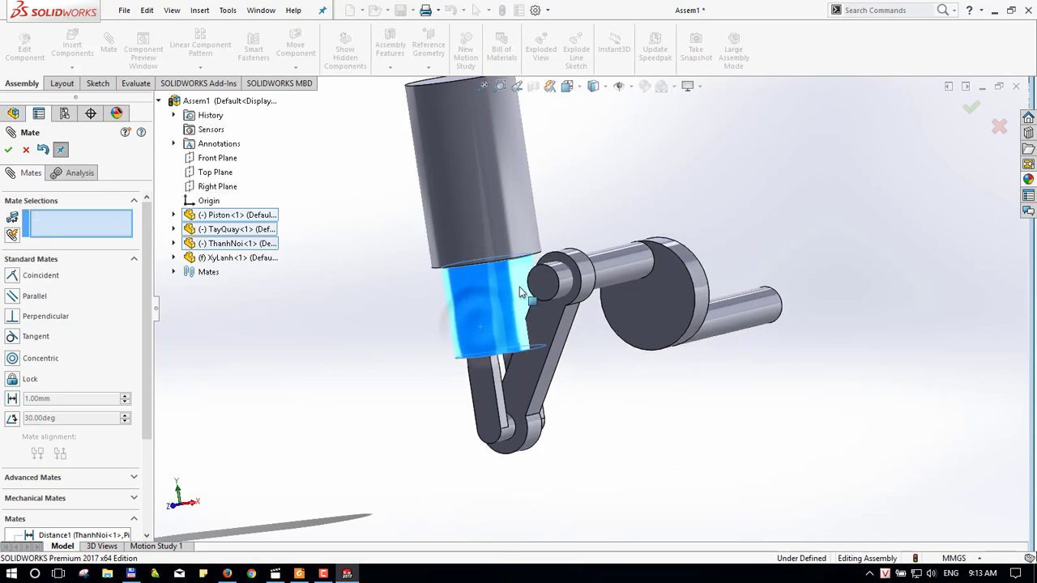
mouse_move(559, 340)
left_mouse_down()
mouse_move(582, 357)
mouse_move(545, 385)
left_mouse_up()
middle_click_drag(545, 385, 531, 362)
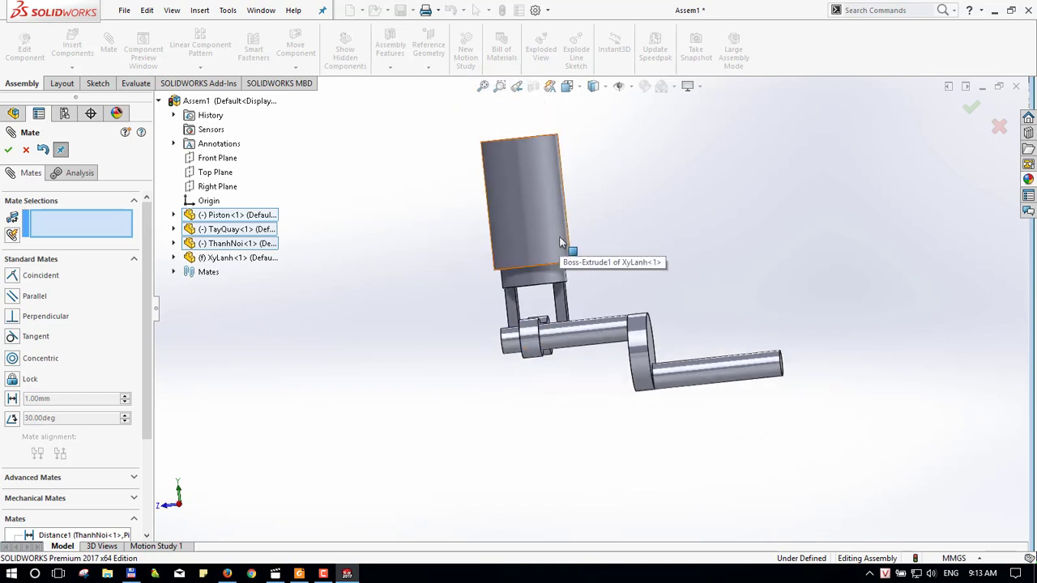
left_click_drag(612, 324, 588, 342)
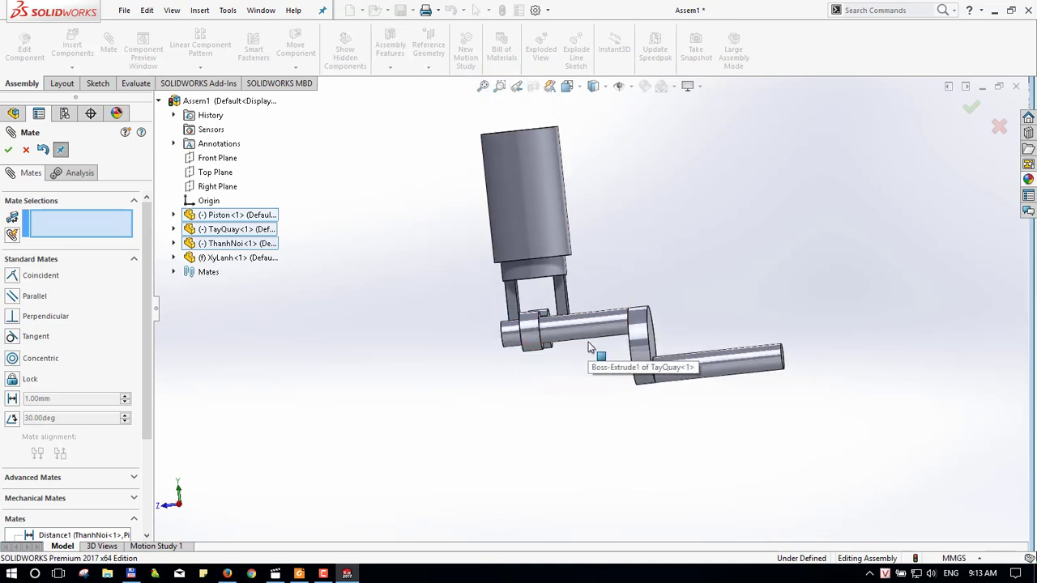
- Cancel the pending mate and drag the piston to test the mechanism's motion
left_click(726, 361)
key("Escape")
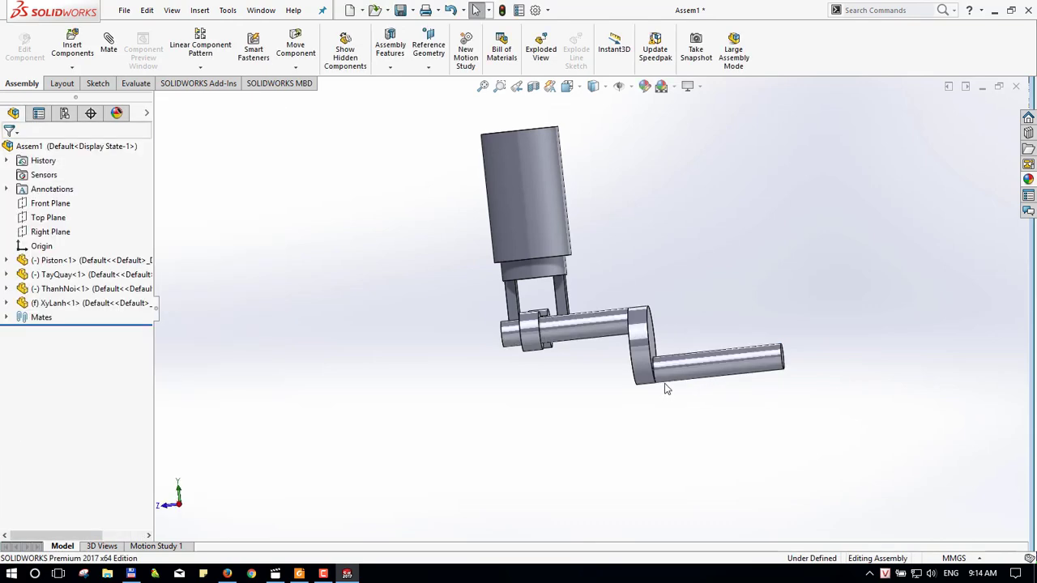
middle_click_drag(675, 389, 636, 331)
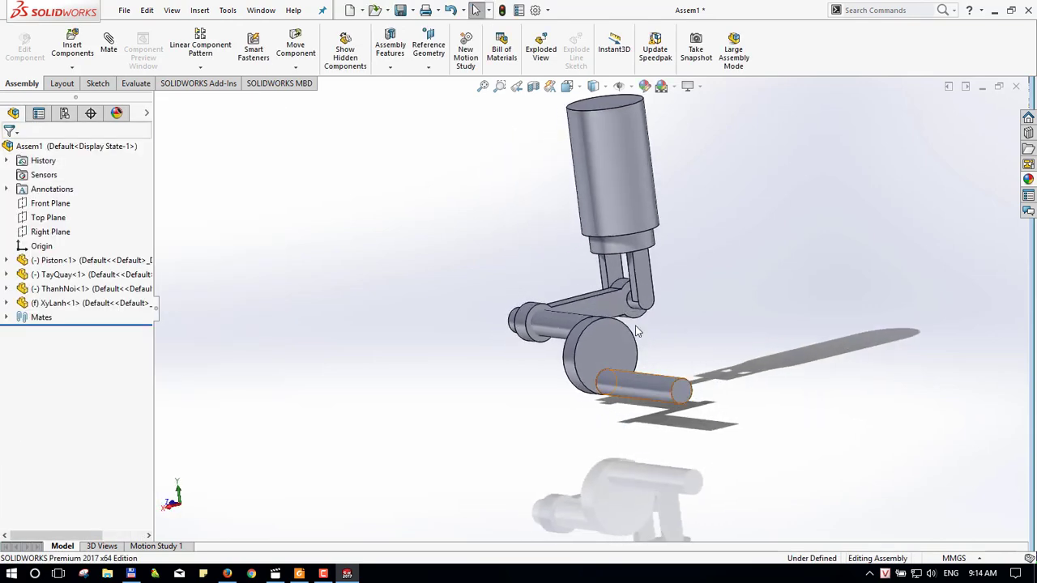
left_click_drag(647, 299, 690, 336)
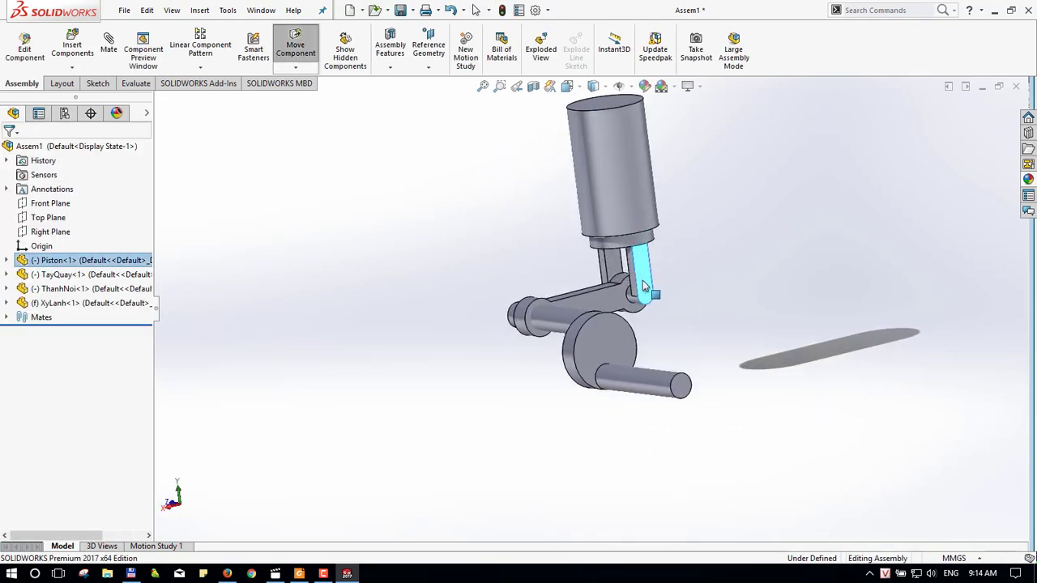
middle_click_drag(689, 336, 699, 326)
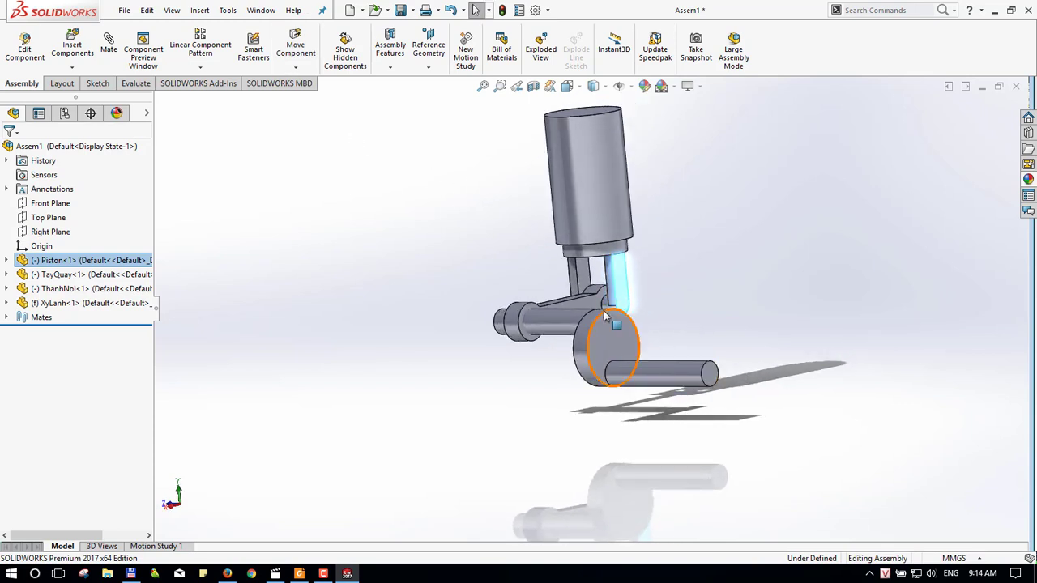
- Show the temporary axes on the cylinder, crank and piston parts
left_click(174, 11)
mouse_move(202, 120)
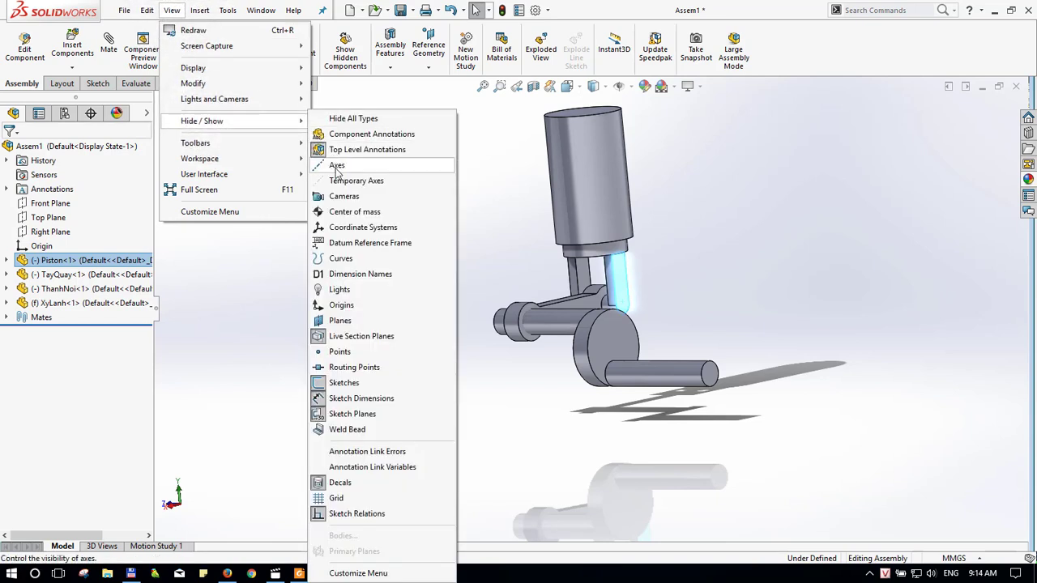
left_click(338, 179)
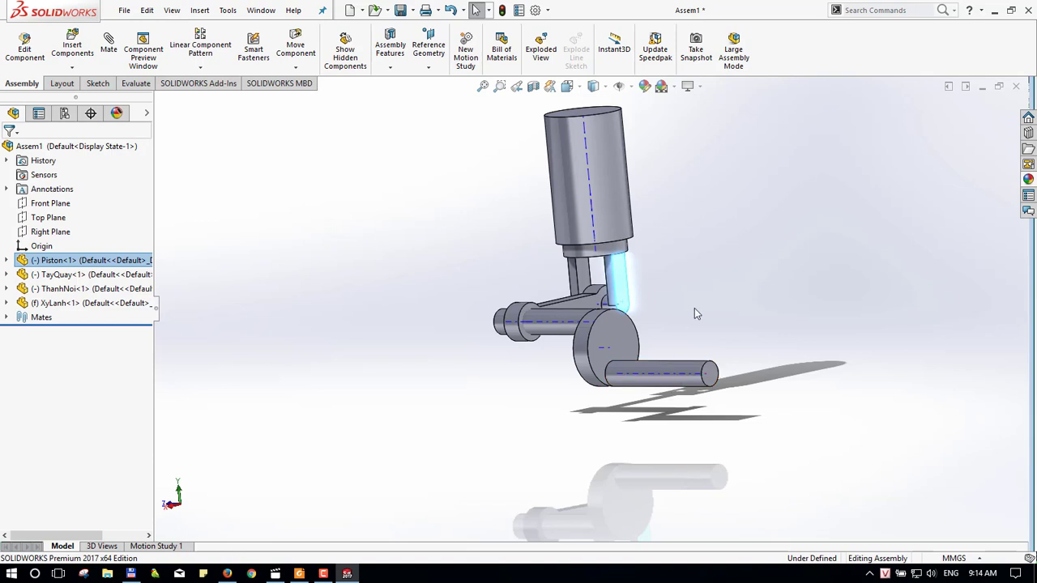
middle_click_drag(695, 314, 725, 308)
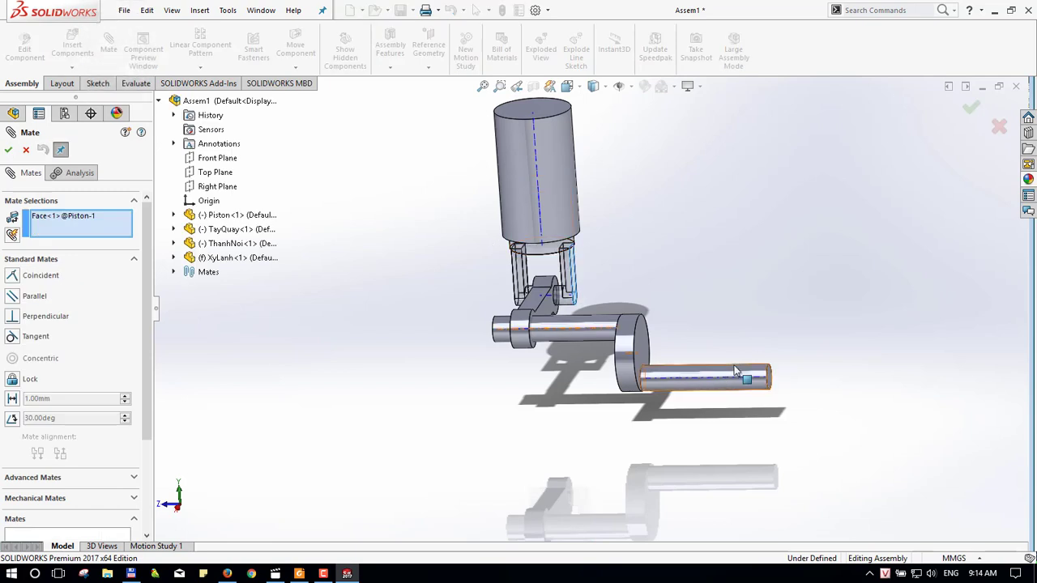
left_click(752, 383)
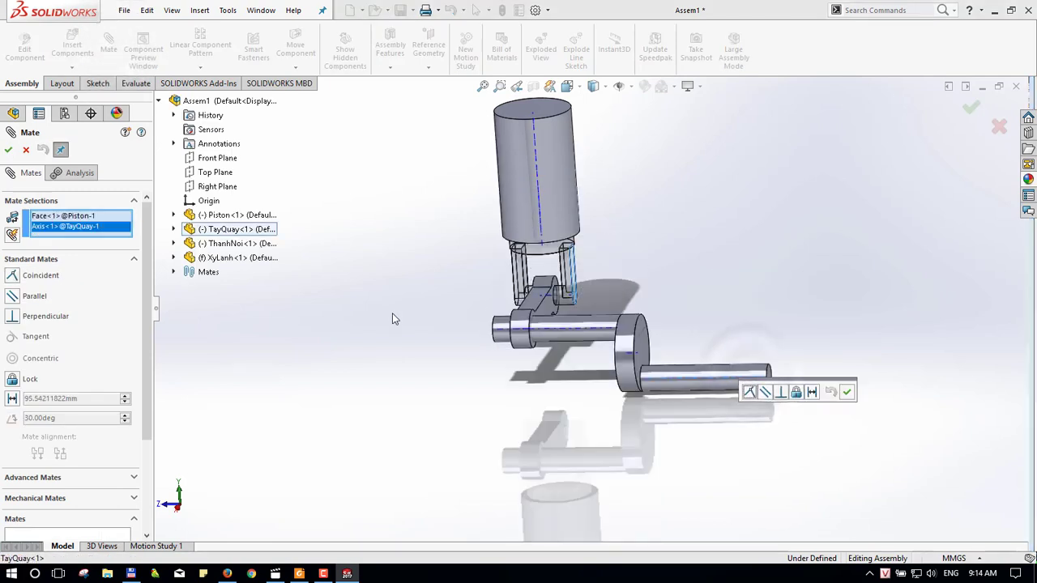
left_click(174, 258)
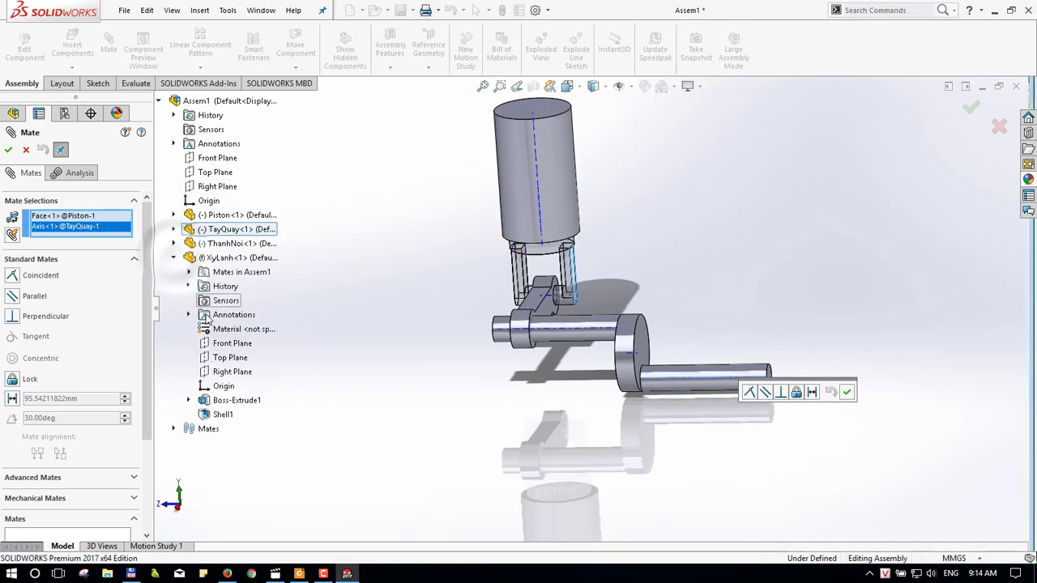
left_click(217, 370)
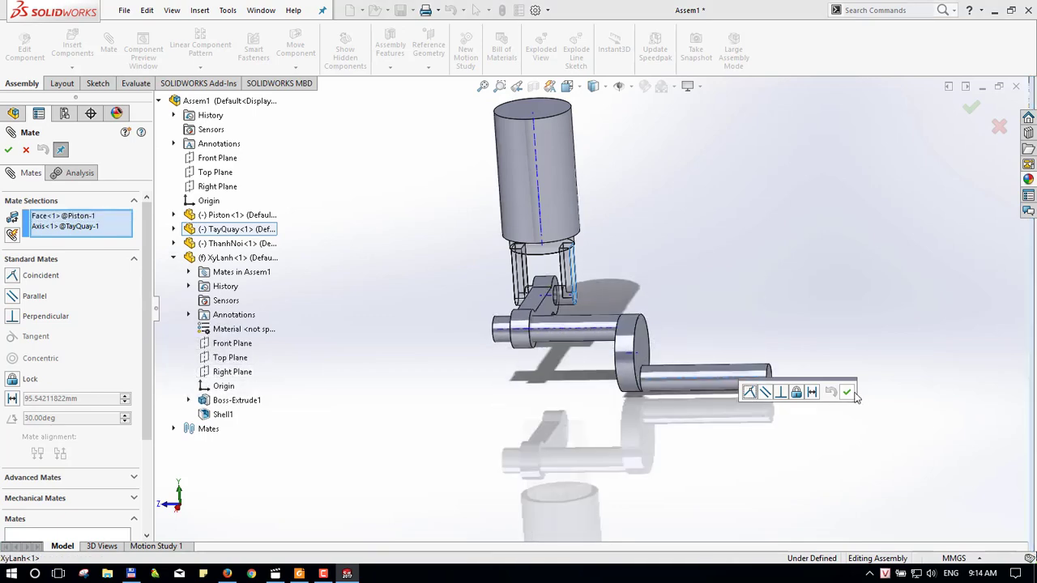
mouse_move(857, 396)
middle_mouse_down()
mouse_move(738, 372)
mouse_move(764, 389)
middle_mouse_up()
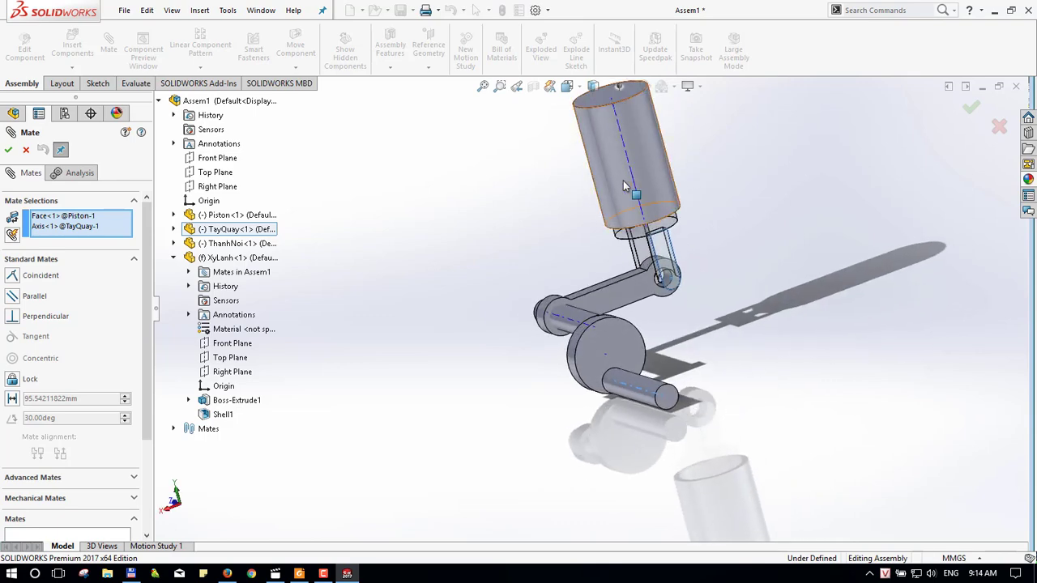
left_click(608, 348)
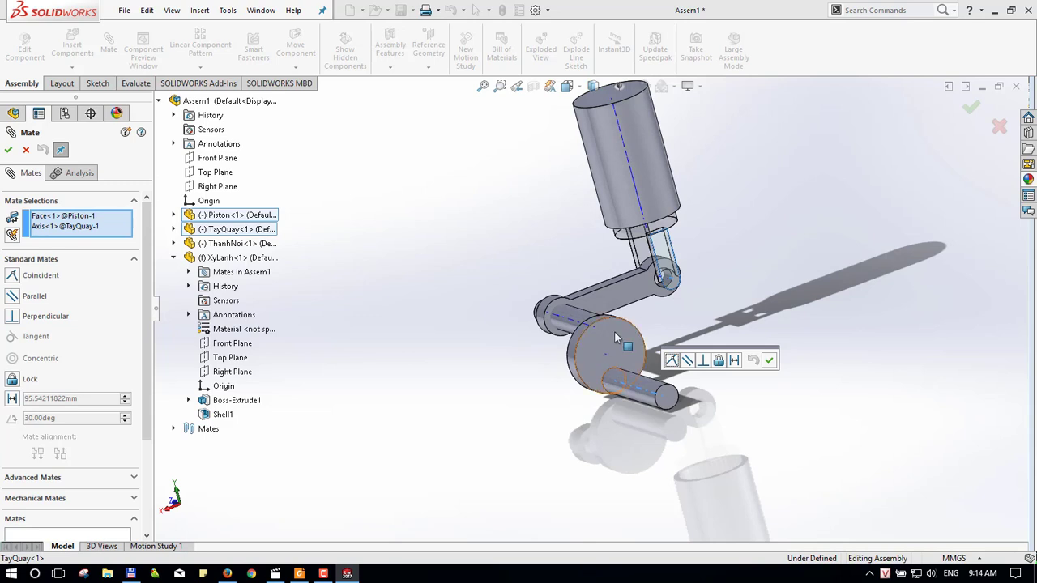
left_click_drag(616, 339, 648, 367)
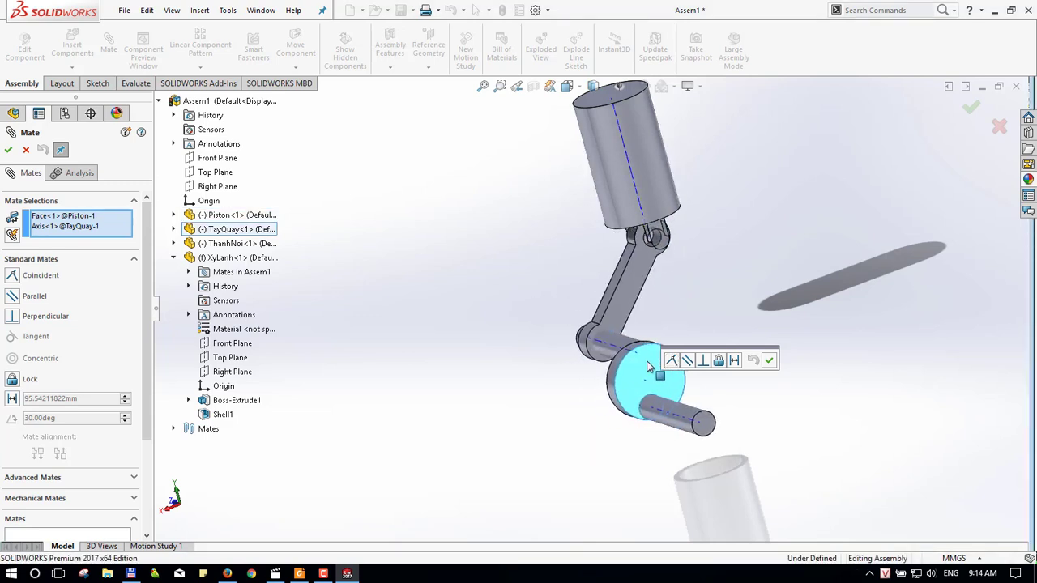
left_click_drag(648, 366, 689, 369)
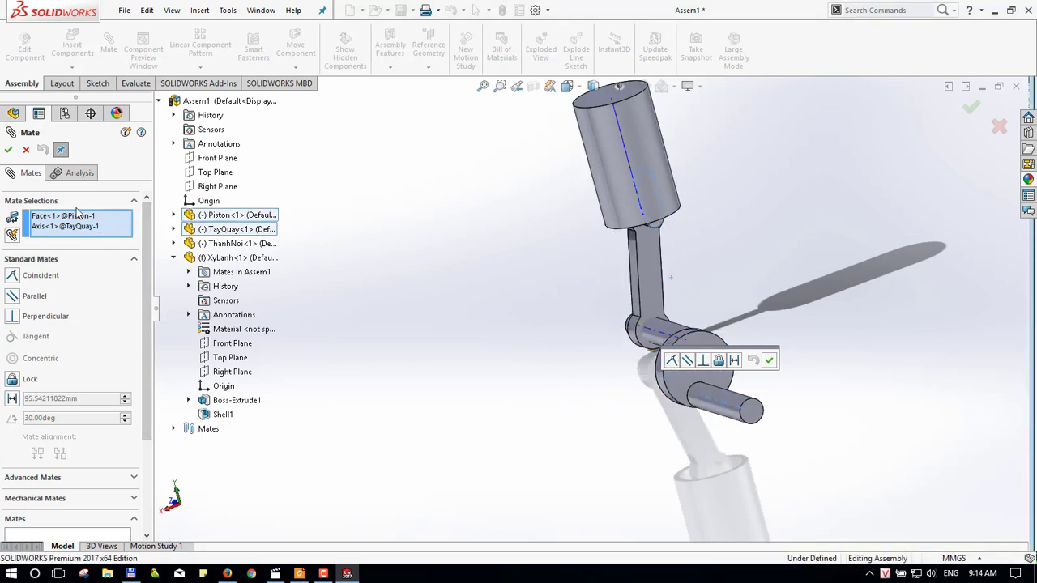
left_click(90, 259)
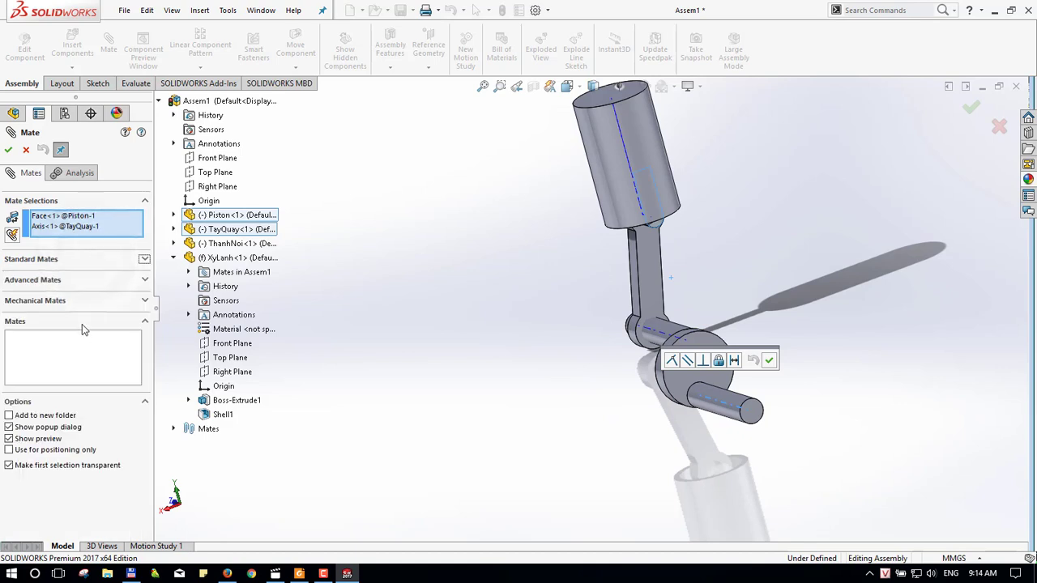
left_click(111, 262)
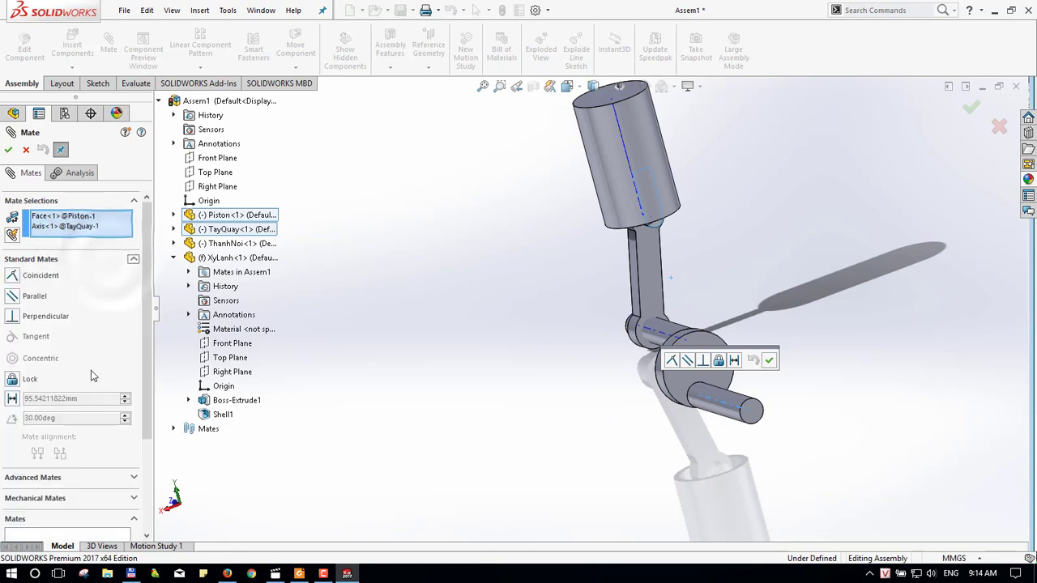
left_click(12, 276)
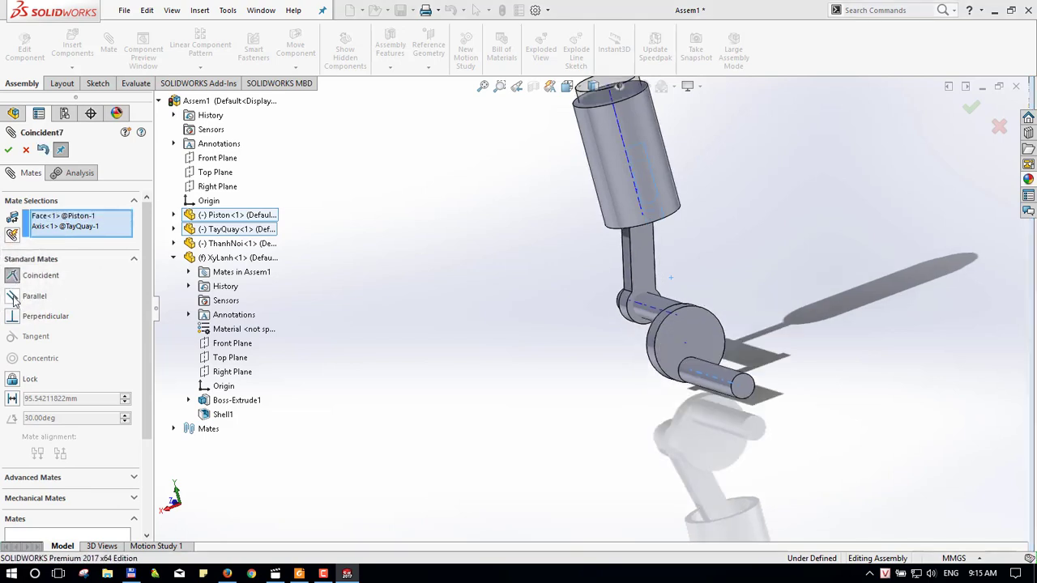
left_click(12, 297)
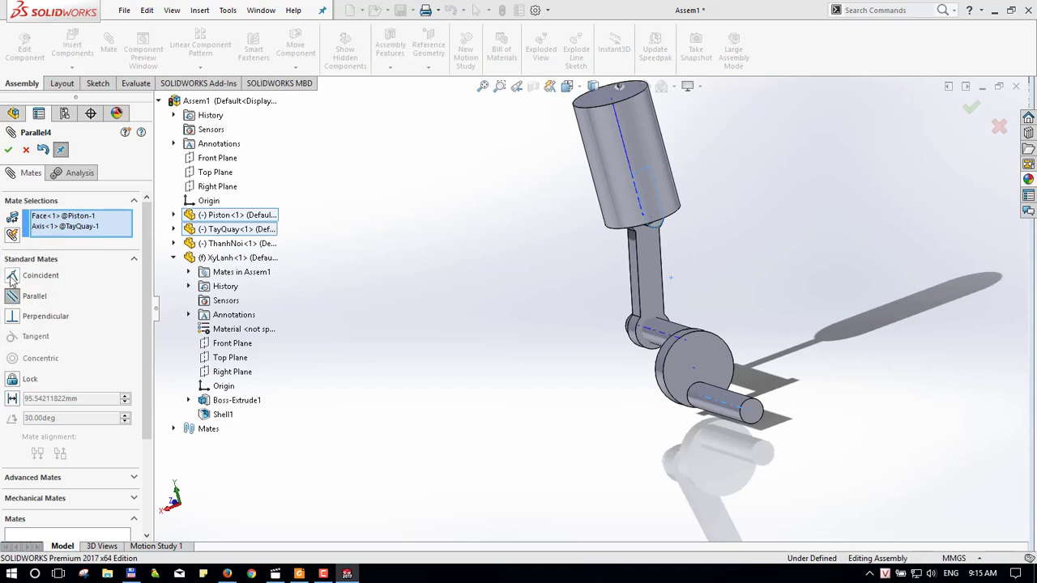
left_click(12, 276)
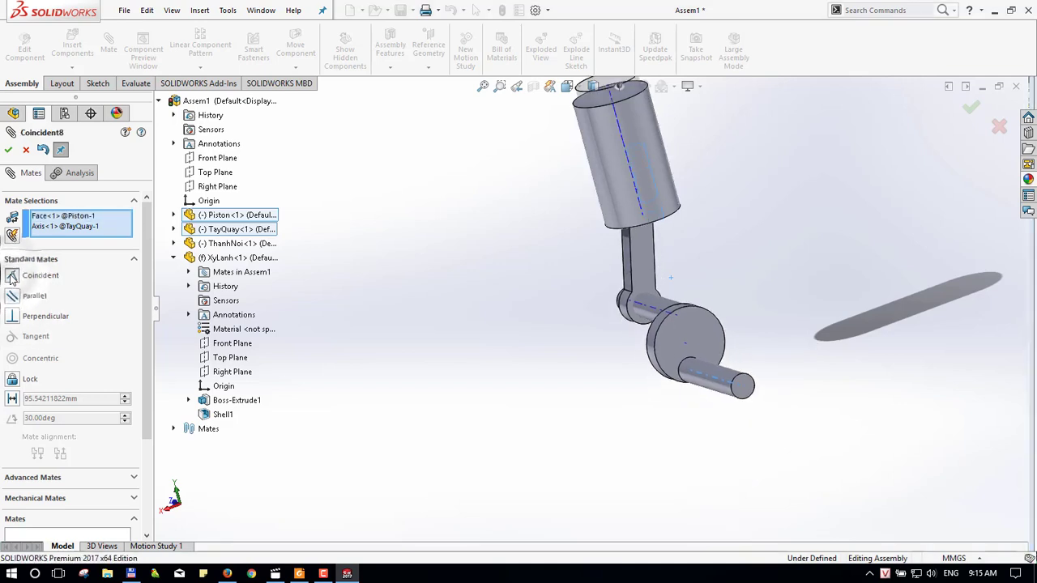
left_click(8, 150)
key("Escape")
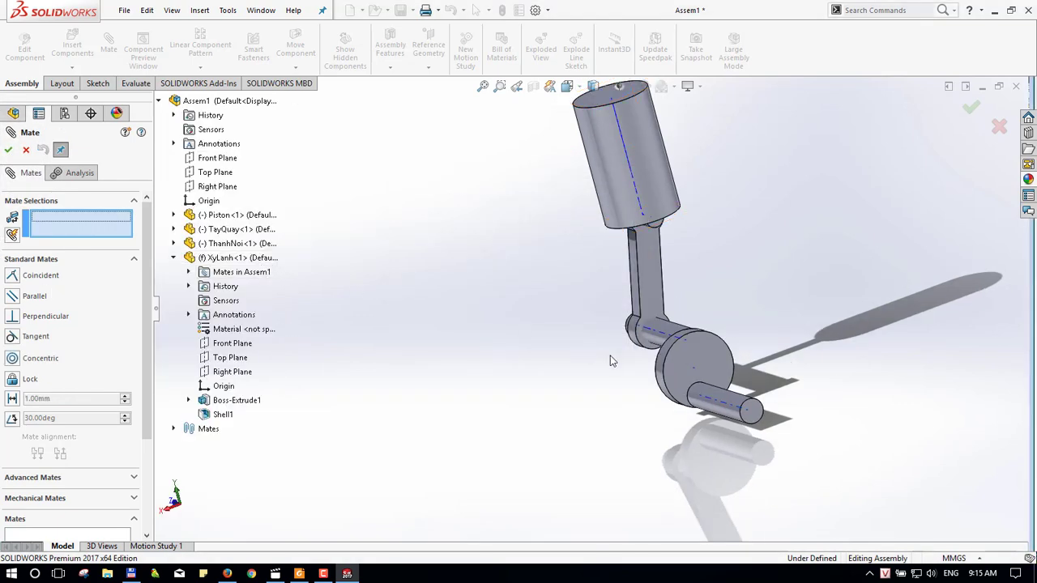
key("Escape")
- Test the crank linkage, then make the XyLanh cylinder transparent
mouse_move(685, 357)
left_mouse_down()
mouse_move(752, 301)
mouse_move(579, 371)
mouse_move(564, 405)
left_mouse_up()
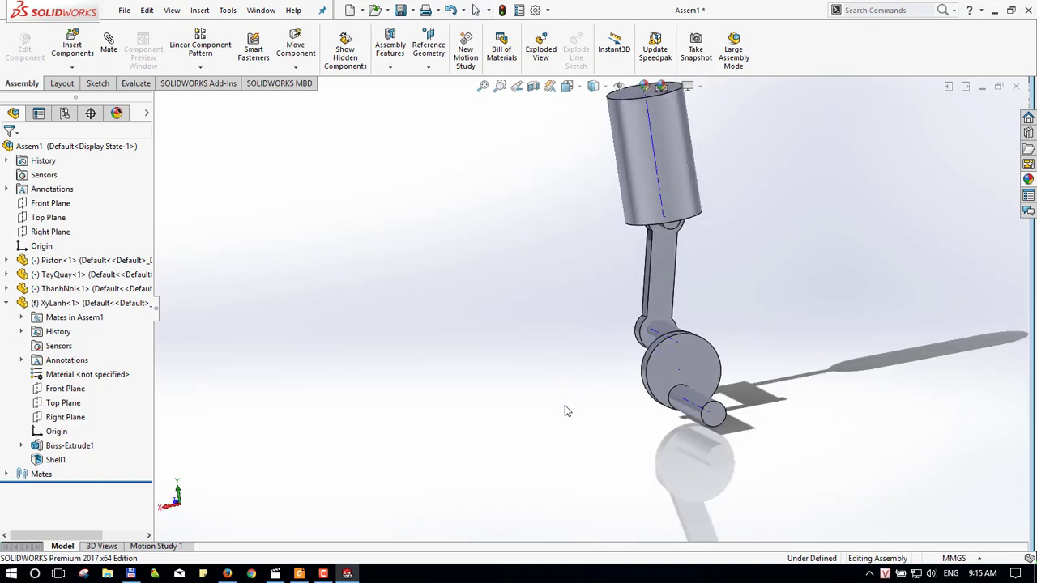
mouse_move(695, 362)
left_mouse_down()
mouse_move(729, 340)
mouse_move(745, 370)
mouse_move(744, 400)
mouse_move(774, 380)
mouse_move(729, 381)
mouse_move(752, 440)
mouse_move(774, 421)
mouse_move(766, 433)
mouse_move(729, 356)
mouse_move(630, 364)
left_mouse_up()
middle_click_drag(630, 370, 647, 295)
left_click(587, 199)
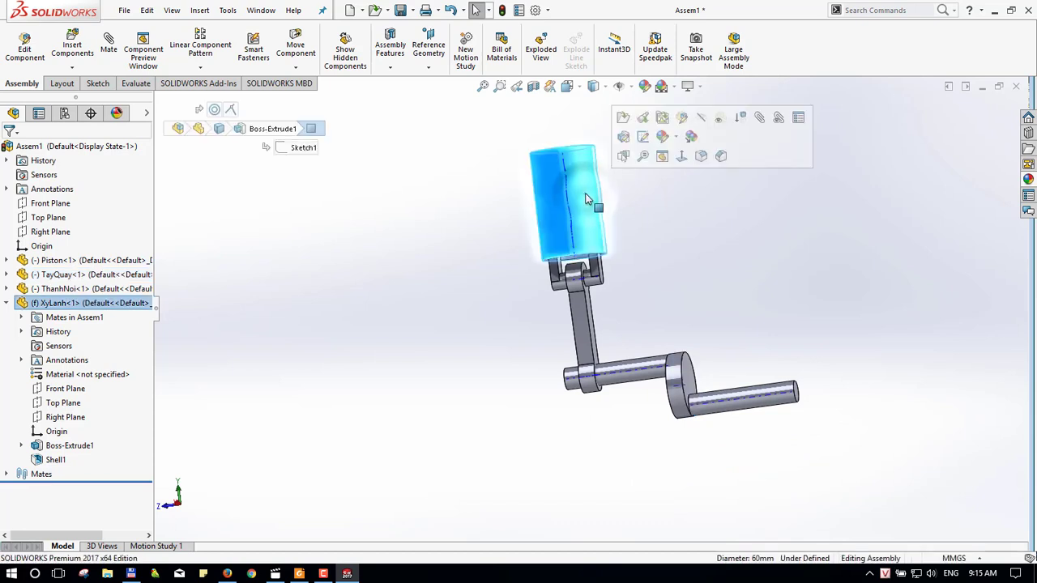
left_click(718, 122)
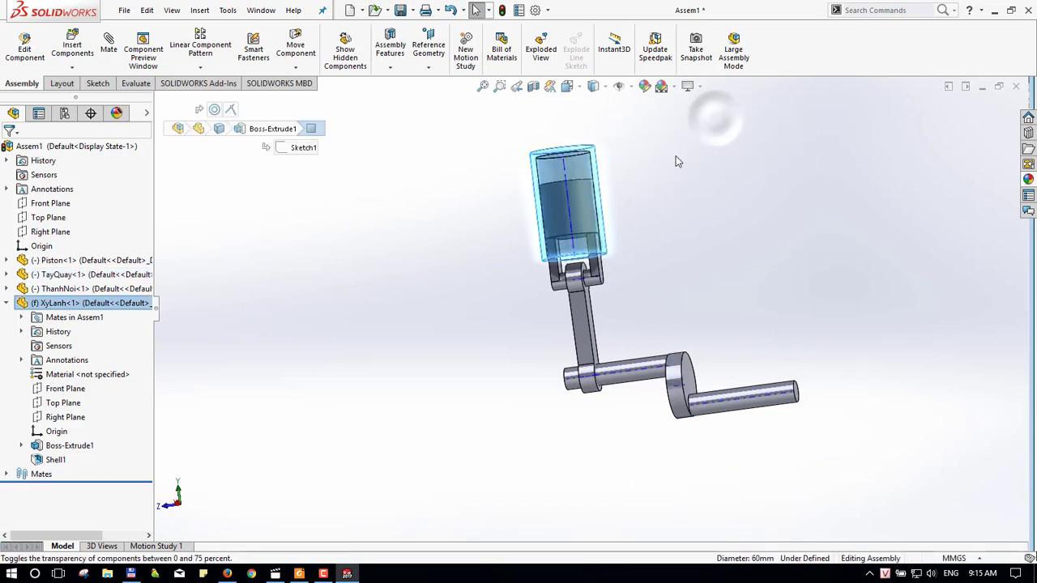
- Turn the TayQuay crank from a front view and watch the rod and piston follow
mouse_move(609, 208)
left_mouse_down()
mouse_move(606, 241)
mouse_move(581, 189)
mouse_move(588, 198)
left_mouse_up()
middle_click_drag(587, 198, 597, 205)
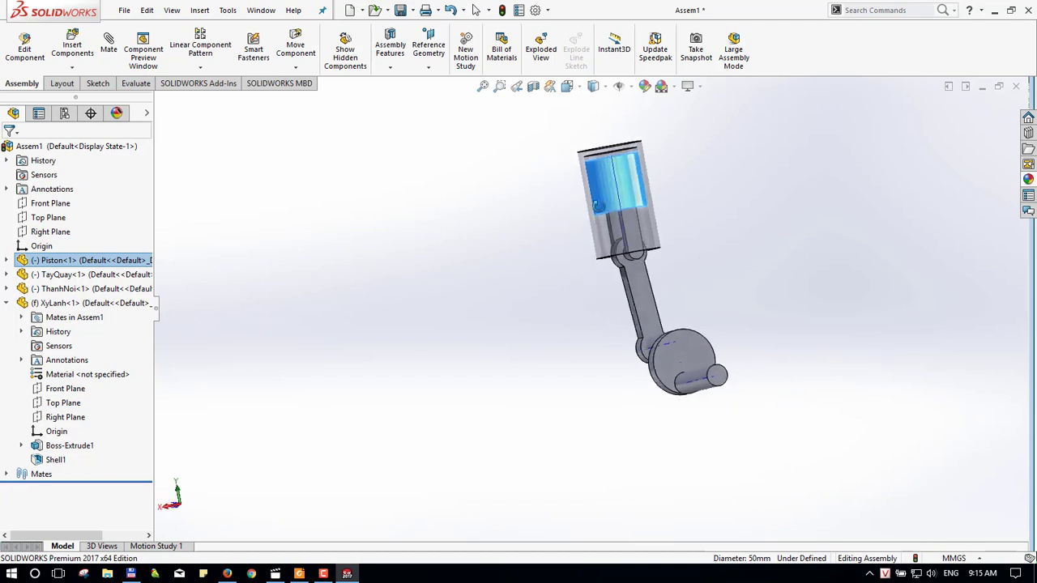
key("ctrl+1")
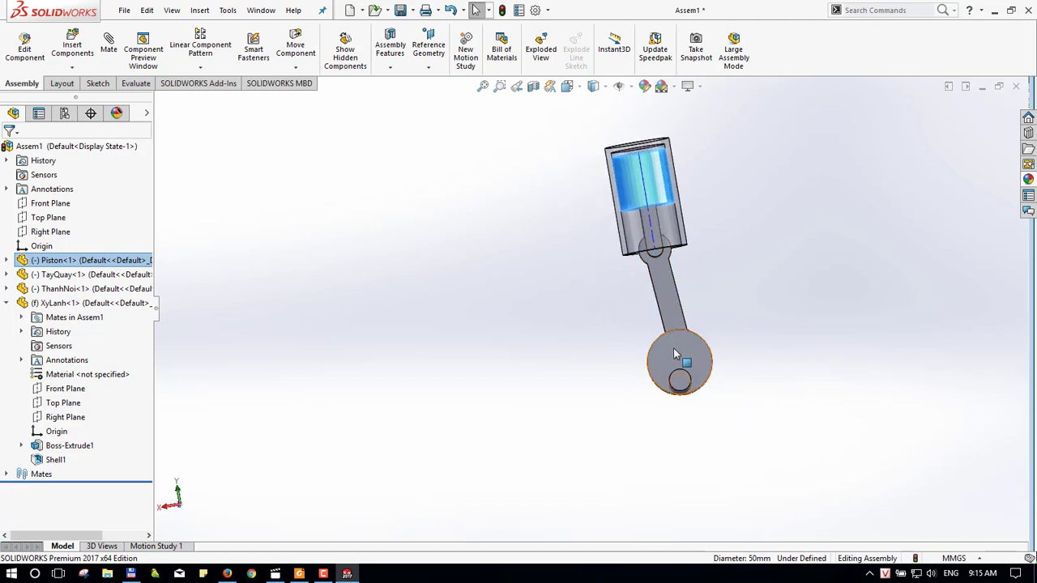
mouse_move(679, 347)
left_mouse_down()
mouse_move(668, 343)
mouse_move(672, 385)
left_mouse_up()
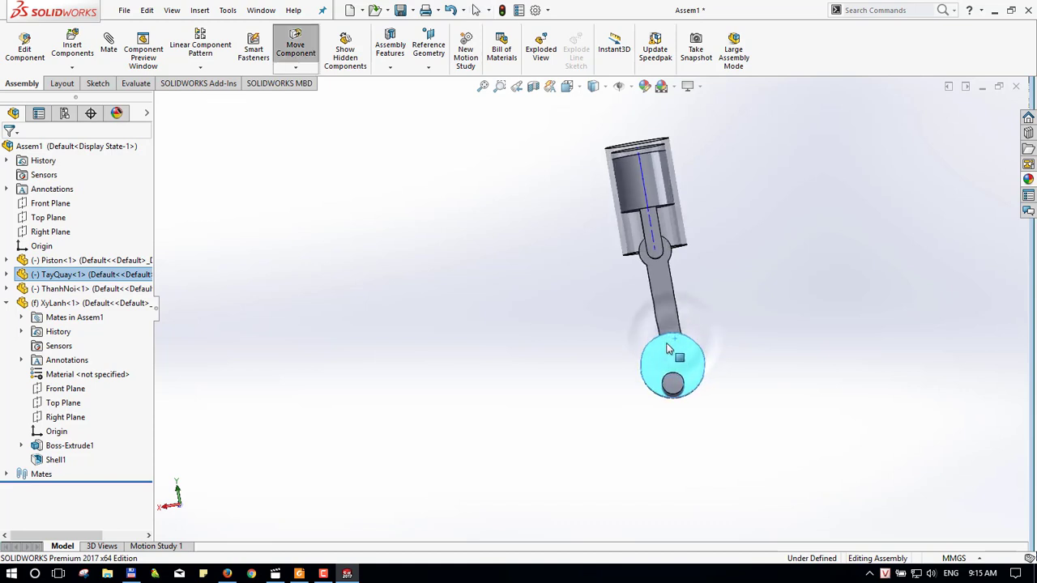
left_click_drag(672, 385, 682, 384)
left_click(684, 384)
scroll(706, 364, "down", 3)
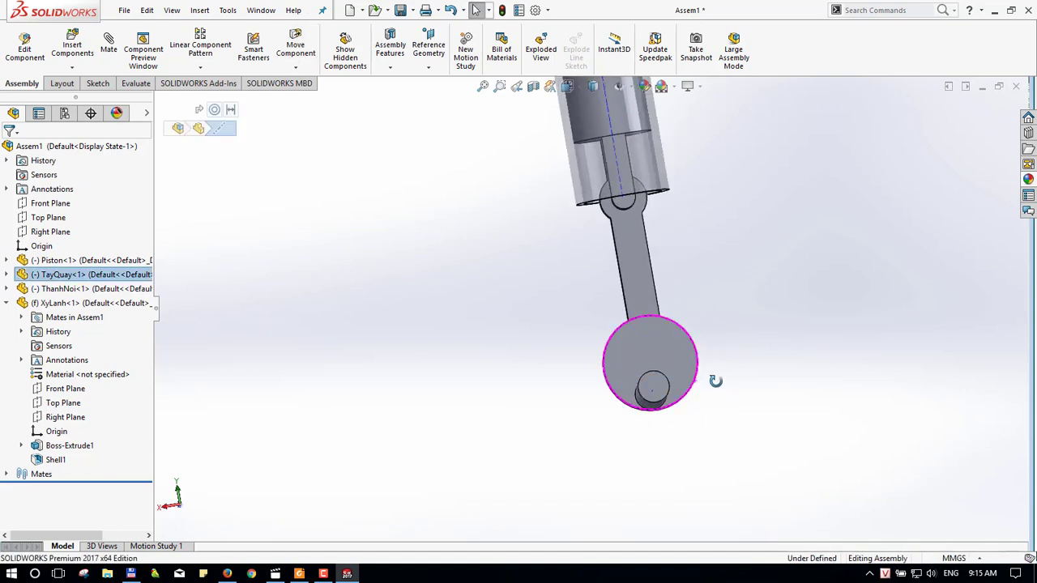
middle_click_drag(718, 381, 661, 337)
scroll(661, 337, "up", 3)
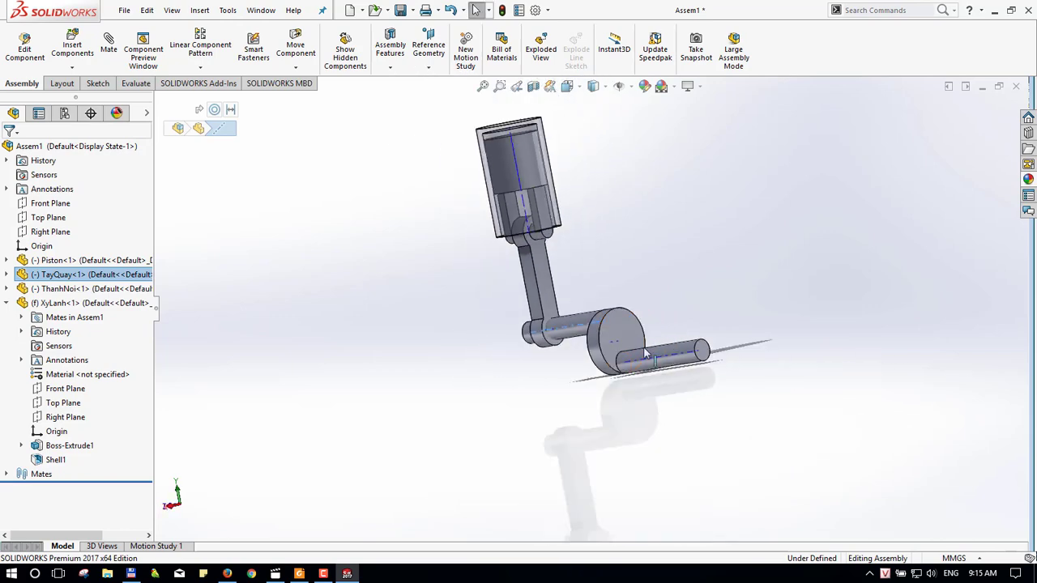
left_click_drag(706, 360, 632, 362)
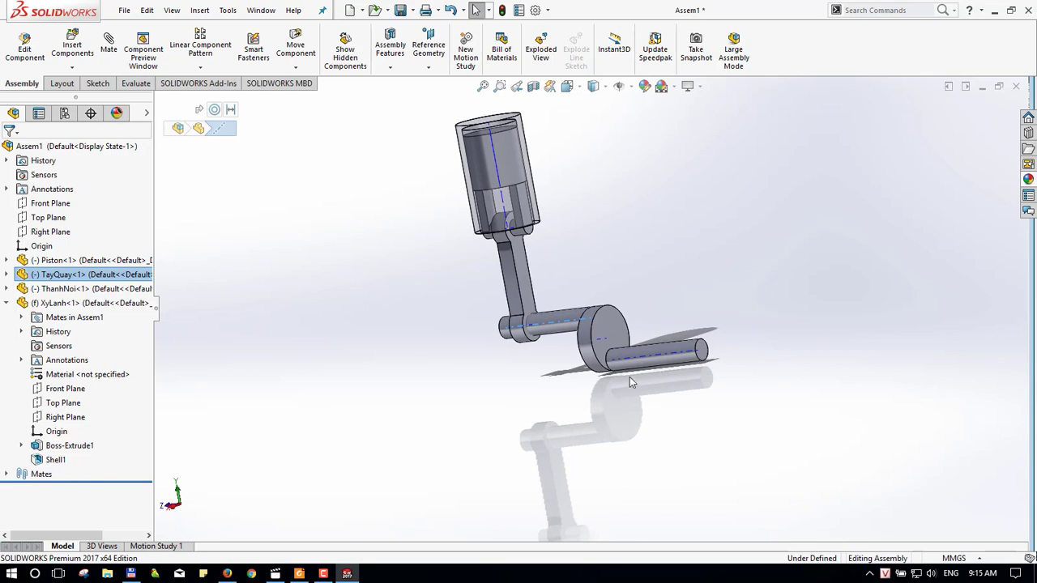
left_click_drag(647, 362, 660, 357)
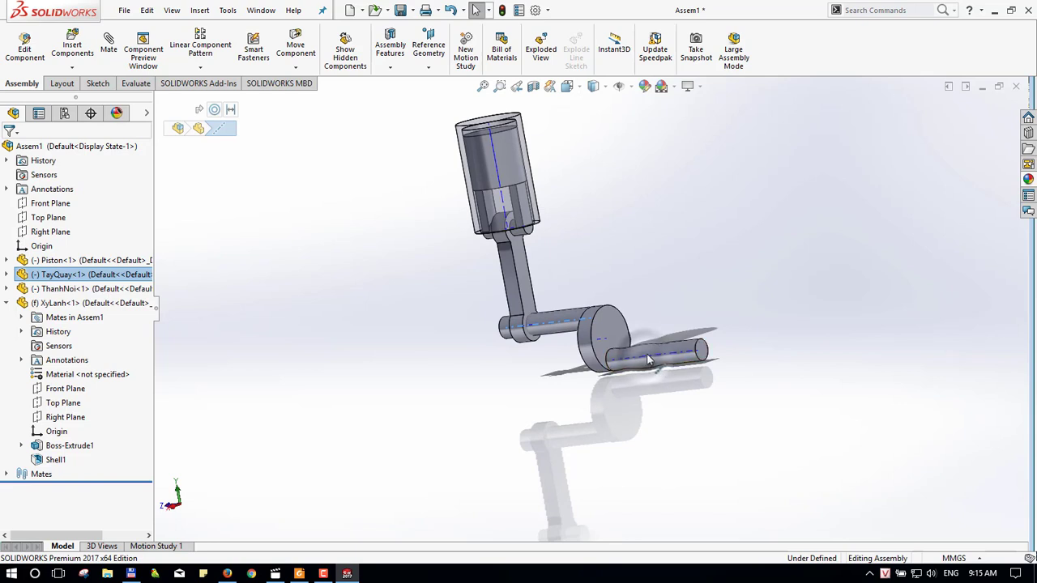
- Start a mate and set the cylinder axis coincident with the crank axis
left_click(108, 42)
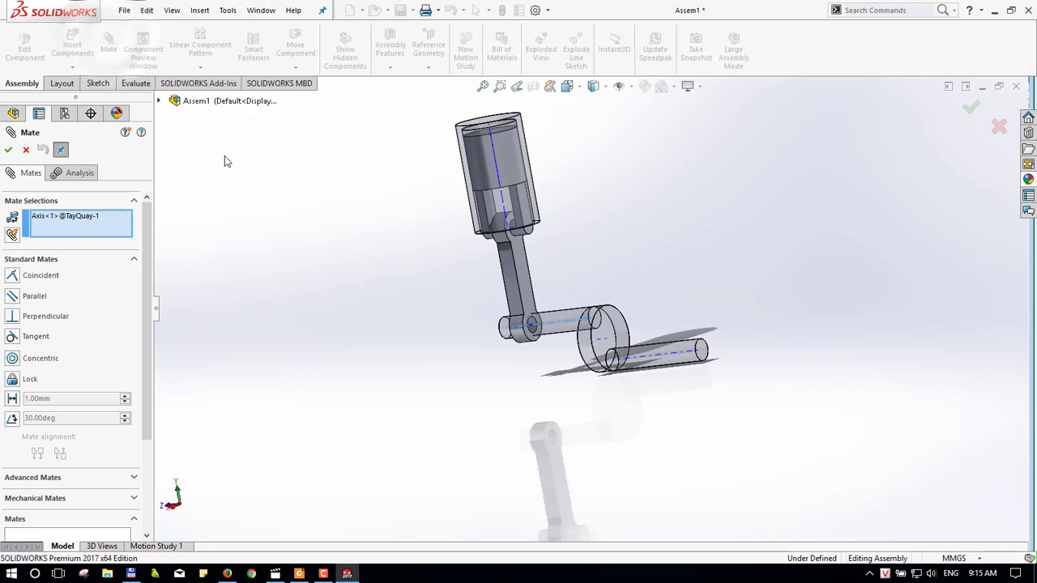
left_click(664, 356)
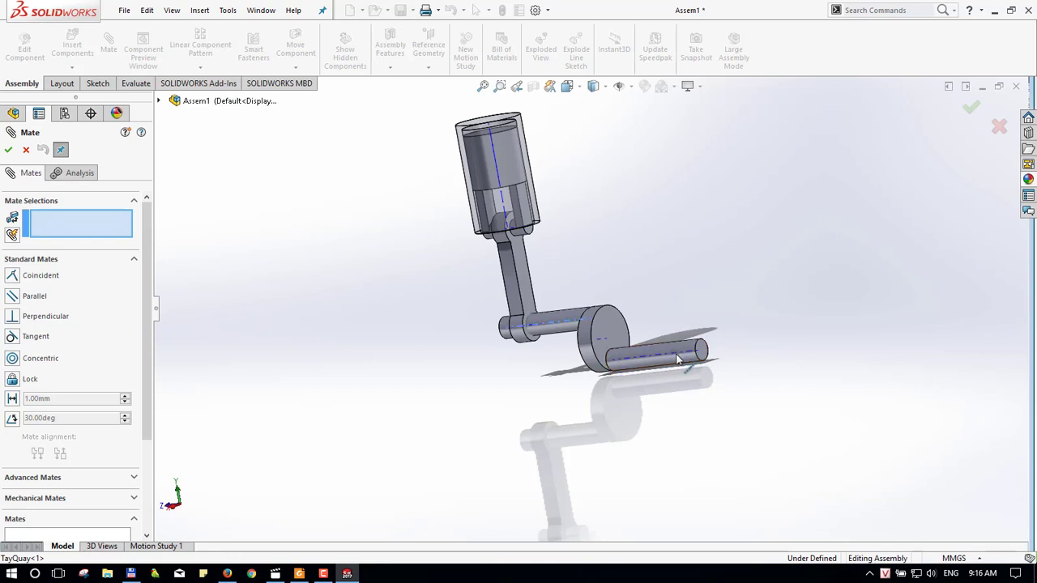
left_click(678, 359)
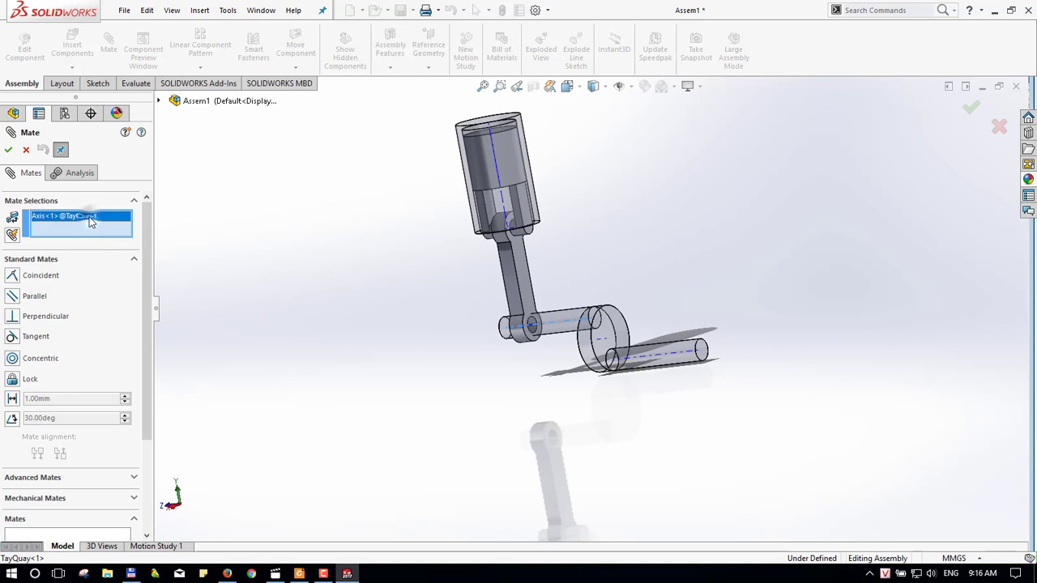
key("Delete")
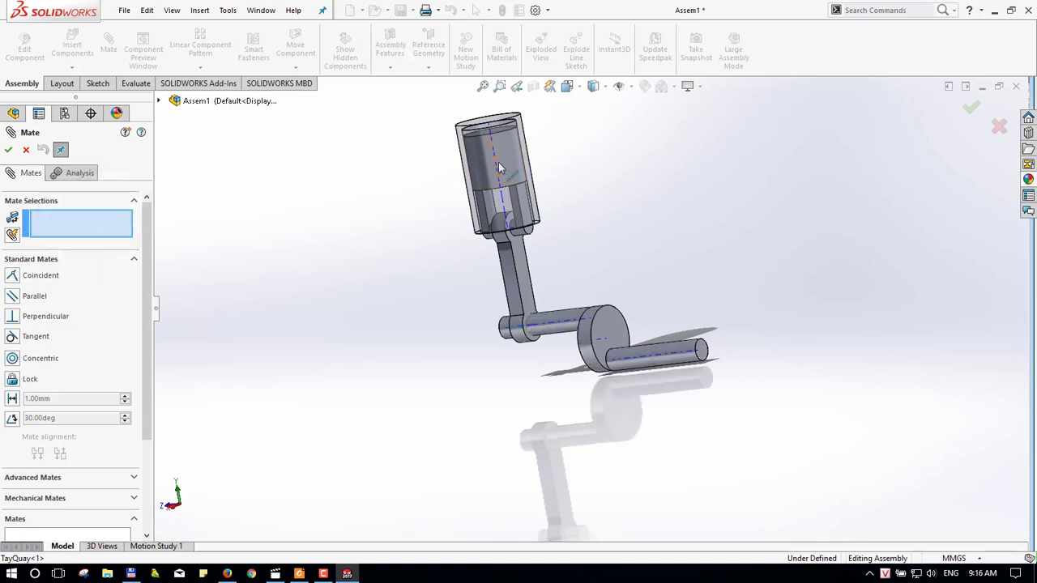
left_click(503, 203)
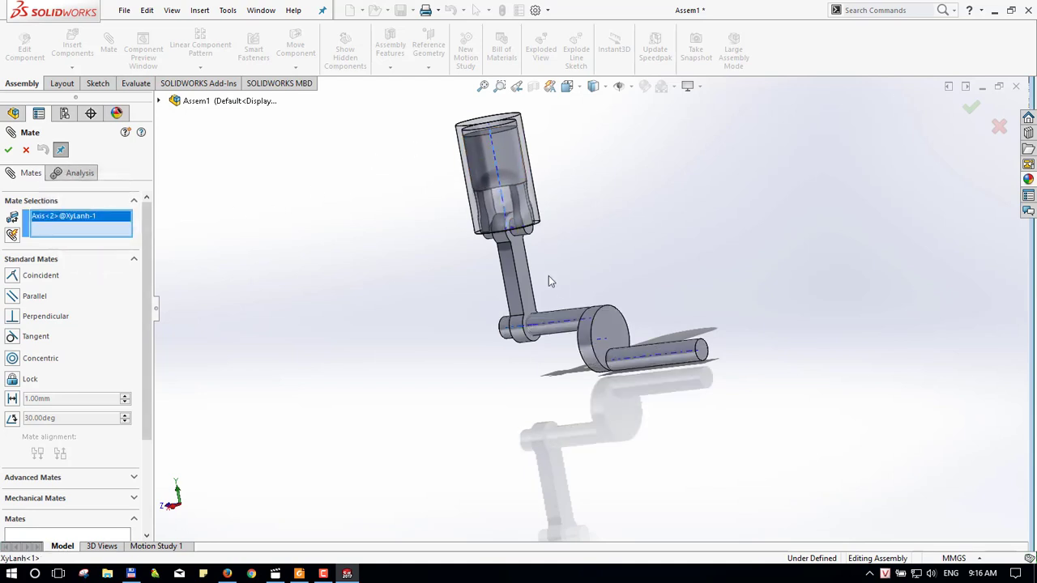
left_click(670, 358)
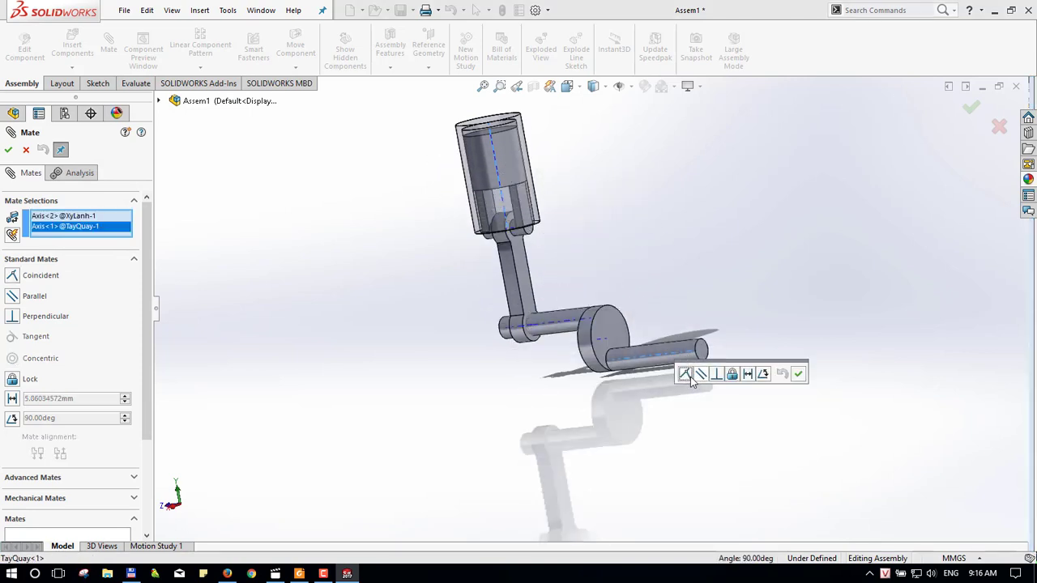
left_click(684, 373)
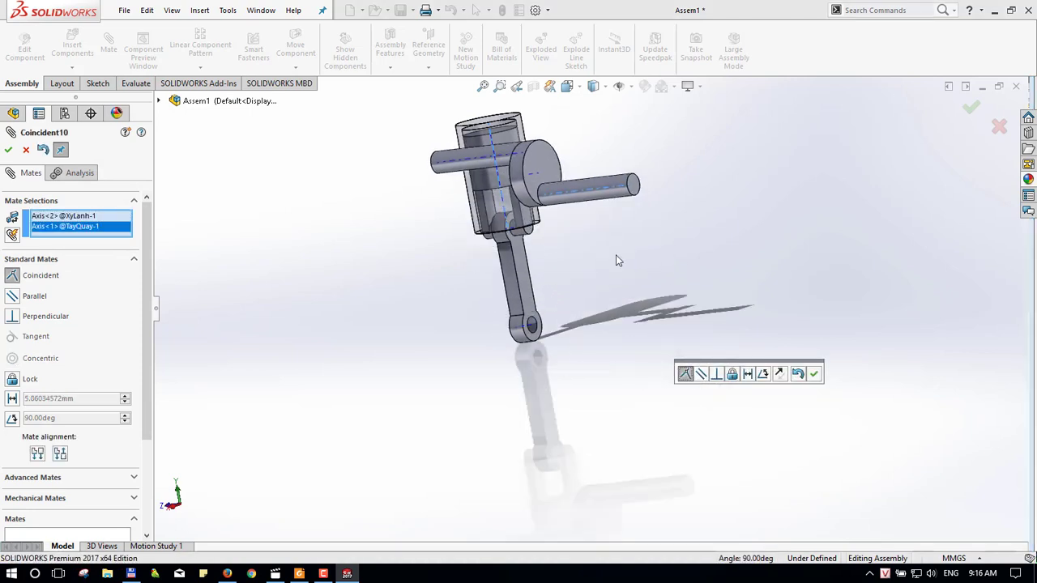
- Replace the selection with Piston's Axis<3> and apply the coincident mate to TayQuay's Axis<1>
left_click(523, 188)
left_click(599, 356)
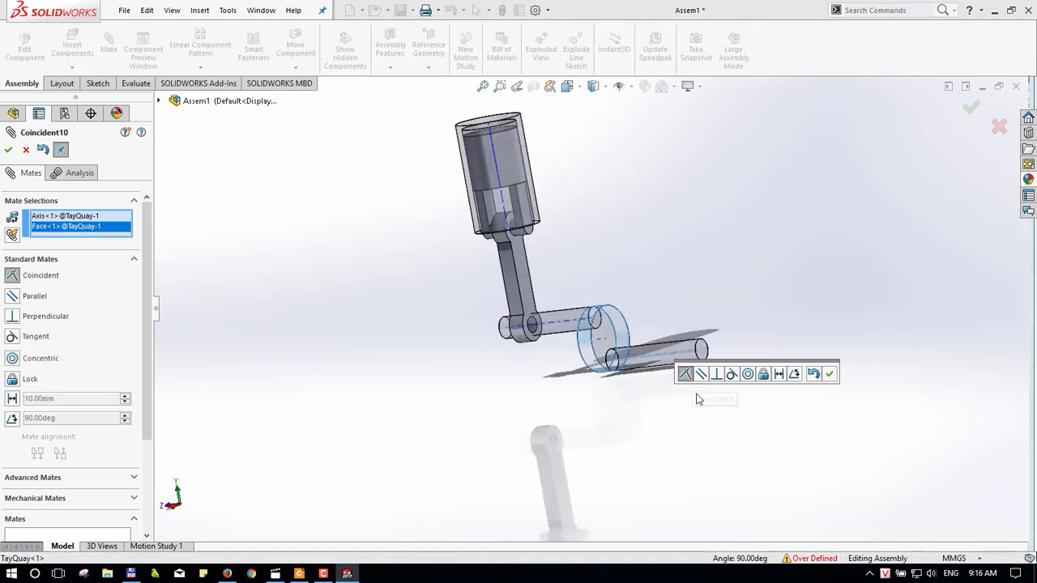
left_click_drag(697, 326, 669, 359)
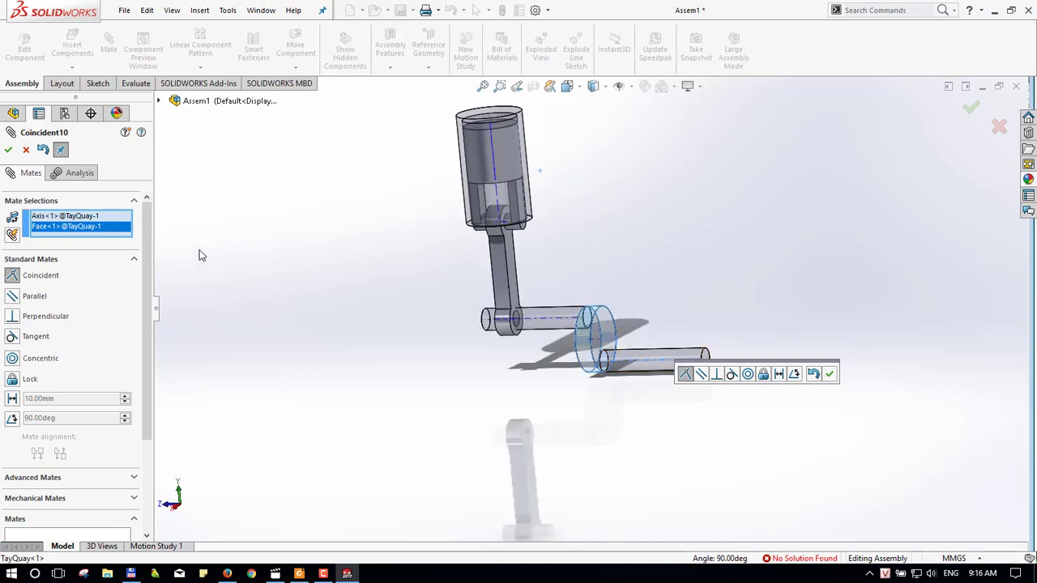
key("Delete")
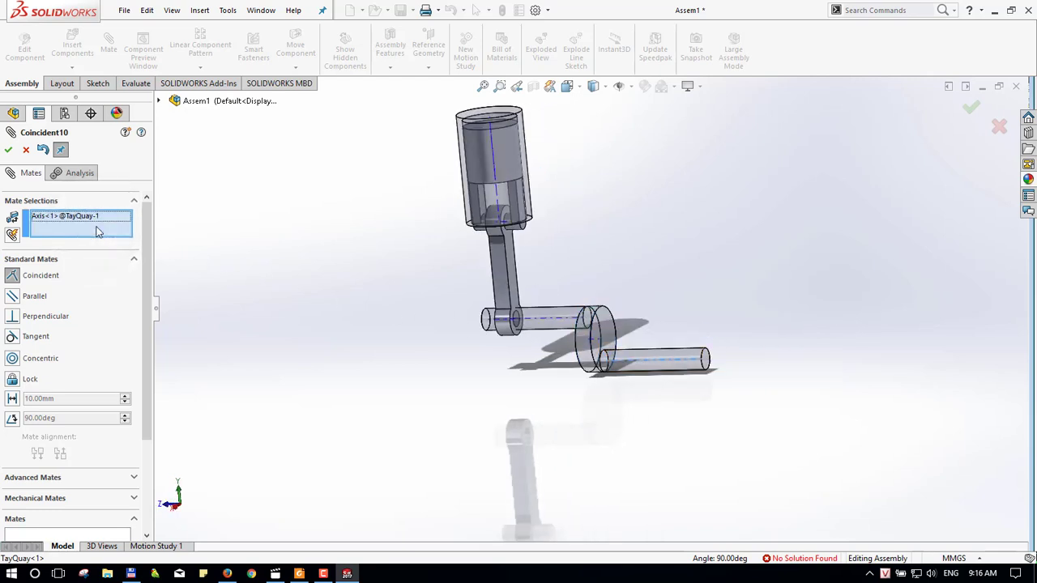
left_click(494, 161)
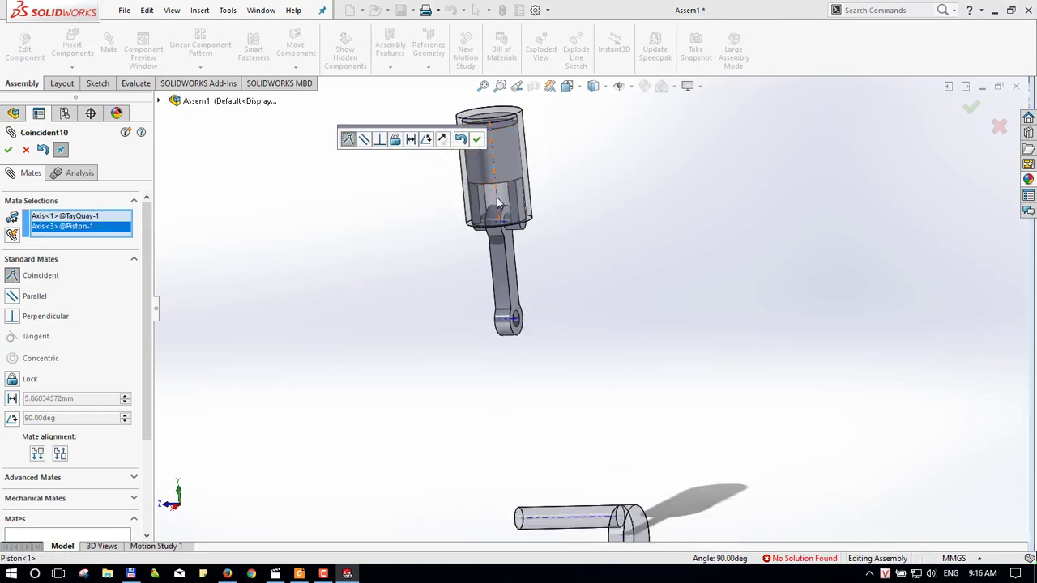
key("Return")
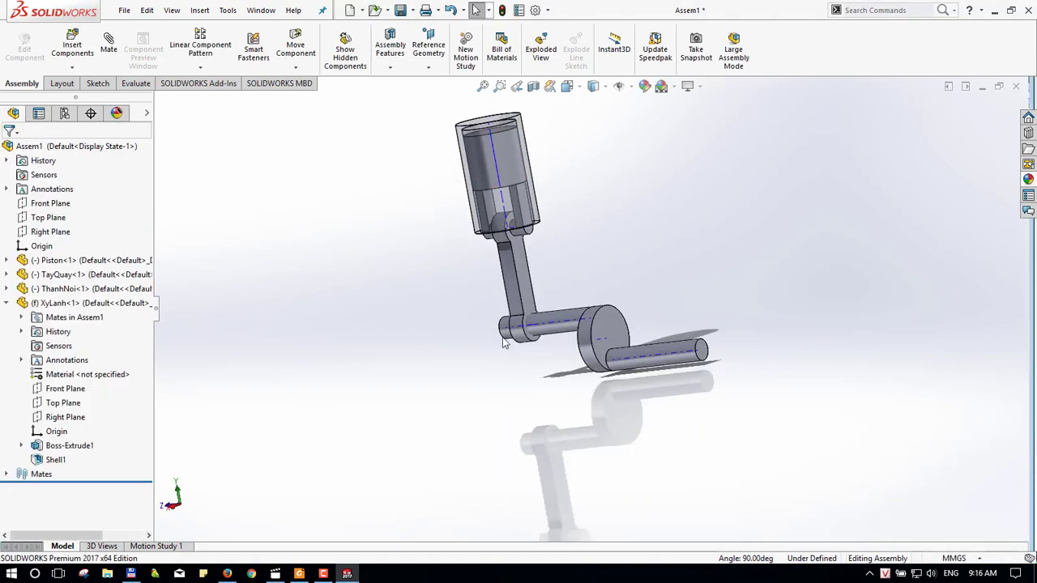
- Try a coincident mate between the crank and cylinder axes, then cancel it when it fails
middle_click_drag(502, 342, 608, 284)
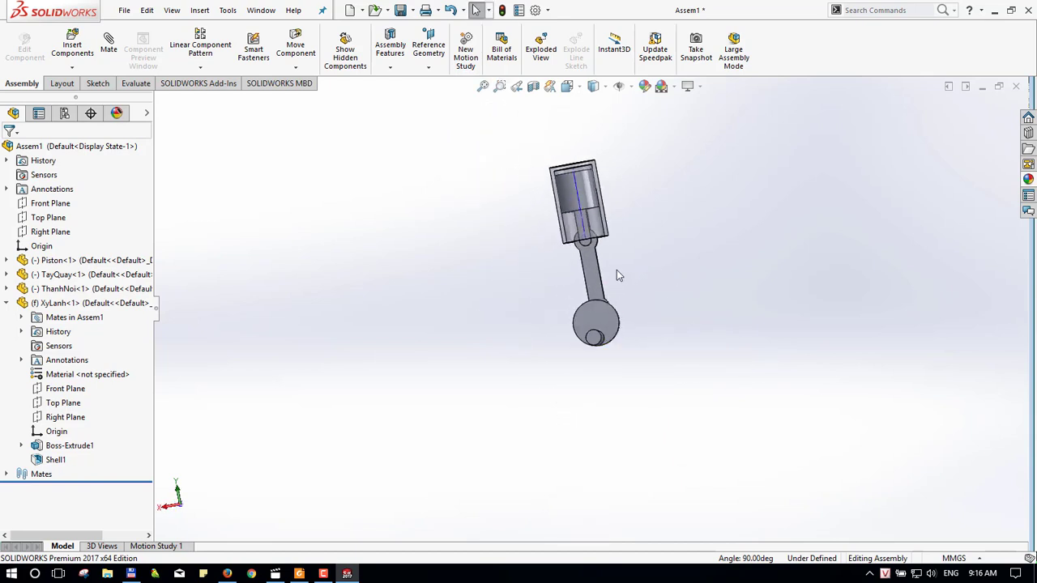
middle_click_drag(626, 284, 717, 273)
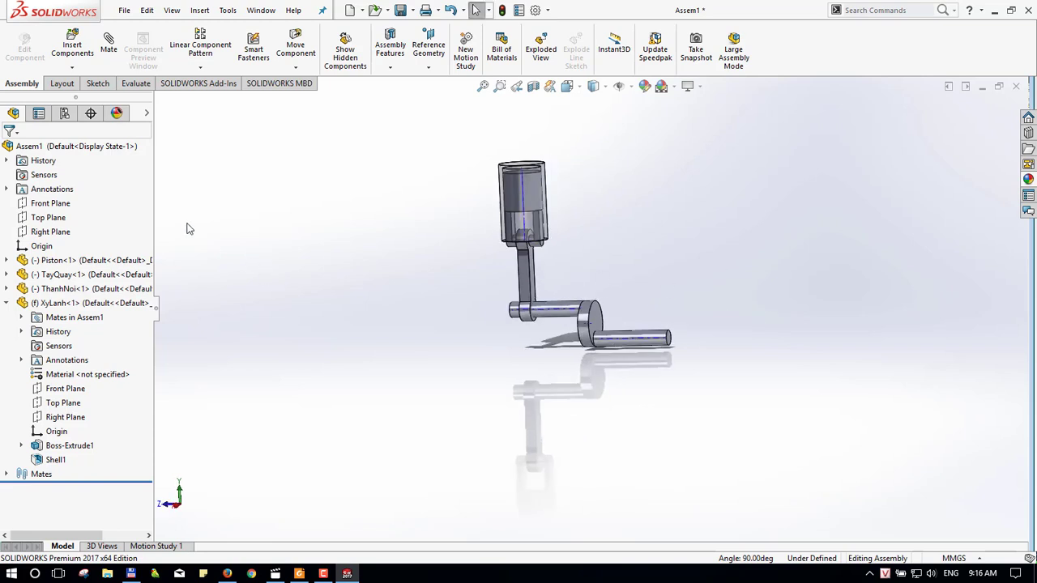
left_click(109, 45)
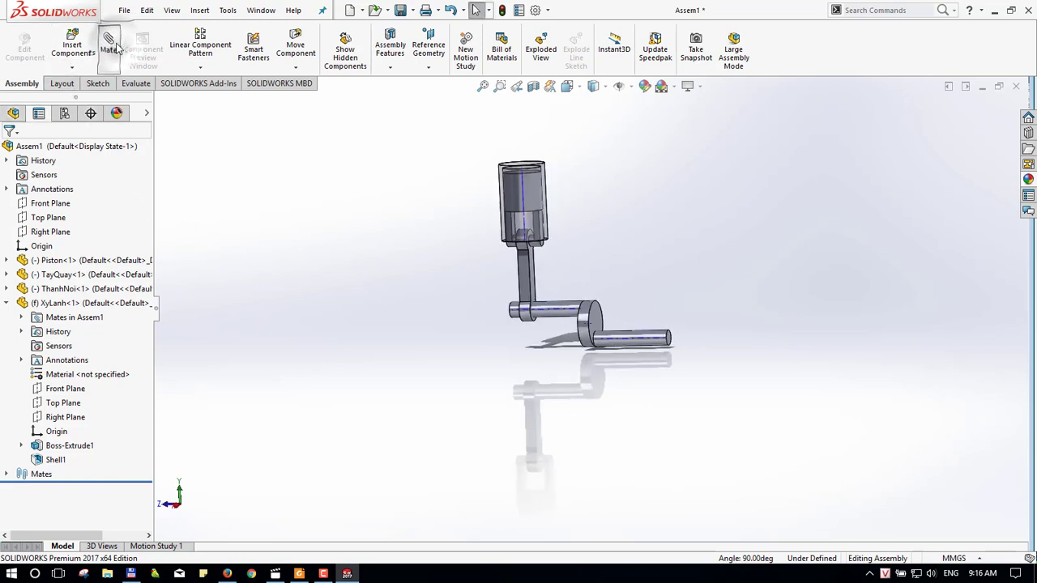
scroll(609, 322, "down", 3)
scroll(636, 331, "down", 3)
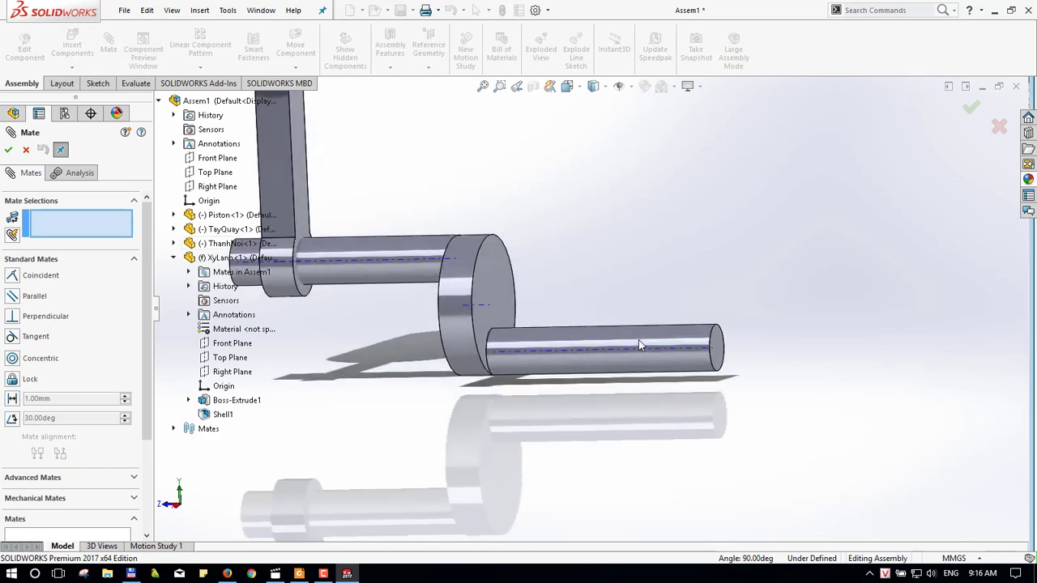
left_click(640, 354)
scroll(640, 354, "up", 3)
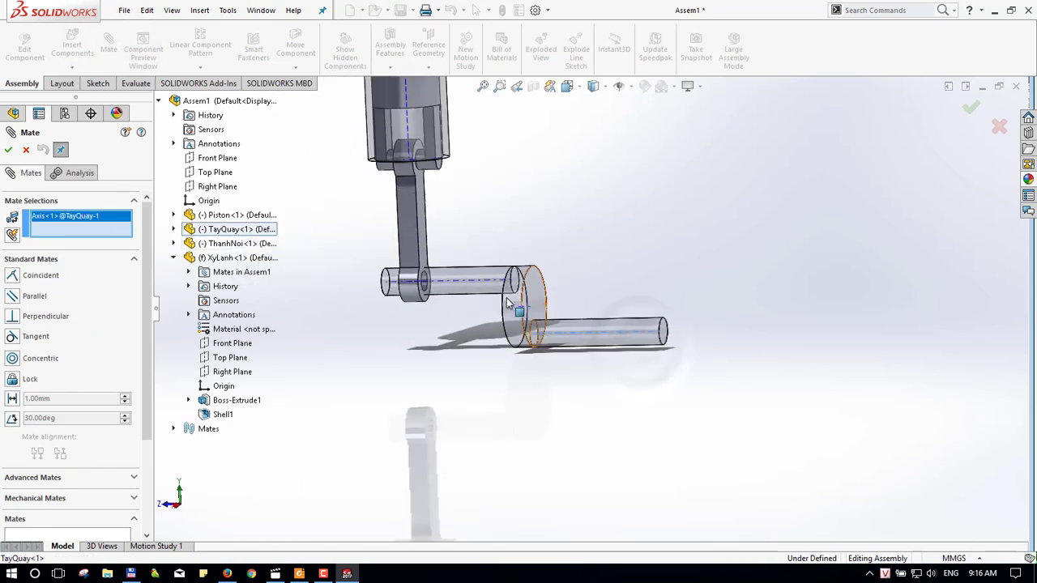
scroll(526, 308, "up", 3)
scroll(510, 180, "down", 1)
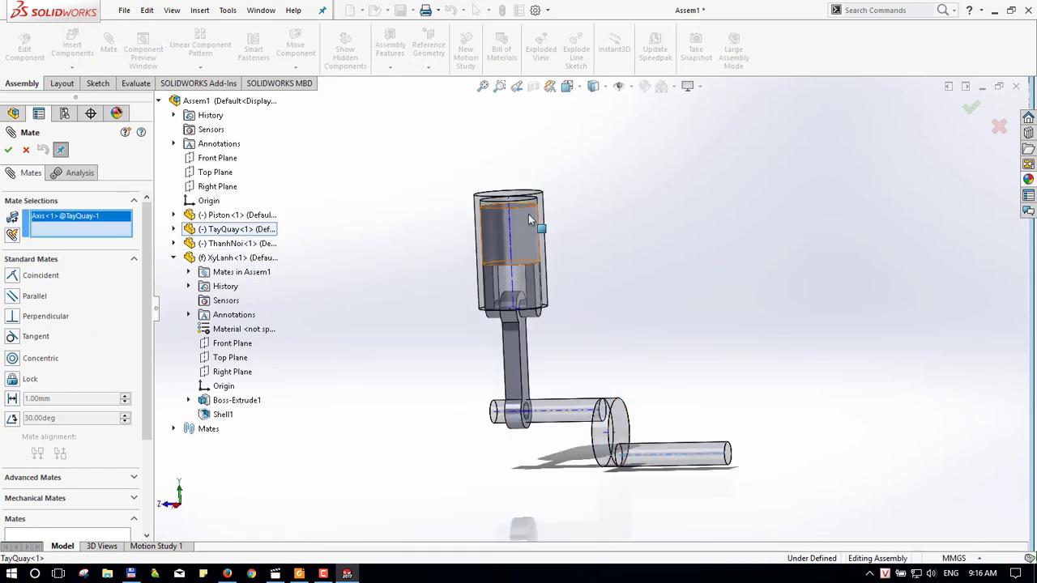
left_click(510, 280)
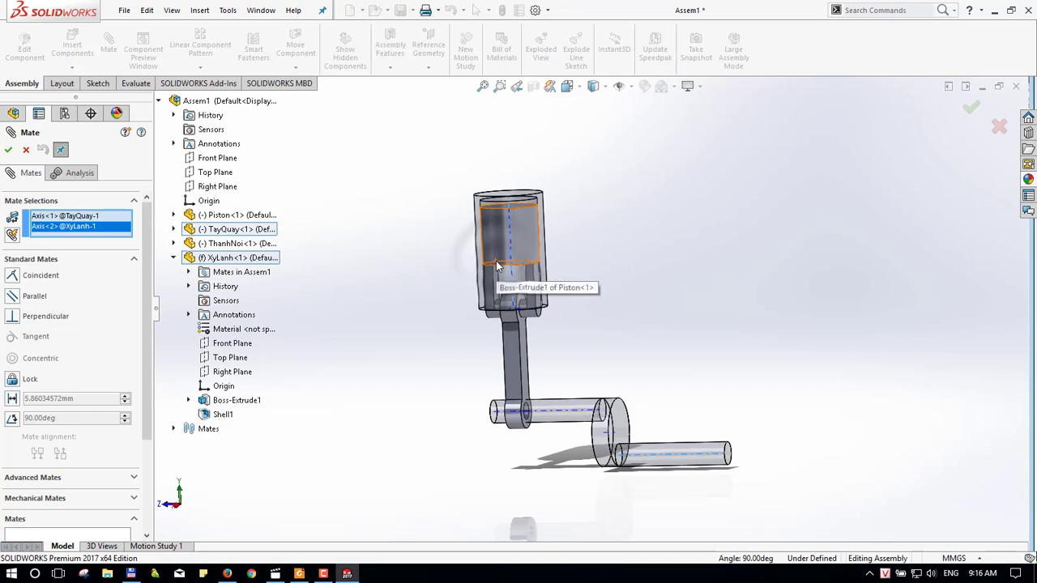
left_click(8, 150)
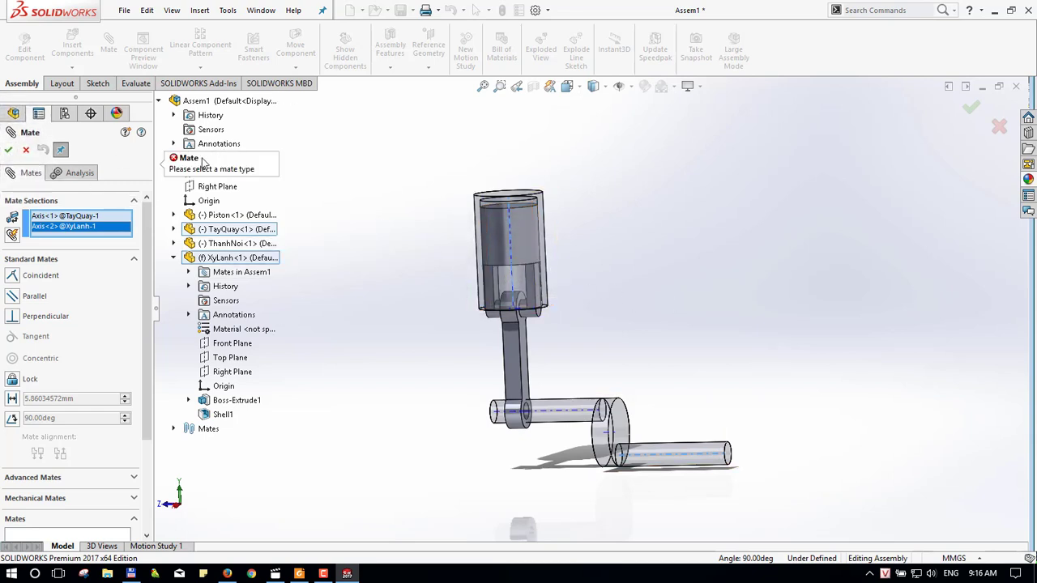
left_click(13, 276)
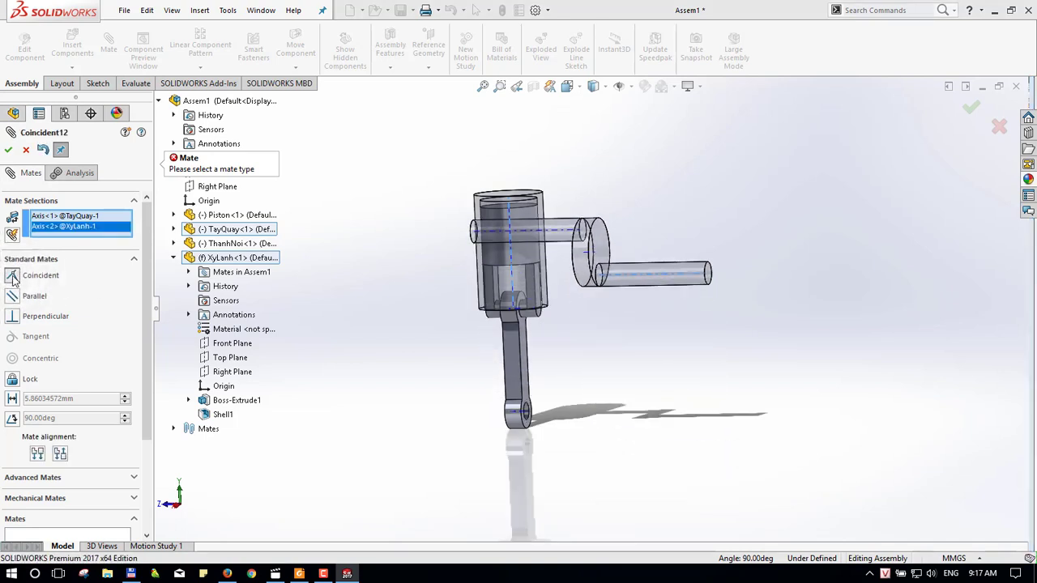
left_click(8, 150)
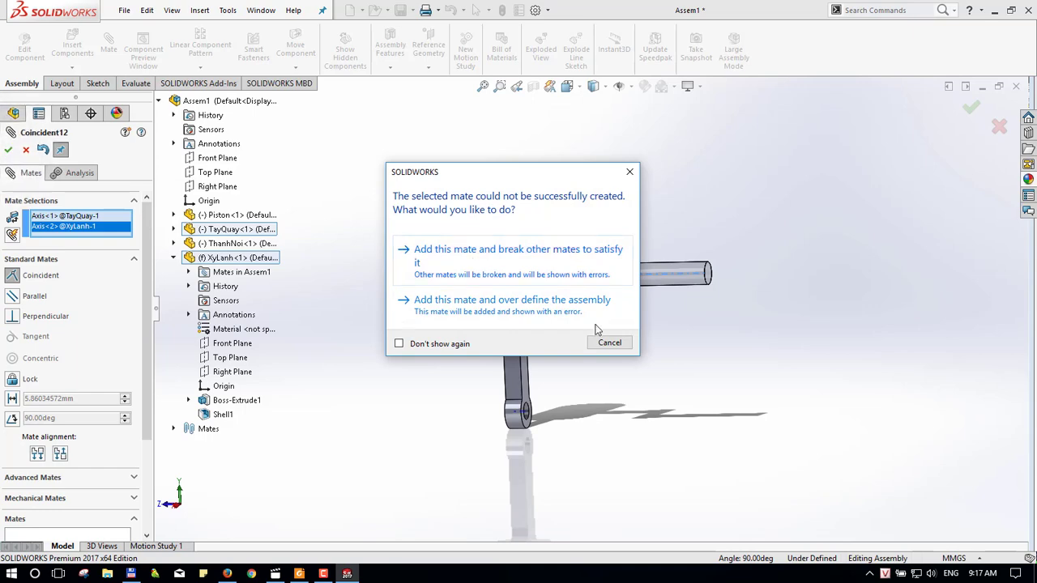
left_click(609, 343)
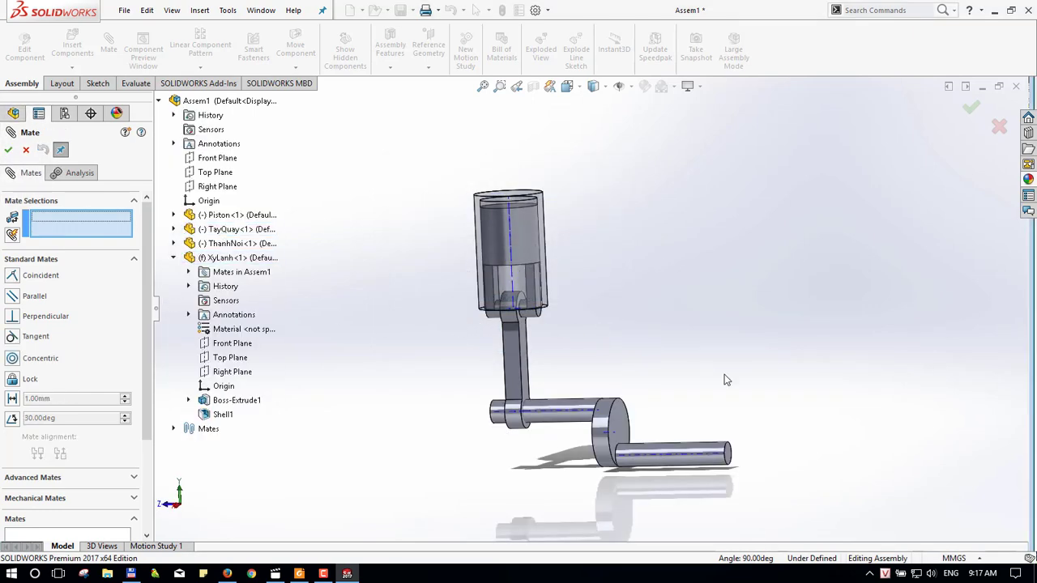
- Add a distance mate between the crank's axis and the cylinder's top face
mouse_move(724, 374)
middle_mouse_down()
mouse_move(671, 363)
mouse_move(632, 335)
mouse_move(620, 340)
mouse_move(632, 381)
mouse_move(599, 373)
middle_mouse_up()
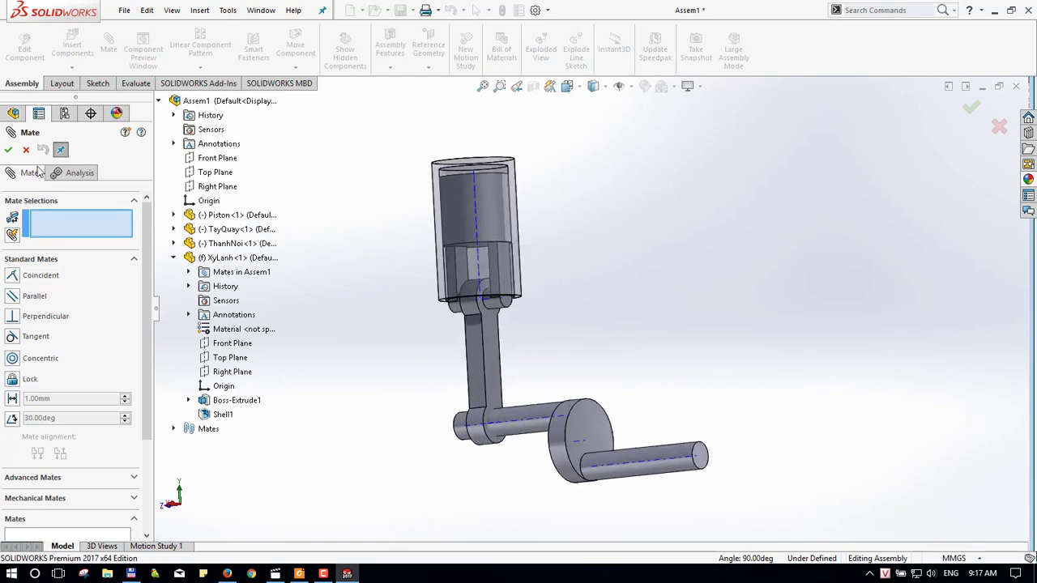
left_click(638, 467)
middle_click_drag(522, 260, 464, 162)
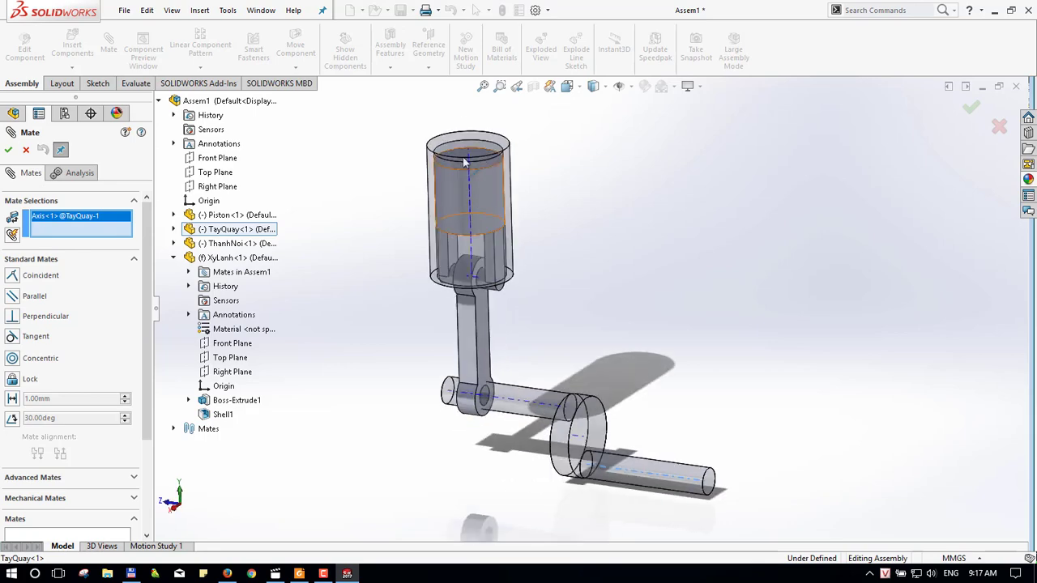
left_click(478, 143)
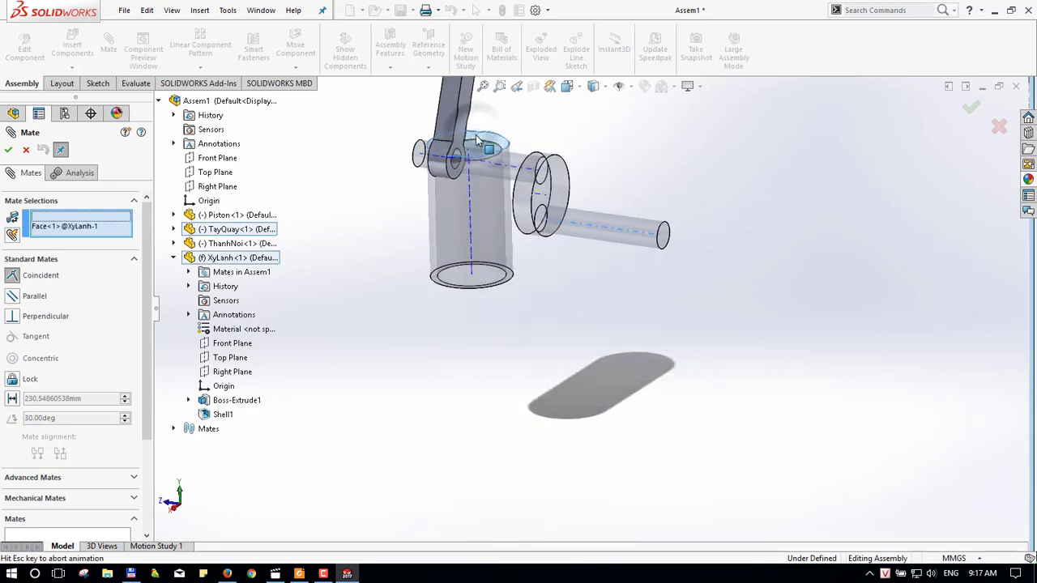
left_click(425, 120)
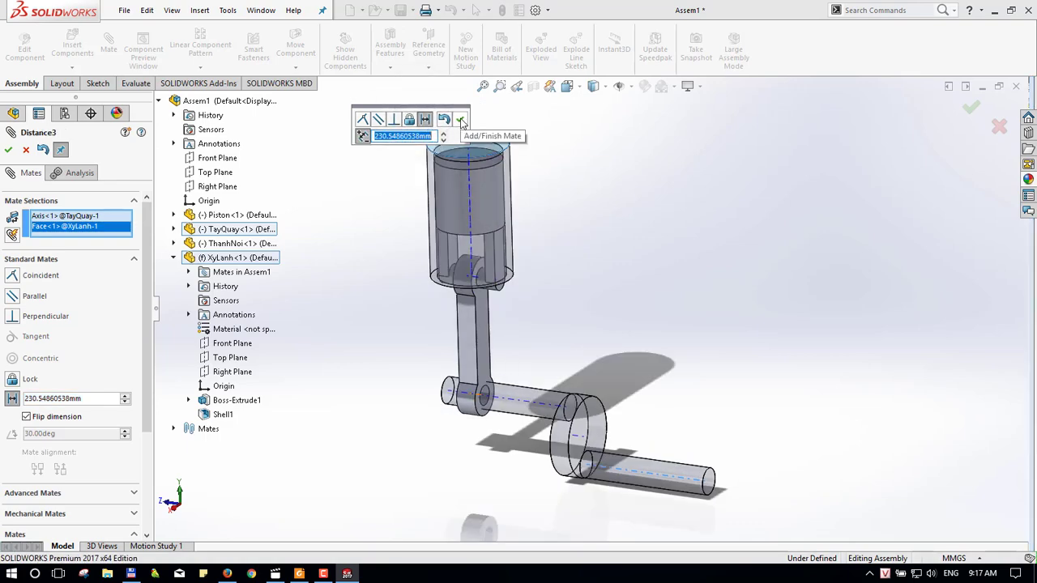
left_click(460, 120)
- Mate TayQuay's axis coincident to XyLanh's Right Plane as Coincident14 and close Mate
middle_click_drag(657, 325, 602, 305)
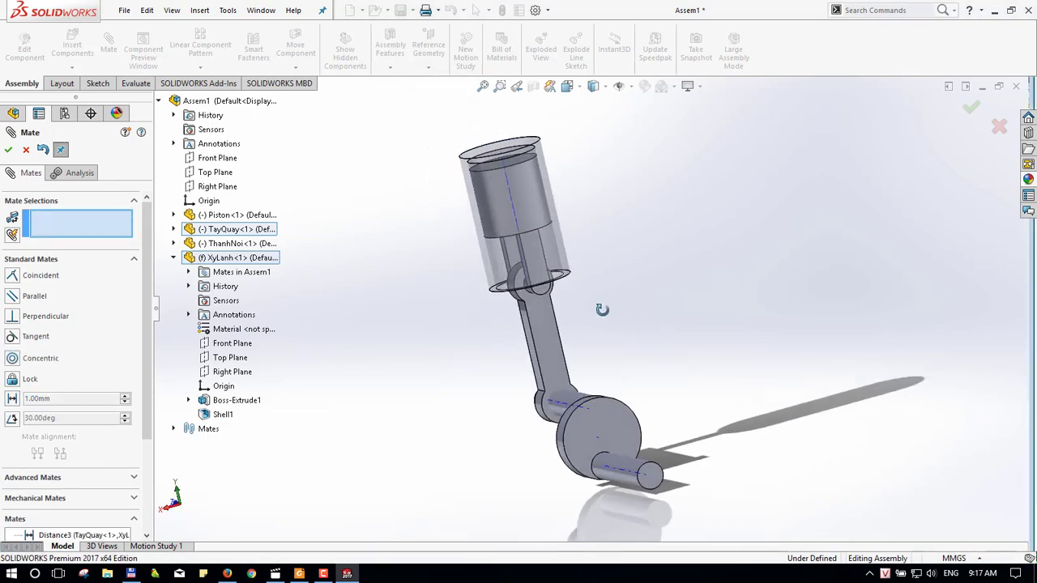
left_click(648, 480)
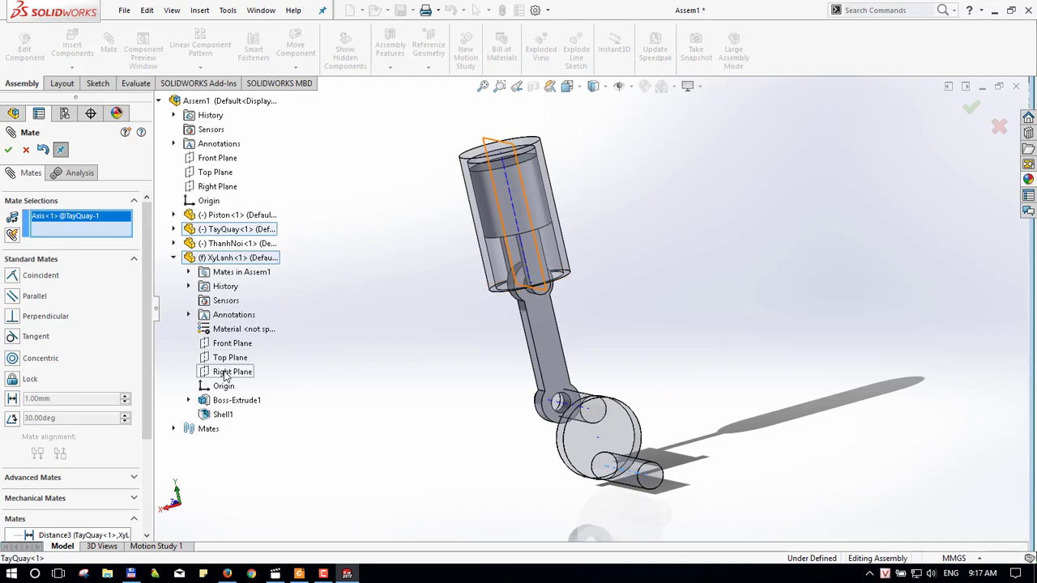
left_click(226, 375)
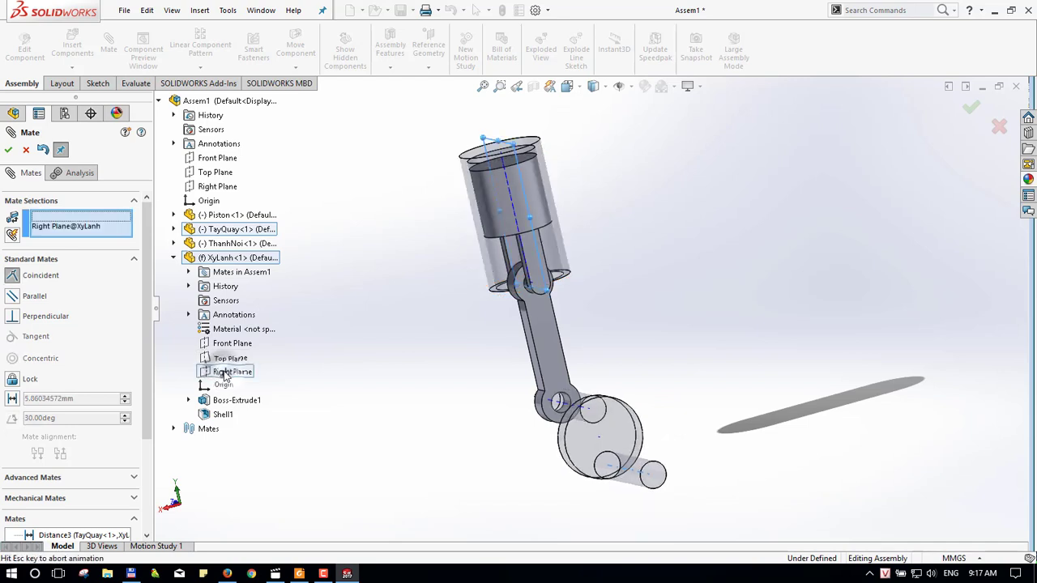
left_click(9, 152)
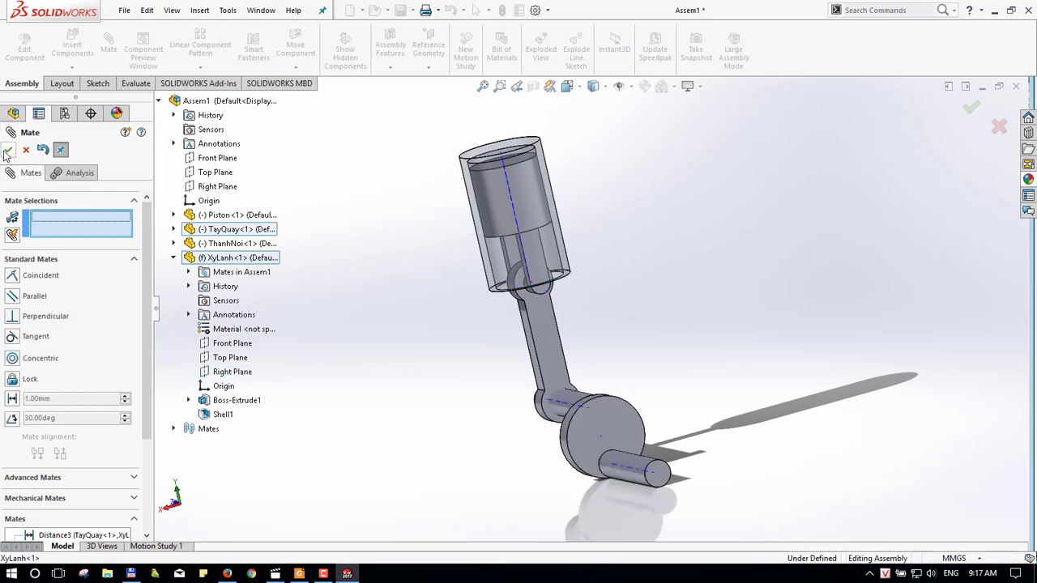
left_click(9, 150)
- Fit the assembly in view and turn the crank to check the mechanism moves
key("f")
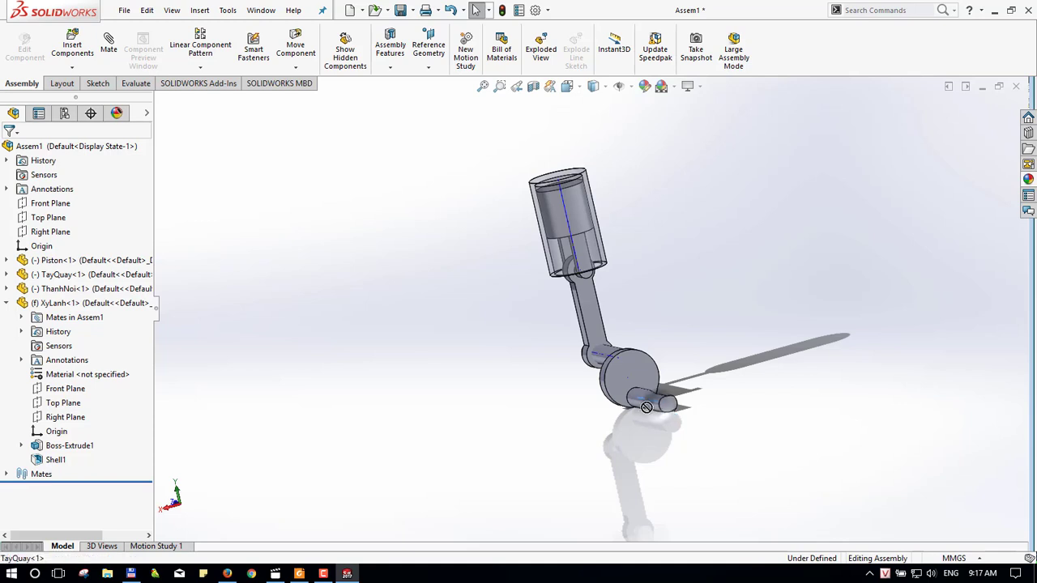
mouse_move(630, 374)
left_mouse_down()
mouse_move(612, 386)
mouse_move(621, 423)
mouse_move(629, 377)
mouse_move(597, 424)
mouse_move(657, 363)
mouse_move(619, 395)
mouse_move(637, 374)
mouse_move(641, 382)
mouse_move(596, 391)
mouse_move(640, 417)
mouse_move(688, 416)
mouse_move(603, 431)
mouse_move(539, 383)
left_mouse_up()
key("Escape")
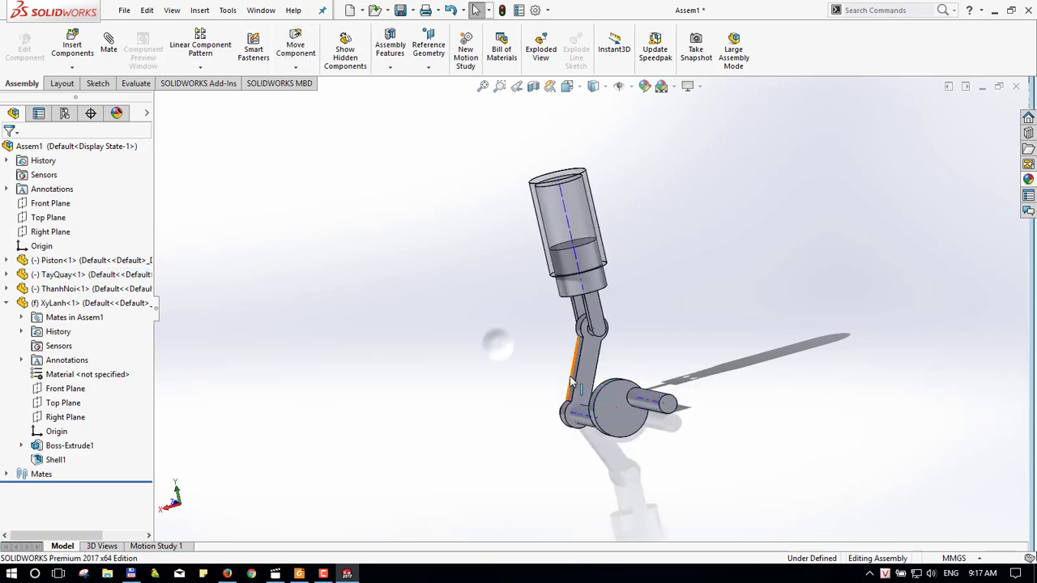
mouse_move(539, 382)
middle_mouse_down()
mouse_move(602, 294)
mouse_move(688, 370)
mouse_move(449, 308)
mouse_move(352, 250)
mouse_move(447, 308)
mouse_move(518, 317)
middle_mouse_up()
scroll(671, 322, "down", 2)
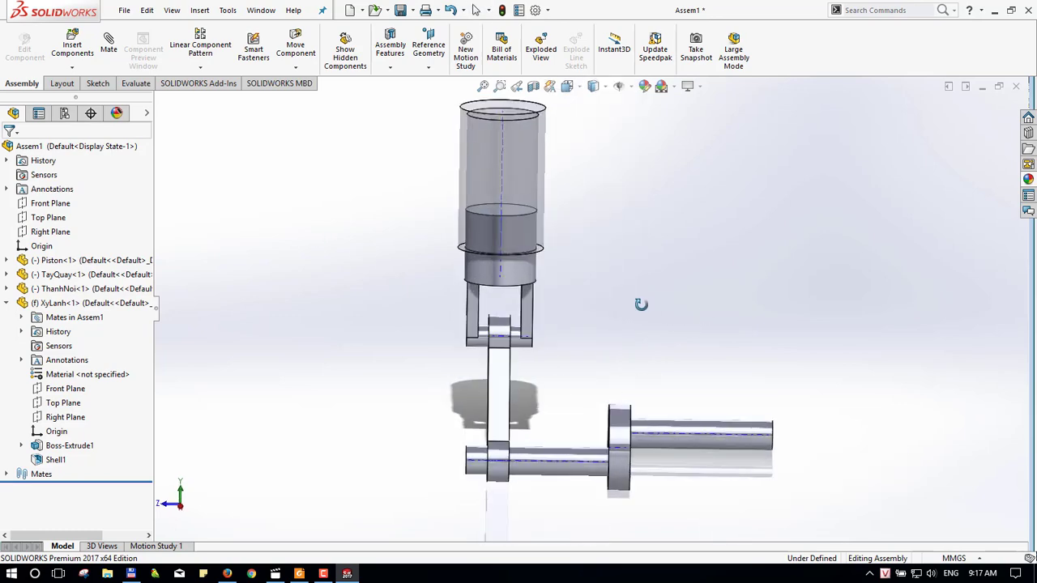
mouse_move(656, 311)
middle_mouse_down()
mouse_move(486, 243)
mouse_move(243, 97)
middle_mouse_up()
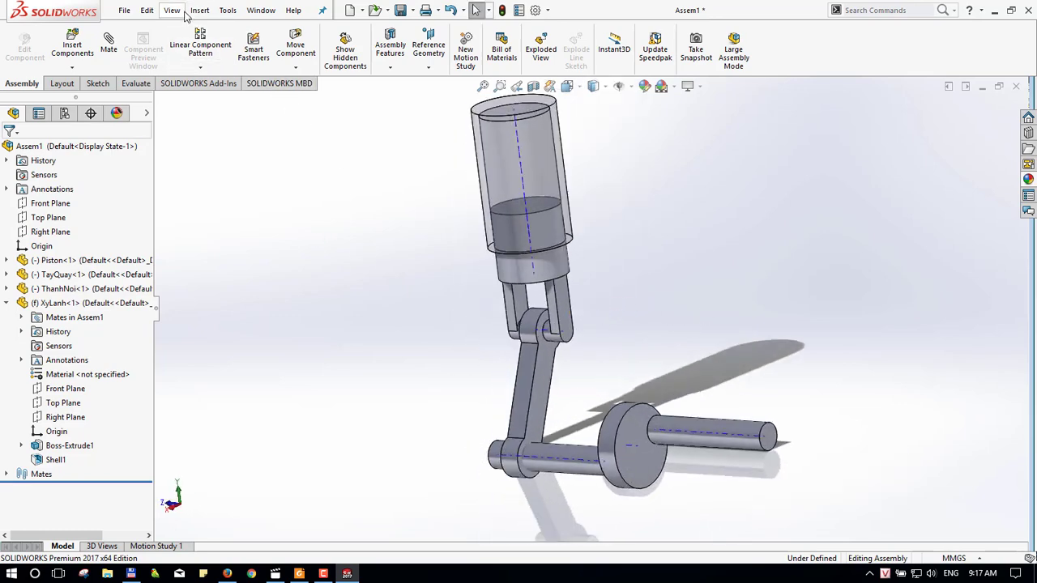
- Hide the temporary axes and make the XyLanh cylinder opaque again
left_click(172, 10)
mouse_move(201, 121)
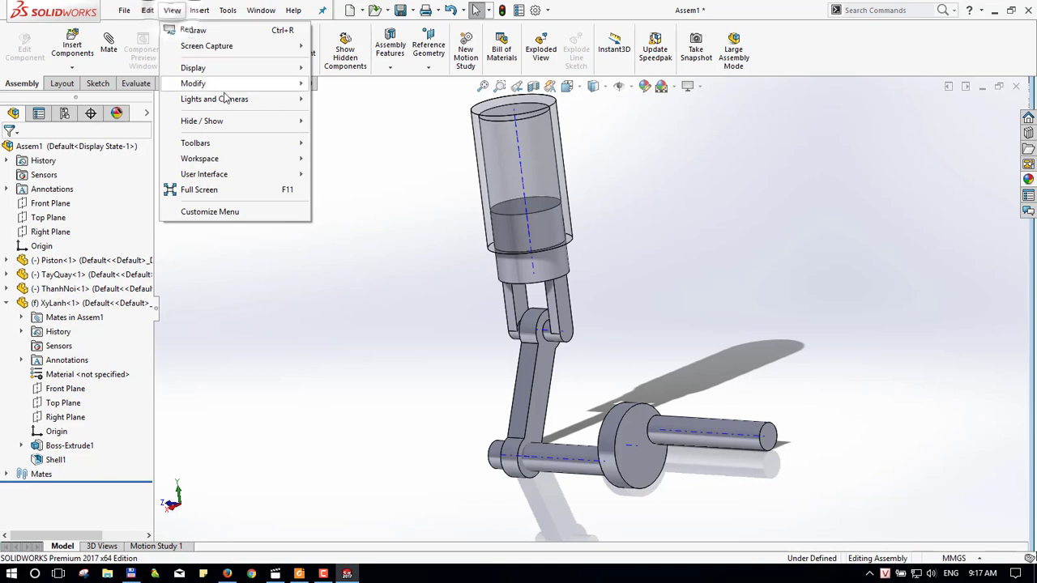
left_click(341, 180)
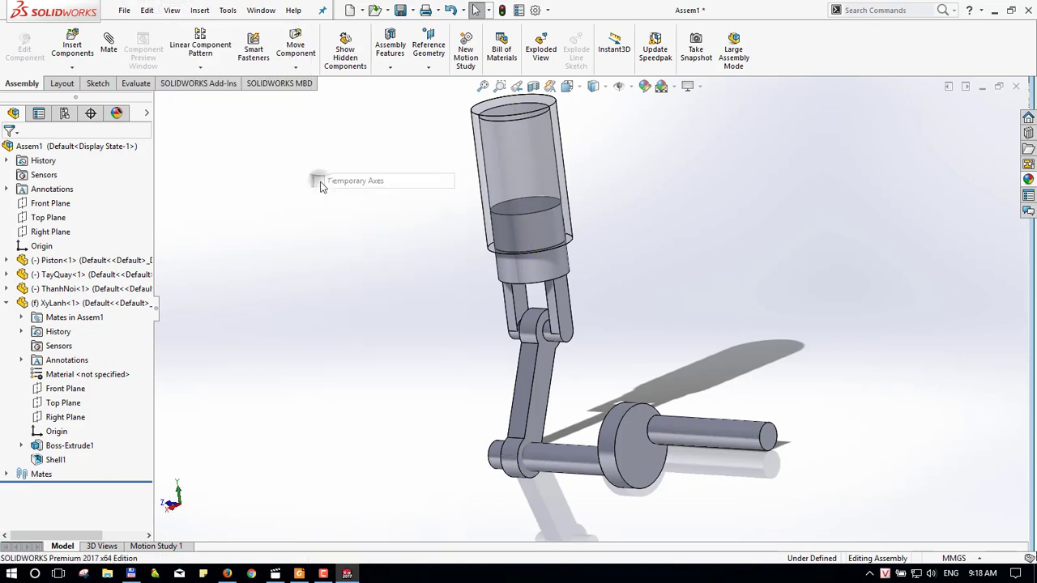
left_click(533, 152)
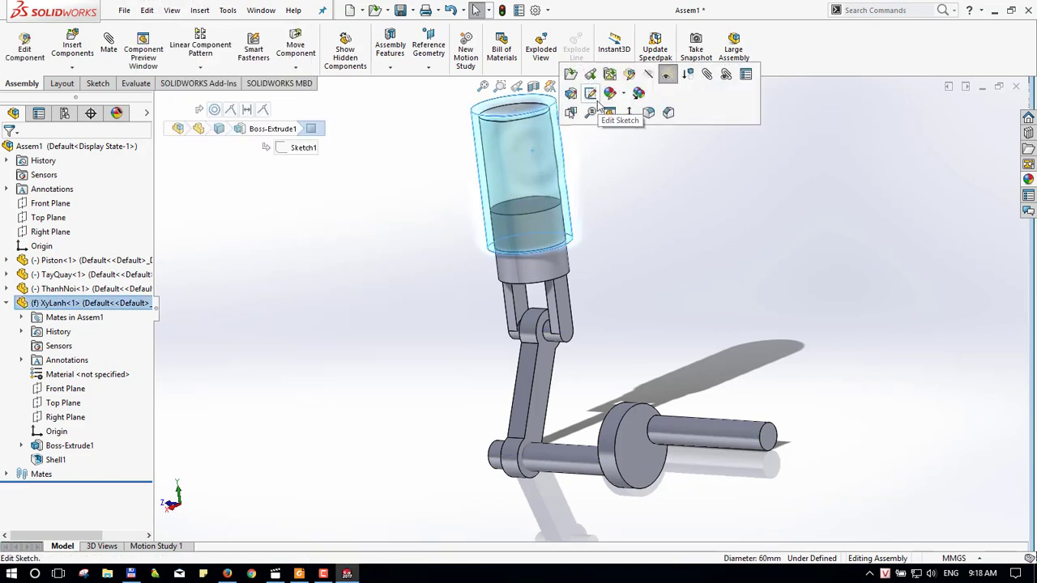
left_click(687, 74)
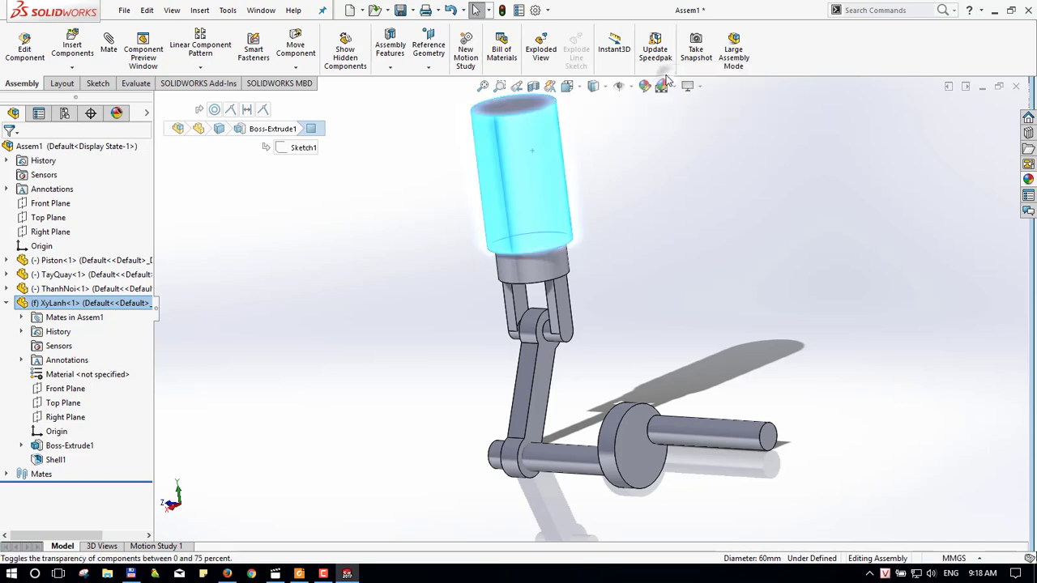
left_click(653, 241)
mouse_move(369, 282)
middle_mouse_down()
mouse_move(399, 249)
mouse_move(419, 259)
middle_mouse_up()
key("f")
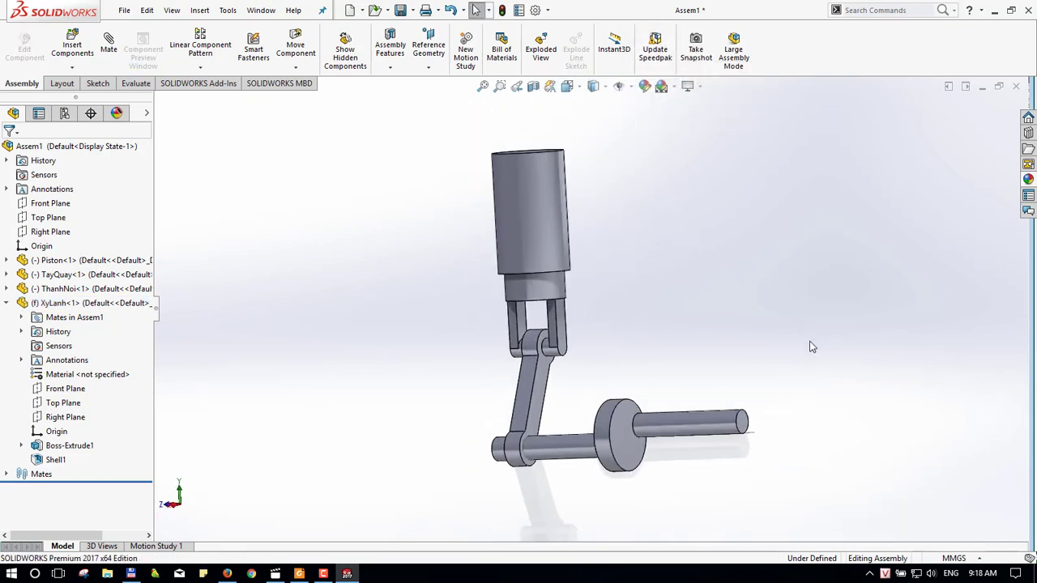
- Apply the Glass > Gloss reflective green glass appearance to the cylinder part
left_click(1029, 180)
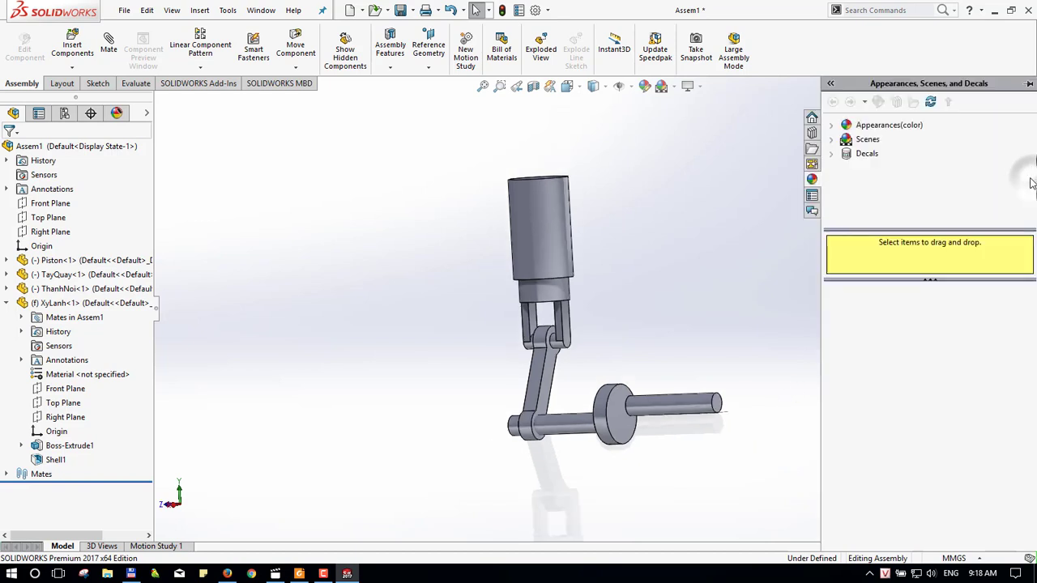
left_click(832, 126)
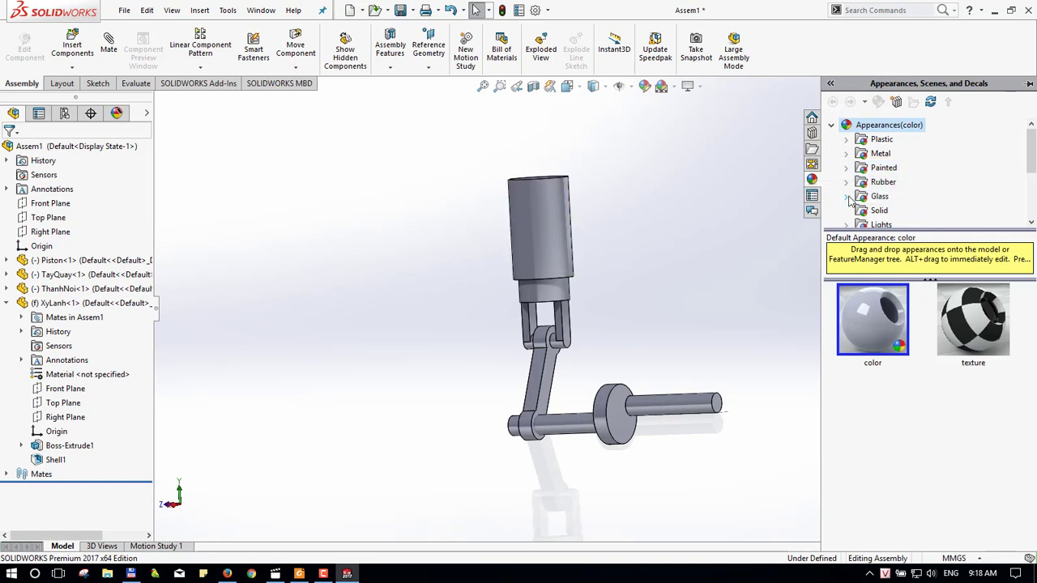
left_click(847, 196)
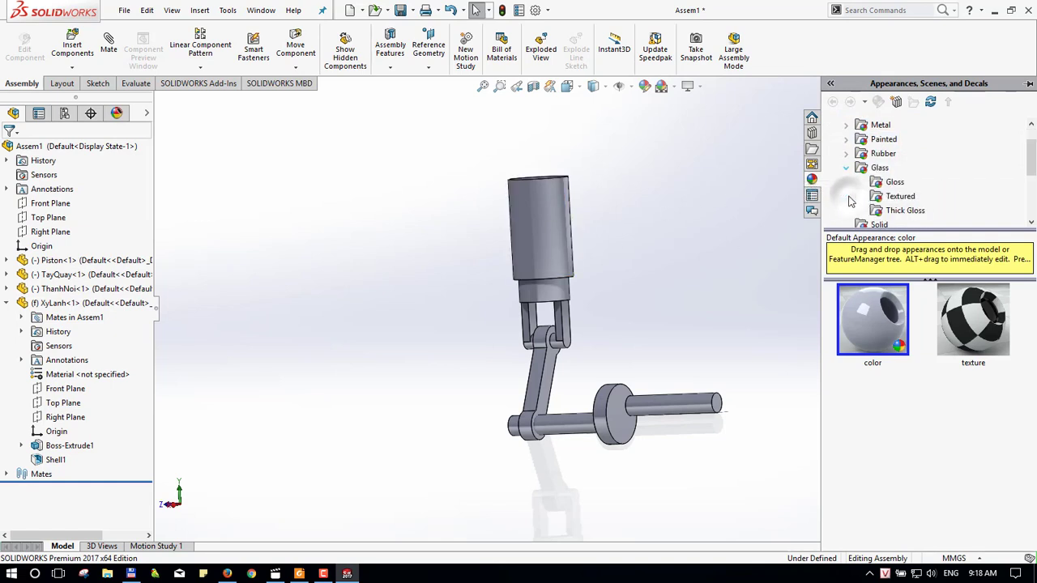
left_click(887, 183)
scroll(887, 440, "down", 2)
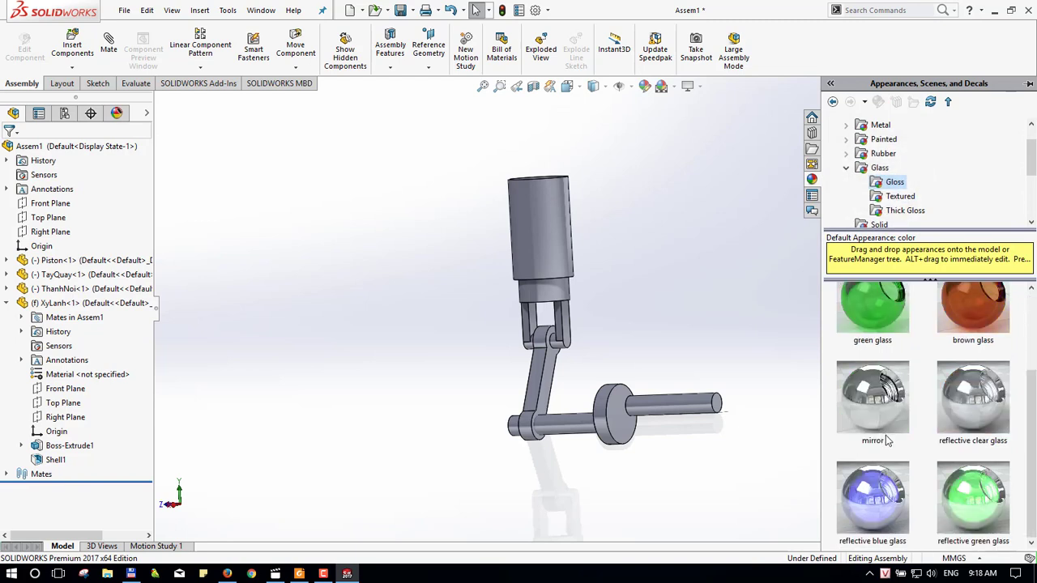
left_click_drag(986, 504, 543, 227)
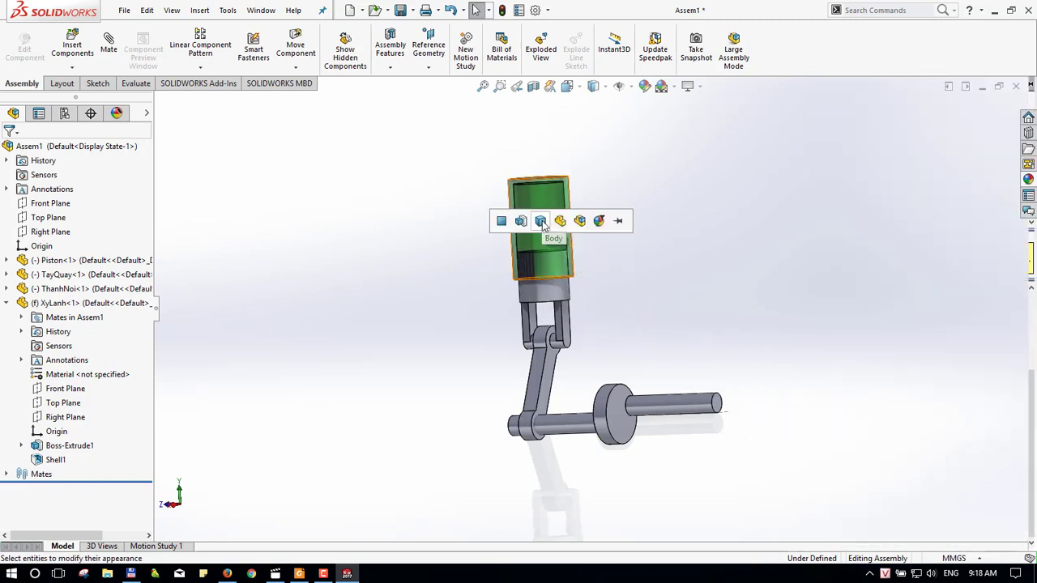
left_click(557, 226)
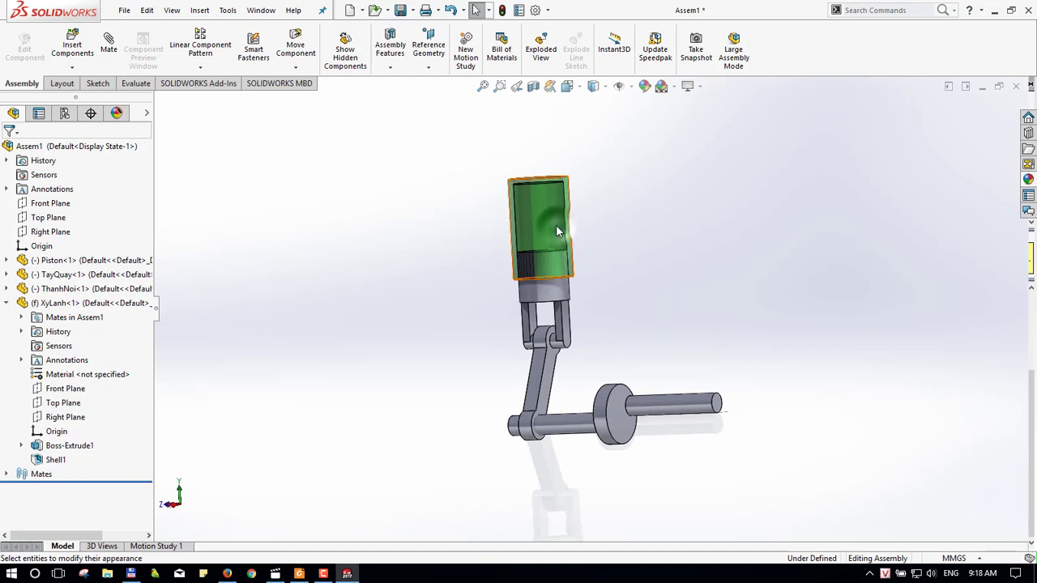
- Drag a Metal > Silver swatch onto the piston
left_click(554, 292)
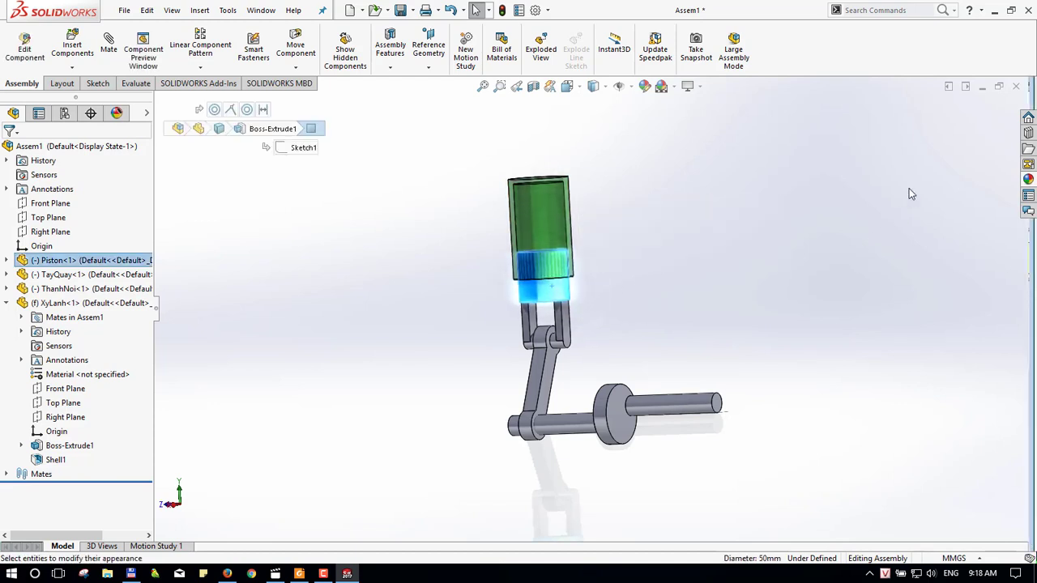
left_click(1028, 179)
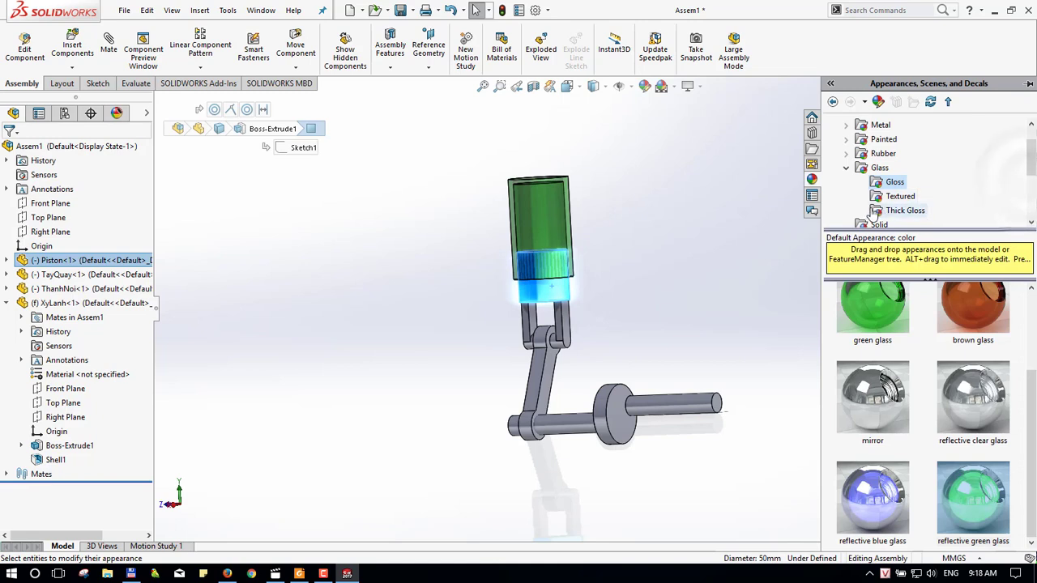
scroll(879, 203, "down", 3)
scroll(881, 194, "down", 2)
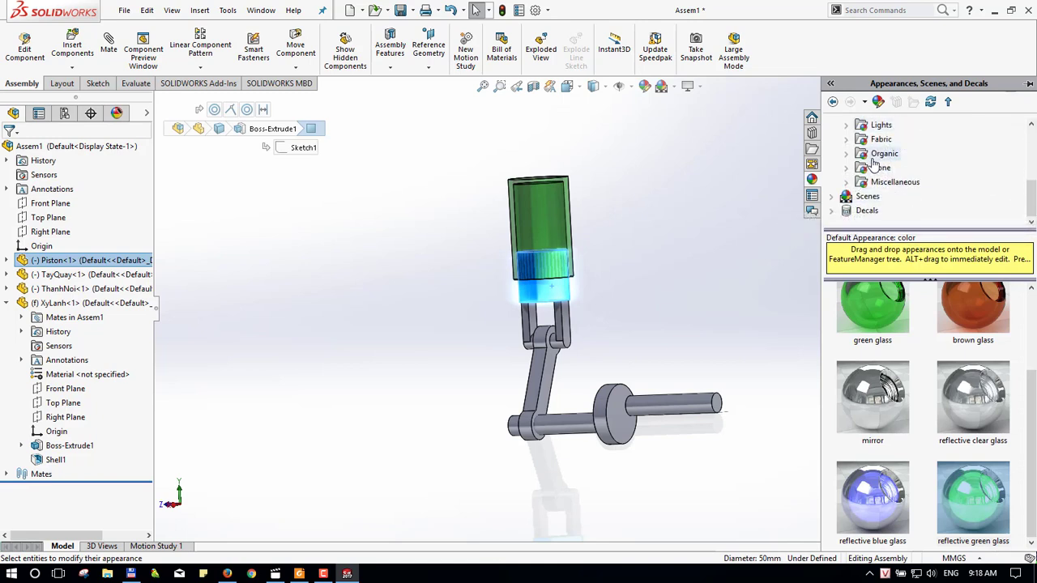
scroll(864, 185, "up", 3)
scroll(864, 185, "up", 2)
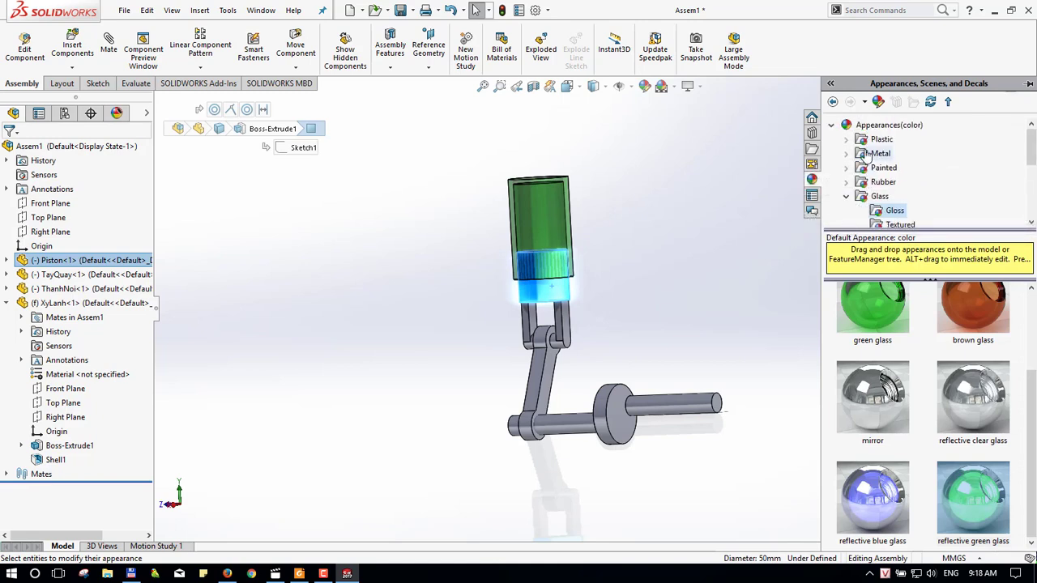
left_click(847, 154)
scroll(863, 162, "down", 2)
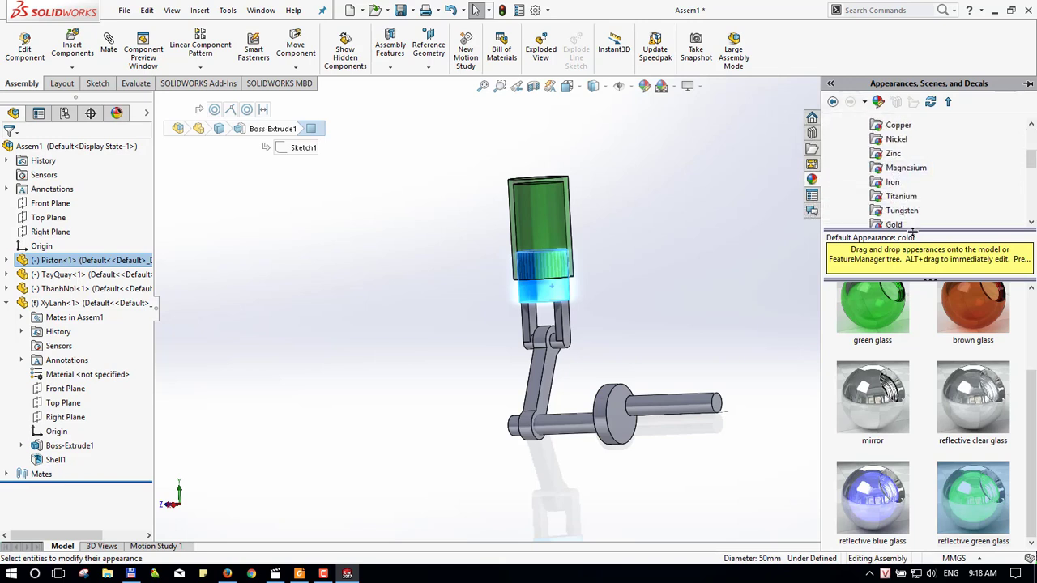
left_click_drag(914, 230, 913, 318)
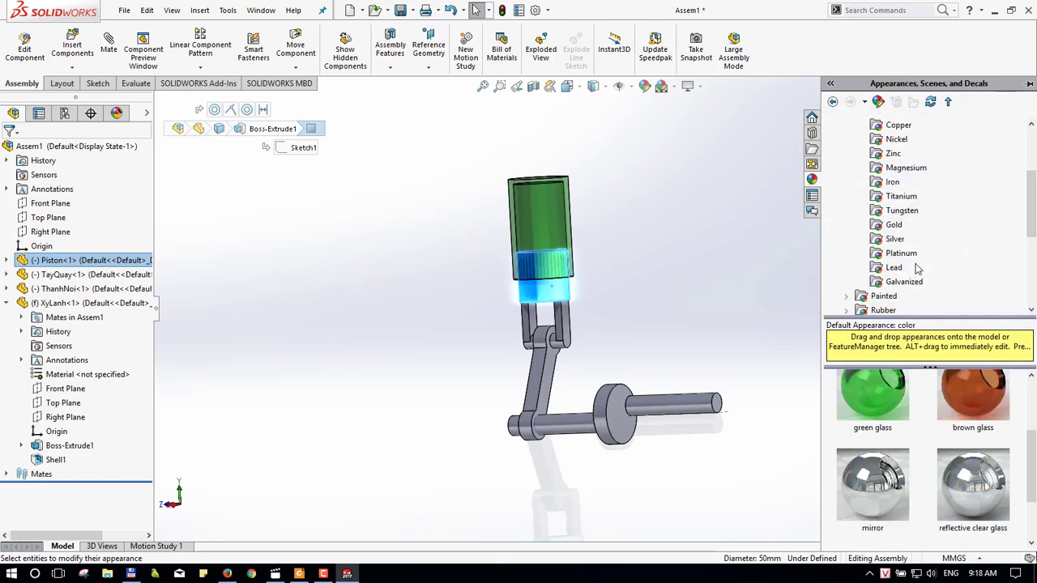
left_click(894, 239)
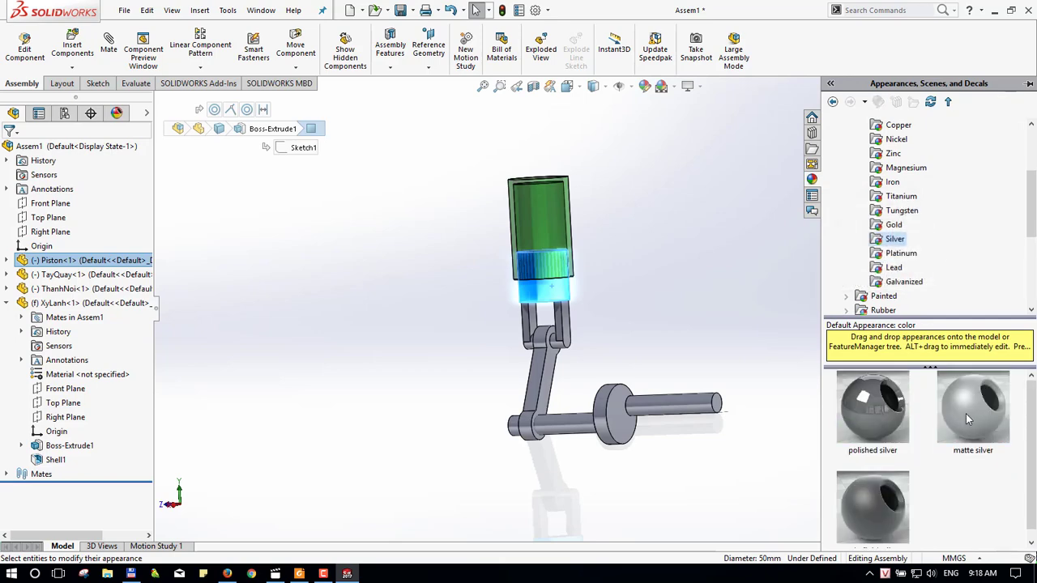
mouse_move(968, 405)
left_mouse_down()
mouse_move(704, 360)
mouse_move(550, 298)
left_mouse_up()
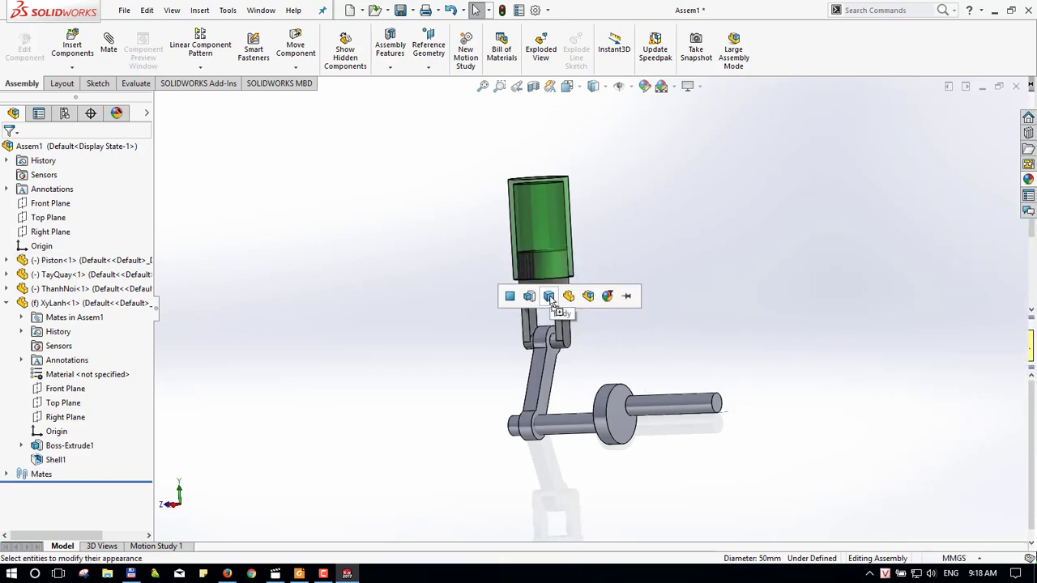
- Apply the silver finish to the piston, then give the whole ThanhNoi link a carbon steel appearance
left_click(570, 296)
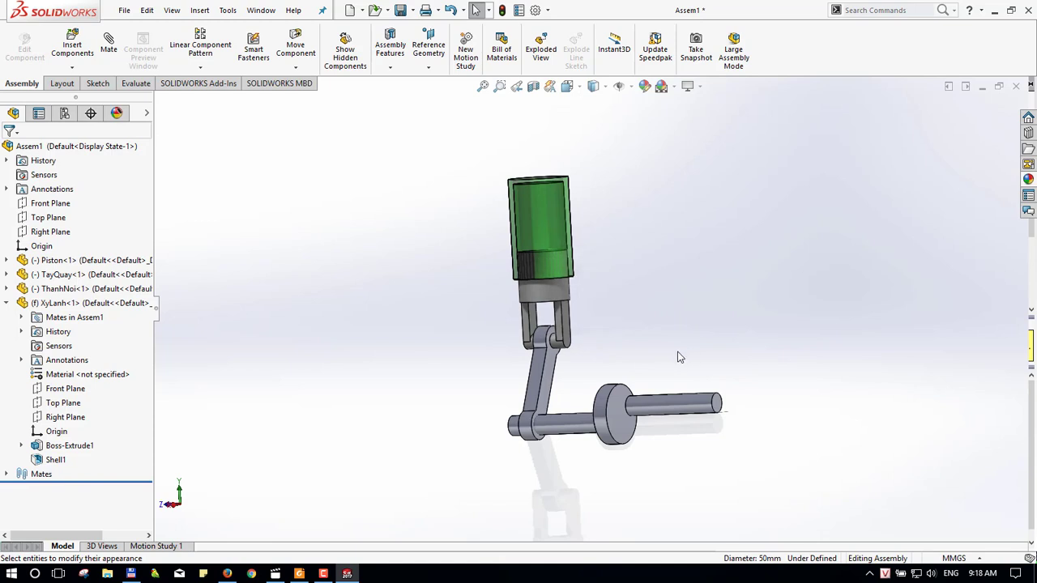
left_click(538, 386)
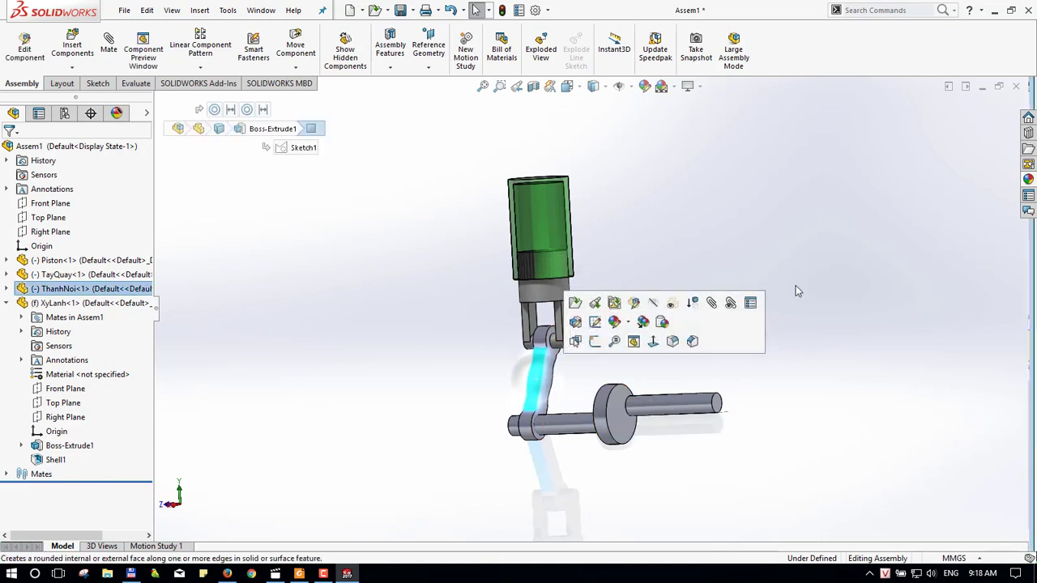
left_click(1028, 180)
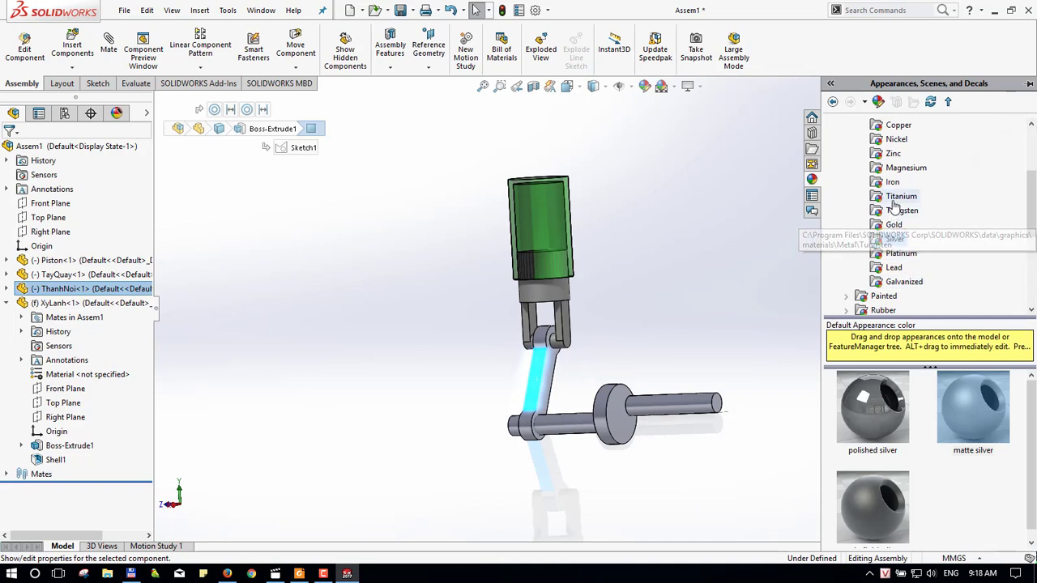
scroll(880, 186, "up", 1)
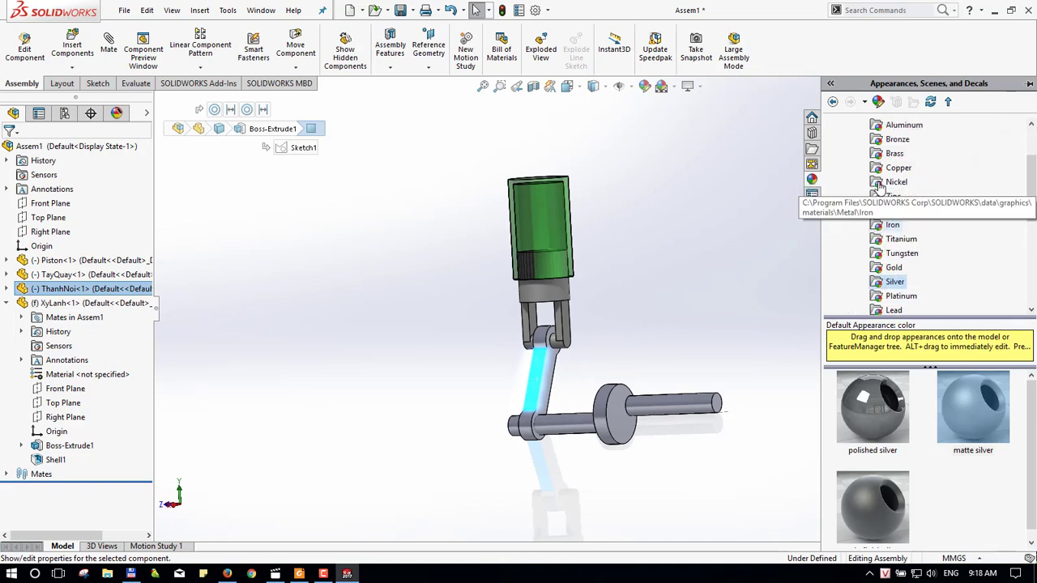
scroll(879, 186, "up", 1)
left_click(876, 142)
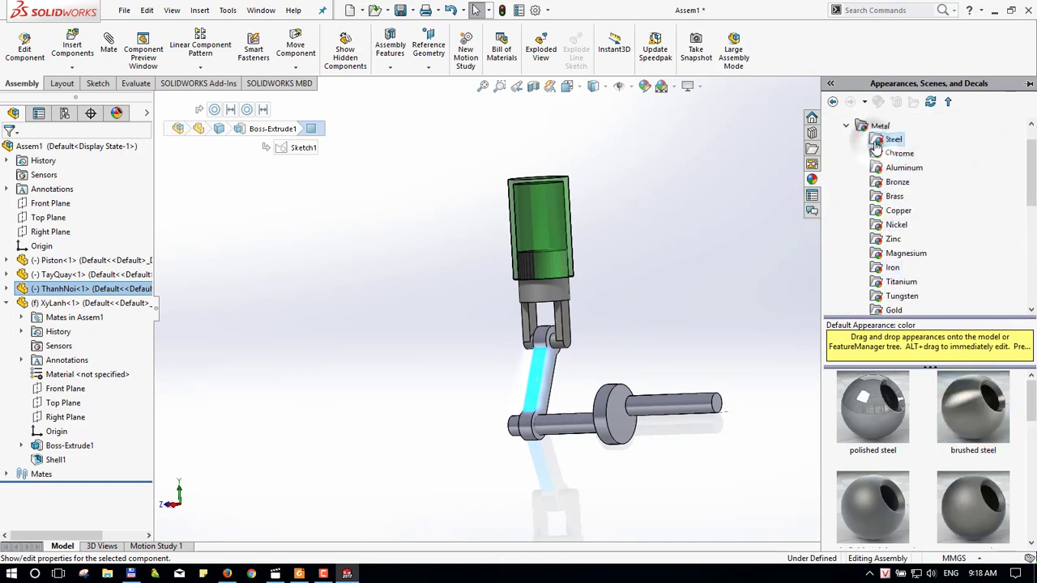
scroll(944, 427, "down", 1)
scroll(944, 427, "down", 1)
scroll(944, 426, "down", 1)
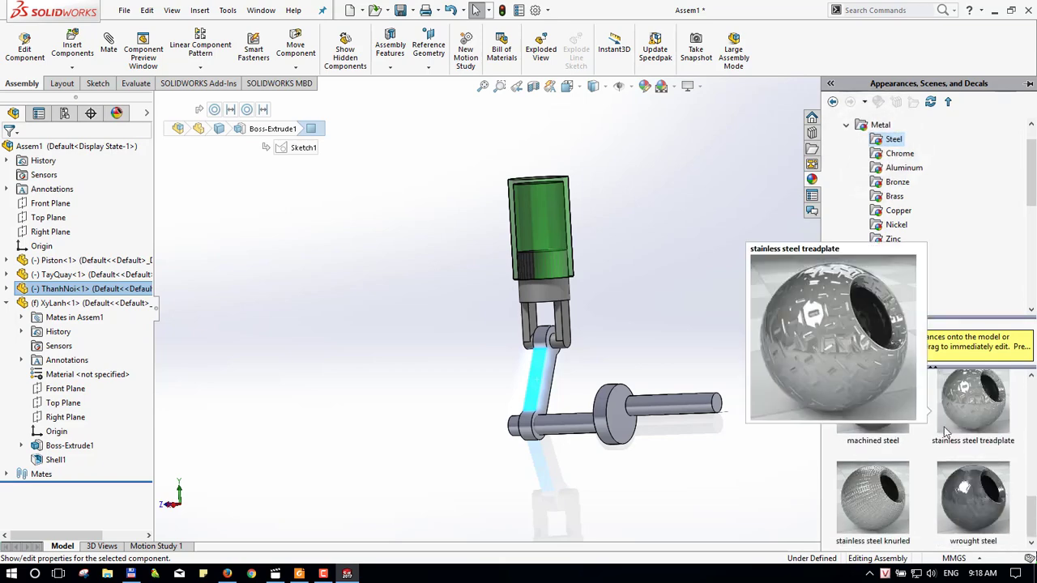
scroll(944, 432, "down", 1)
scroll(944, 431, "down", 1)
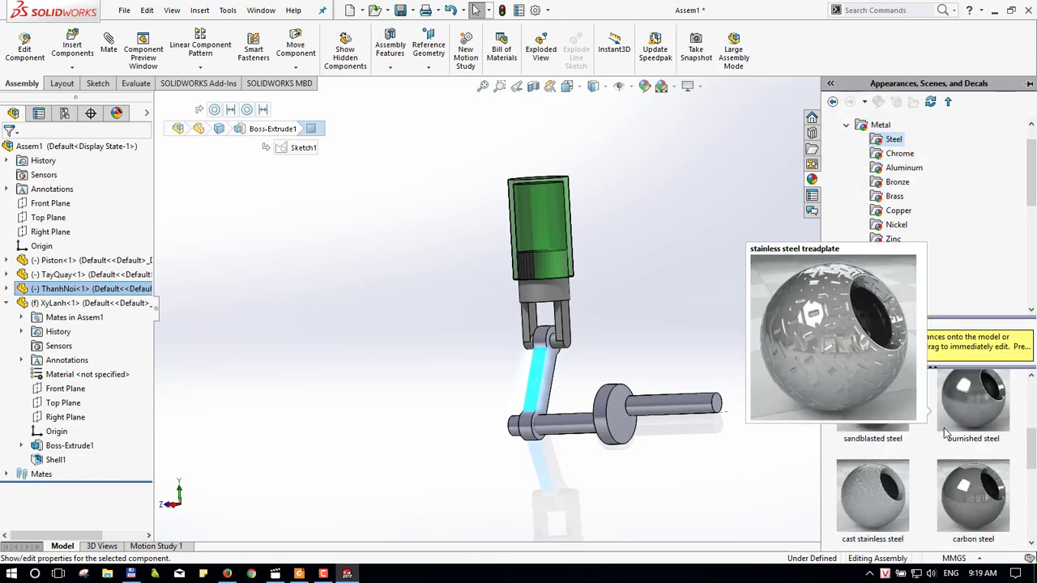
left_click(972, 495)
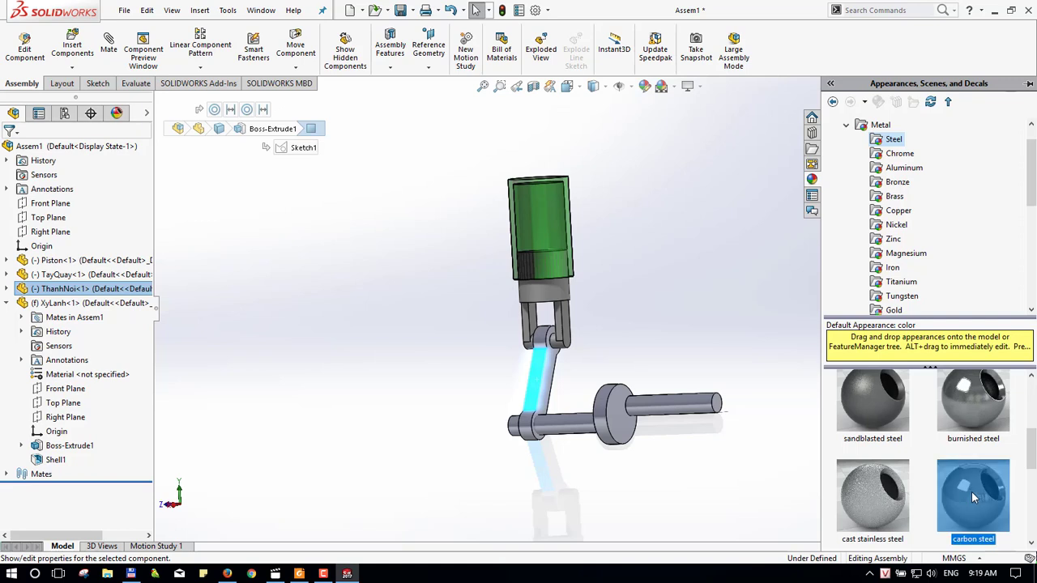
left_click_drag(973, 497, 544, 377)
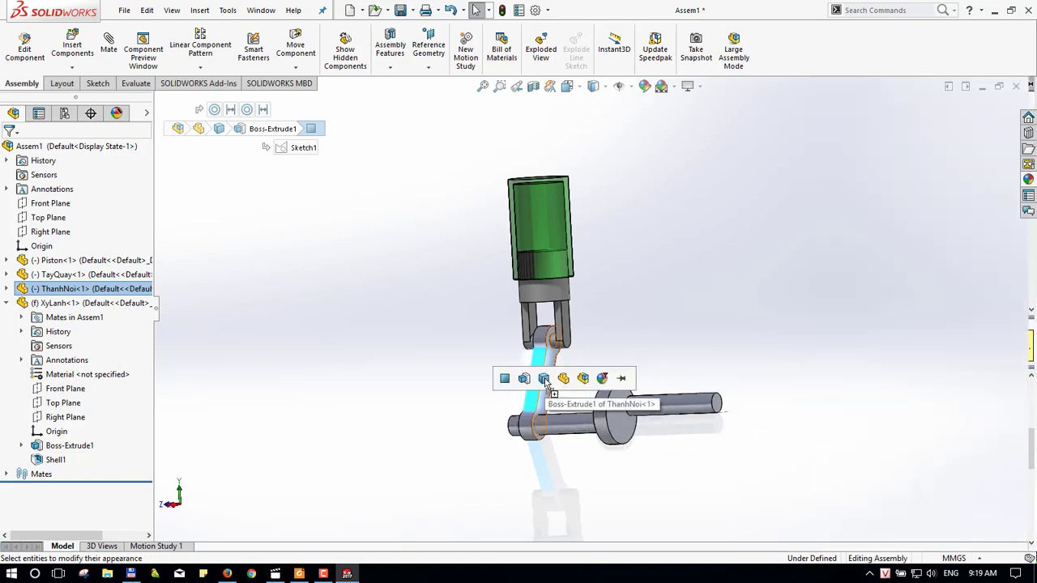
left_click(545, 378)
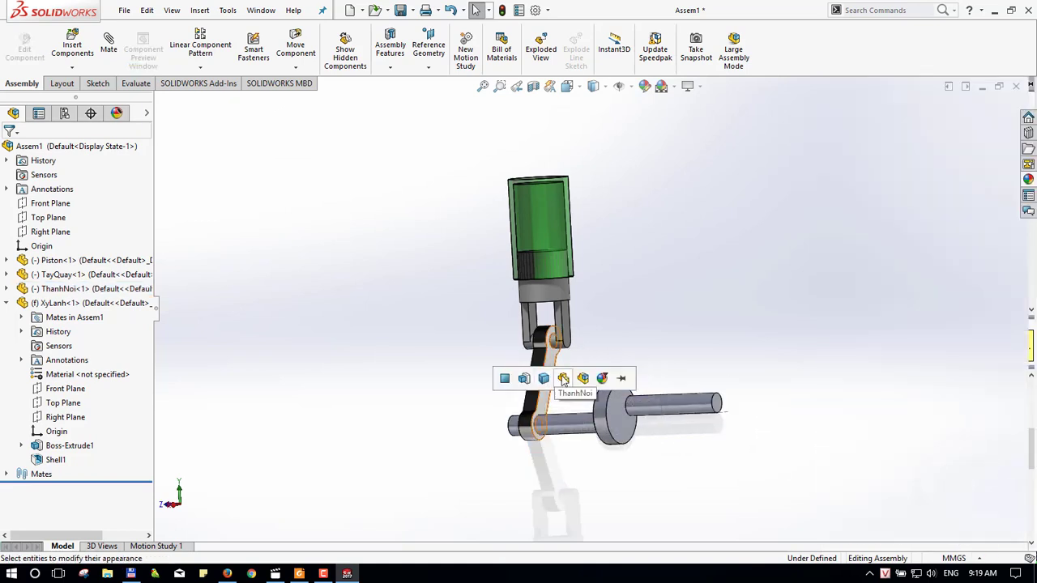
- Apply a polished gold appearance to the whole TayQuay crank part
left_click(626, 405)
left_click(1028, 182)
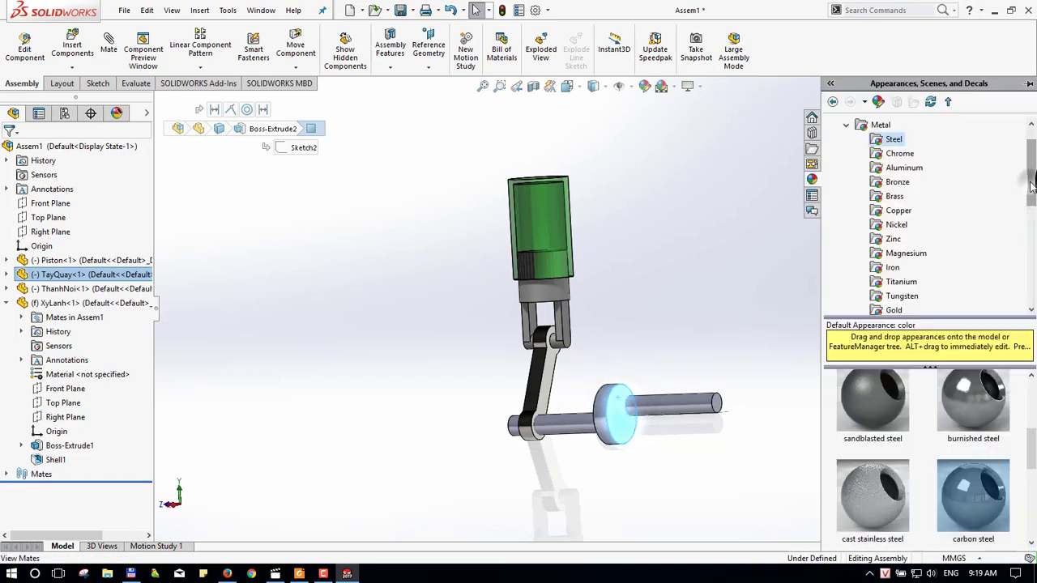
scroll(894, 241, "down", 1)
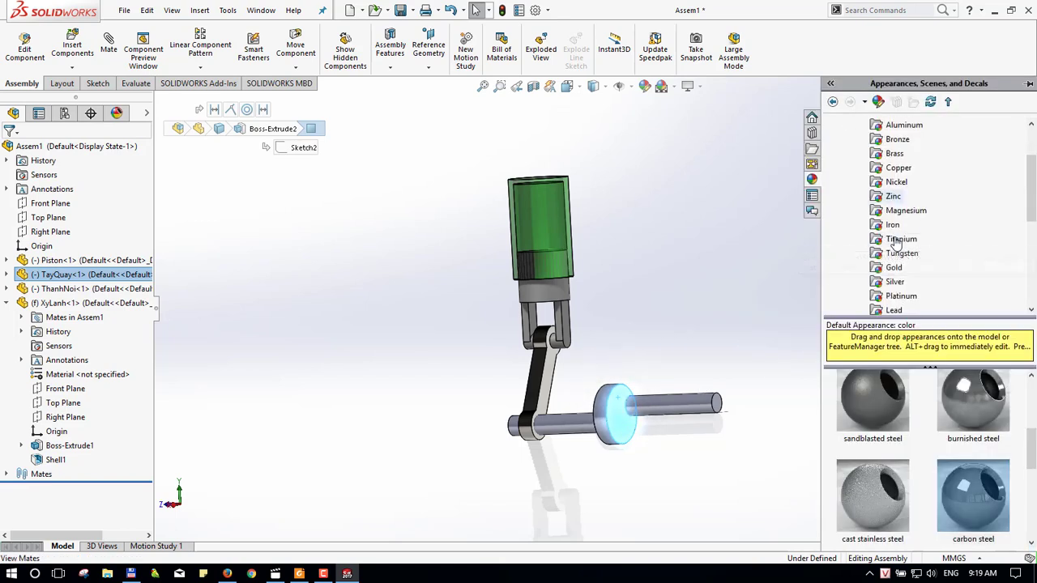
scroll(907, 256, "down", 1)
left_click(901, 210)
left_click(894, 225)
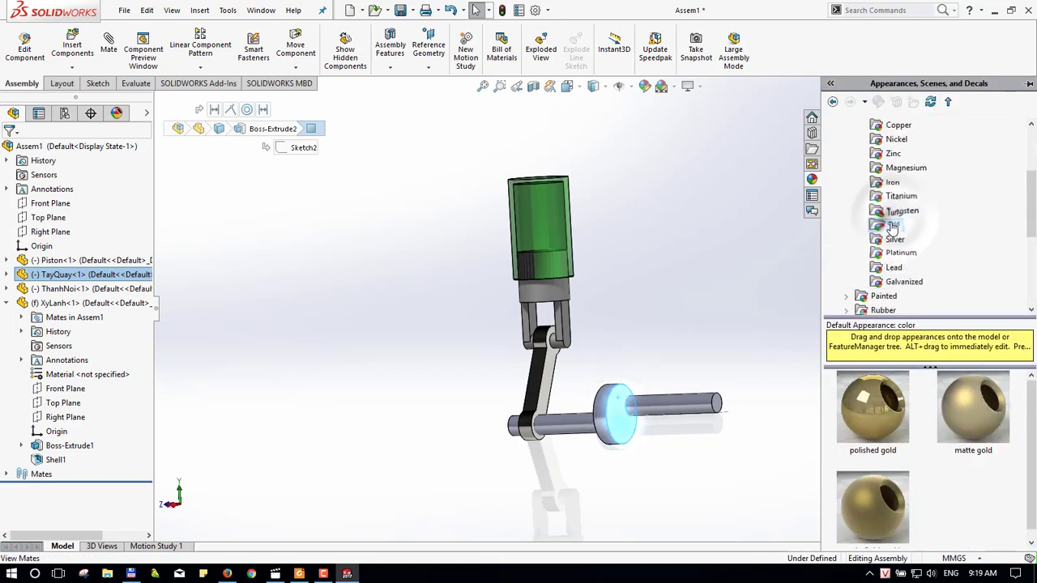
left_click_drag(890, 378, 668, 415)
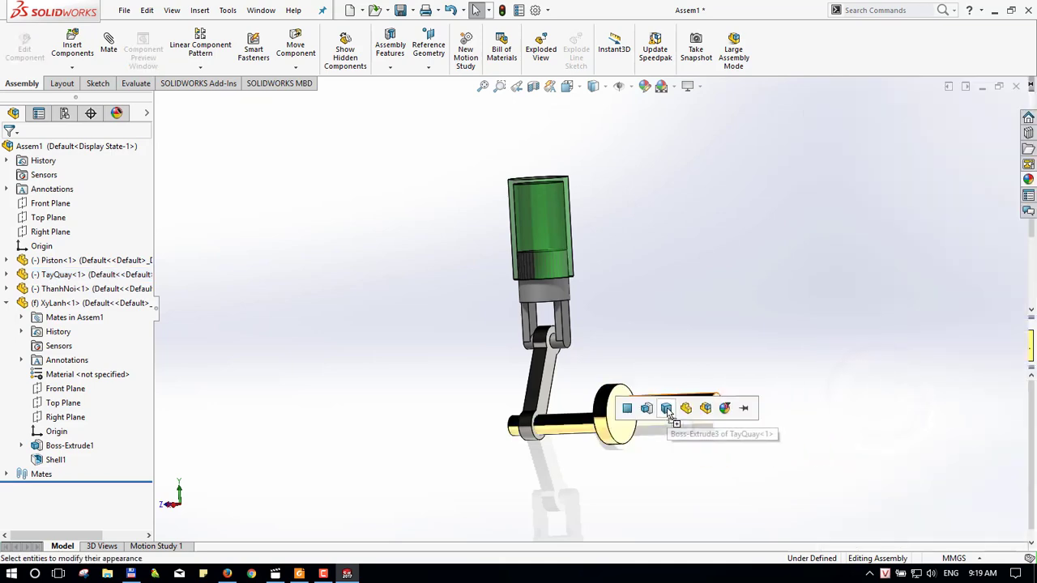
left_click(687, 408)
mouse_move(651, 347)
middle_mouse_down()
mouse_move(580, 311)
mouse_move(486, 342)
mouse_move(486, 251)
mouse_move(502, 267)
middle_mouse_up()
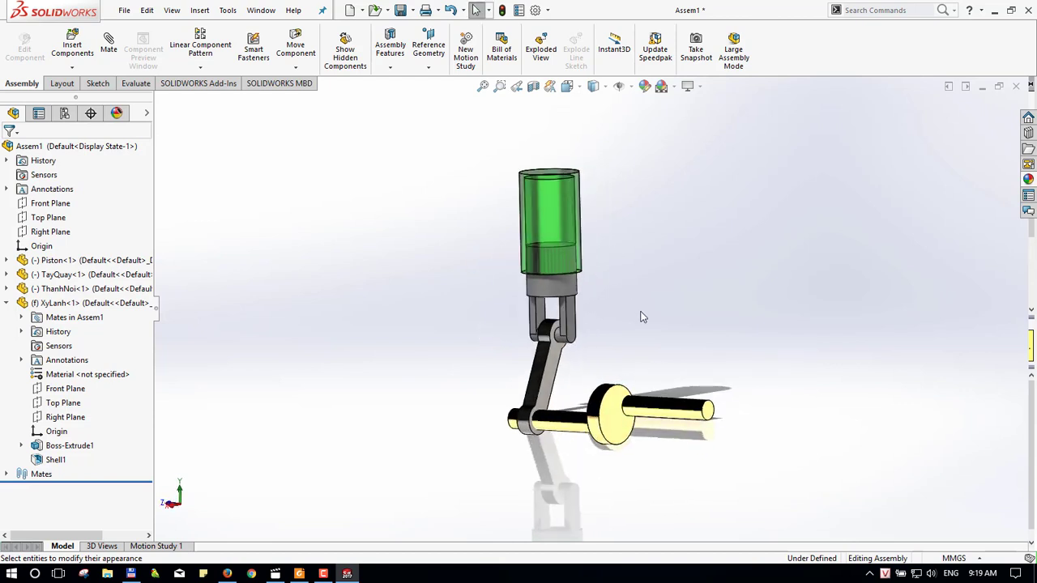
middle_click_drag(641, 317, 643, 321)
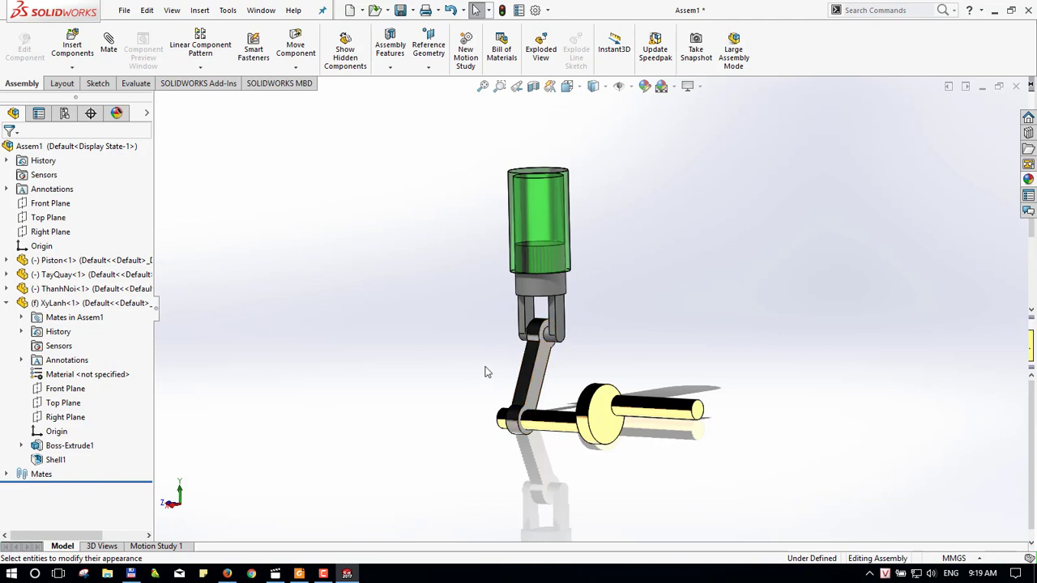
middle_click_drag(486, 372, 672, 369)
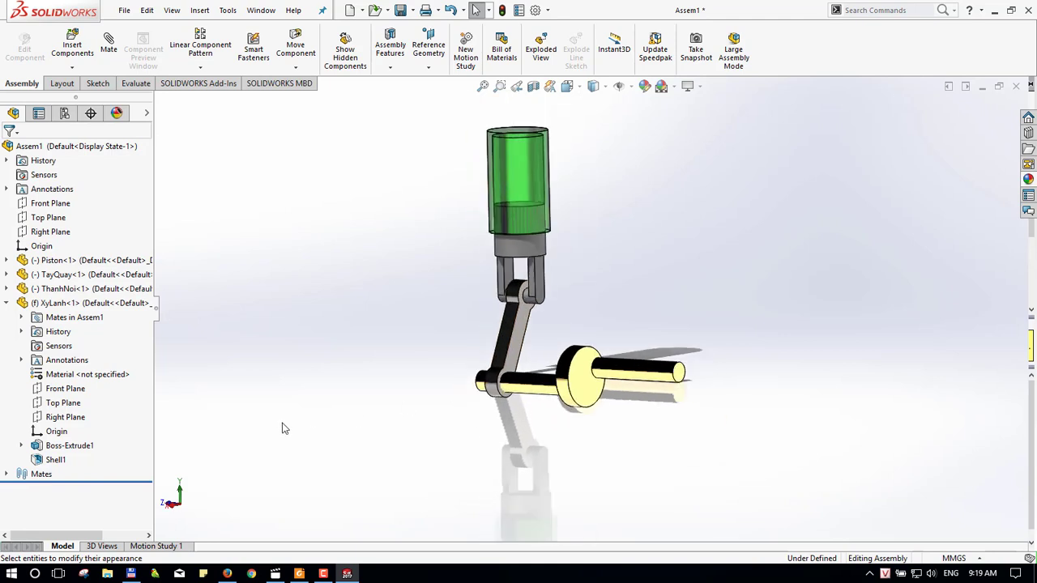
- Switch to the Motion Study 1 timeline and start a new Motor
left_click(162, 547)
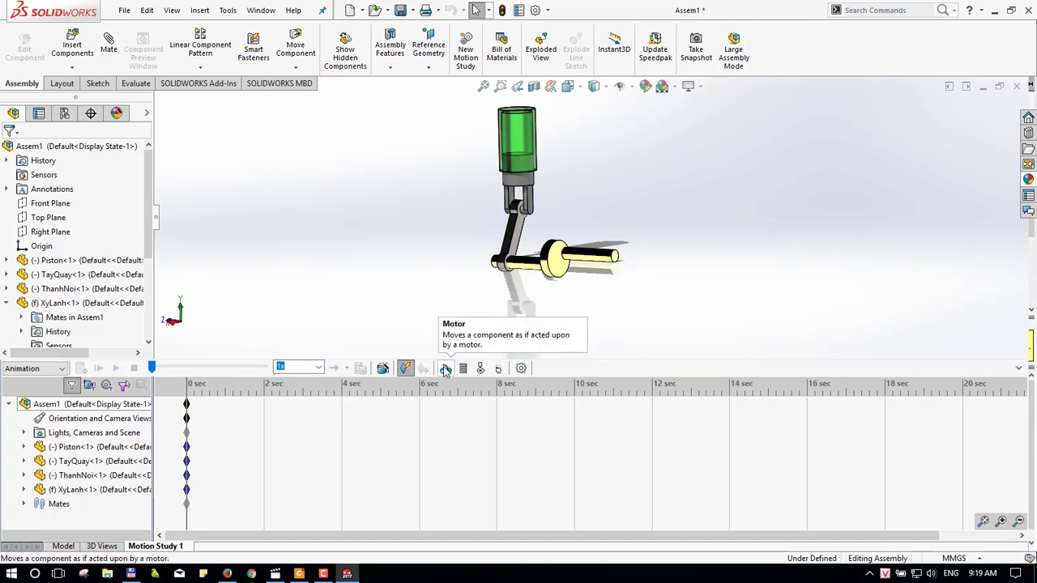
left_click(444, 370)
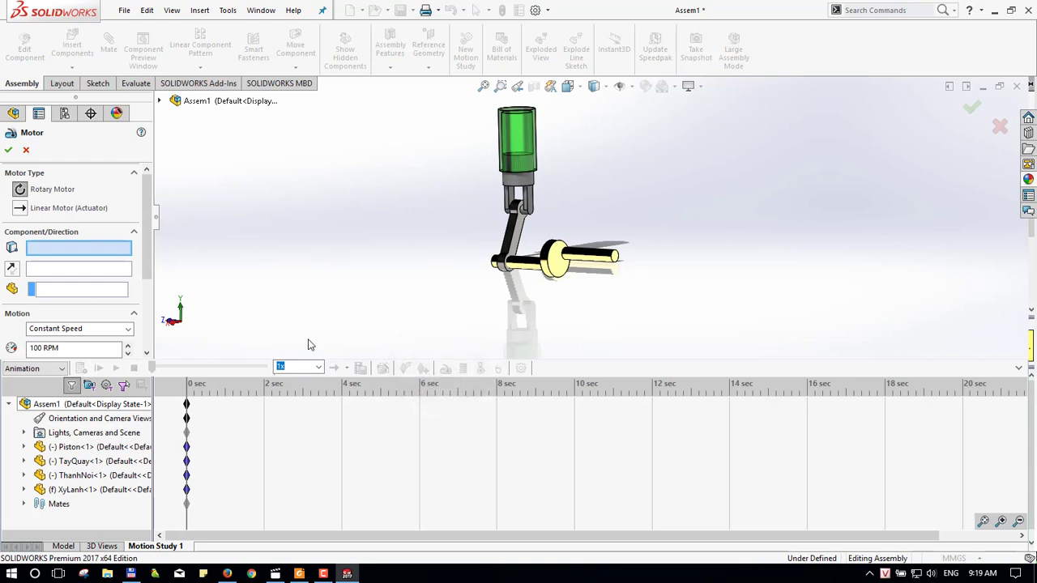
- Create RotaryMotor1 on the TayQuay crank face at a constant speed of 10 RPM
left_click(587, 258)
mouse_move(589, 261)
middle_mouse_down()
mouse_move(598, 318)
mouse_move(578, 253)
middle_mouse_up()
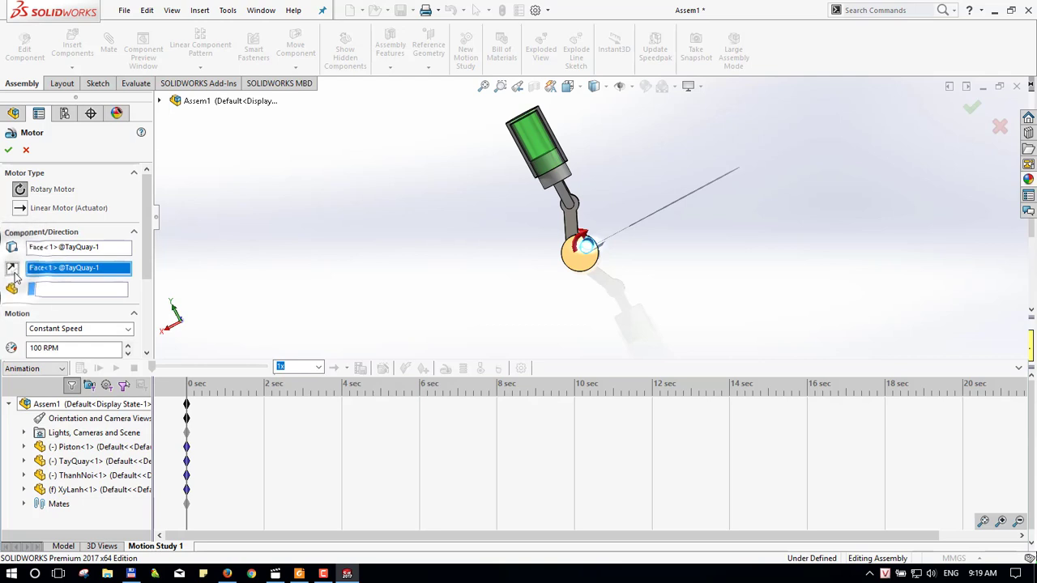
scroll(34, 300, "down", 2)
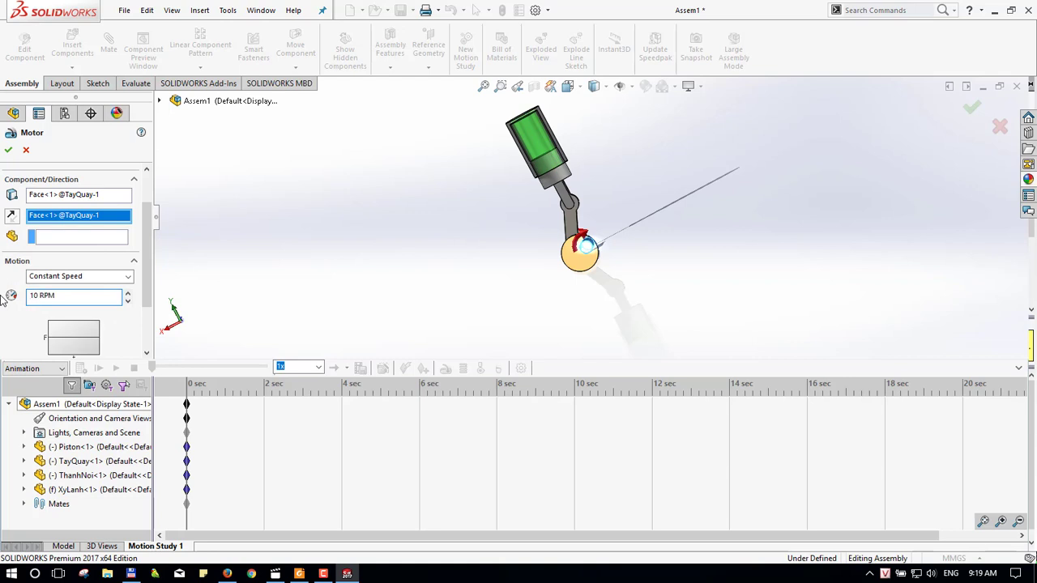
left_click(8, 150)
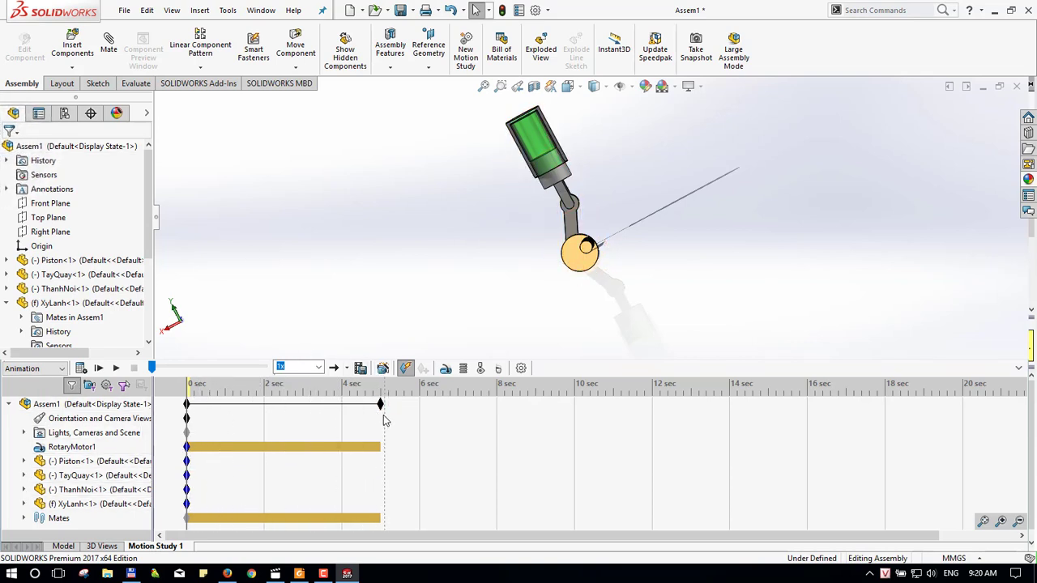
- Extend Motion Study 1's end time to 8 seconds and play the animation
left_click_drag(380, 404, 497, 413)
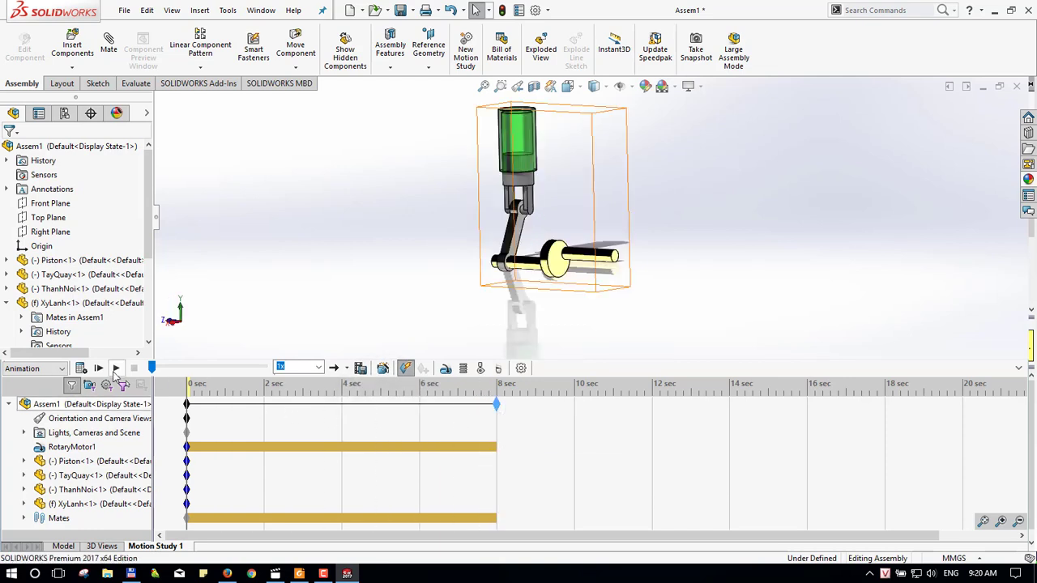
left_click(116, 370)
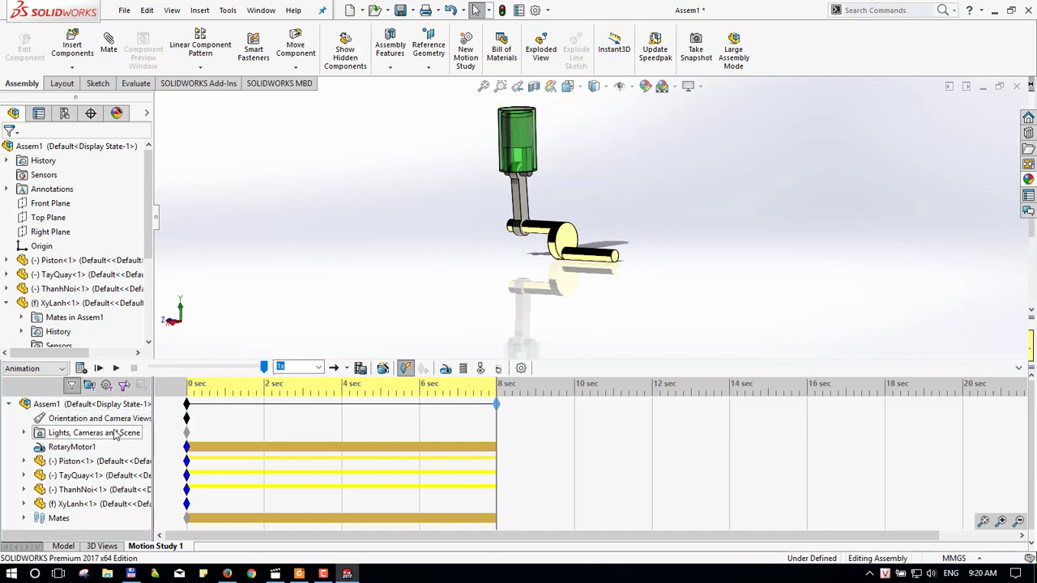
left_click(68, 448)
right_click(68, 448)
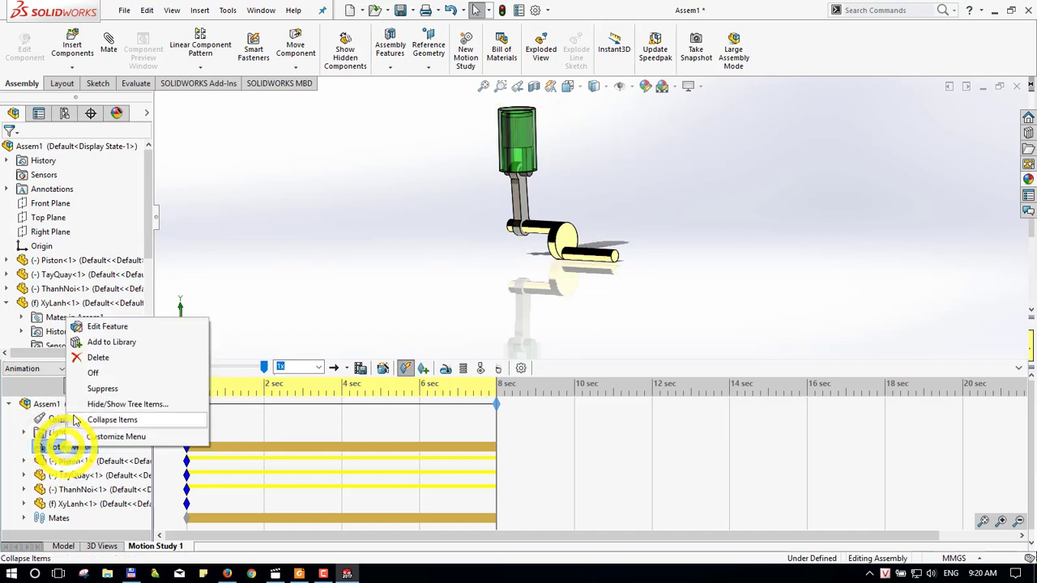
left_click(106, 326)
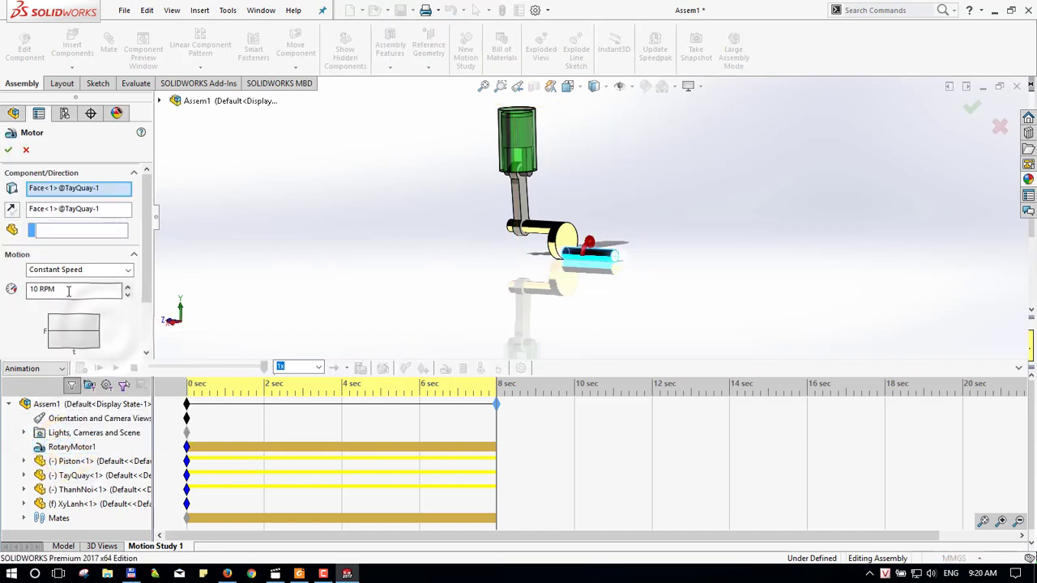
scroll(73, 243, "down", 3)
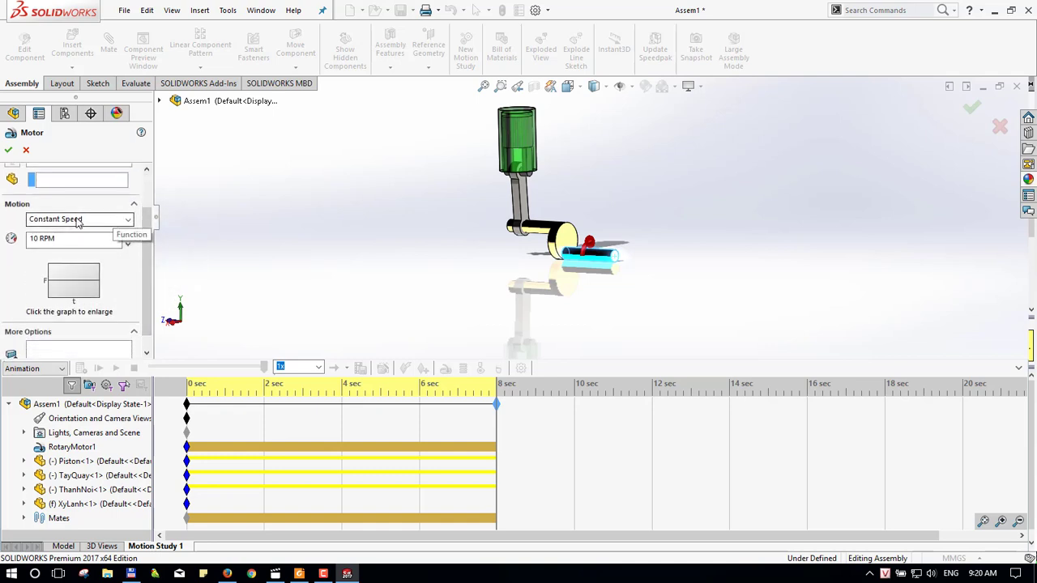
left_click(120, 223)
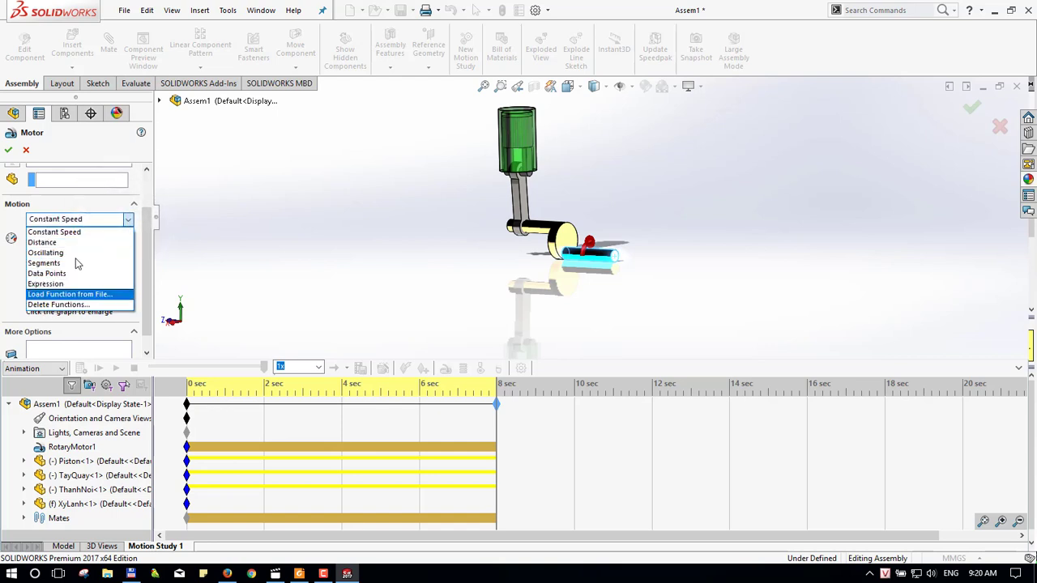
left_click(7, 267)
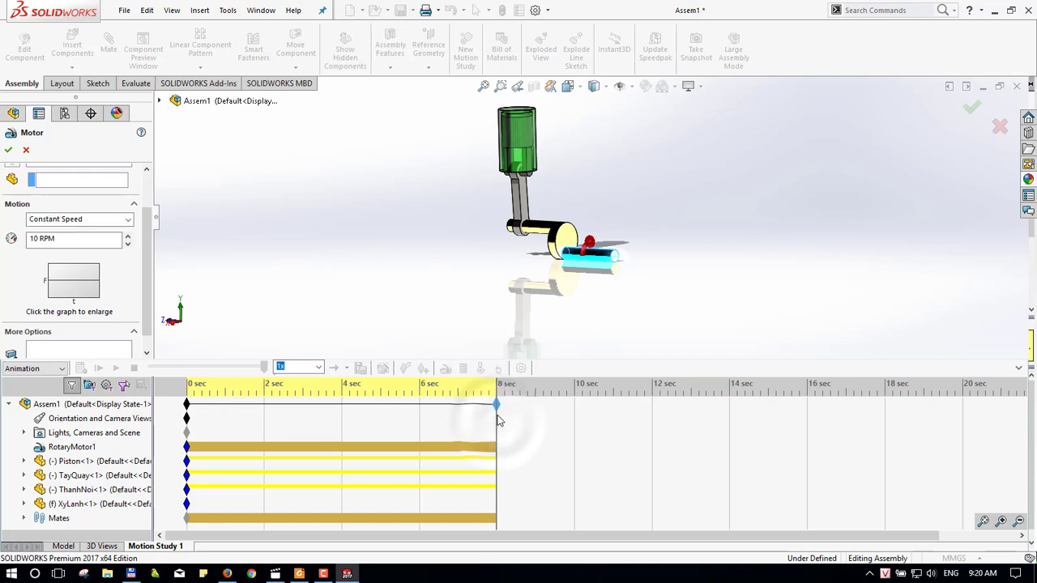
left_click(26, 150)
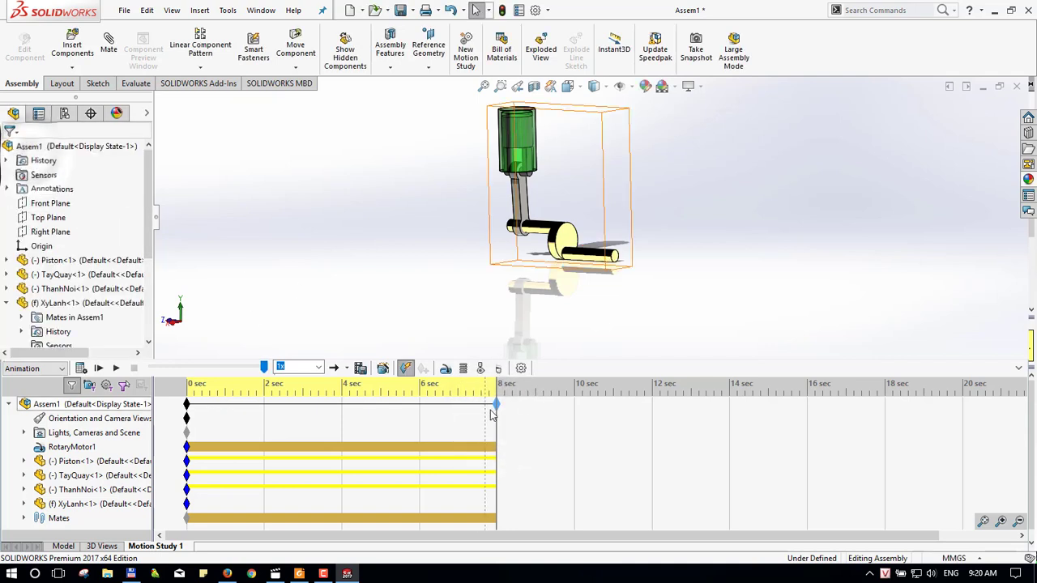
- At the 3-second mark, change RotaryMotor1's speed to 50 RPM and rewind the study
left_click_drag(495, 415, 306, 415)
left_click(332, 403)
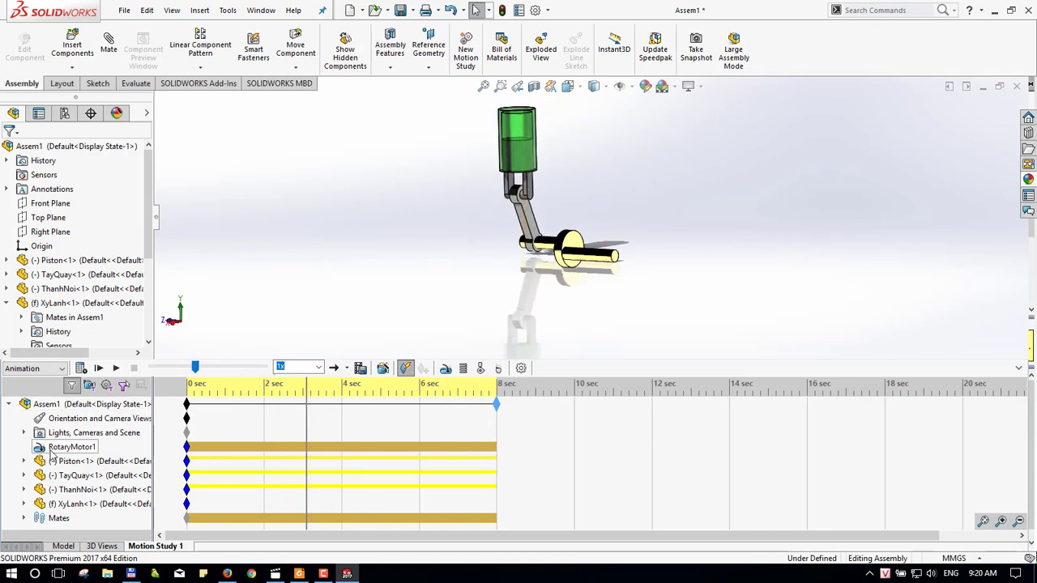
right_click(41, 447)
left_click(96, 334)
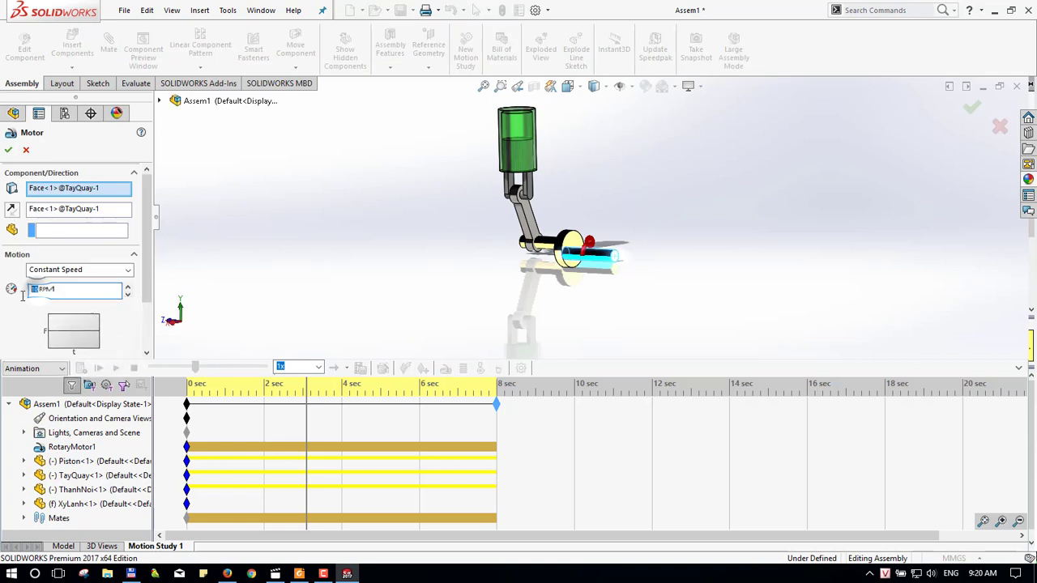
type("50")
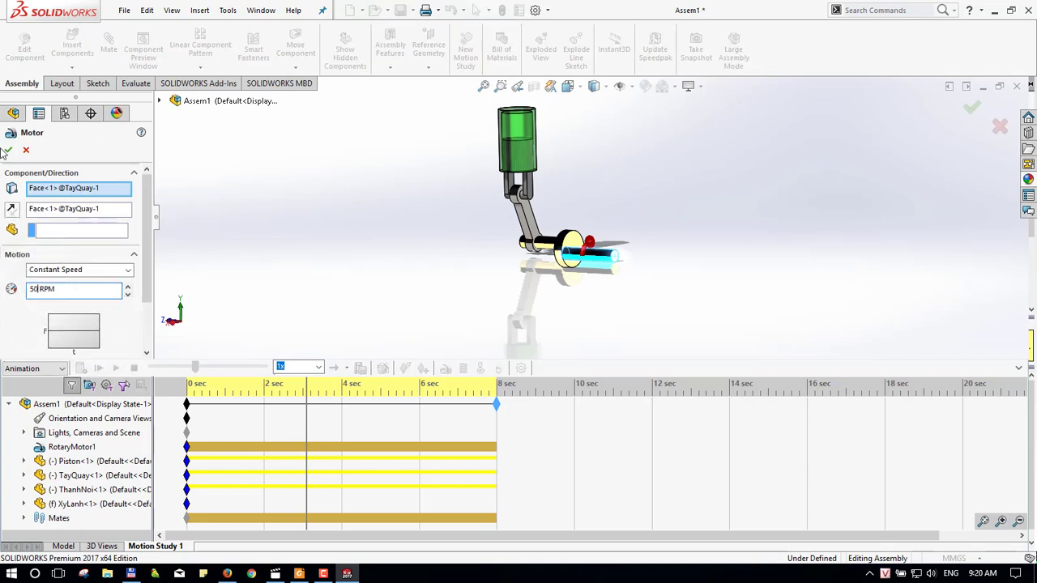
left_click(6, 151)
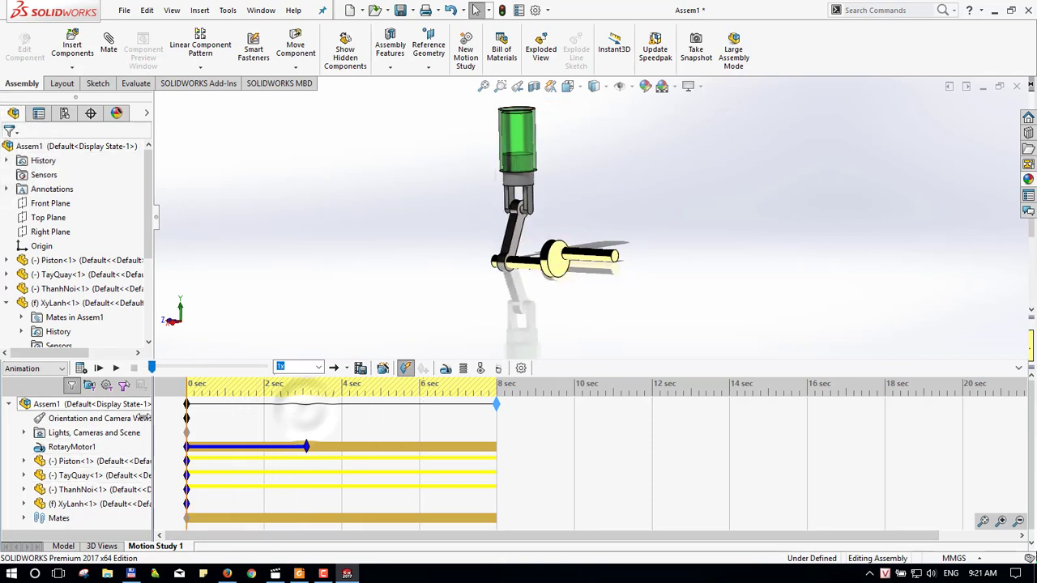
left_click(116, 368)
- Play the updated study and place the time marker around 2.5–3 seconds
left_click(116, 369)
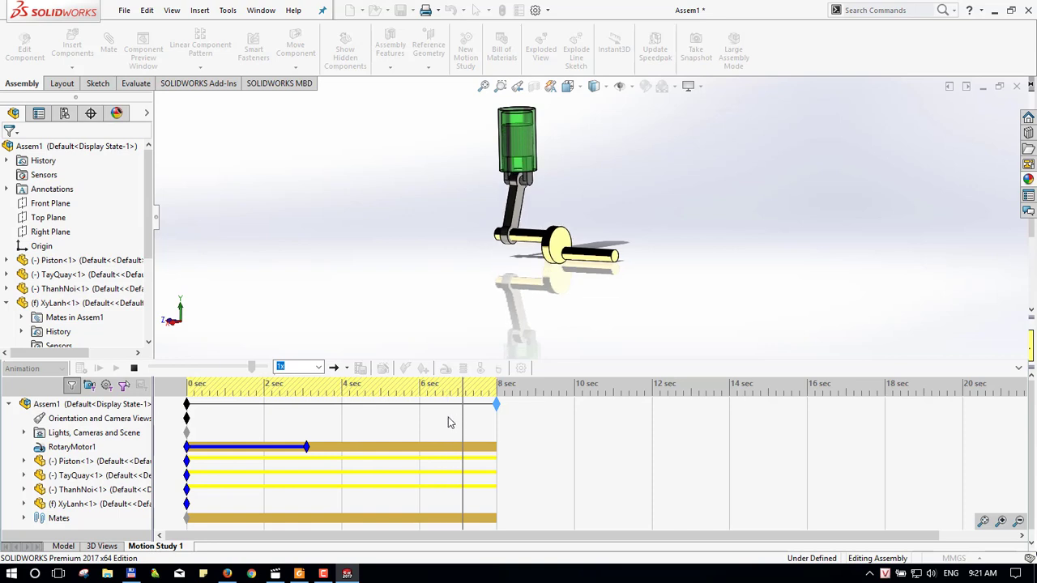
left_click(305, 452)
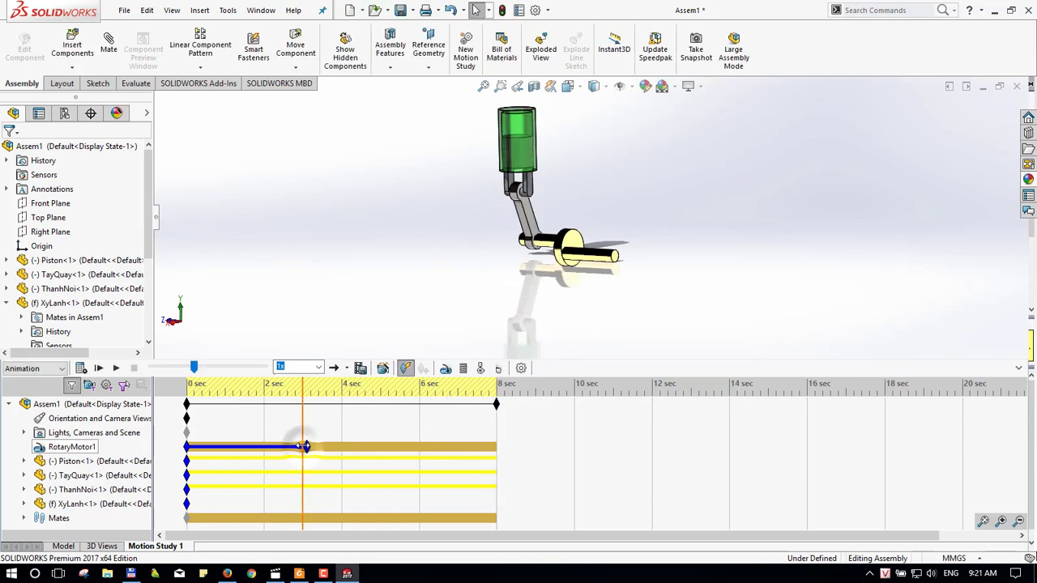
left_click_drag(308, 447, 324, 449)
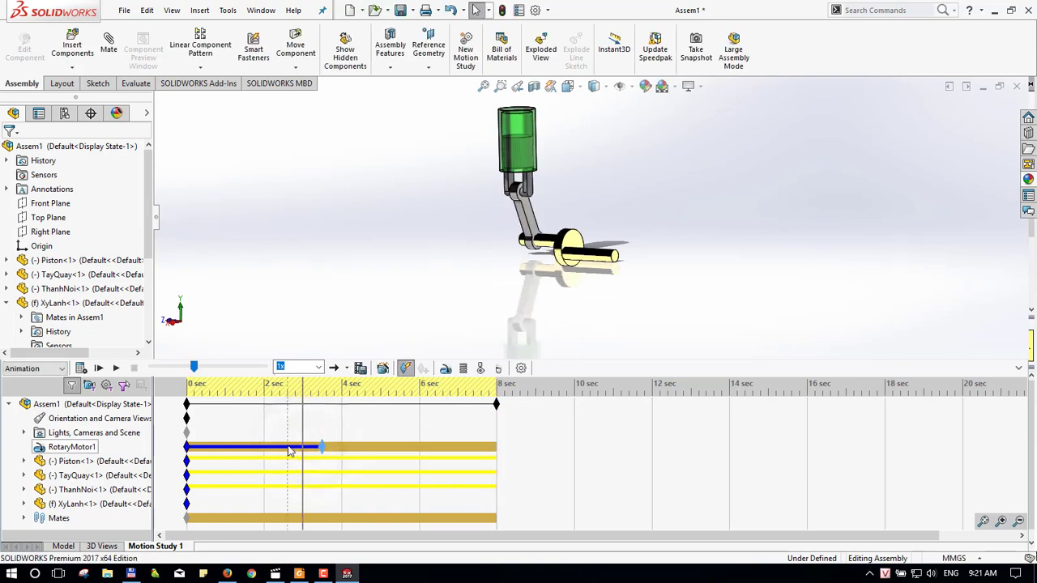
left_click(289, 452)
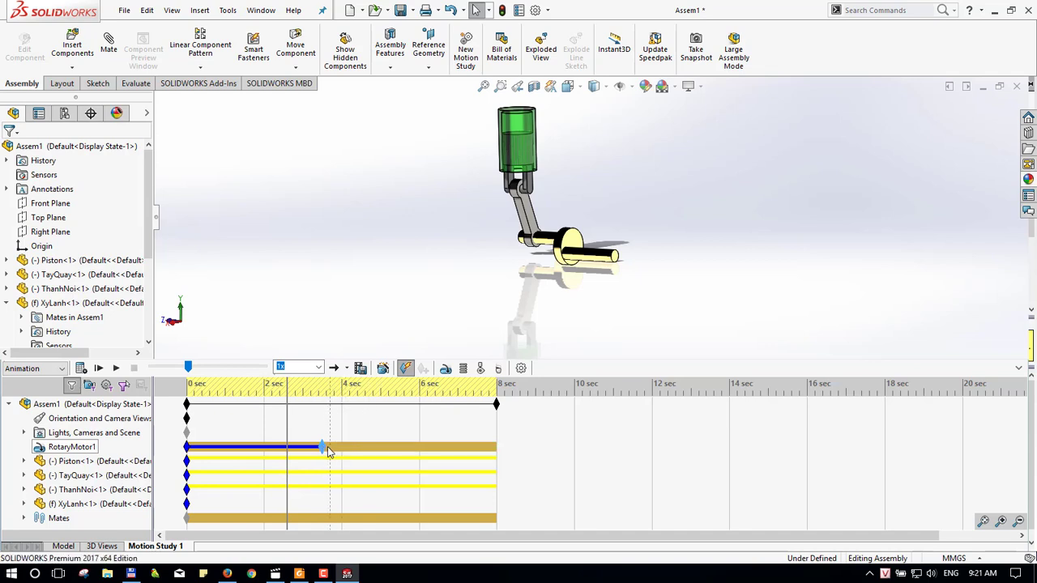
- Extend RotaryMotor1's end key out to 8 seconds and replay the study
left_click_drag(322, 450, 331, 448)
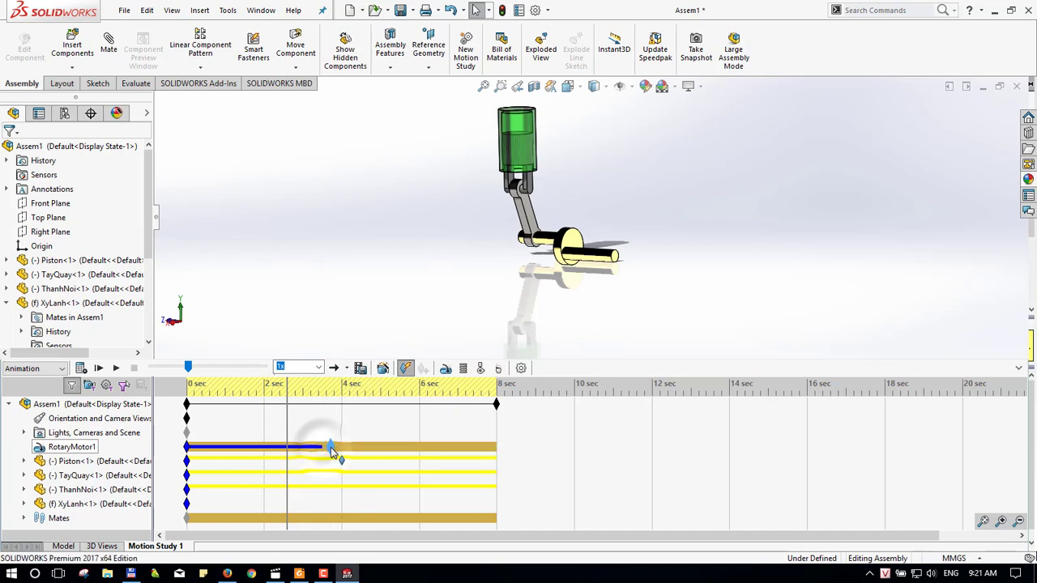
left_click(115, 369)
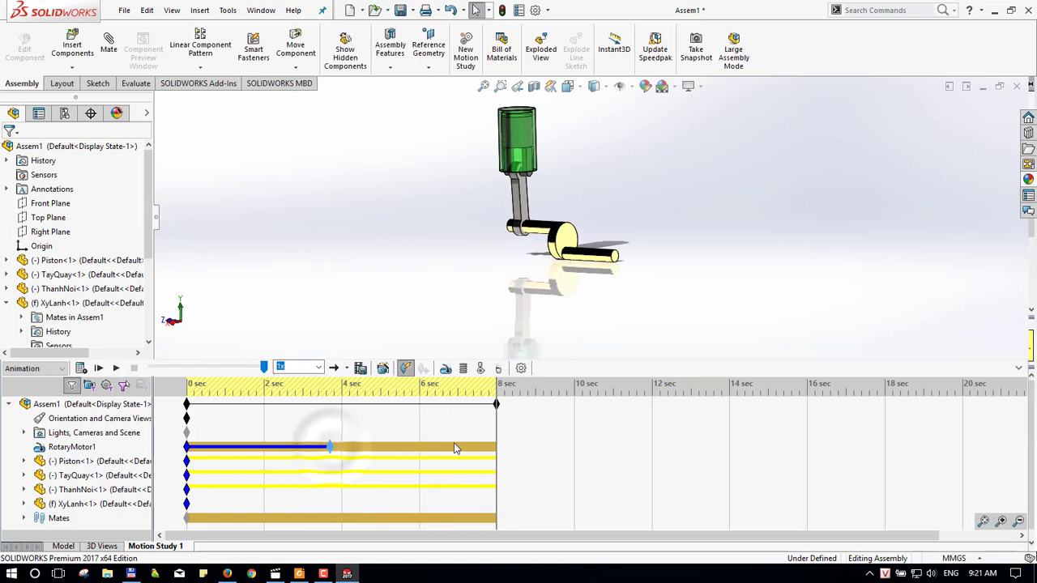
left_click_drag(342, 448, 495, 451)
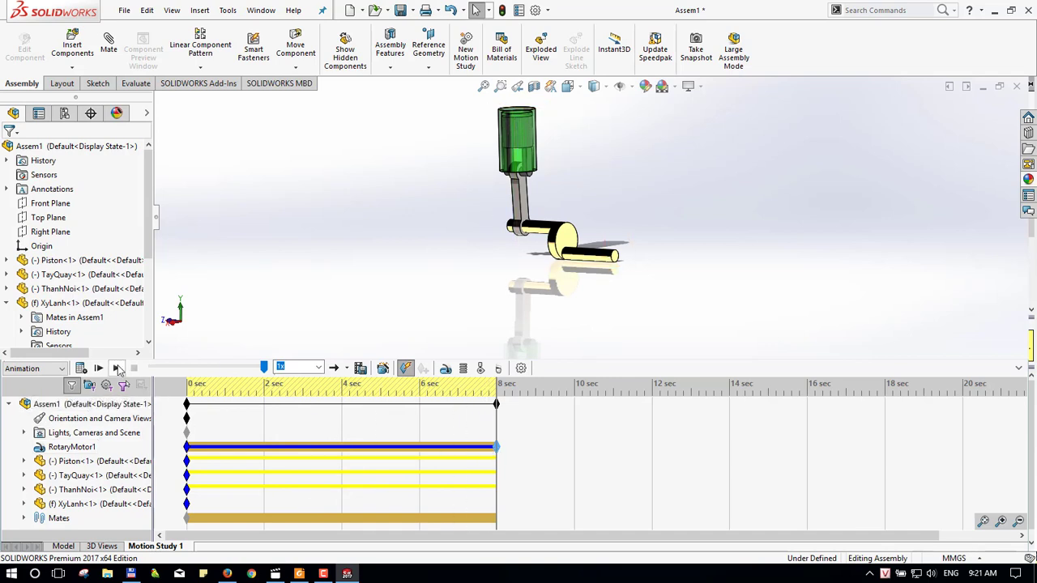
left_click(117, 369)
- Adjust the motor's end key and the study duration so the motor stops near 5 seconds
left_click_drag(496, 451, 275, 442)
mouse_move(495, 403)
left_mouse_down()
mouse_move(364, 405)
mouse_move(496, 409)
left_mouse_up()
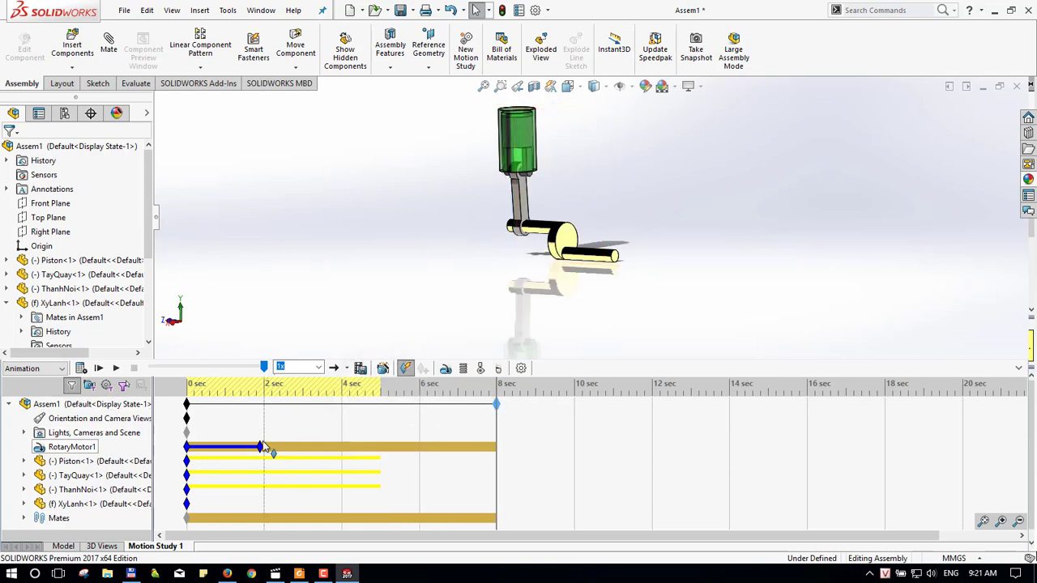
mouse_move(283, 445)
left_mouse_down()
mouse_move(377, 448)
mouse_move(351, 453)
left_mouse_up()
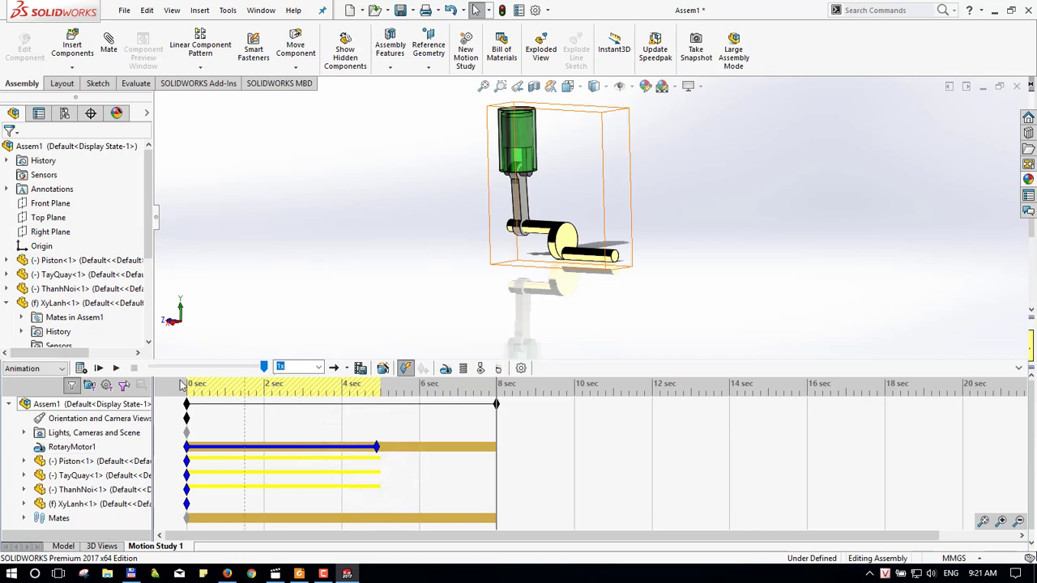
- Recalculate and replay the motion study, then start Save Animation
left_click(83, 369)
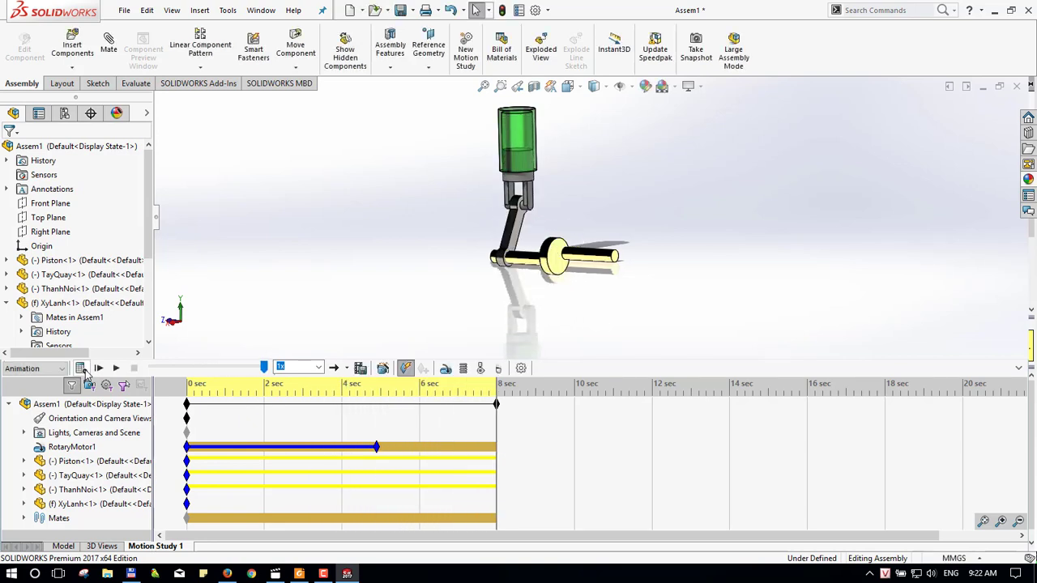
left_click(116, 369)
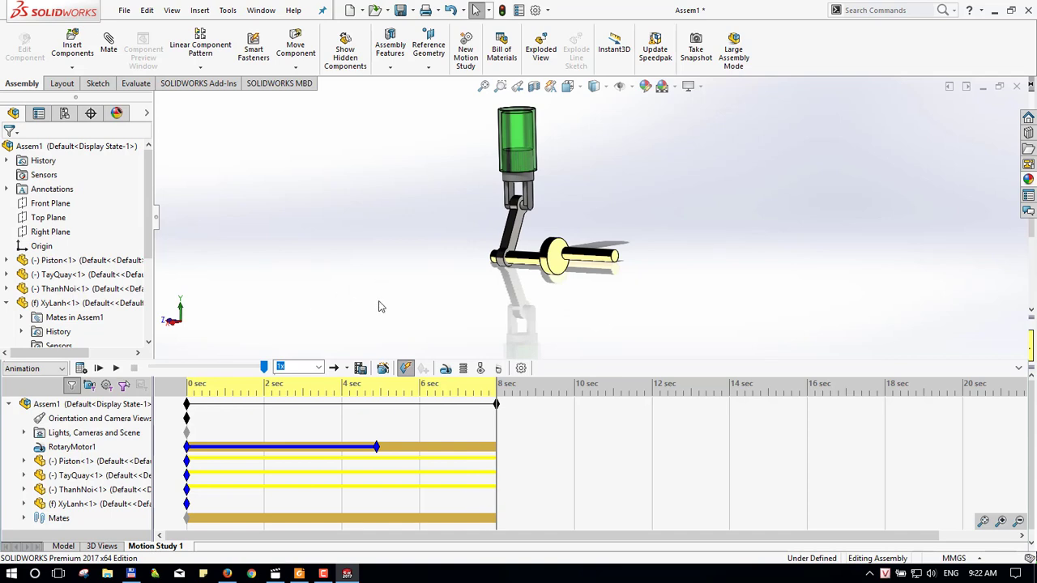
left_click(361, 370)
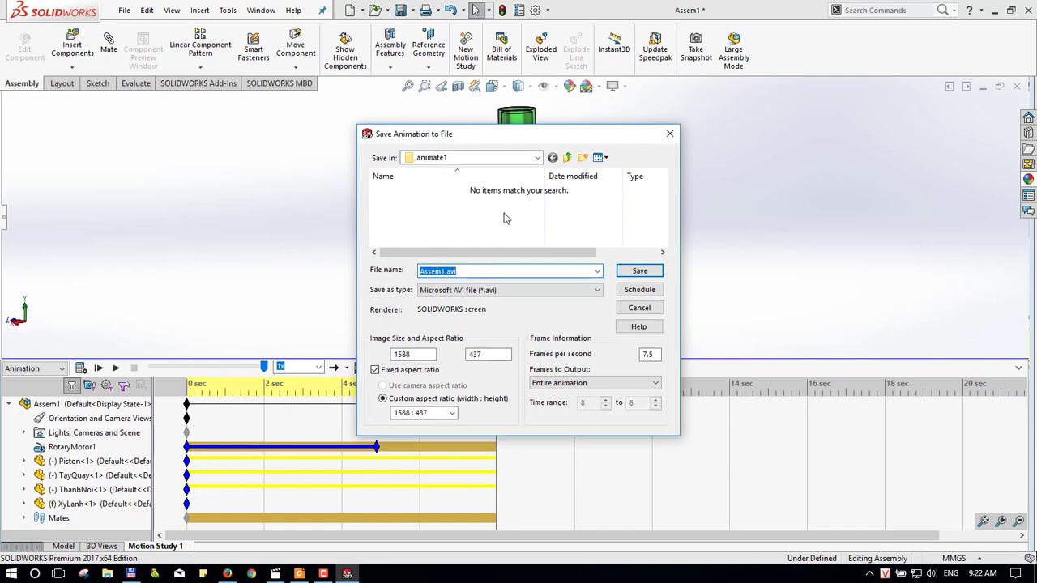
- Keep the animate1 folder, the Assem1 file name and the Microsoft AVI output type
left_click(537, 157)
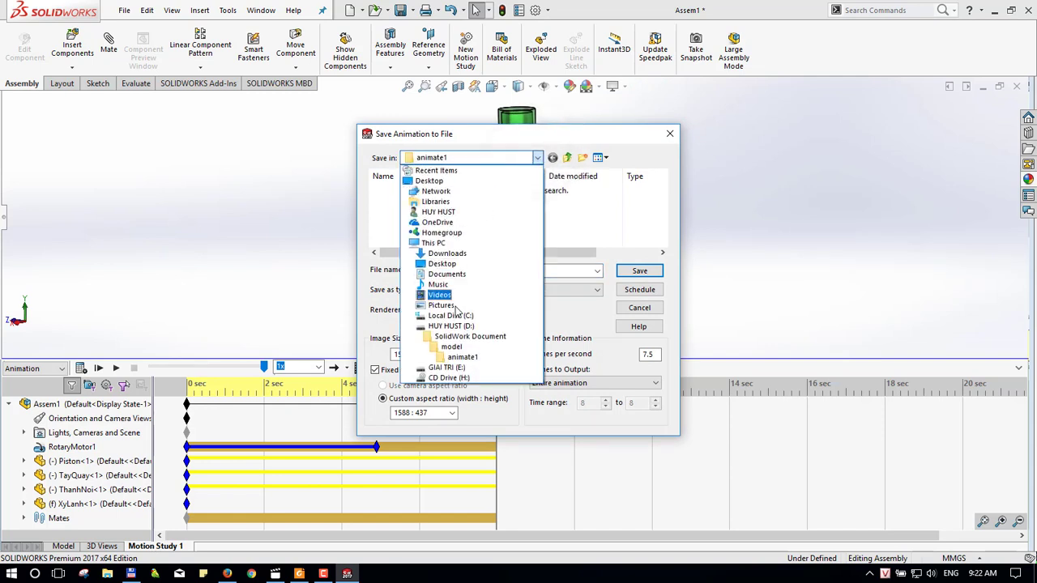
left_click(461, 357)
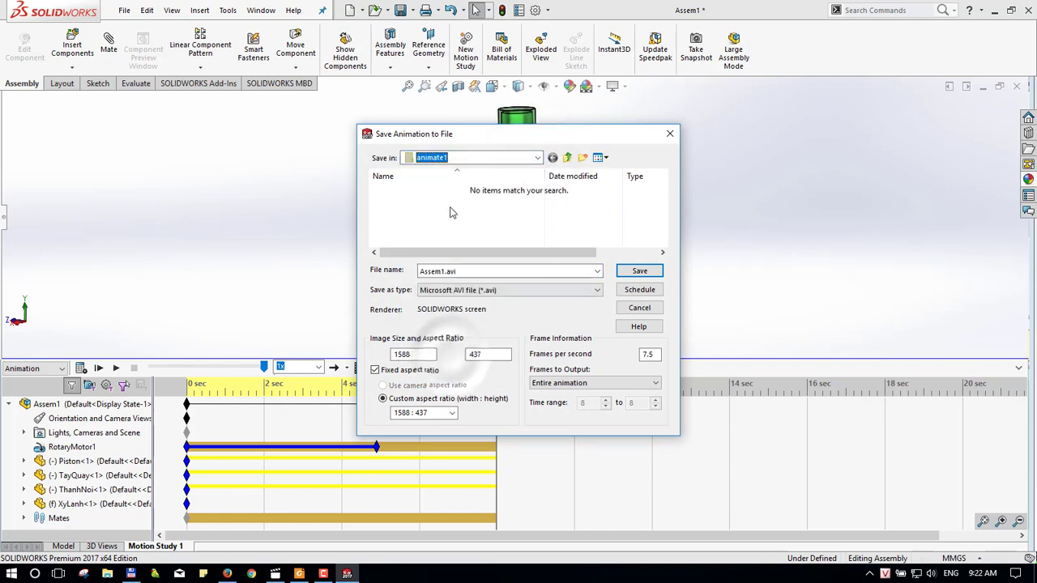
left_click(448, 273)
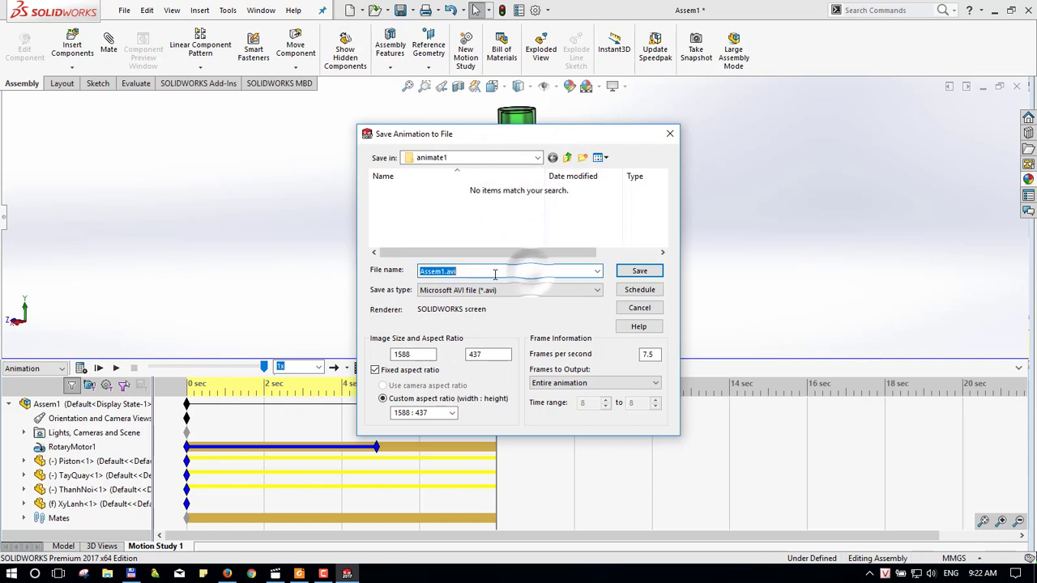
double_click(444, 271)
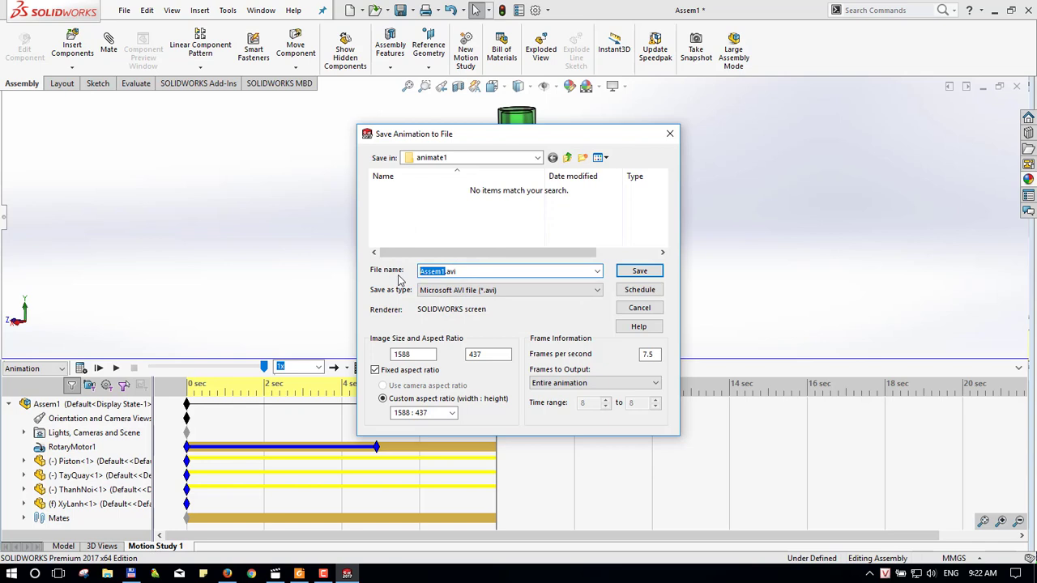
left_click(511, 292)
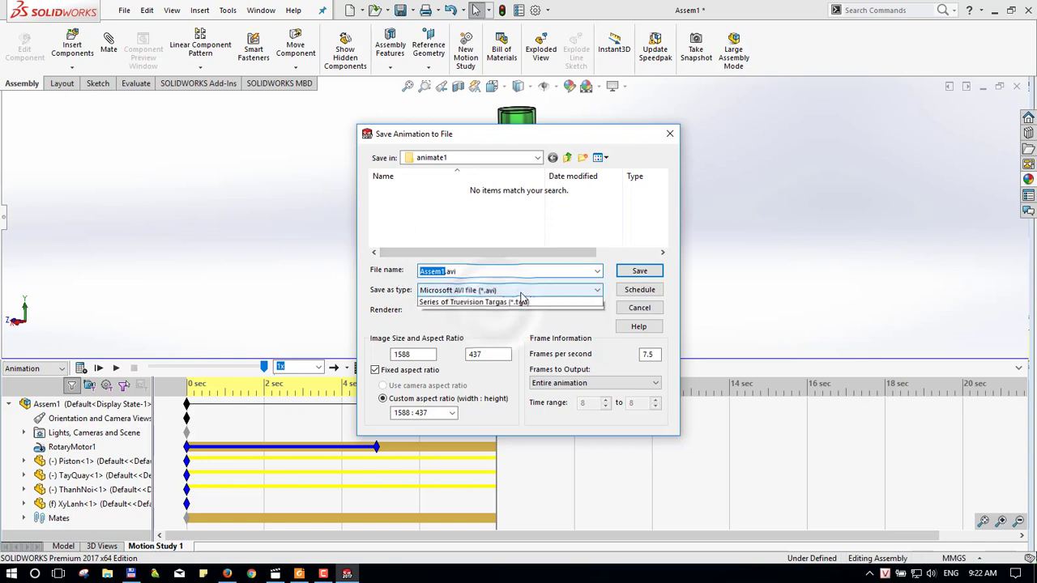
left_click(519, 293)
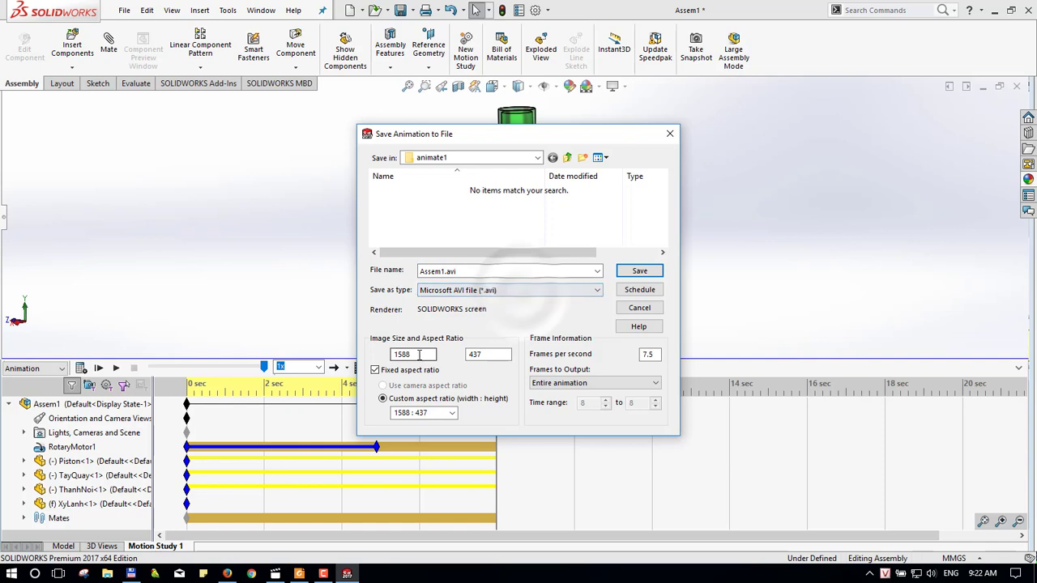
- Set a 16:9 aspect ratio at 1588 width, save, and accept the default video compression
left_click(407, 354)
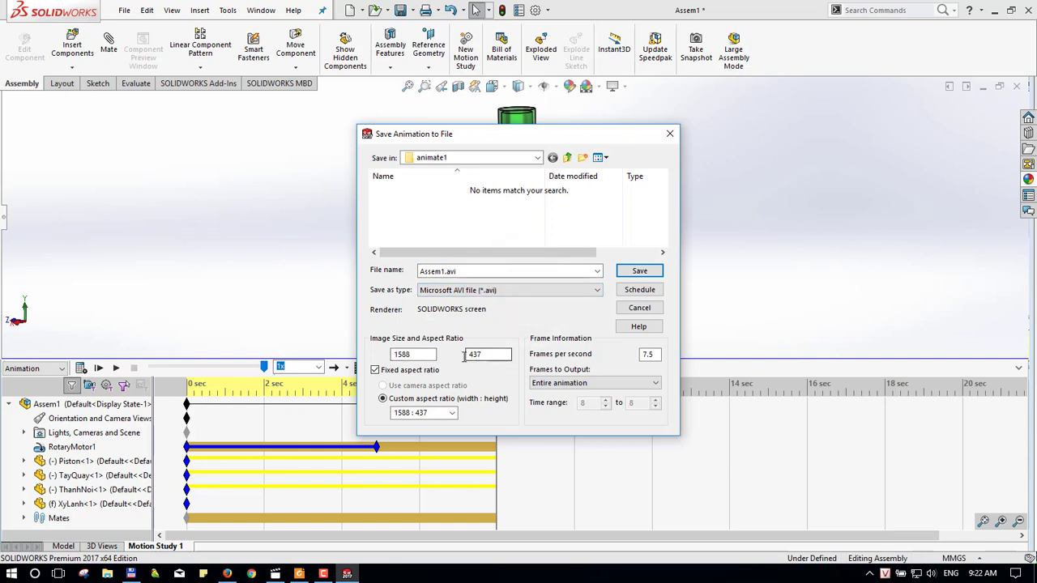
double_click(424, 354)
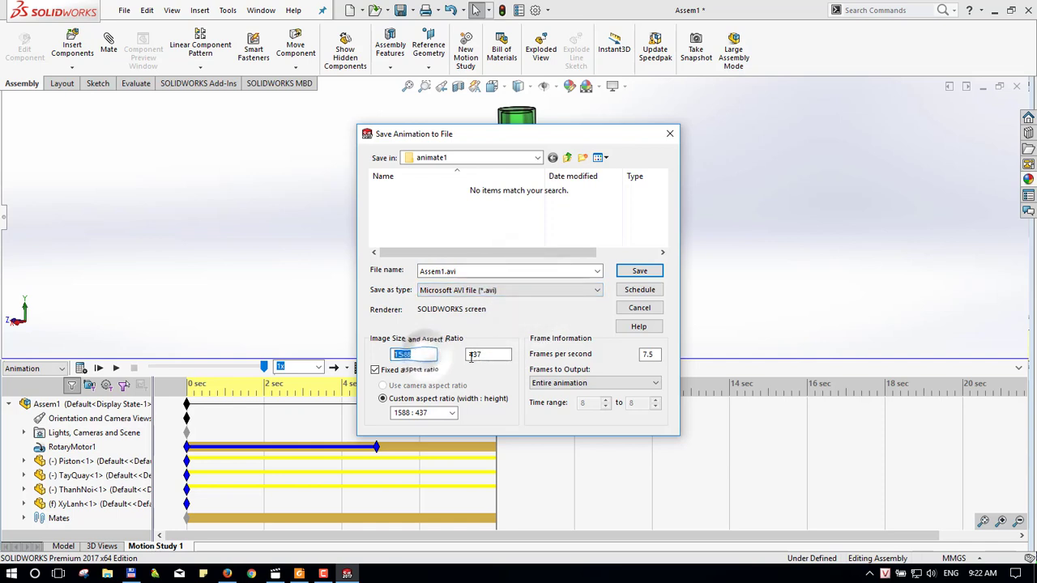
left_click(453, 414)
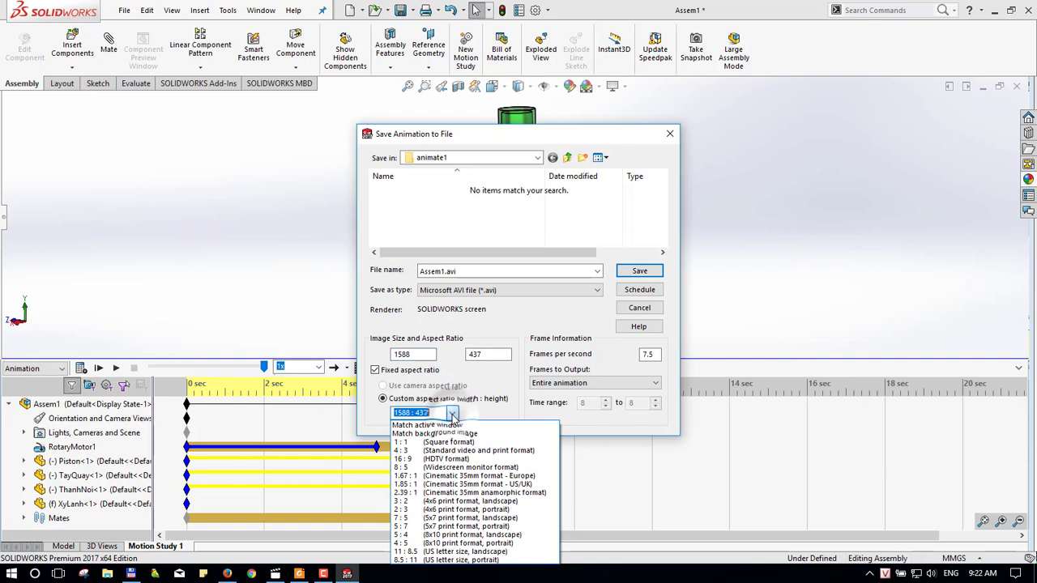
left_click(427, 458)
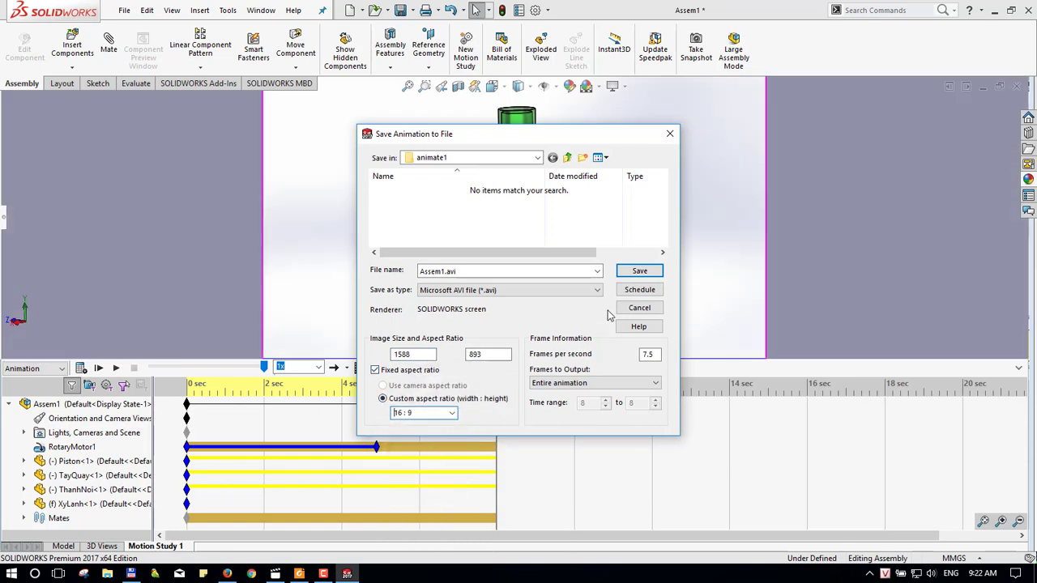
left_click(640, 271)
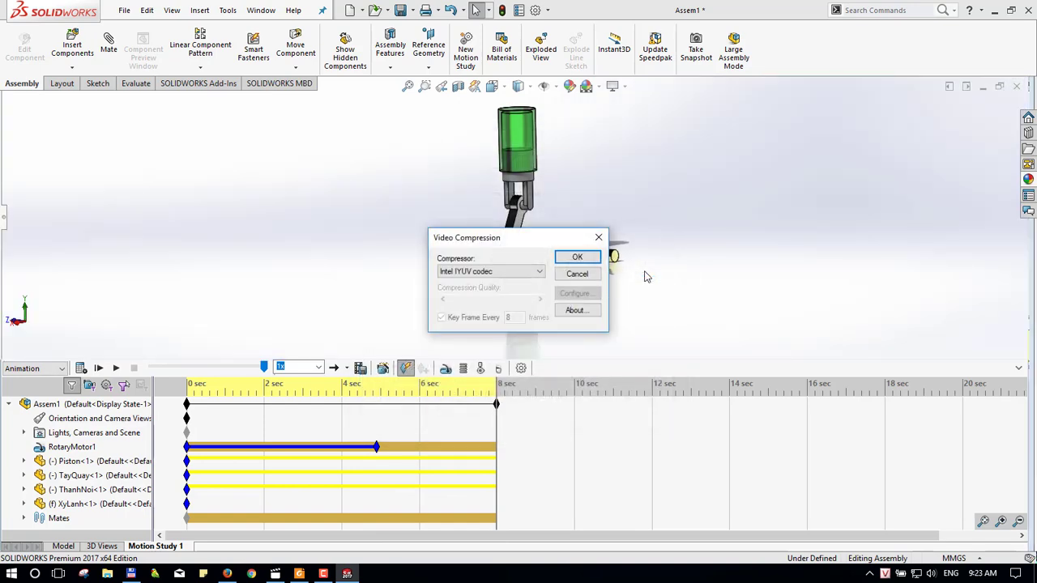
left_click(582, 259)
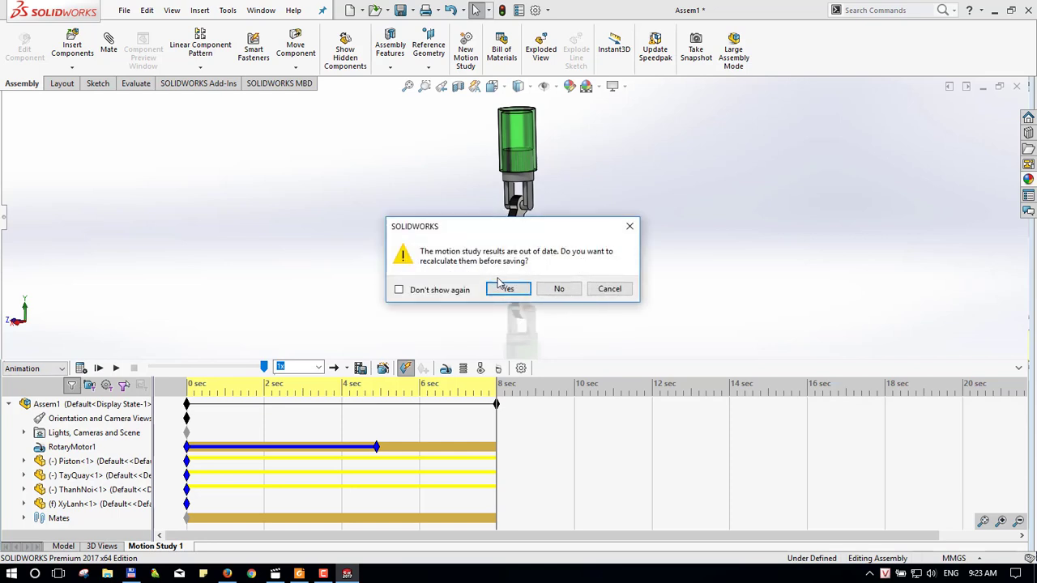
- Confirm recalculating the out-of-date motion results so the AVI gets recorded
left_click(508, 289)
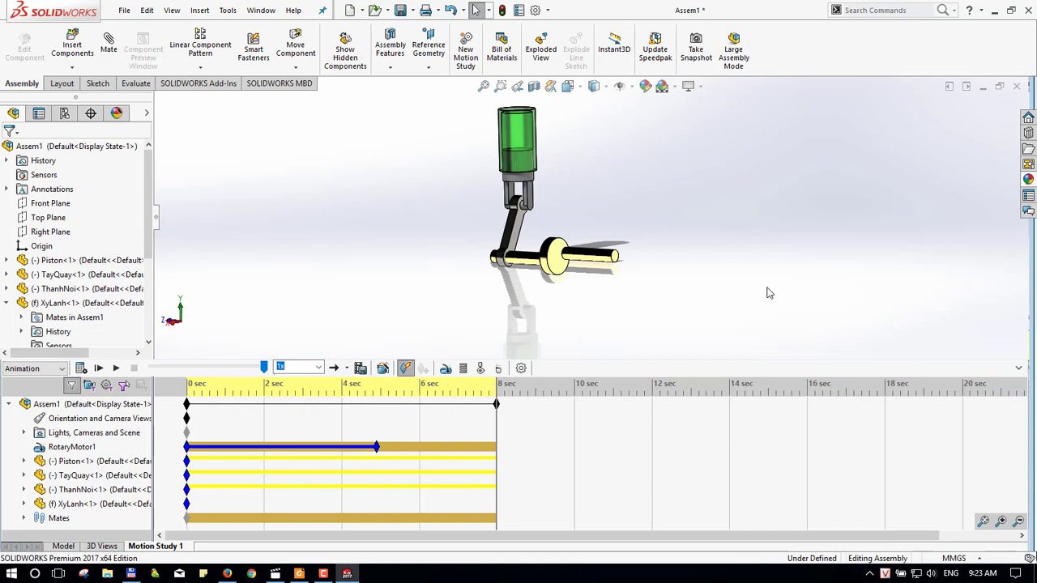
- Switch to the tutorial PDF and scroll to page 10 covering the crankshaft's concentric and 85.00mm distance mates
left_click(303, 573)
scroll(534, 320, "down", 3)
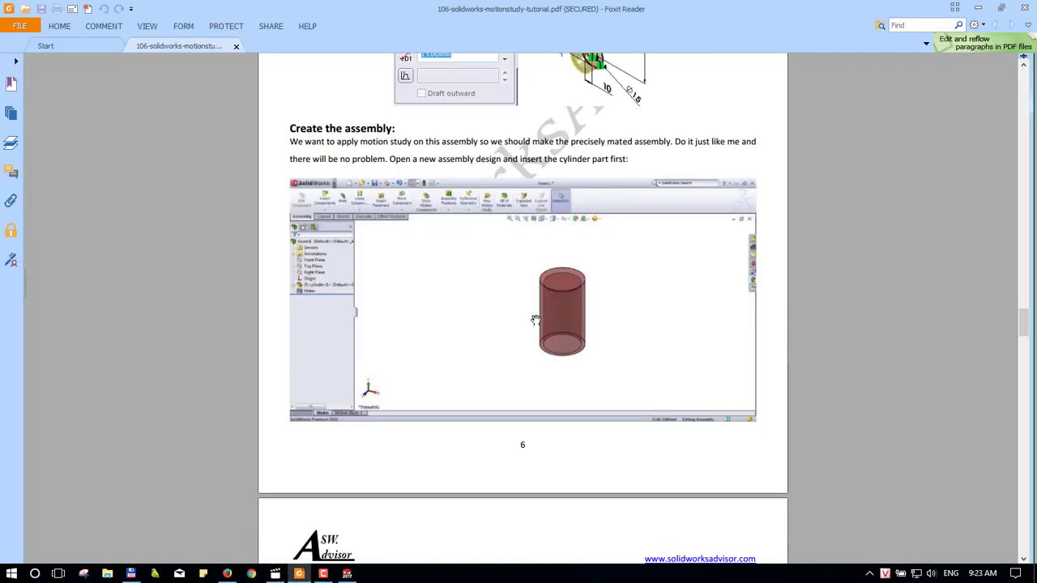
scroll(535, 320, "down", 5)
scroll(538, 312, "down", 5)
scroll(543, 303, "down", 5)
scroll(548, 296, "down", 5)
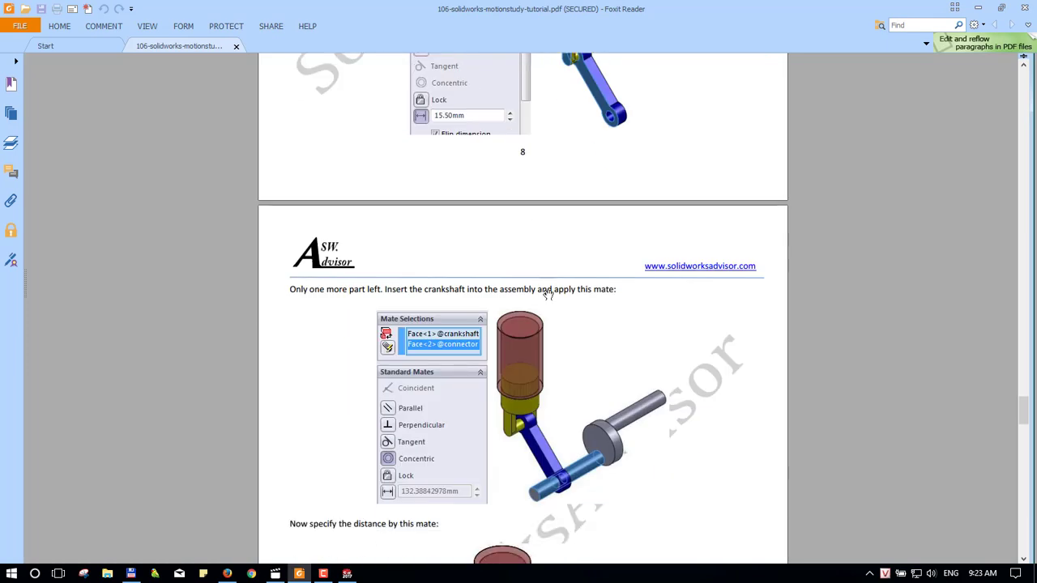
scroll(540, 289, "down", 3)
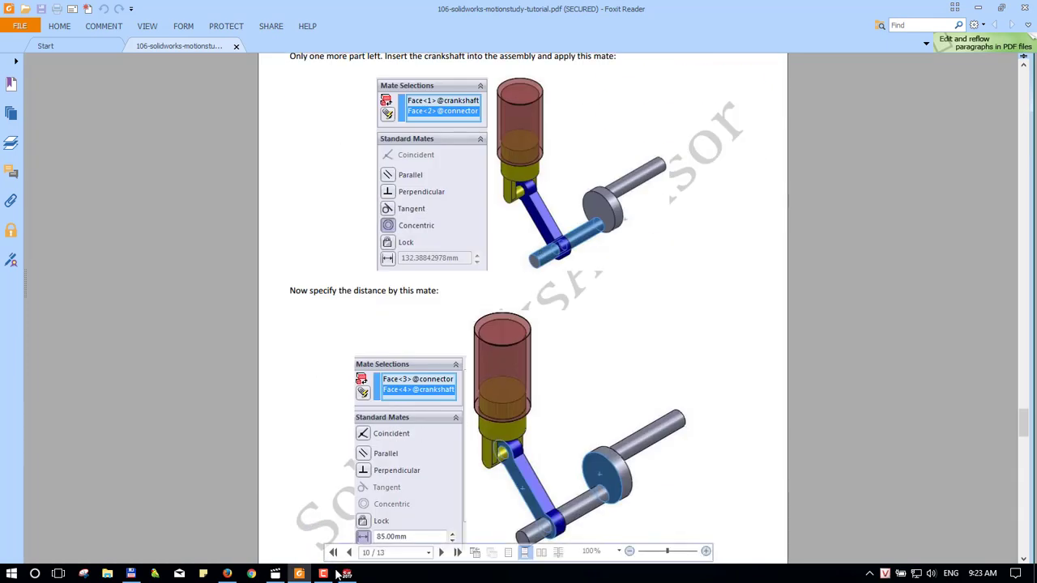